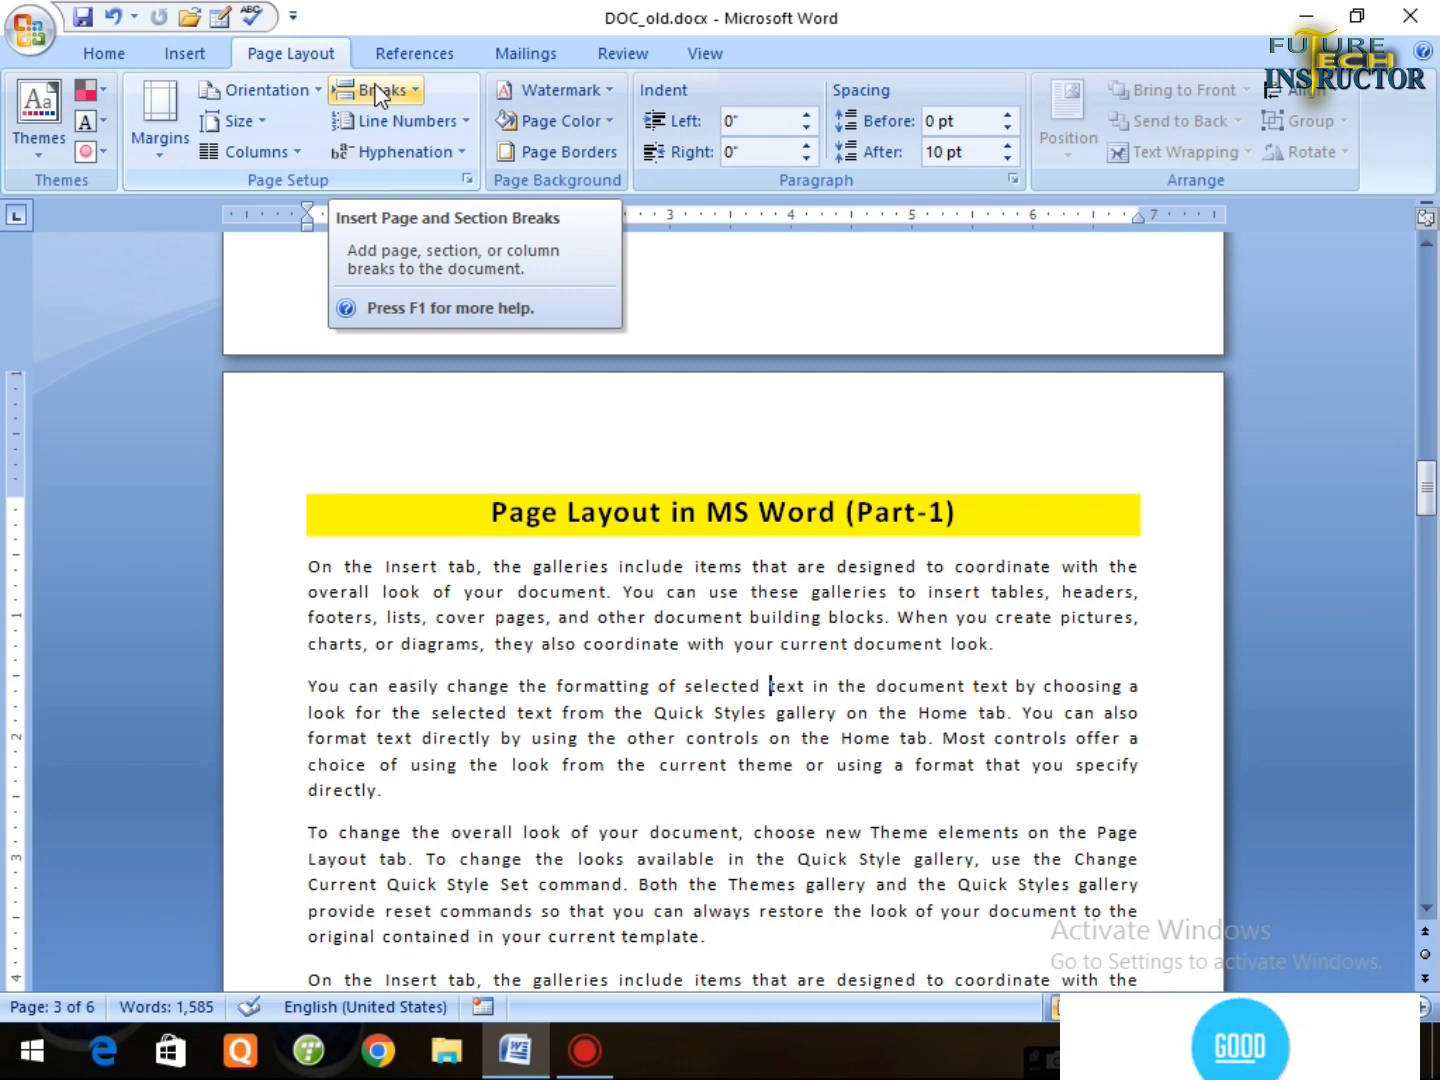
Review the preset margin options and check the document's pages in Print Preview.
left_click(158, 158)
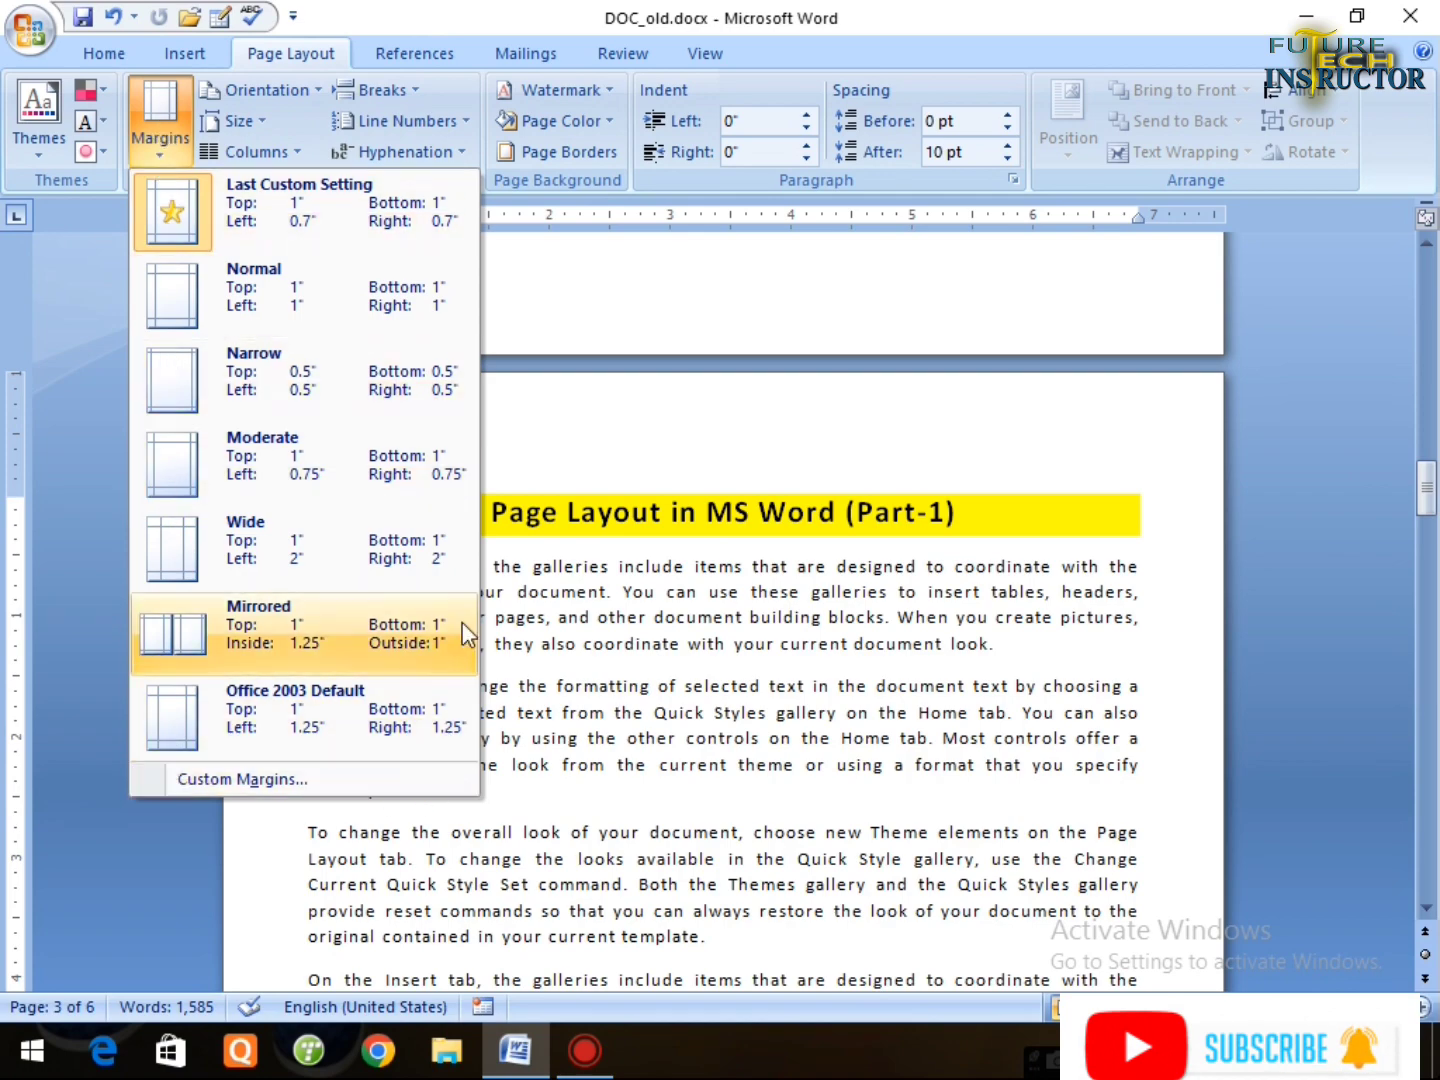
left_click(808, 802)
key("ctrl+F2")
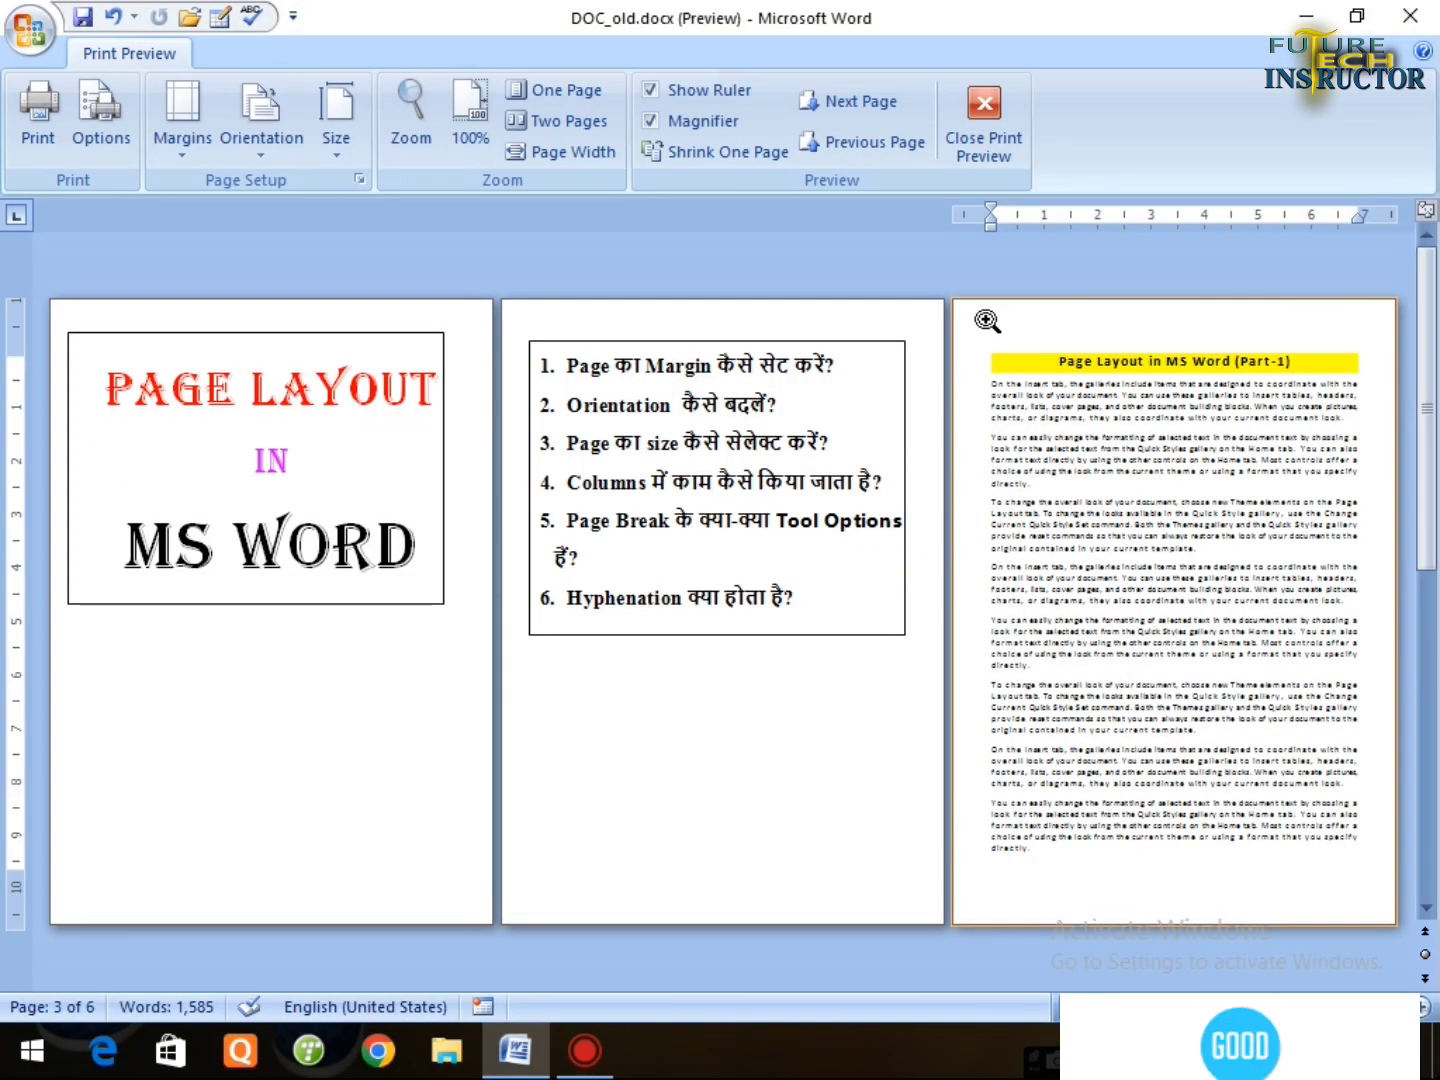
left_click(995, 135)
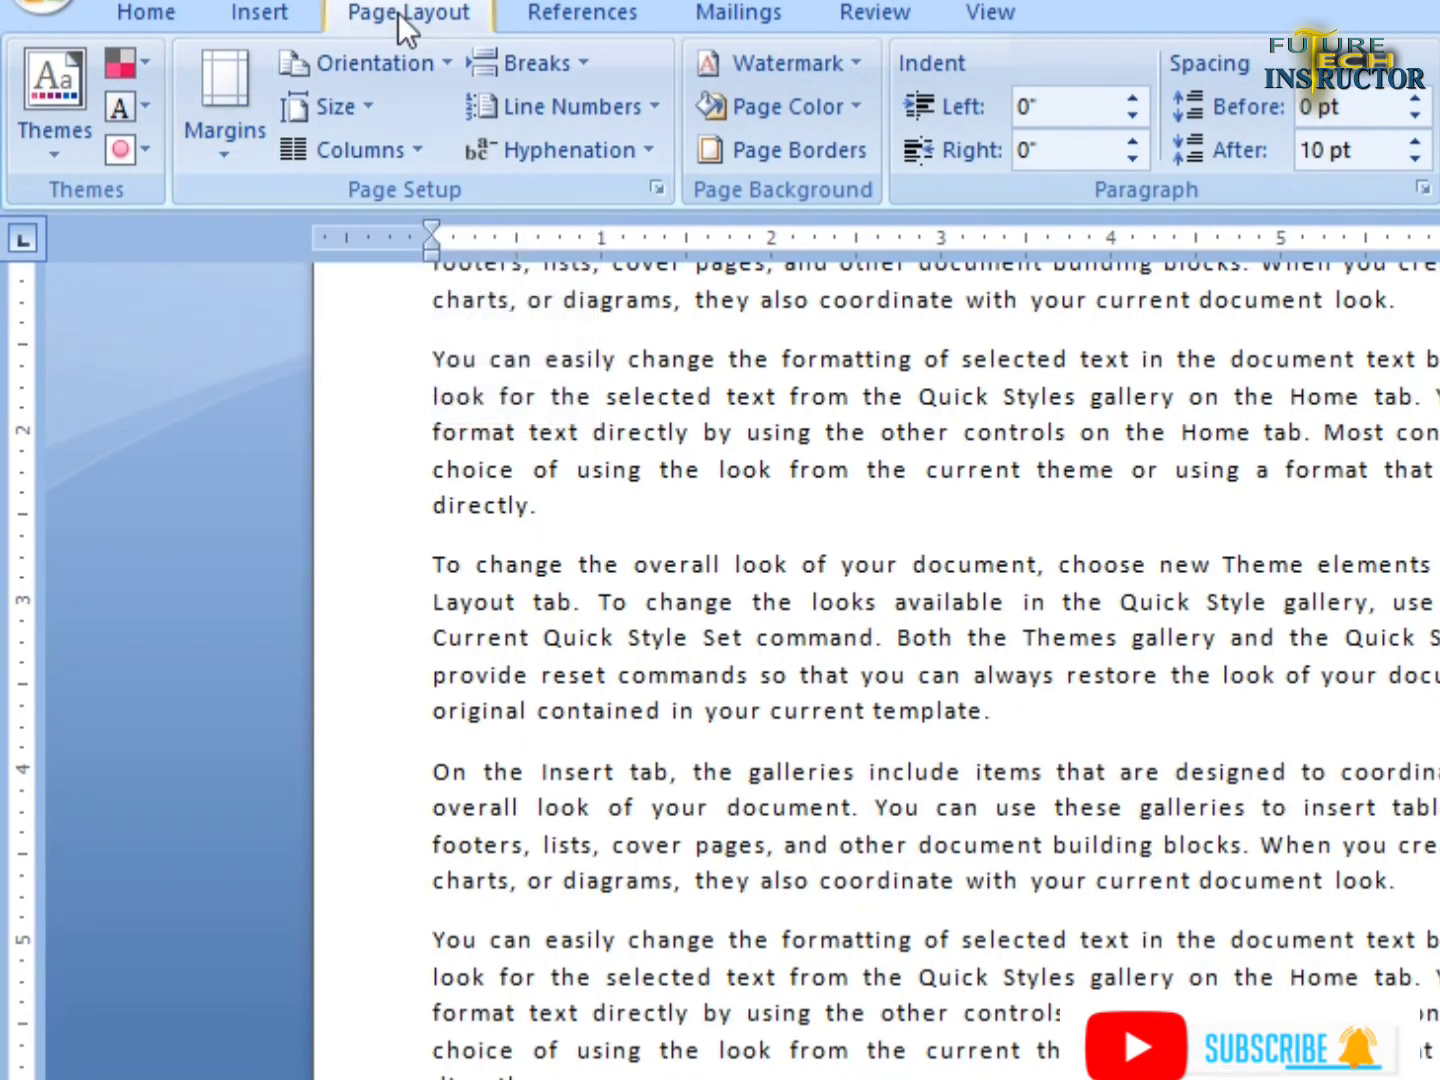
Open the custom margin settings and set the top margin to 1".
left_click(226, 159)
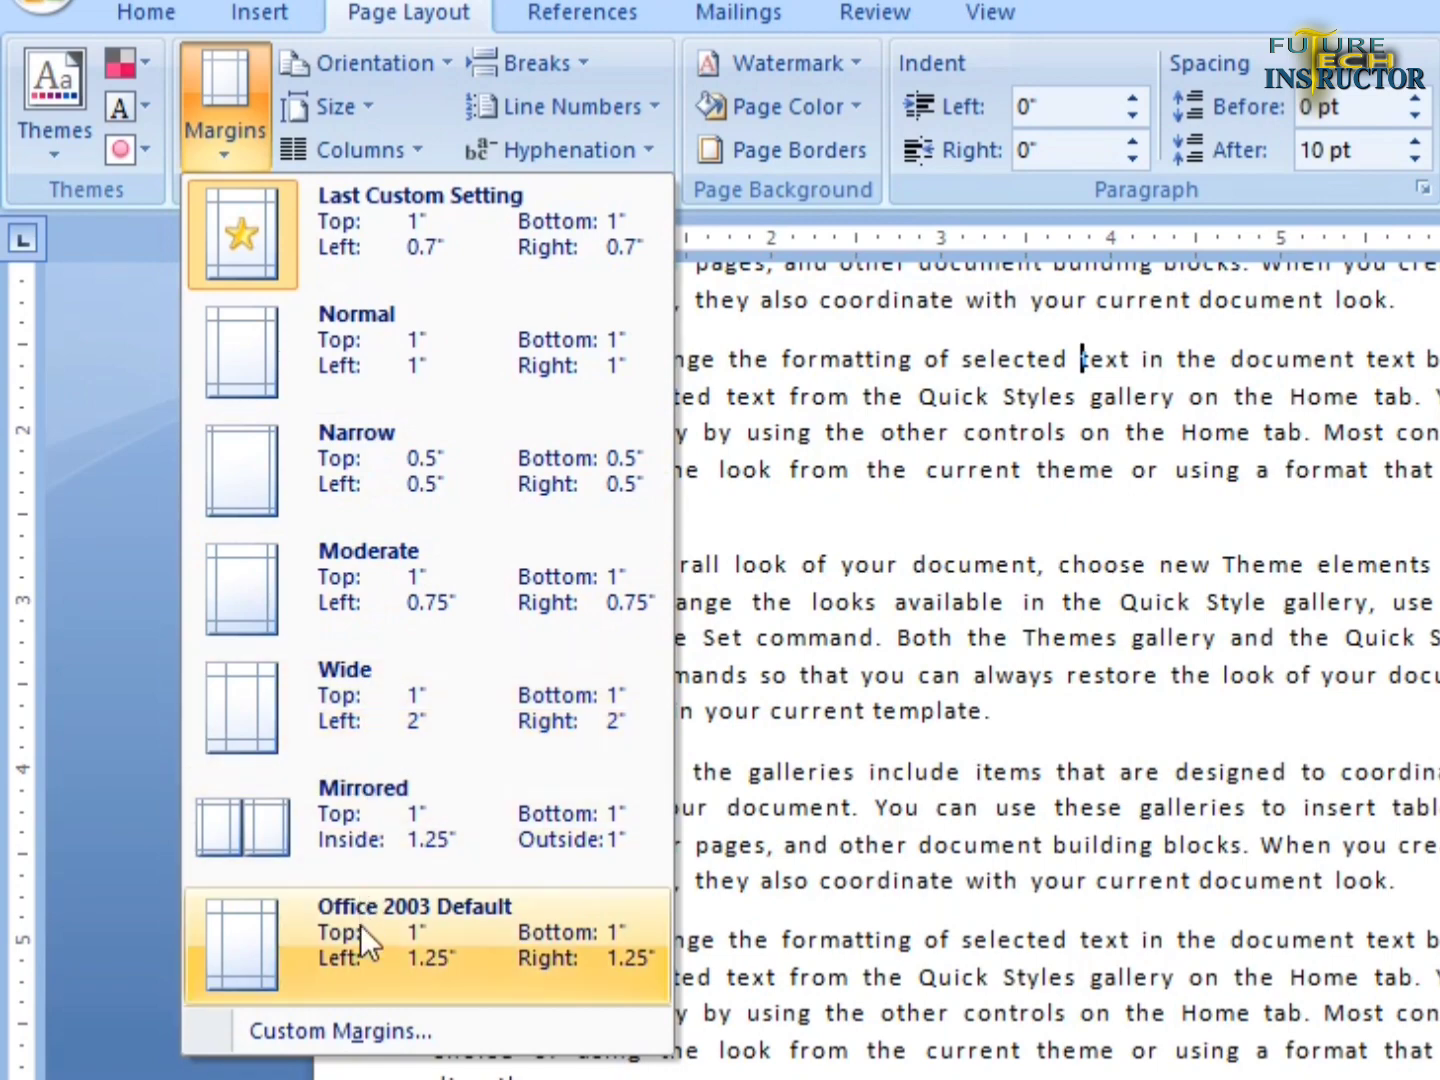
left_click(307, 1034)
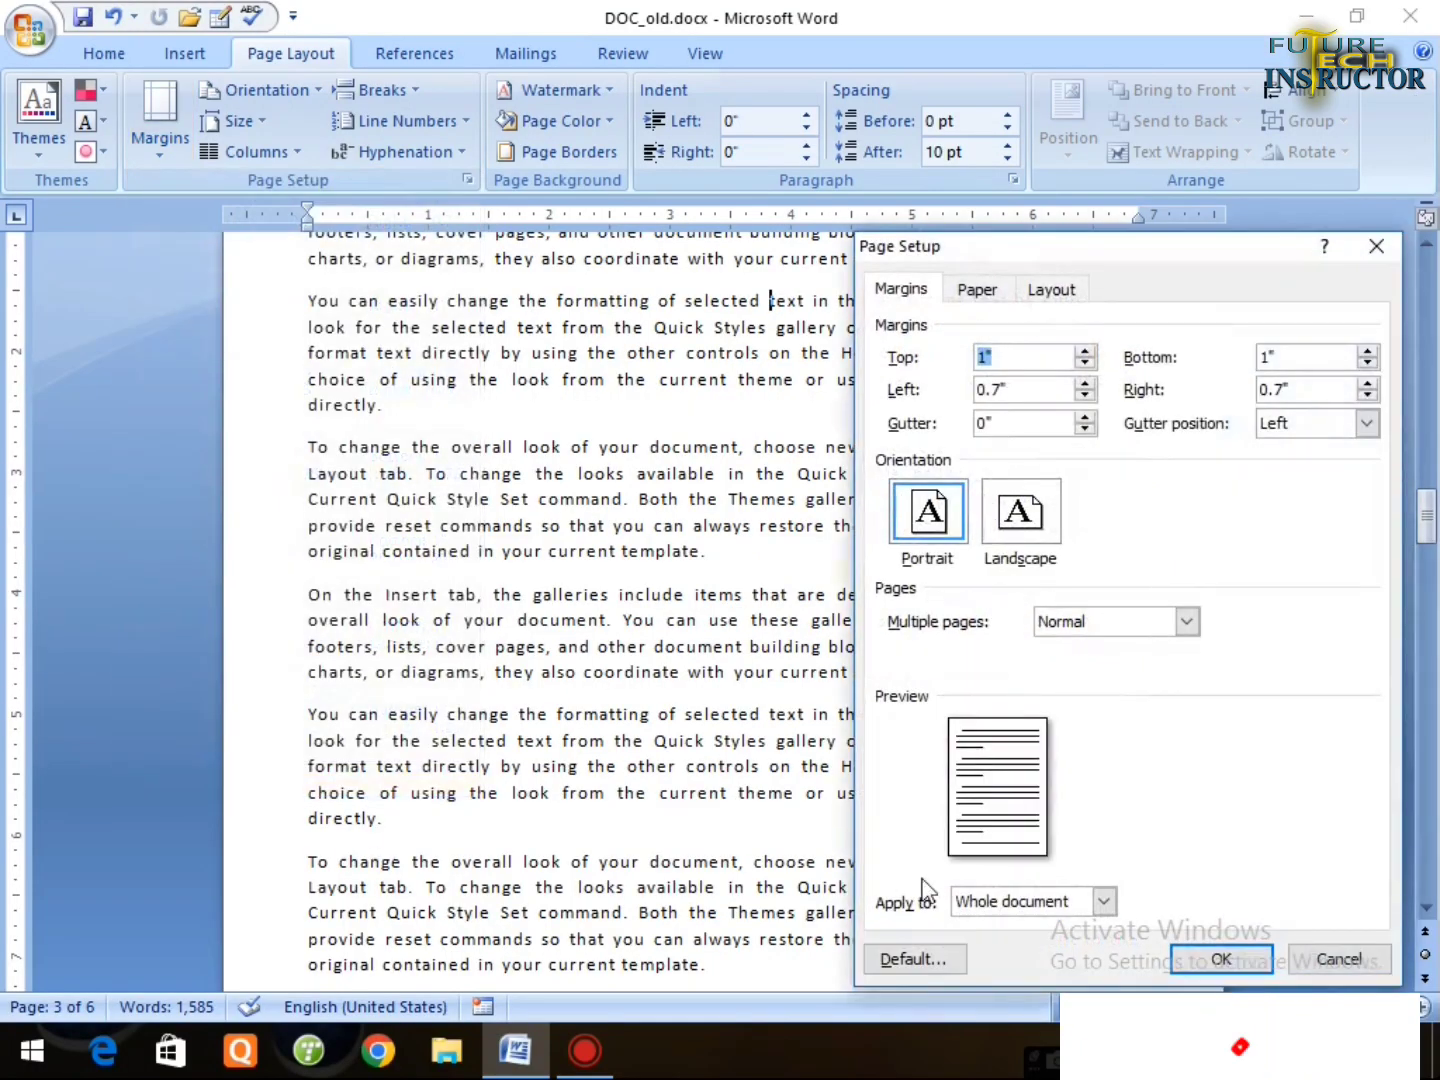
left_click_drag(1170, 257, 720, 238)
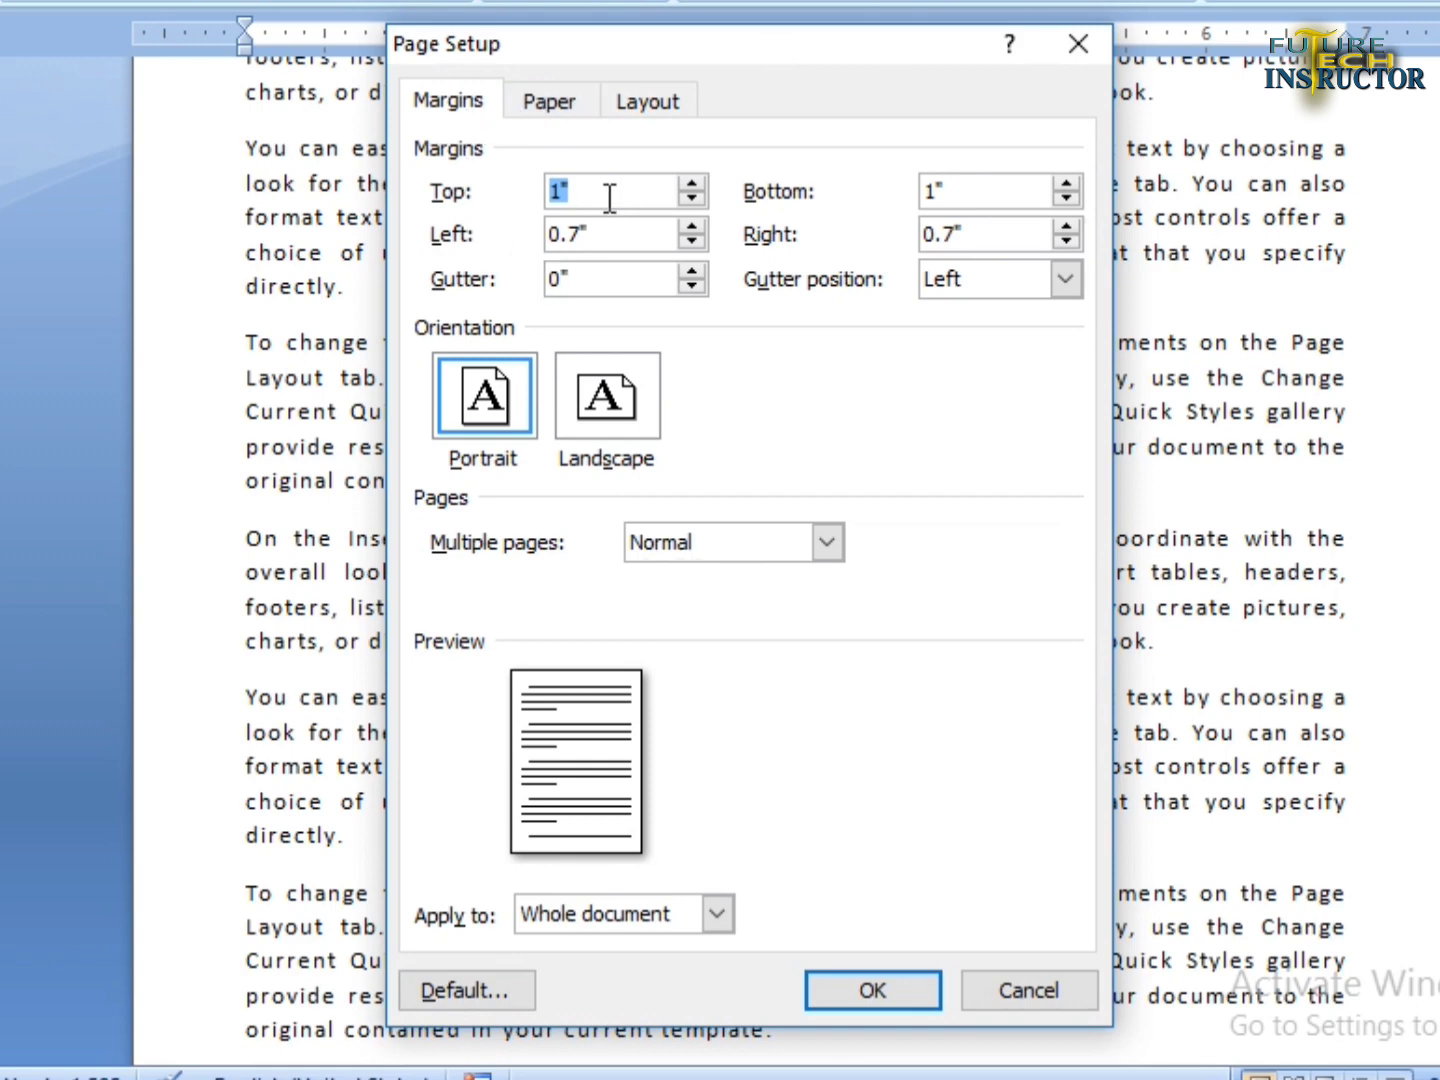
left_click(690, 185)
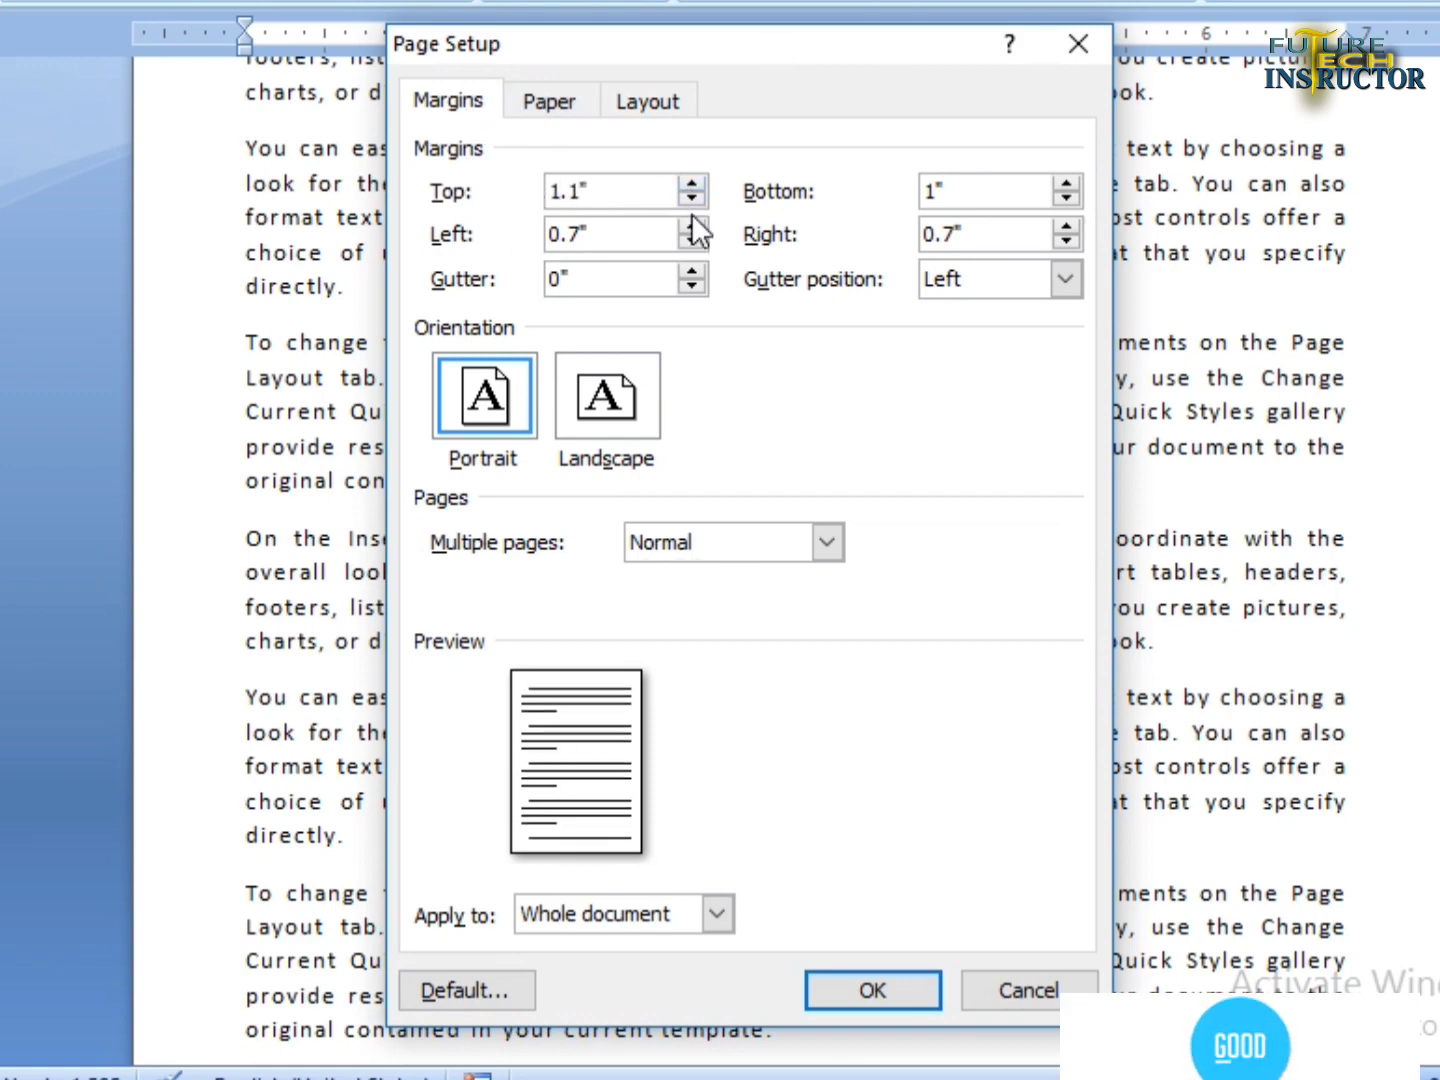
left_click(691, 200)
left_click(691, 200)
left_click(690, 201)
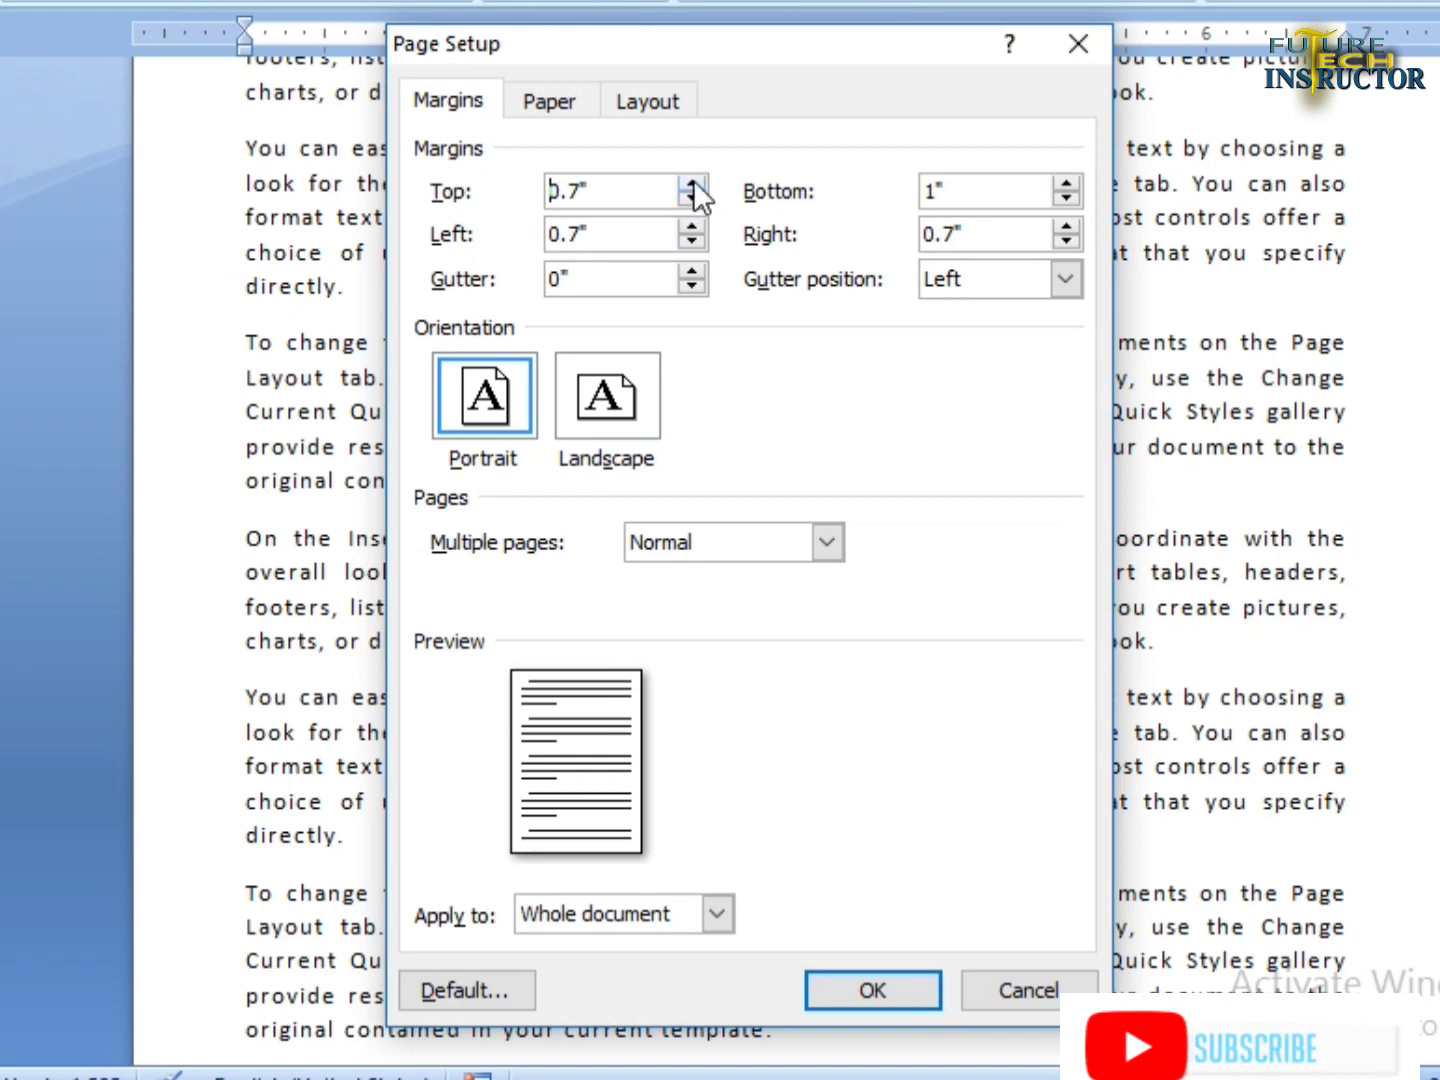
left_click(693, 183)
left_click(693, 183)
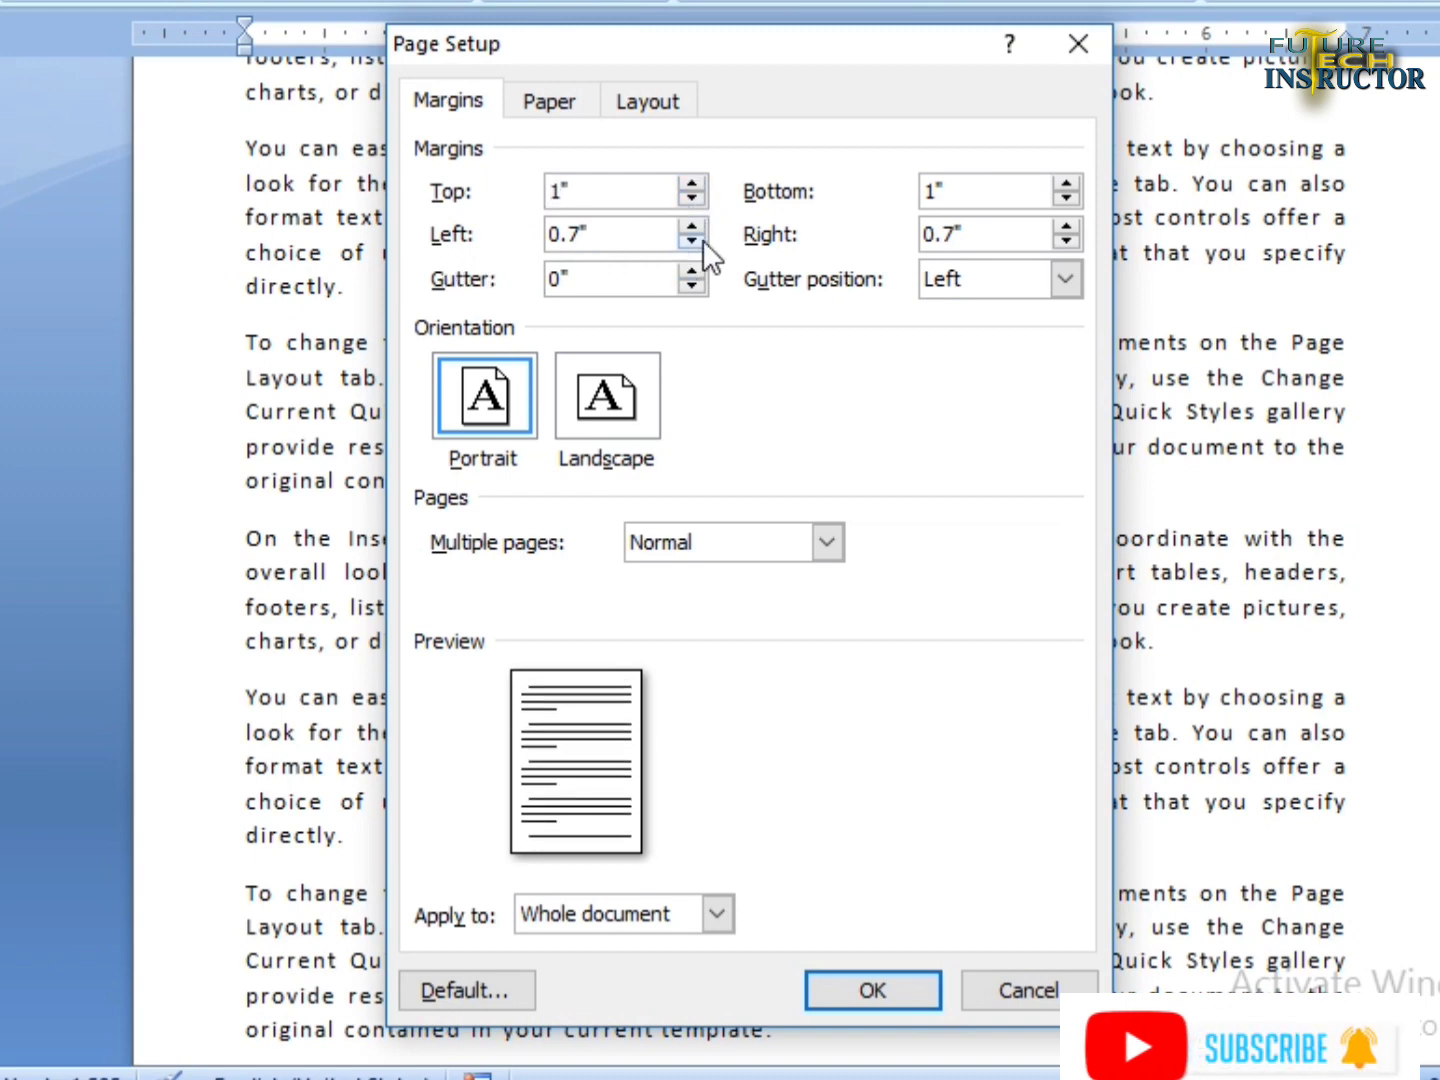
Set the left margin to 1.5" and apply it to the whole document.
left_click(693, 227)
left_click(694, 226)
left_click(693, 226)
left_click(693, 226)
left_click(693, 227)
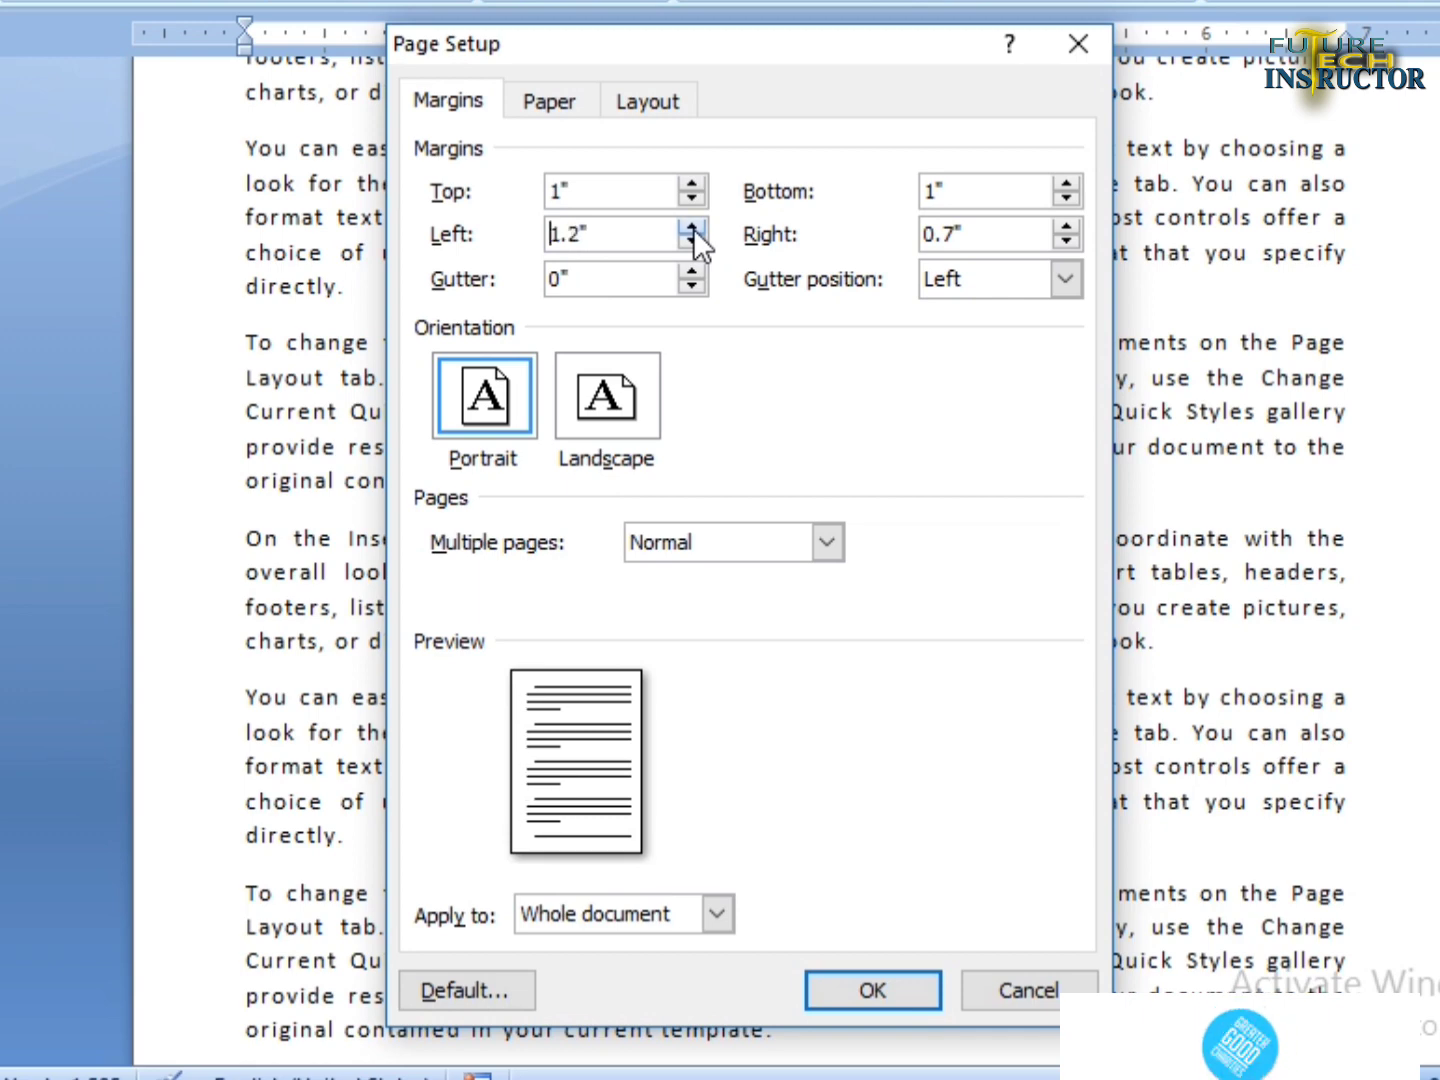
left_click(694, 226)
left_click(693, 228)
left_click(693, 228)
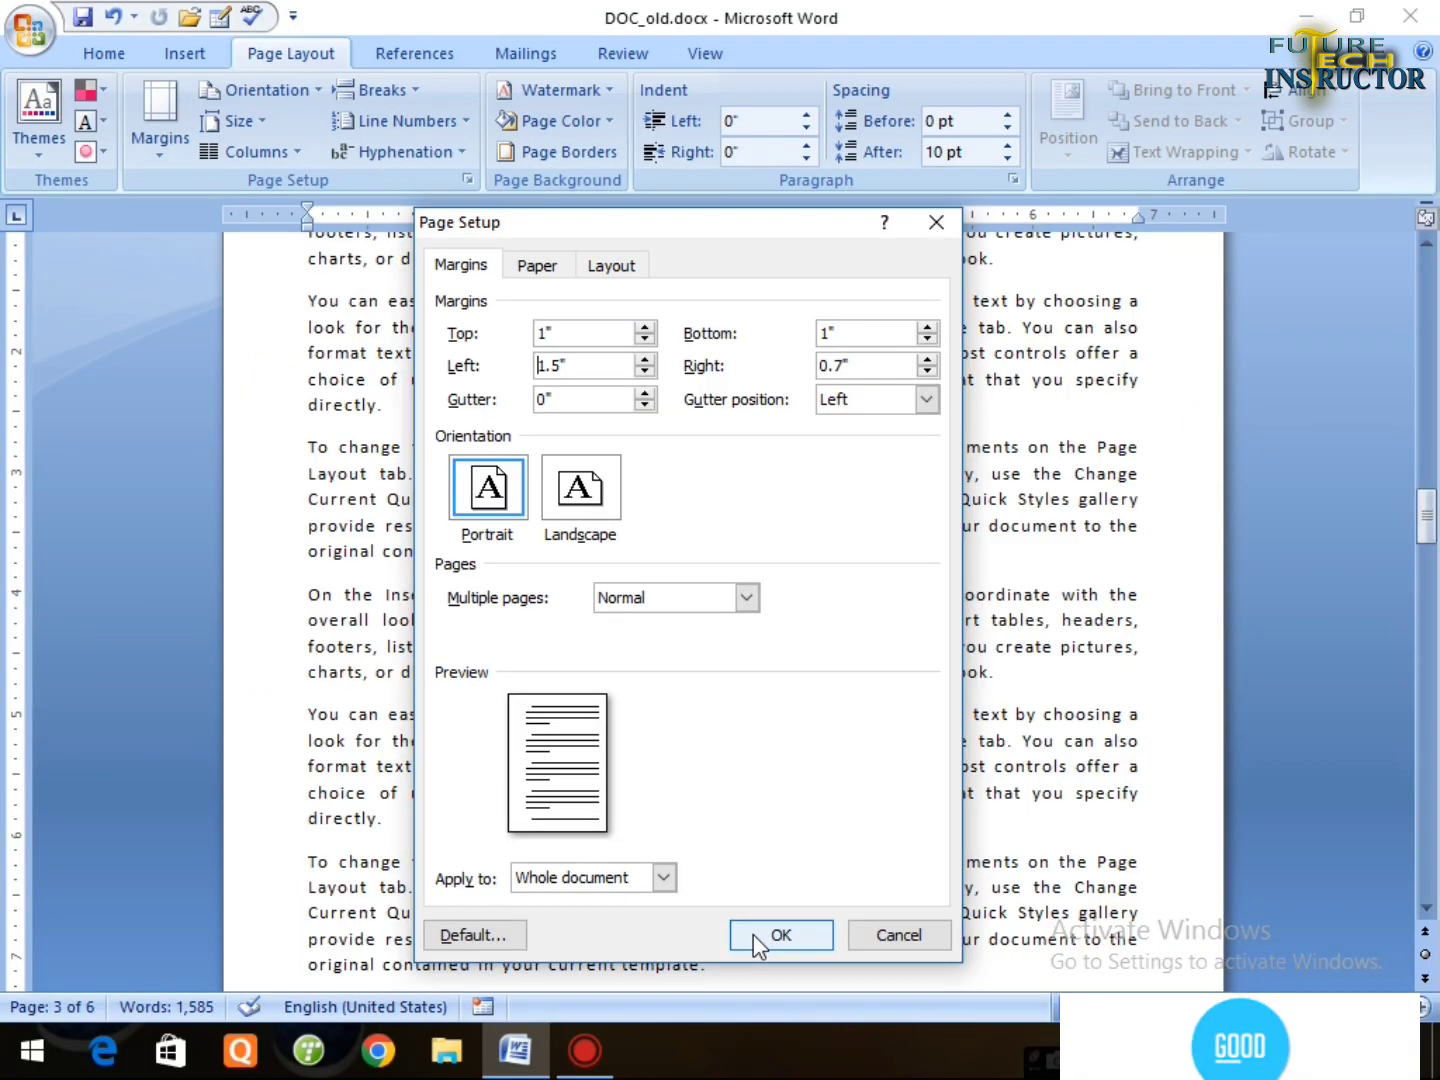
left_click(840, 992)
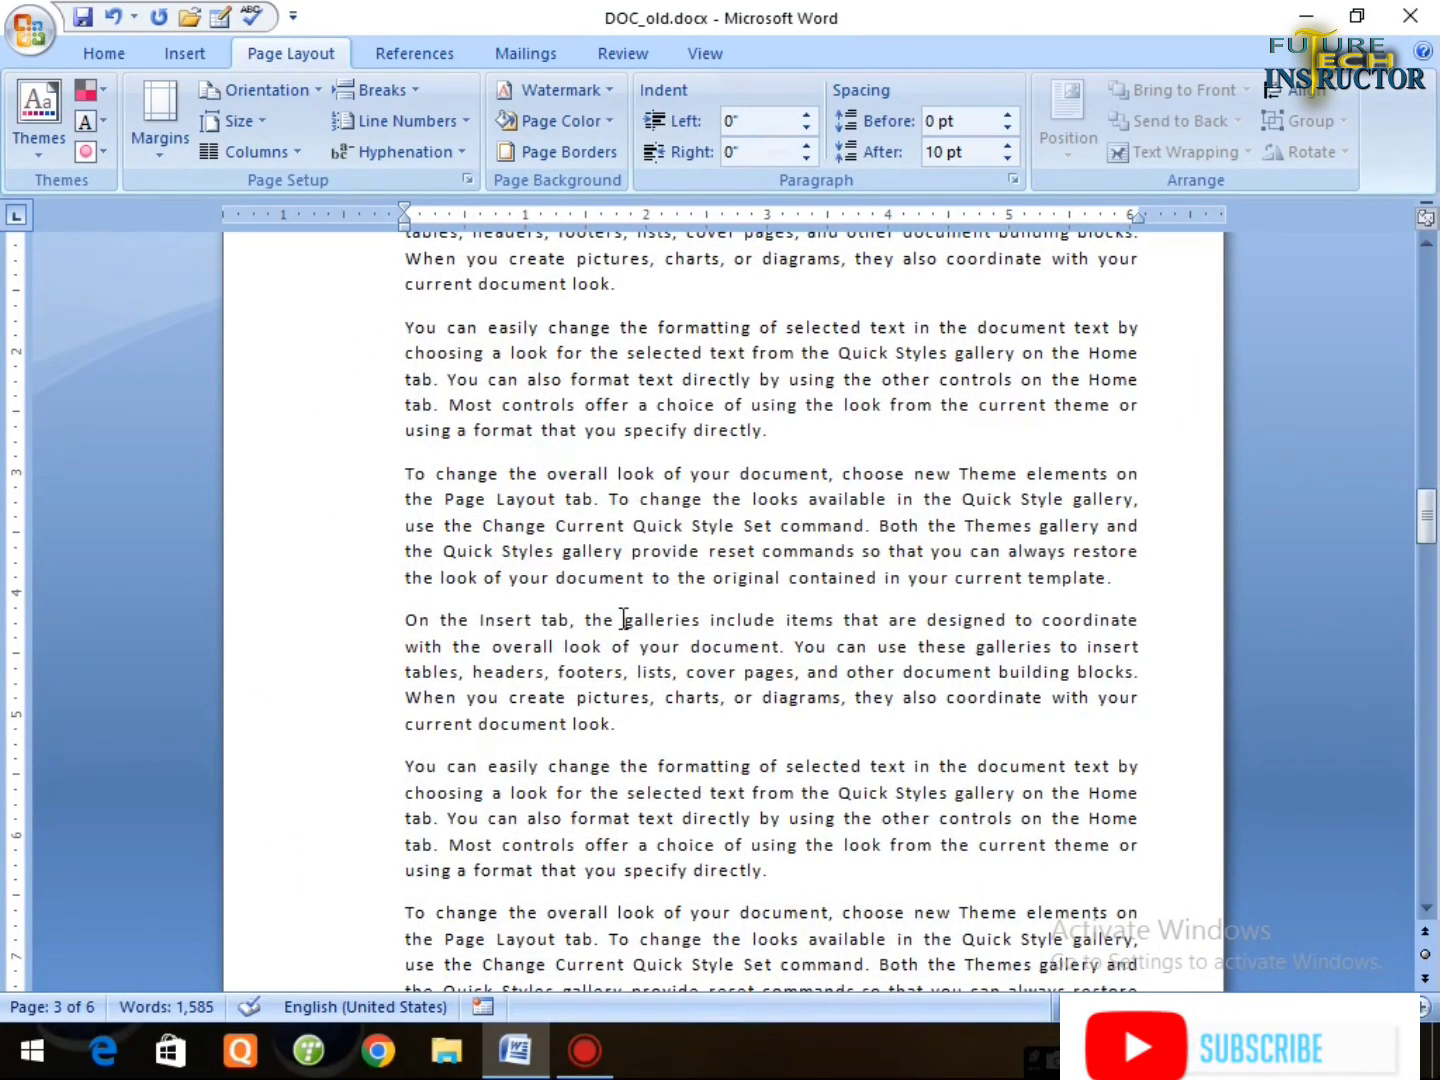
scroll(720, 622, "up", 3)
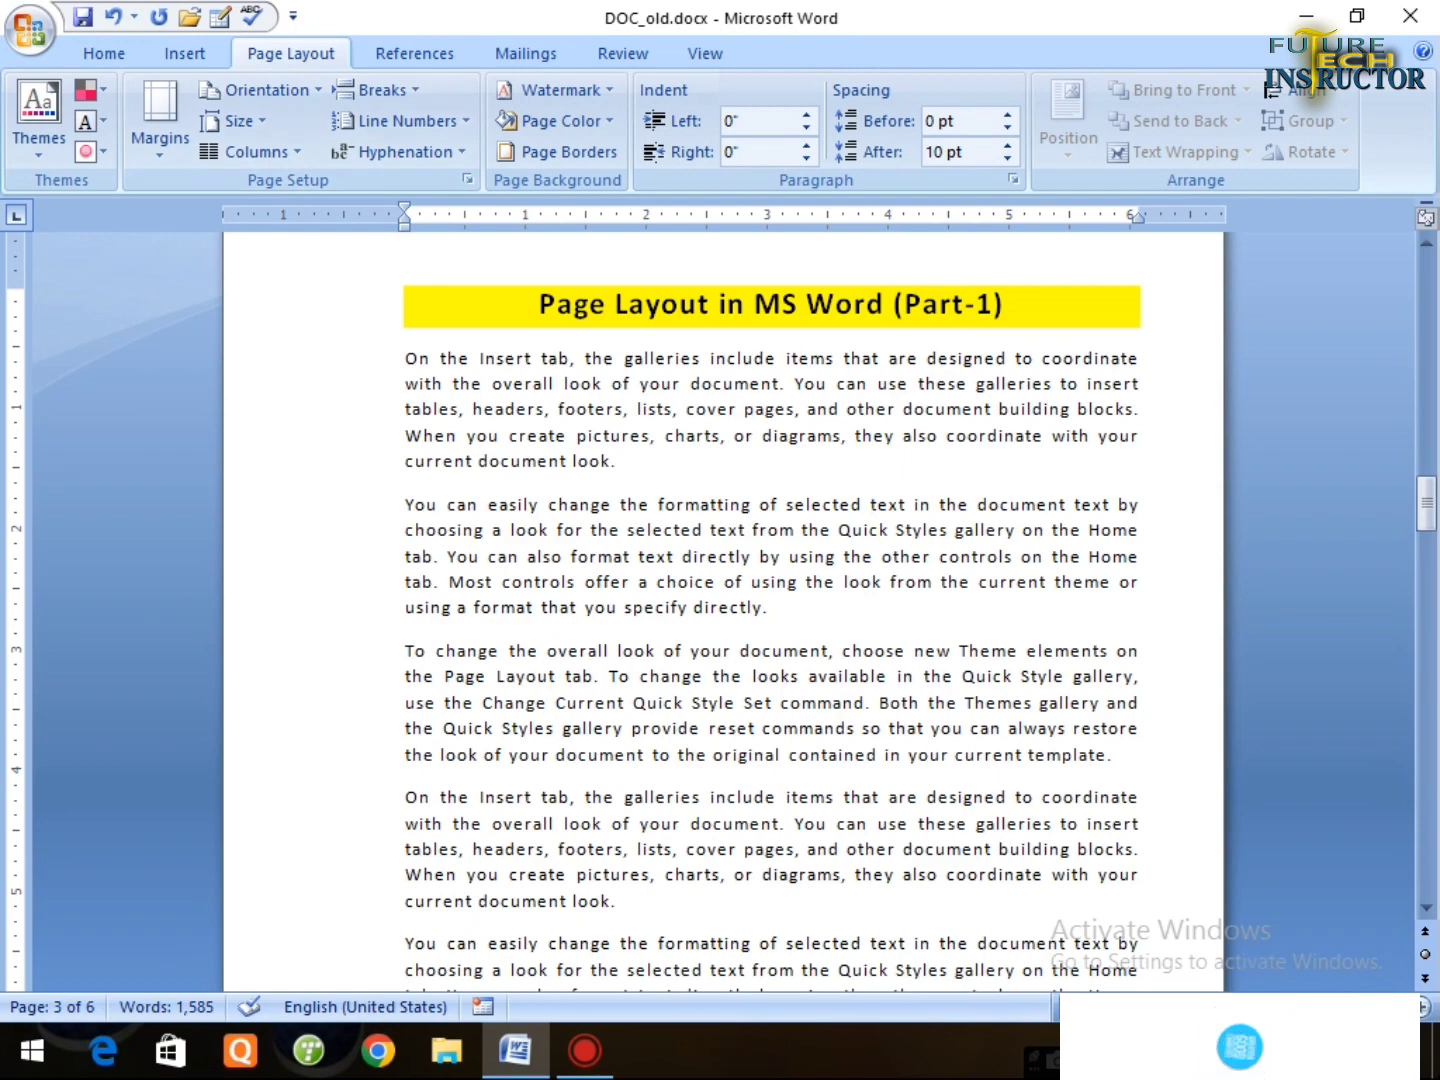
Try the Landscape orientation on the document, and return the pages to Portrait.
scroll(797, 361, "down", 6)
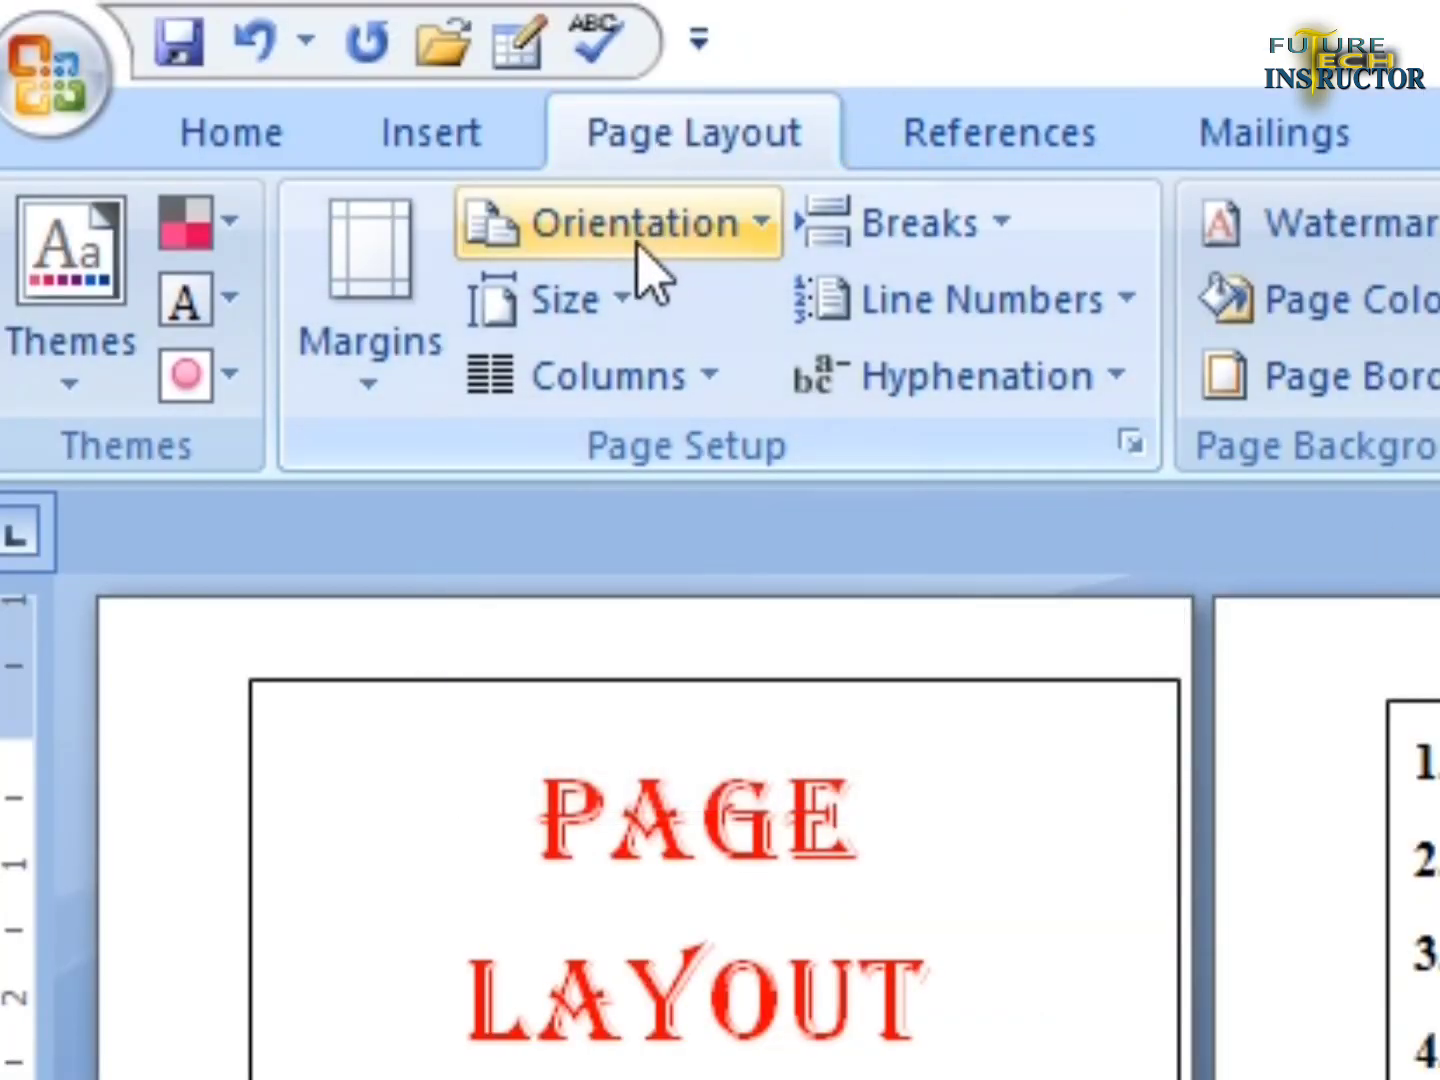
left_click(761, 236)
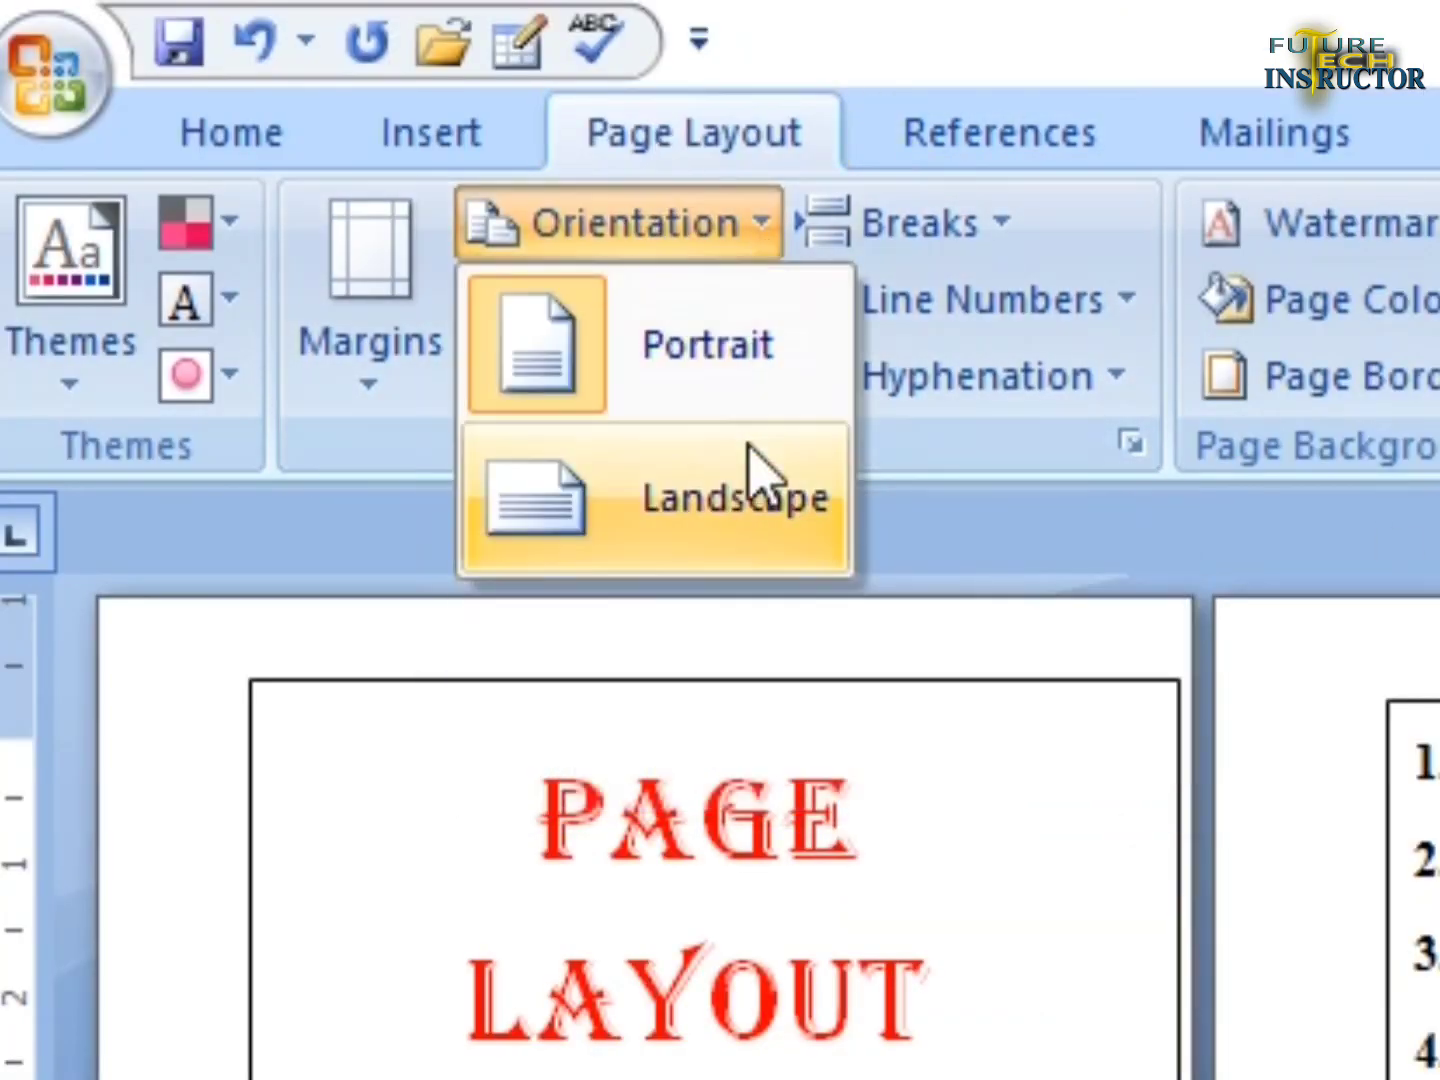
left_click(732, 522)
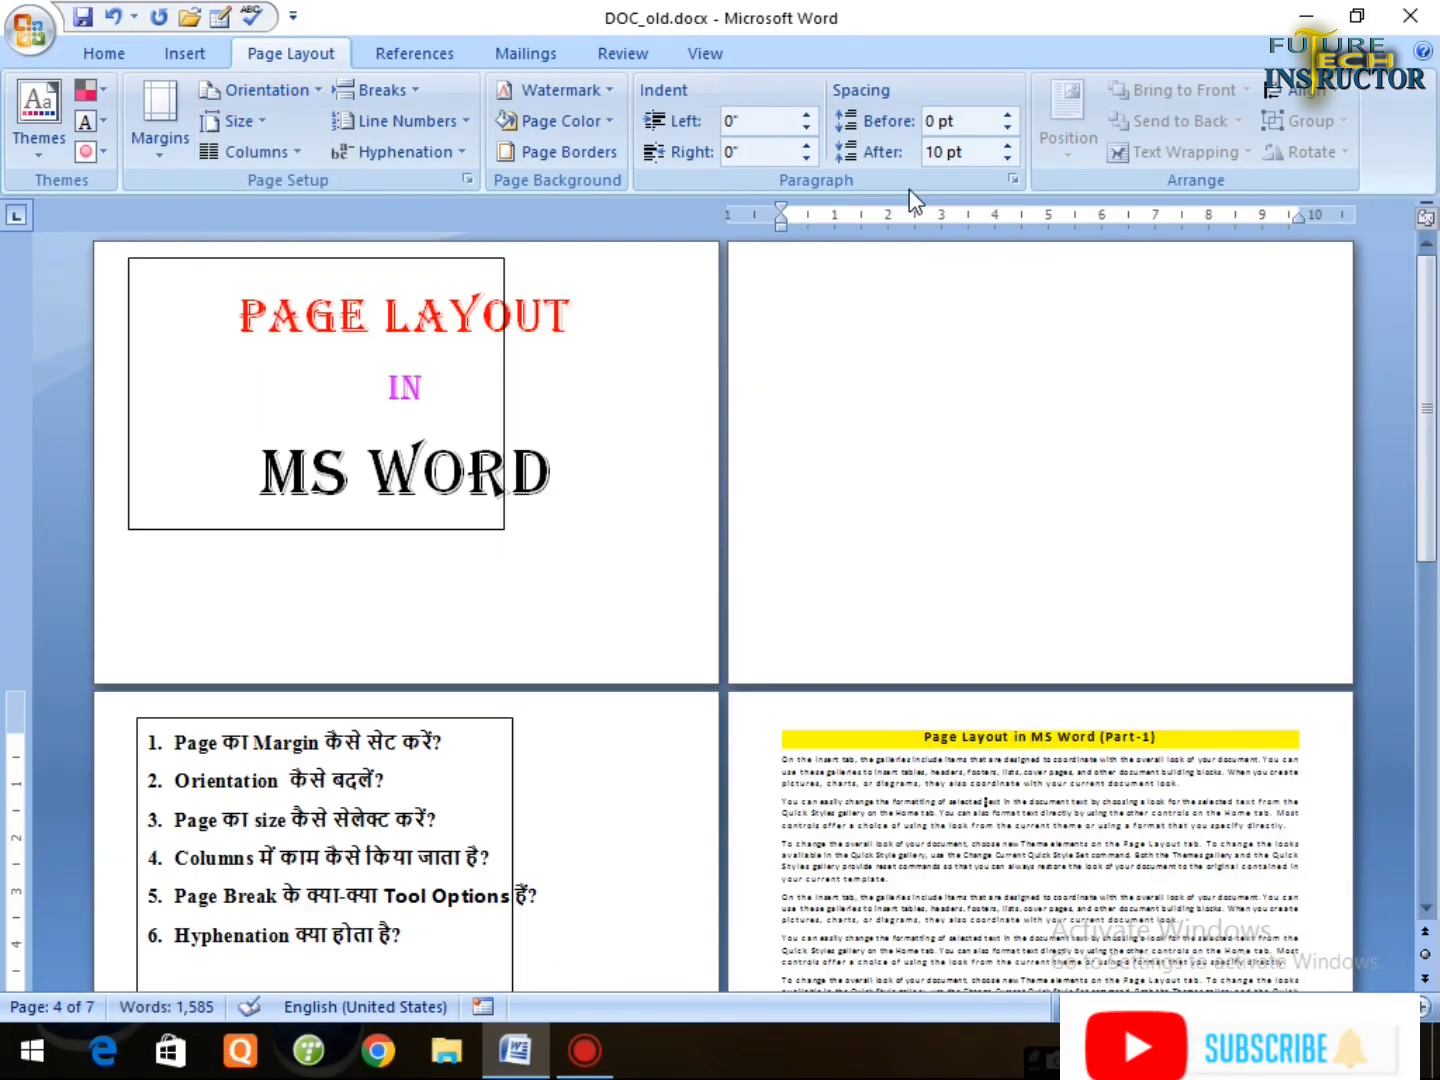
left_click(312, 90)
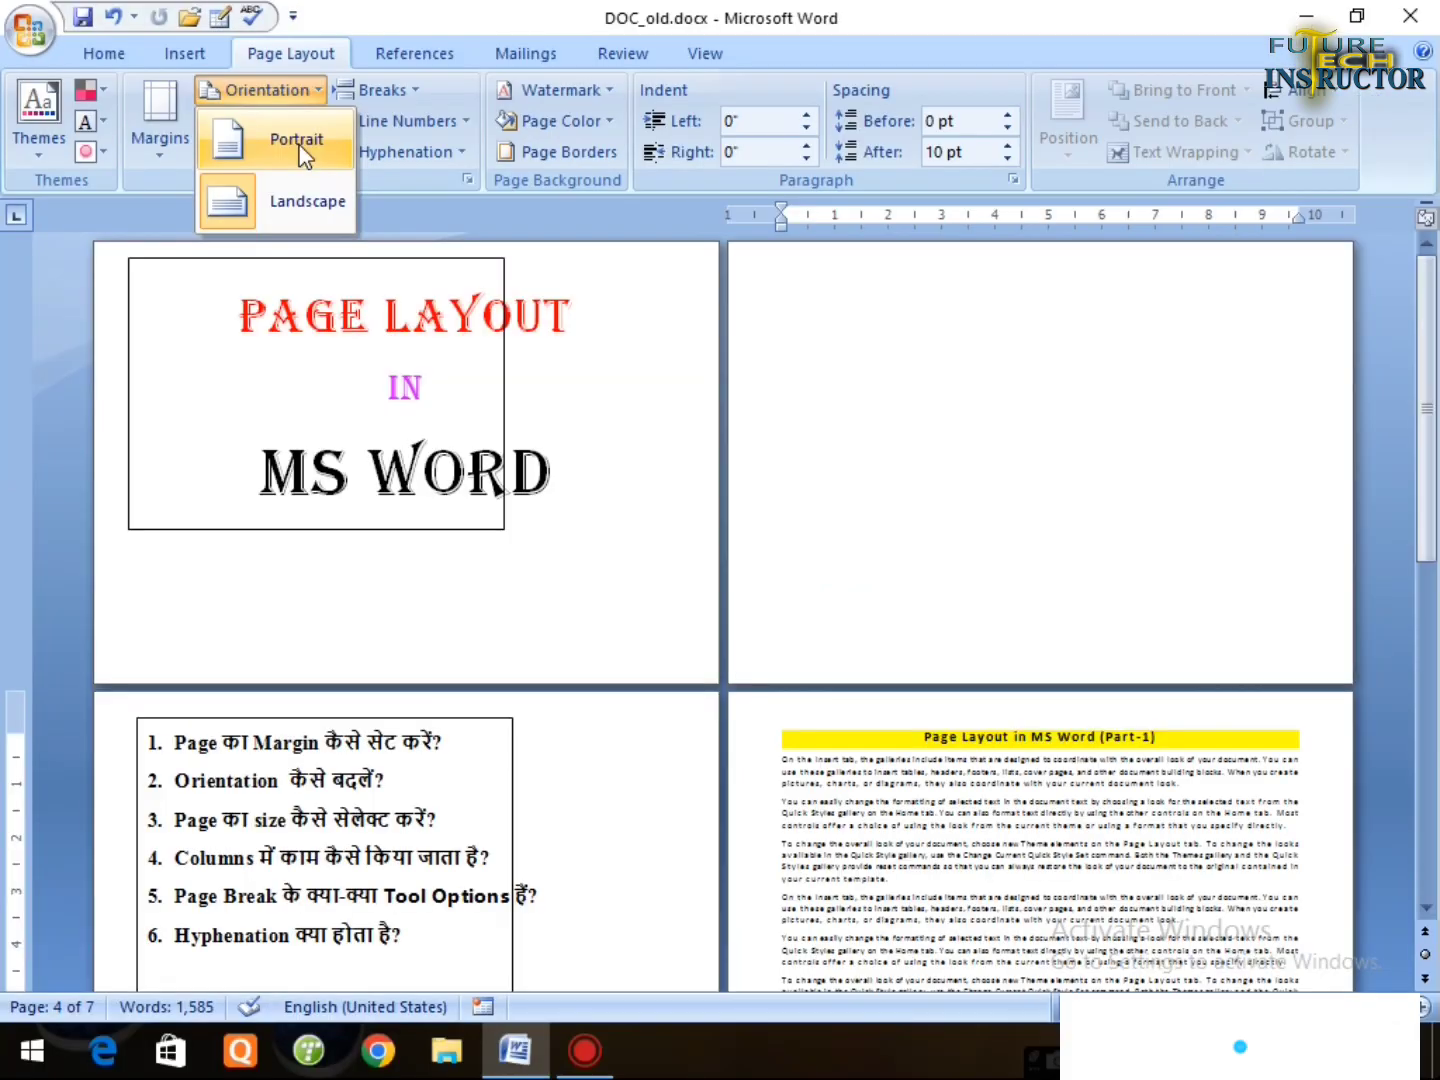
left_click(579, 284)
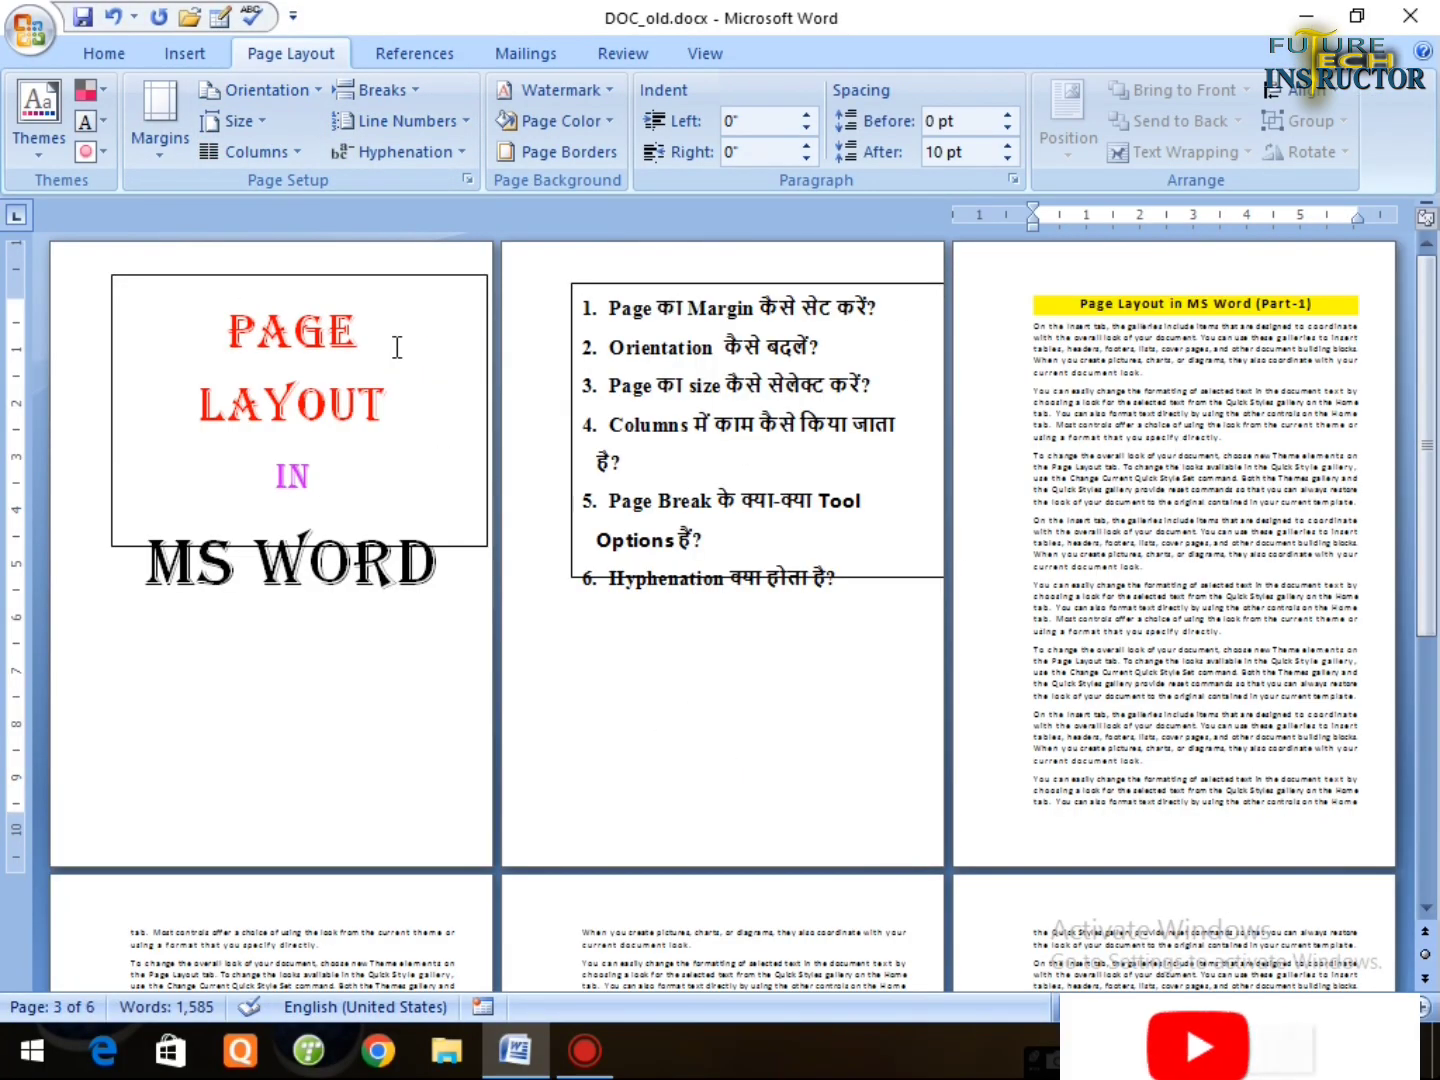
Set the paper size to A4 for the section with the "Page Layout in MS Word (Part-1)" text.
left_click(1424, 1007)
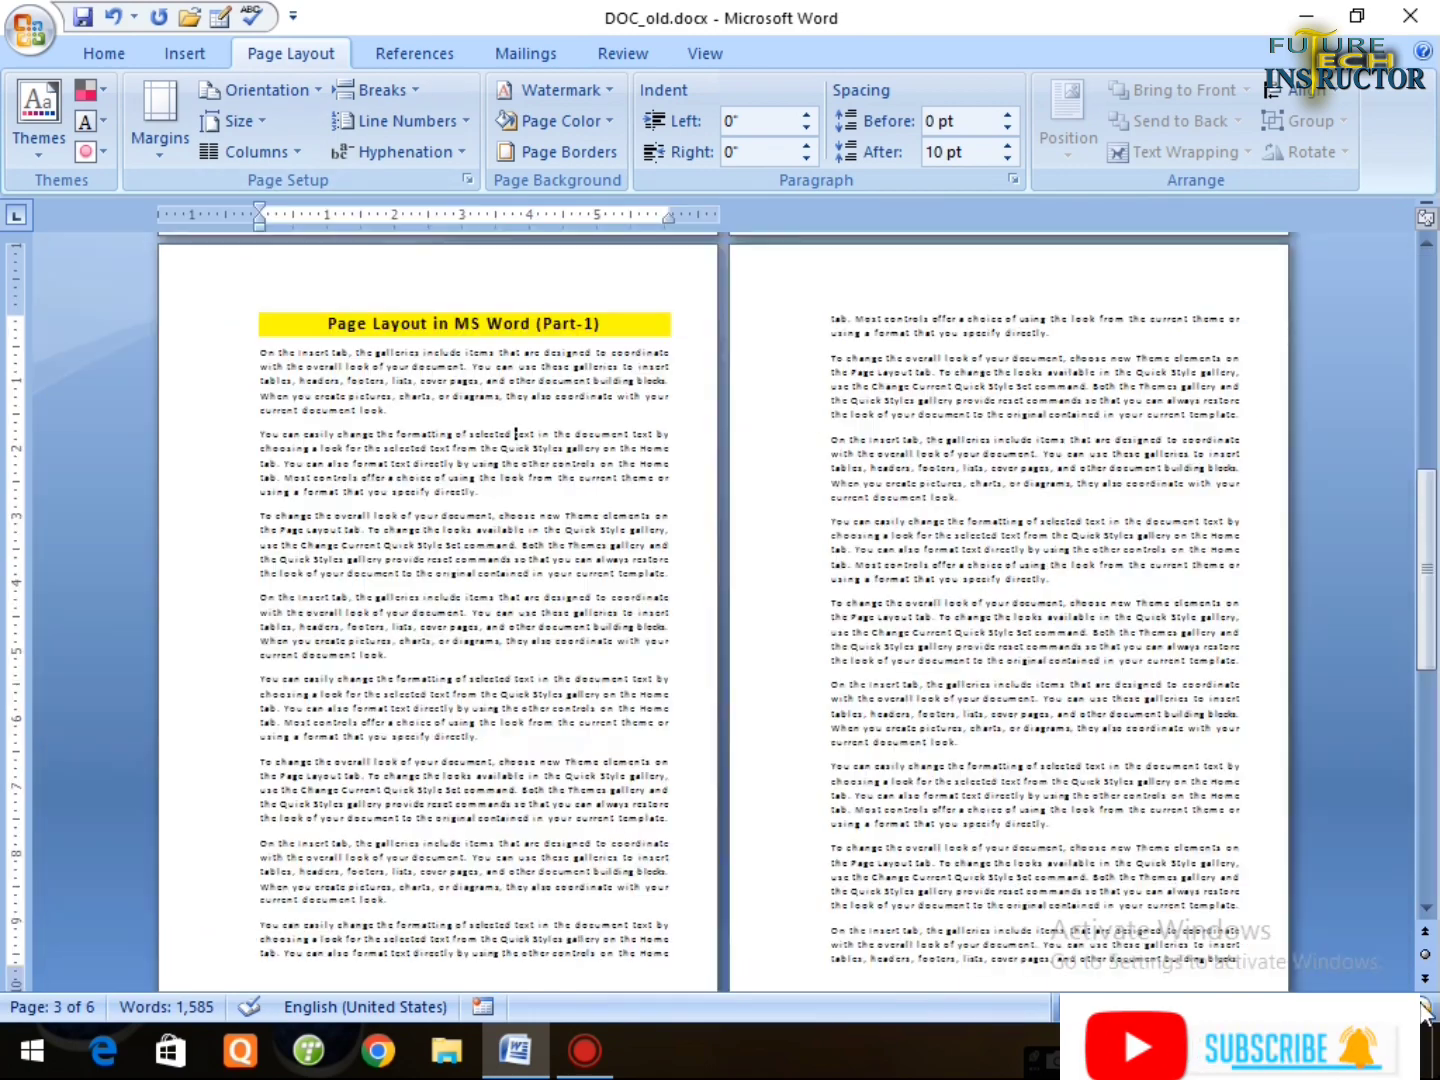
left_click(1423, 1007)
left_click(1423, 1007)
left_click(1423, 1007)
left_click(1423, 1007)
left_click(1423, 1007)
left_click(1423, 1007)
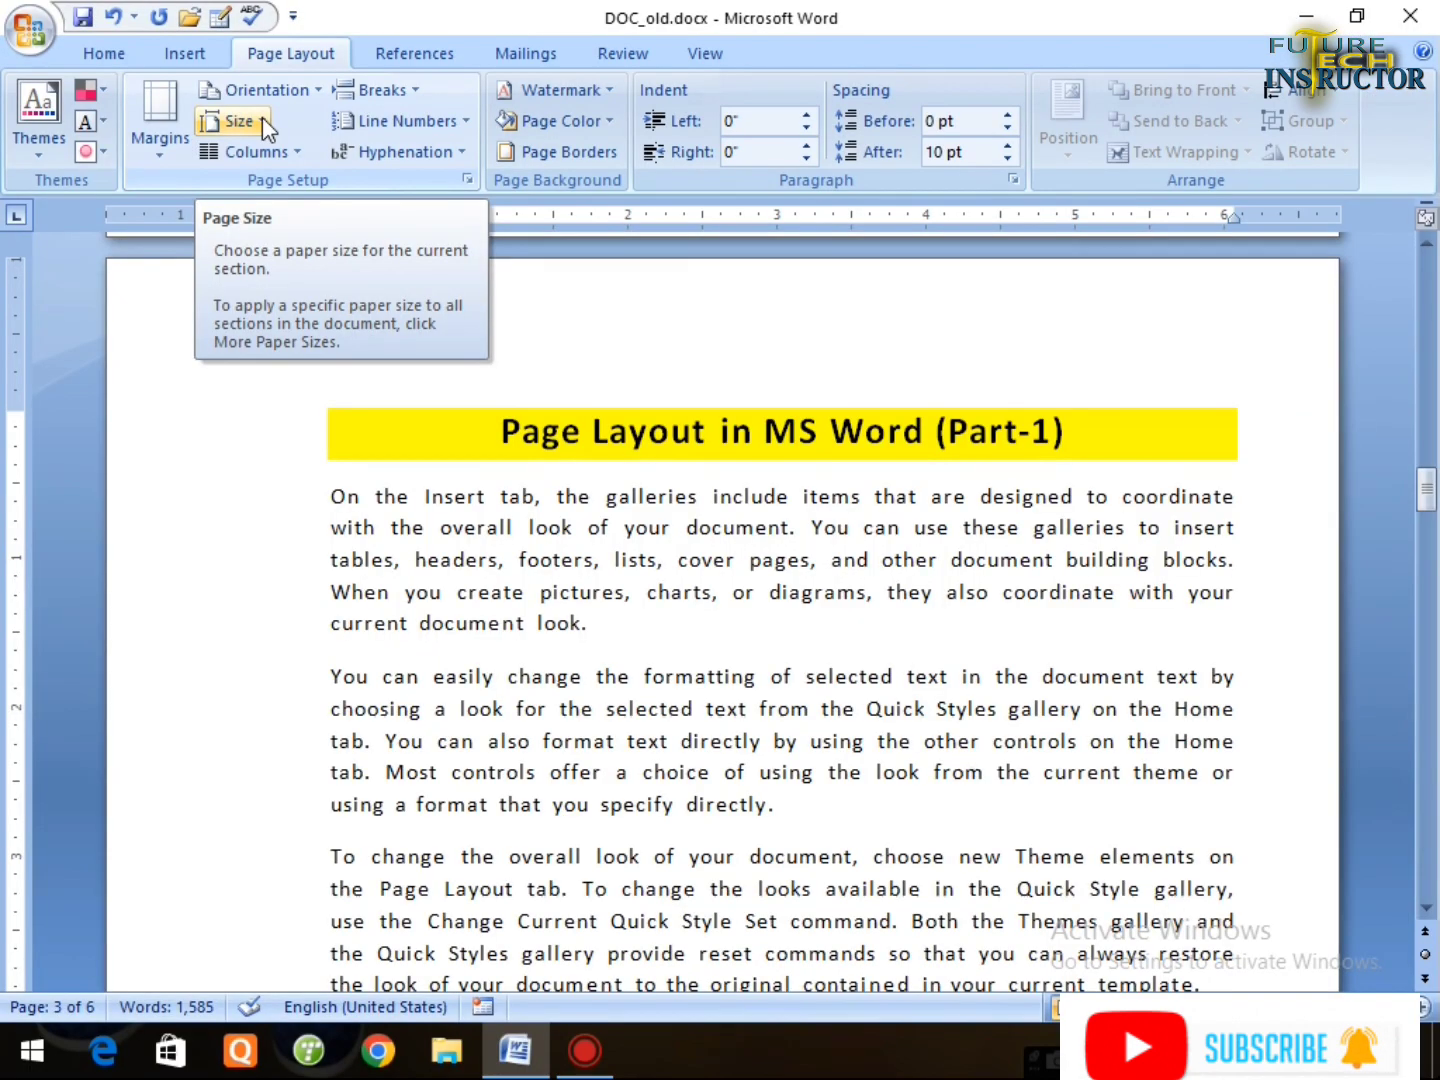
left_click(614, 641)
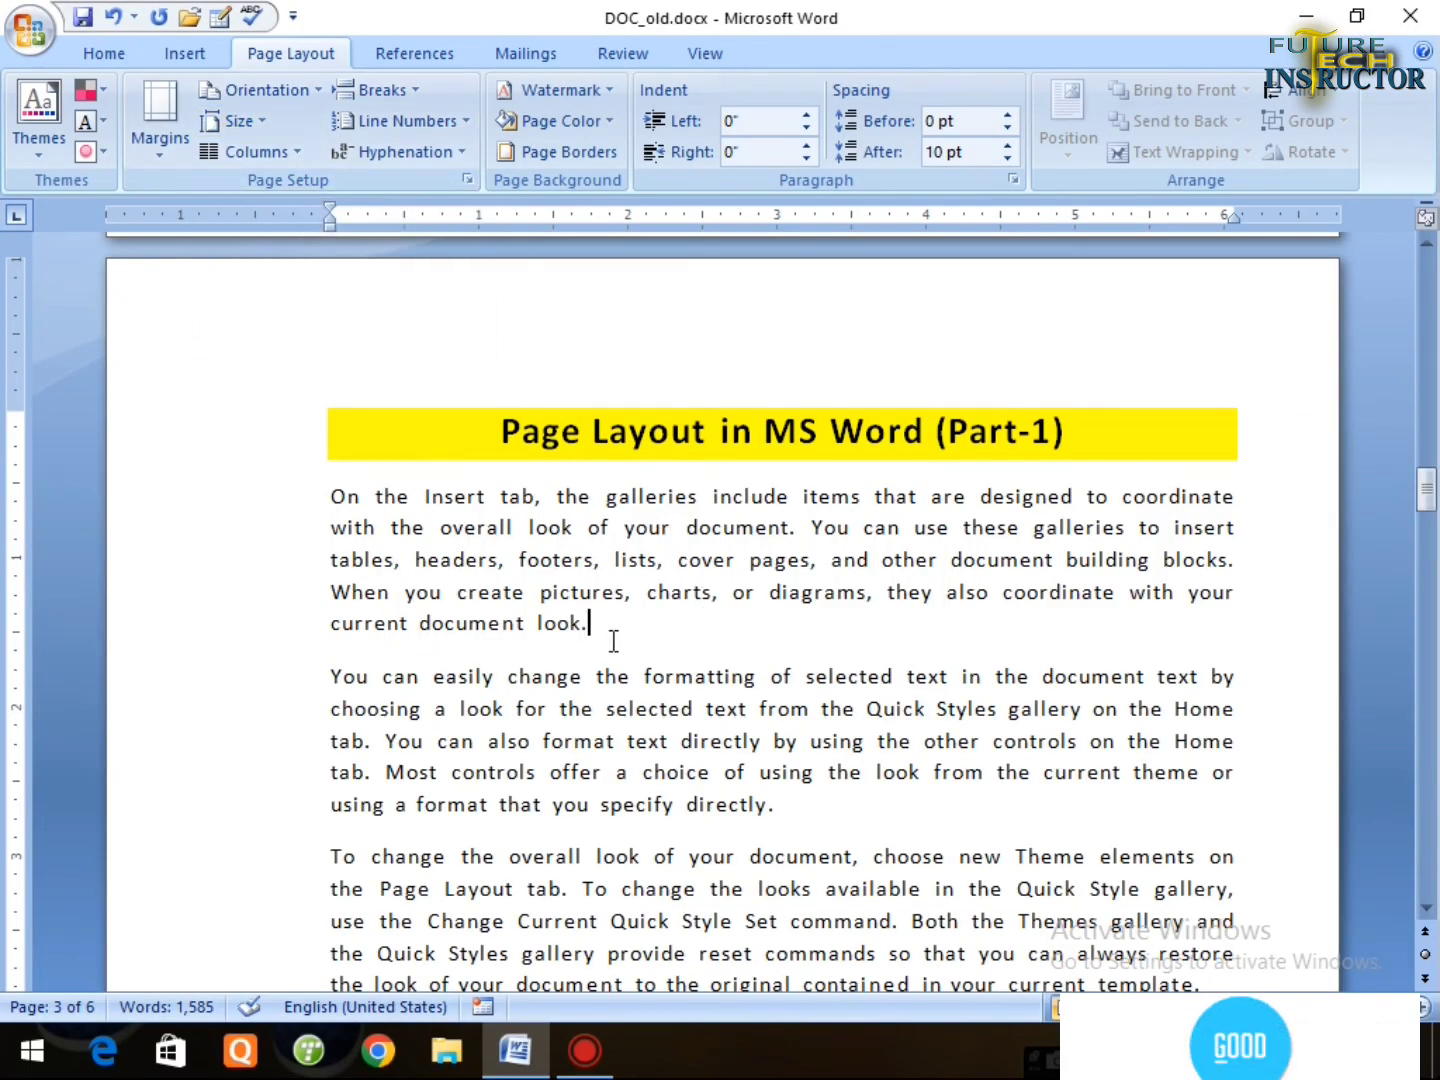
left_click(263, 121)
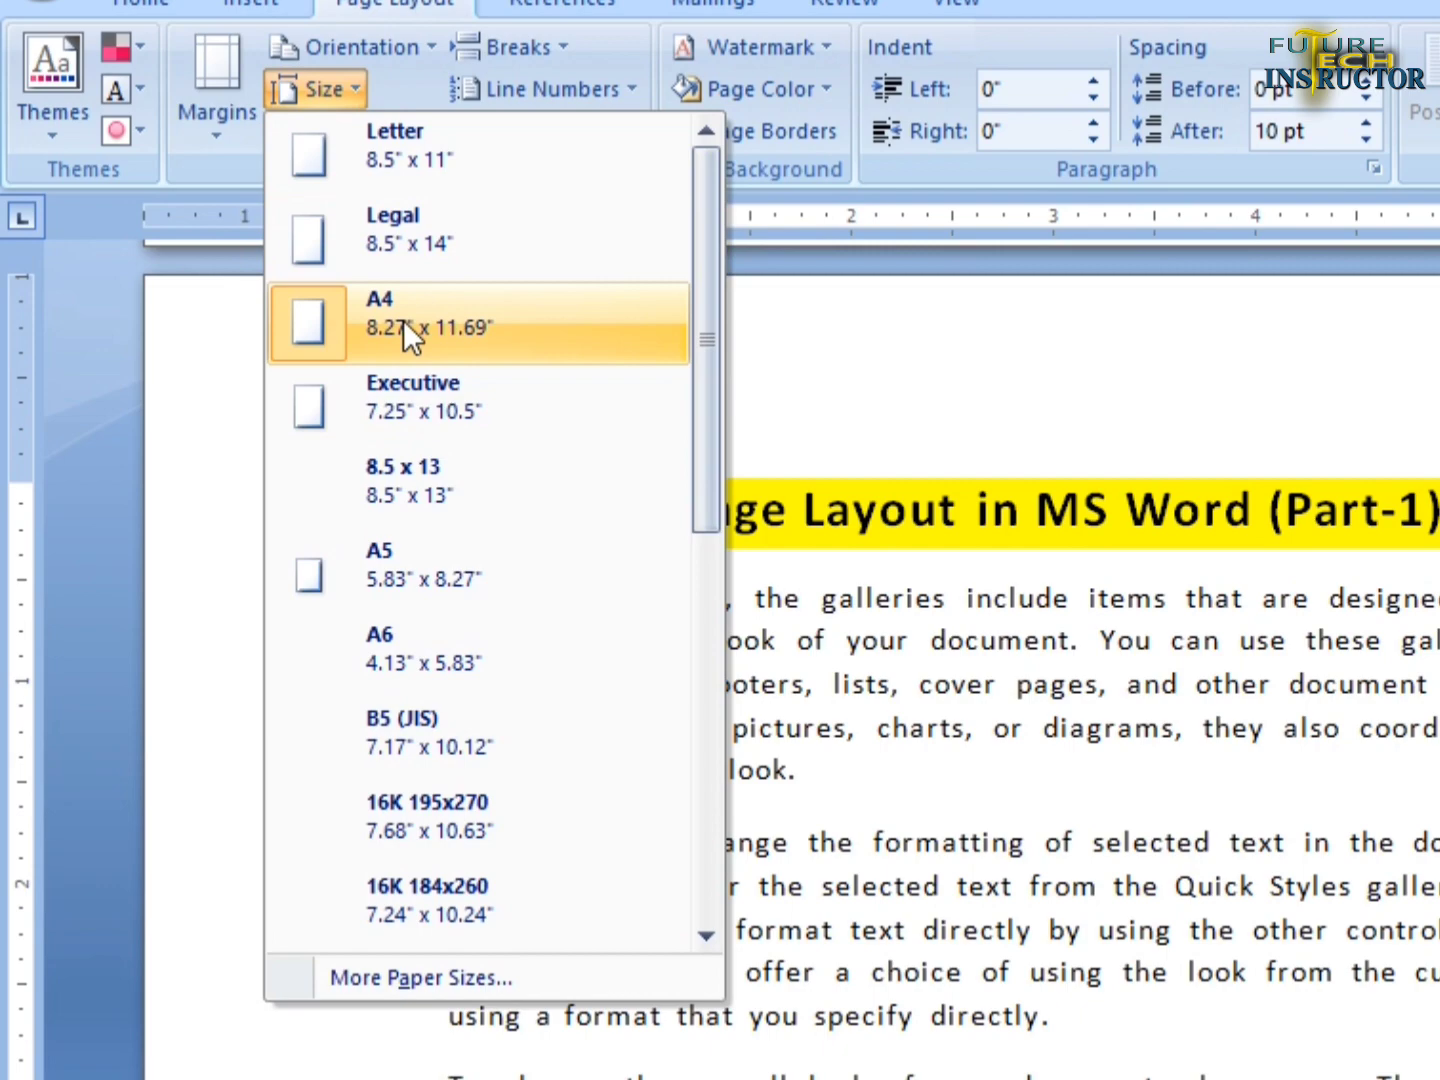
left_click(403, 319)
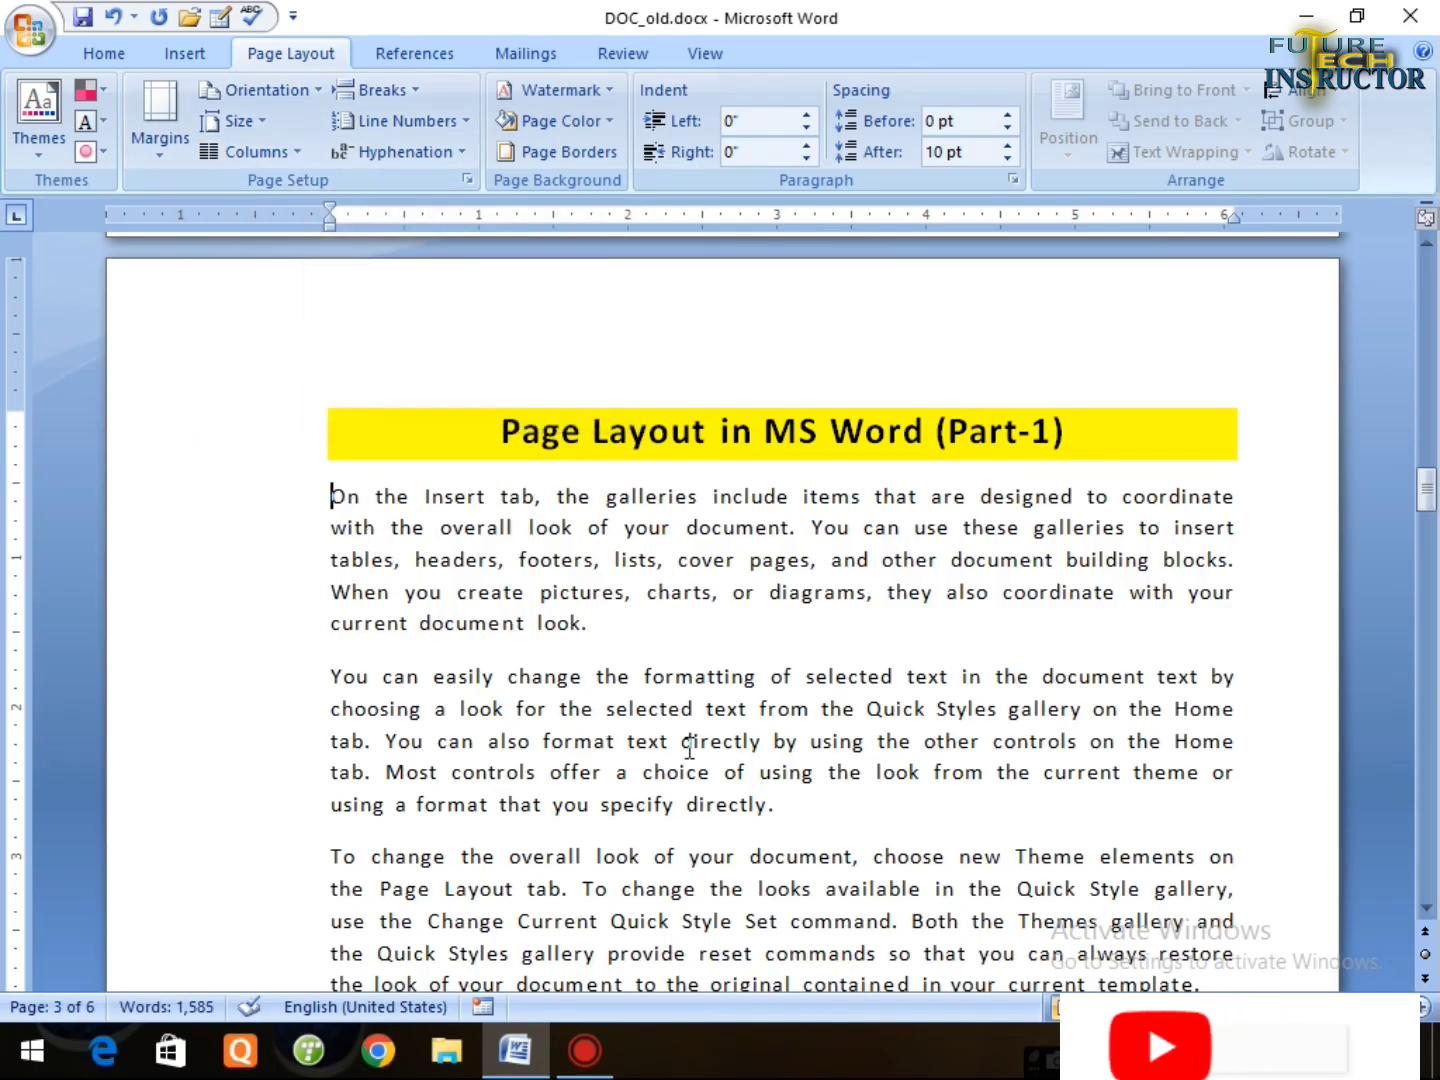
scroll(815, 762, "down", 4)
scroll(818, 761, "down", 5)
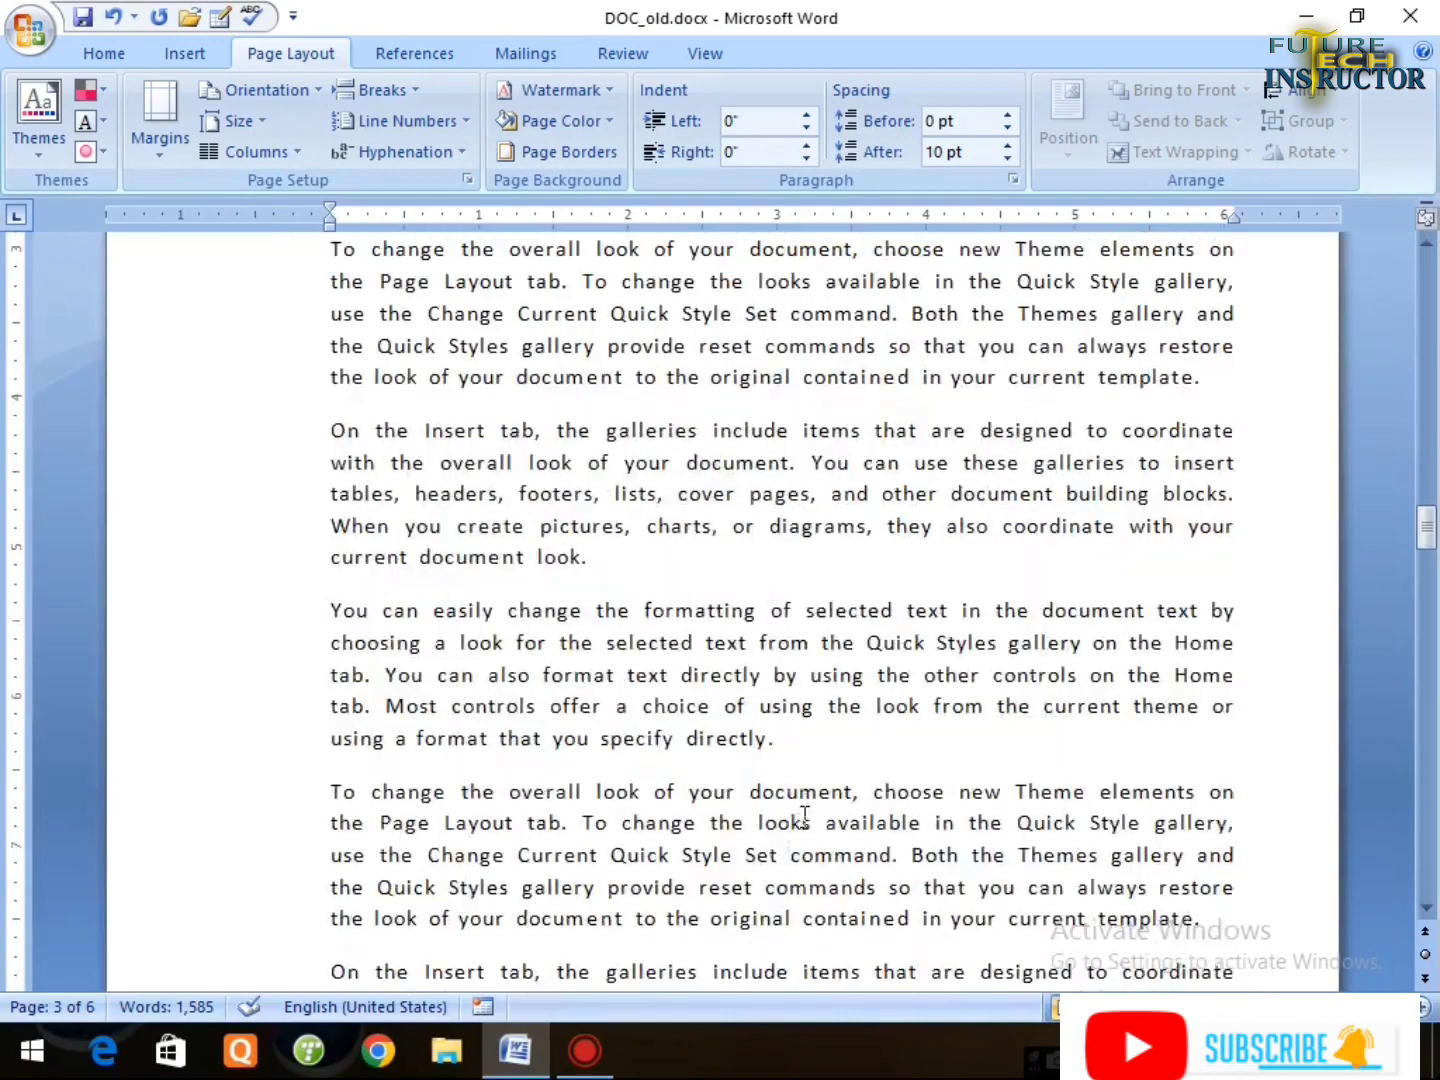
scroll(826, 889, "down", 3)
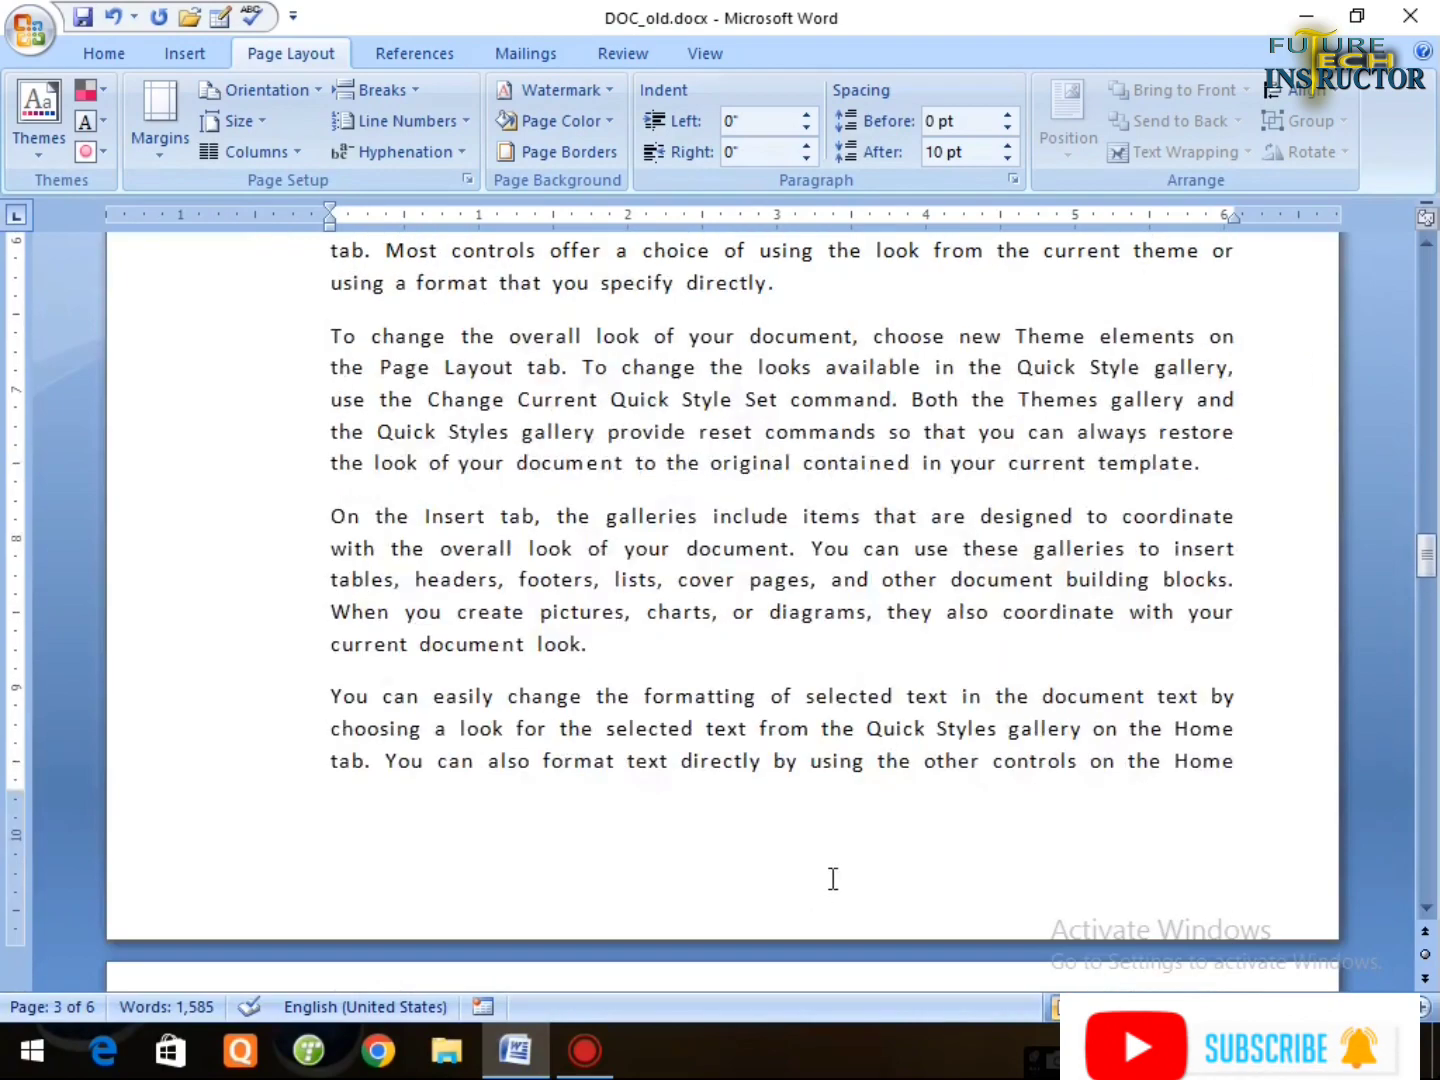
left_click(1239, 765, "shift")
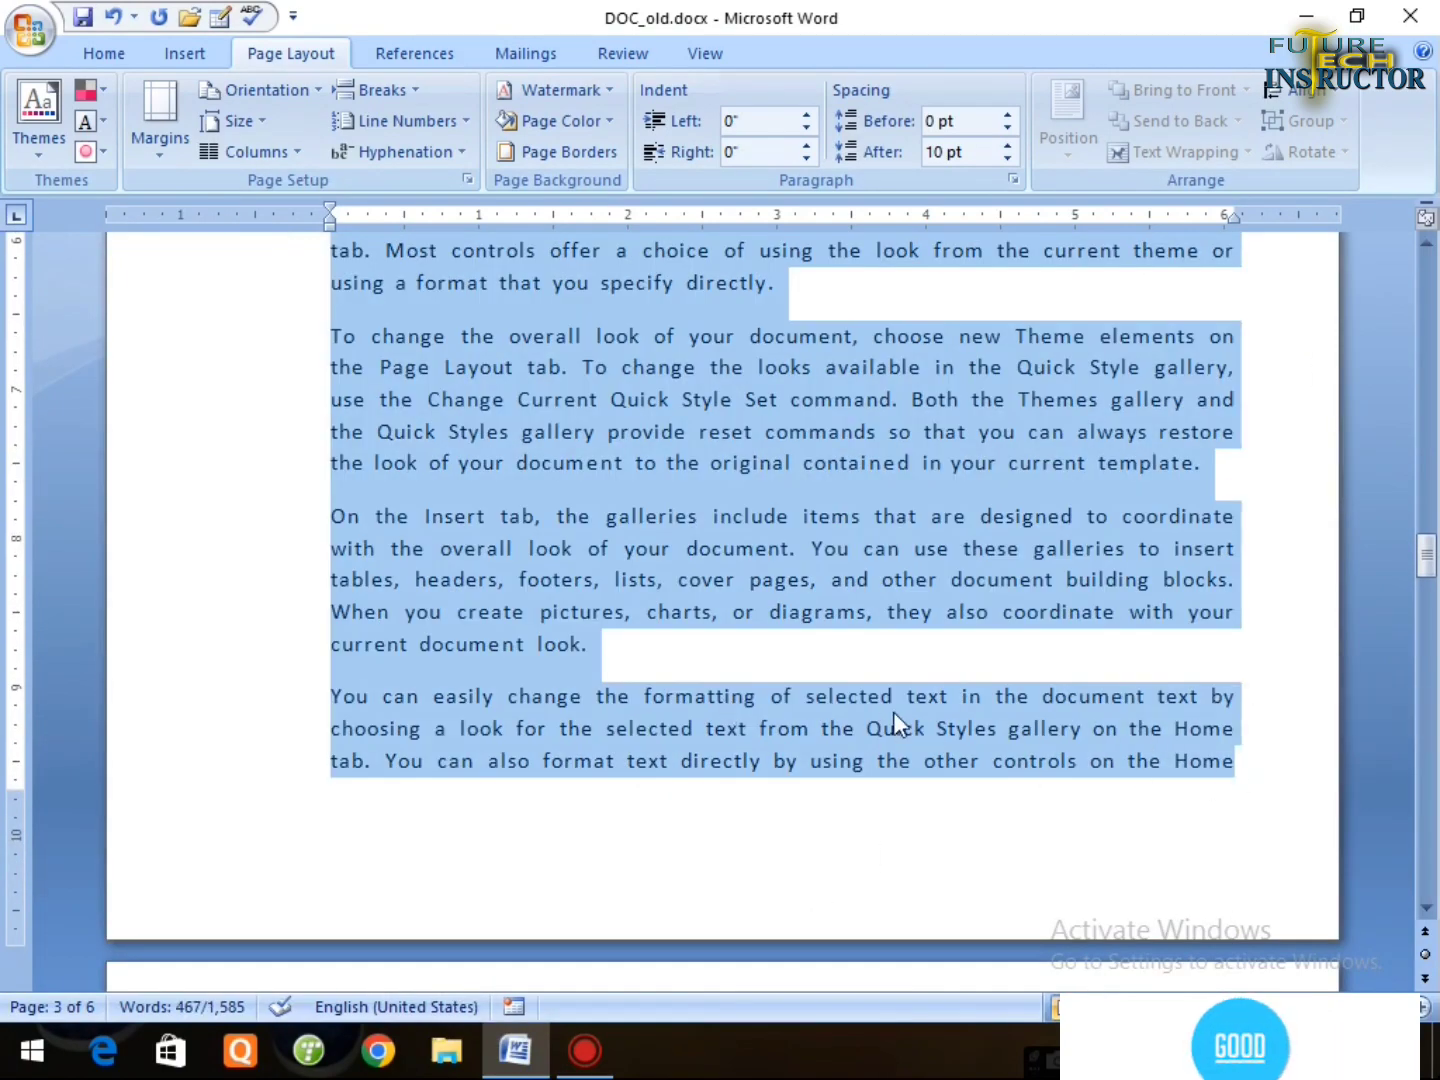
scroll(893, 711, "up", 10)
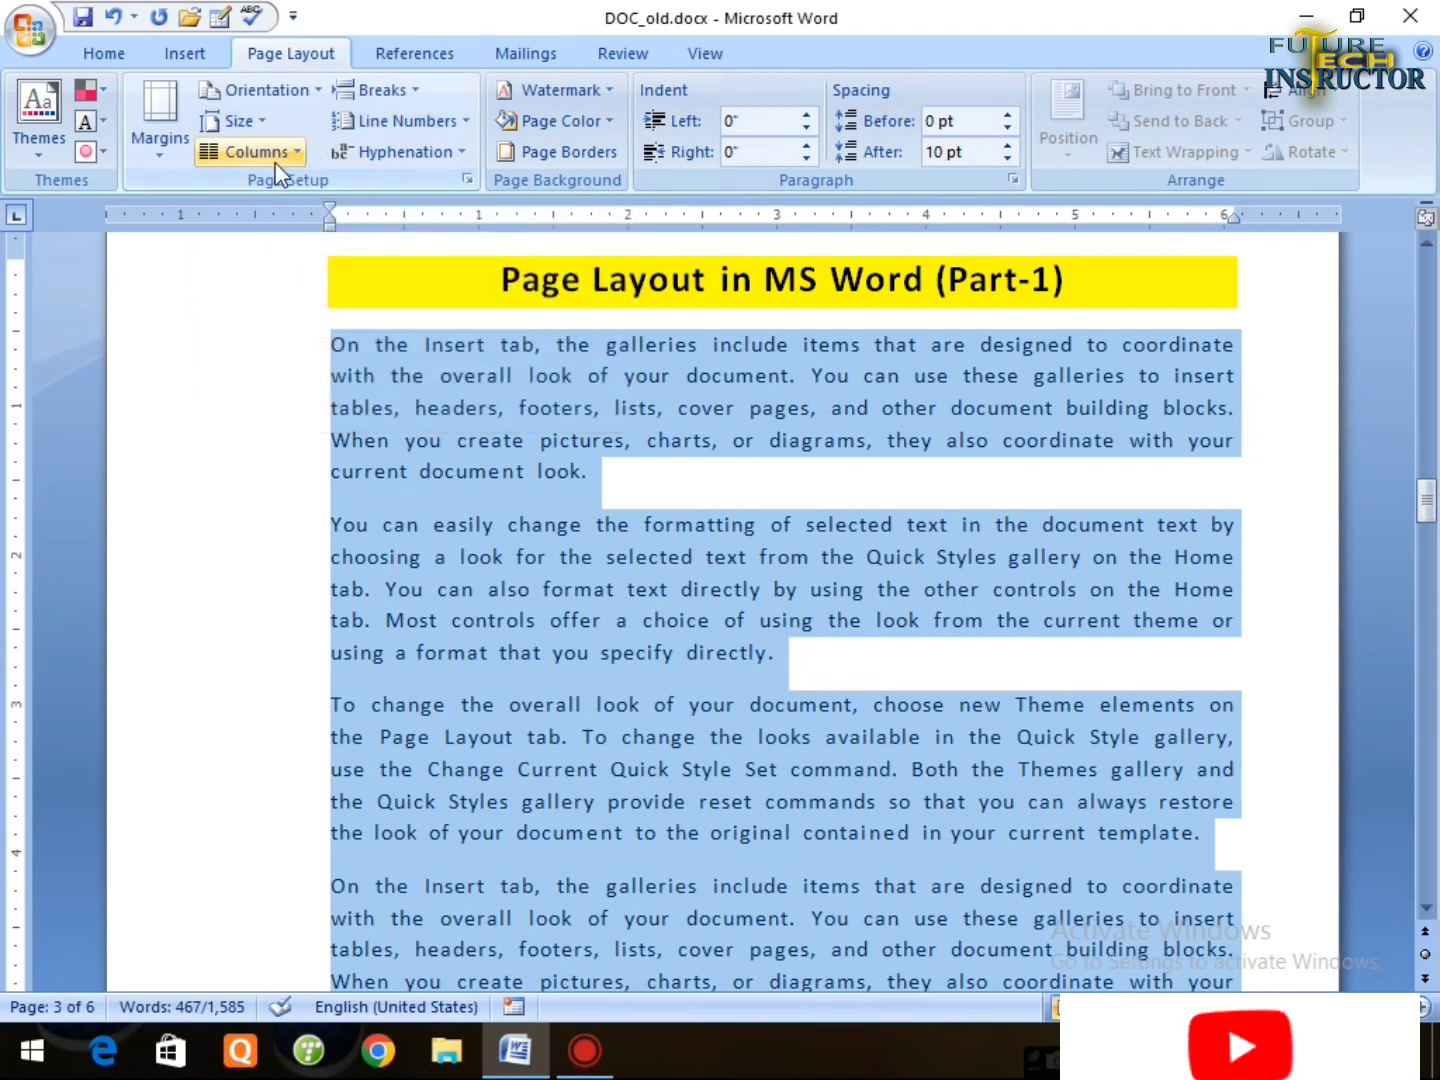
left_click(419, 440)
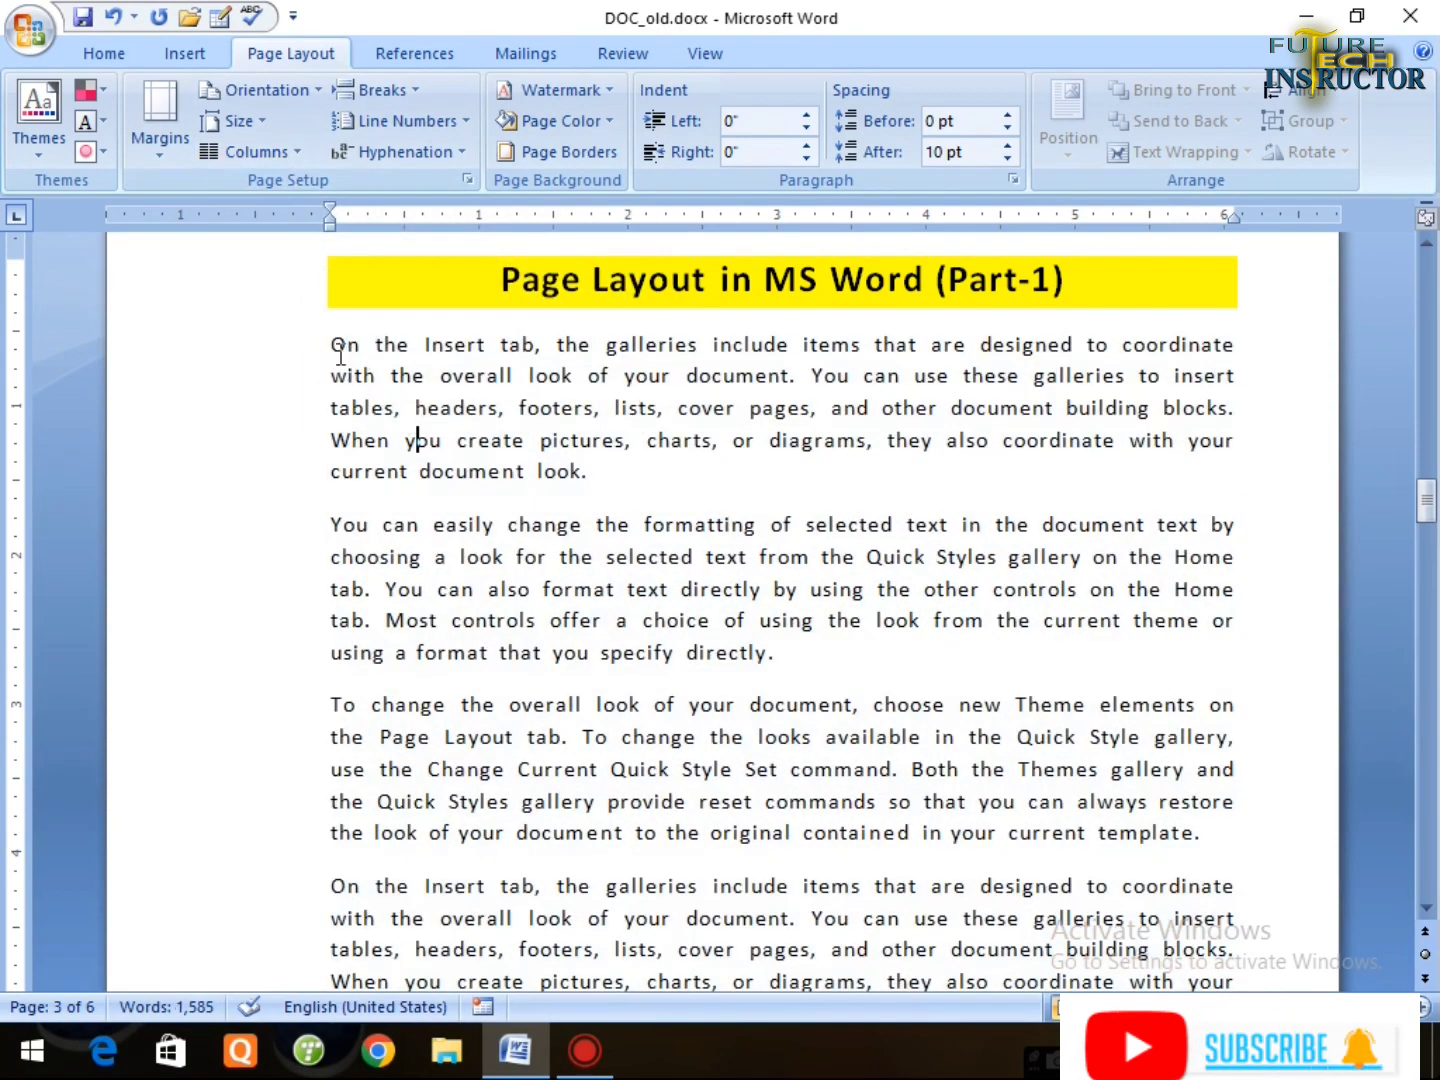
Lay out all body text below the "Page Layout in MS Word (Part-1)" heading on page 3 in two columns.
left_click_drag(331, 344, 1240, 988)
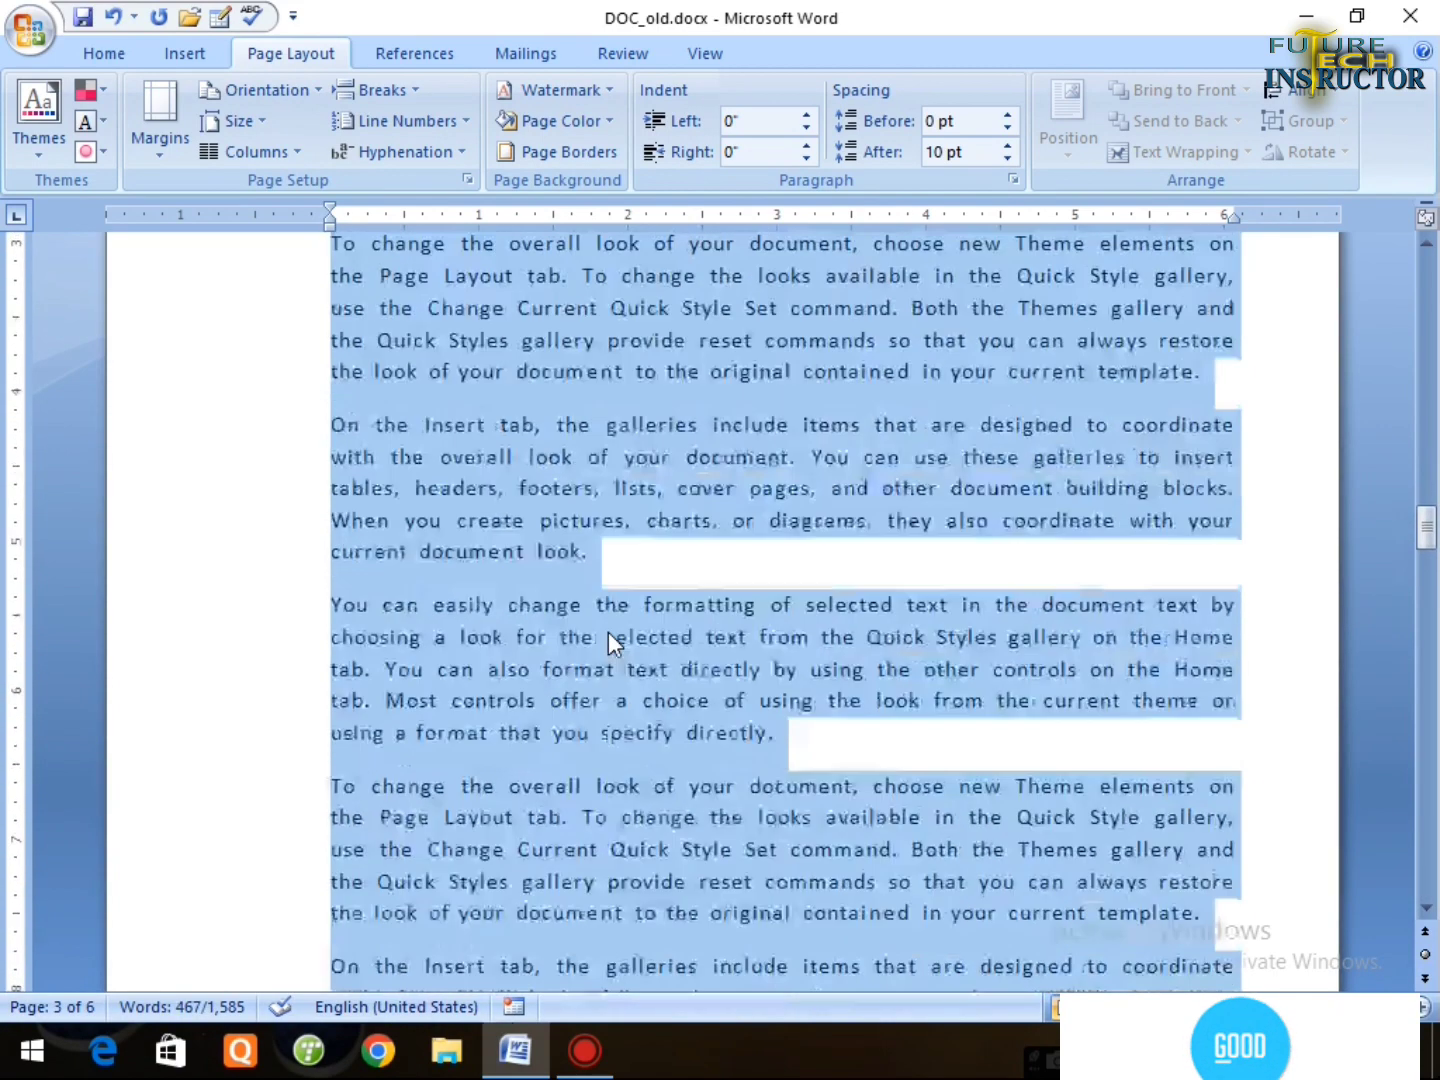
scroll(608, 633, "up", 5)
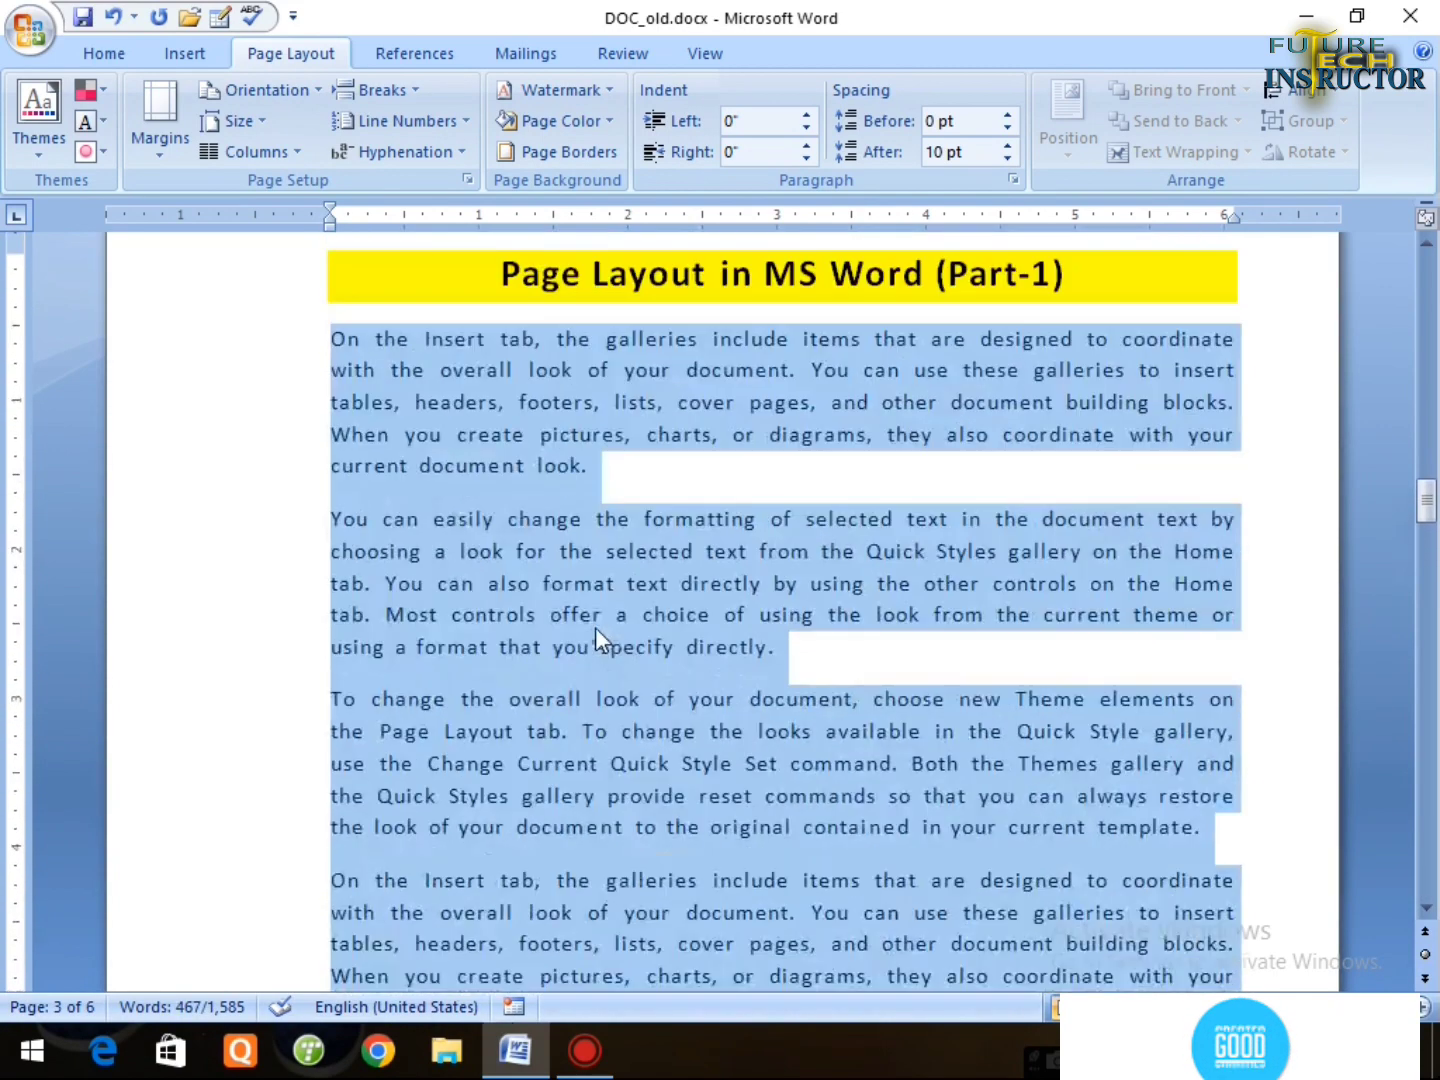
left_click(284, 151)
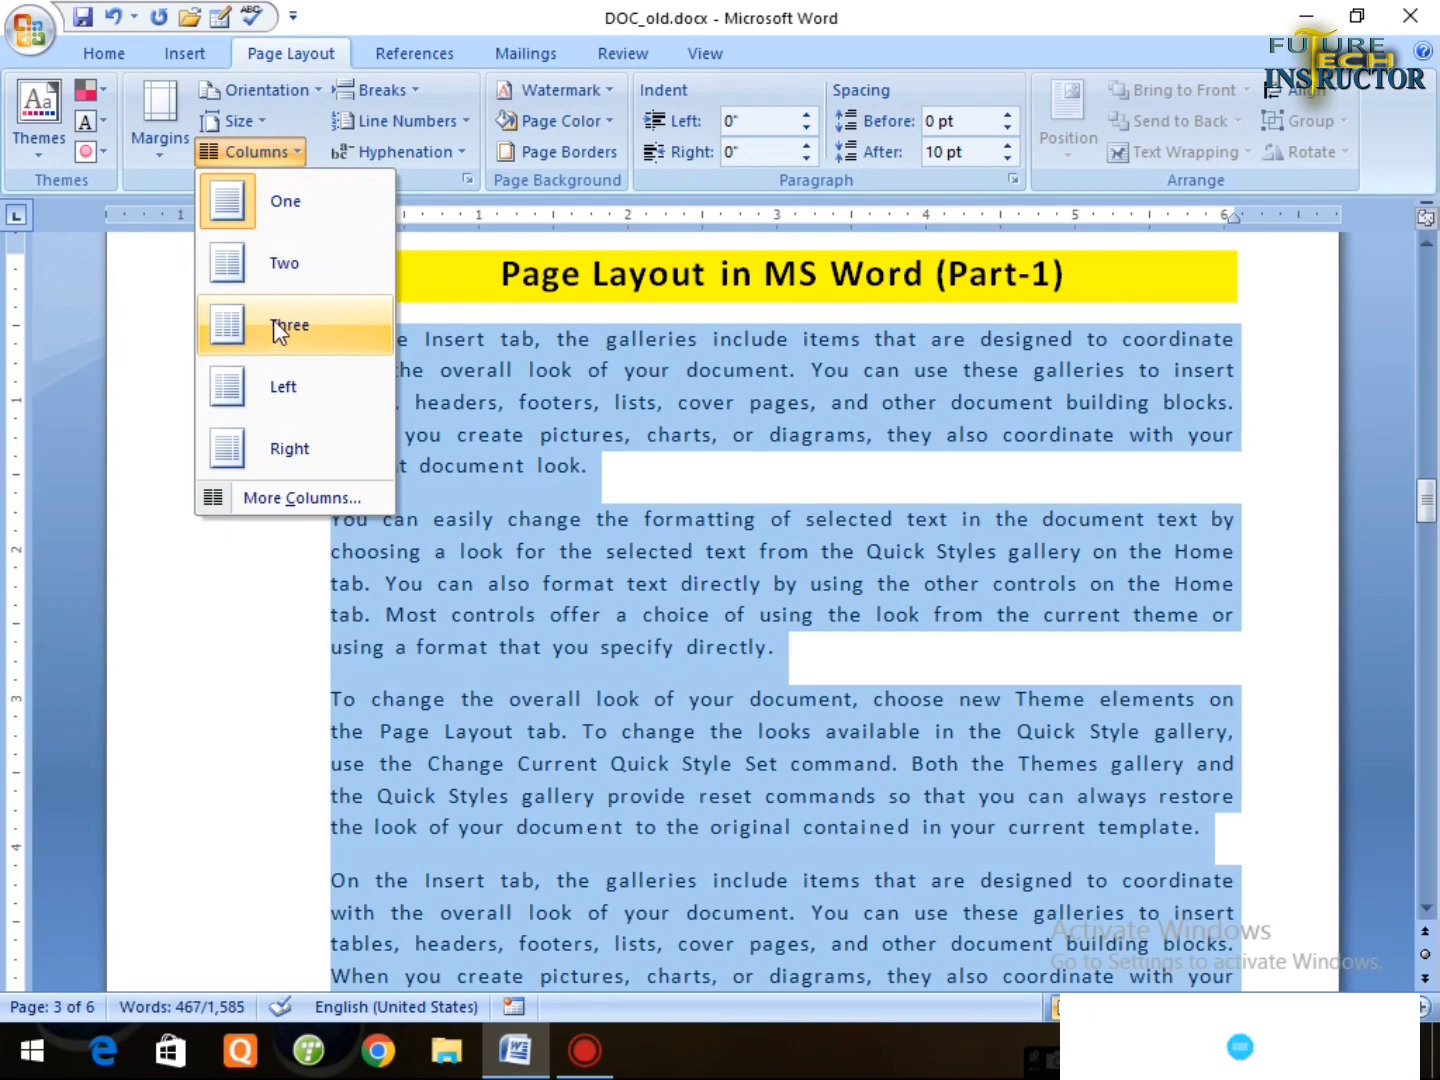
left_click(274, 282)
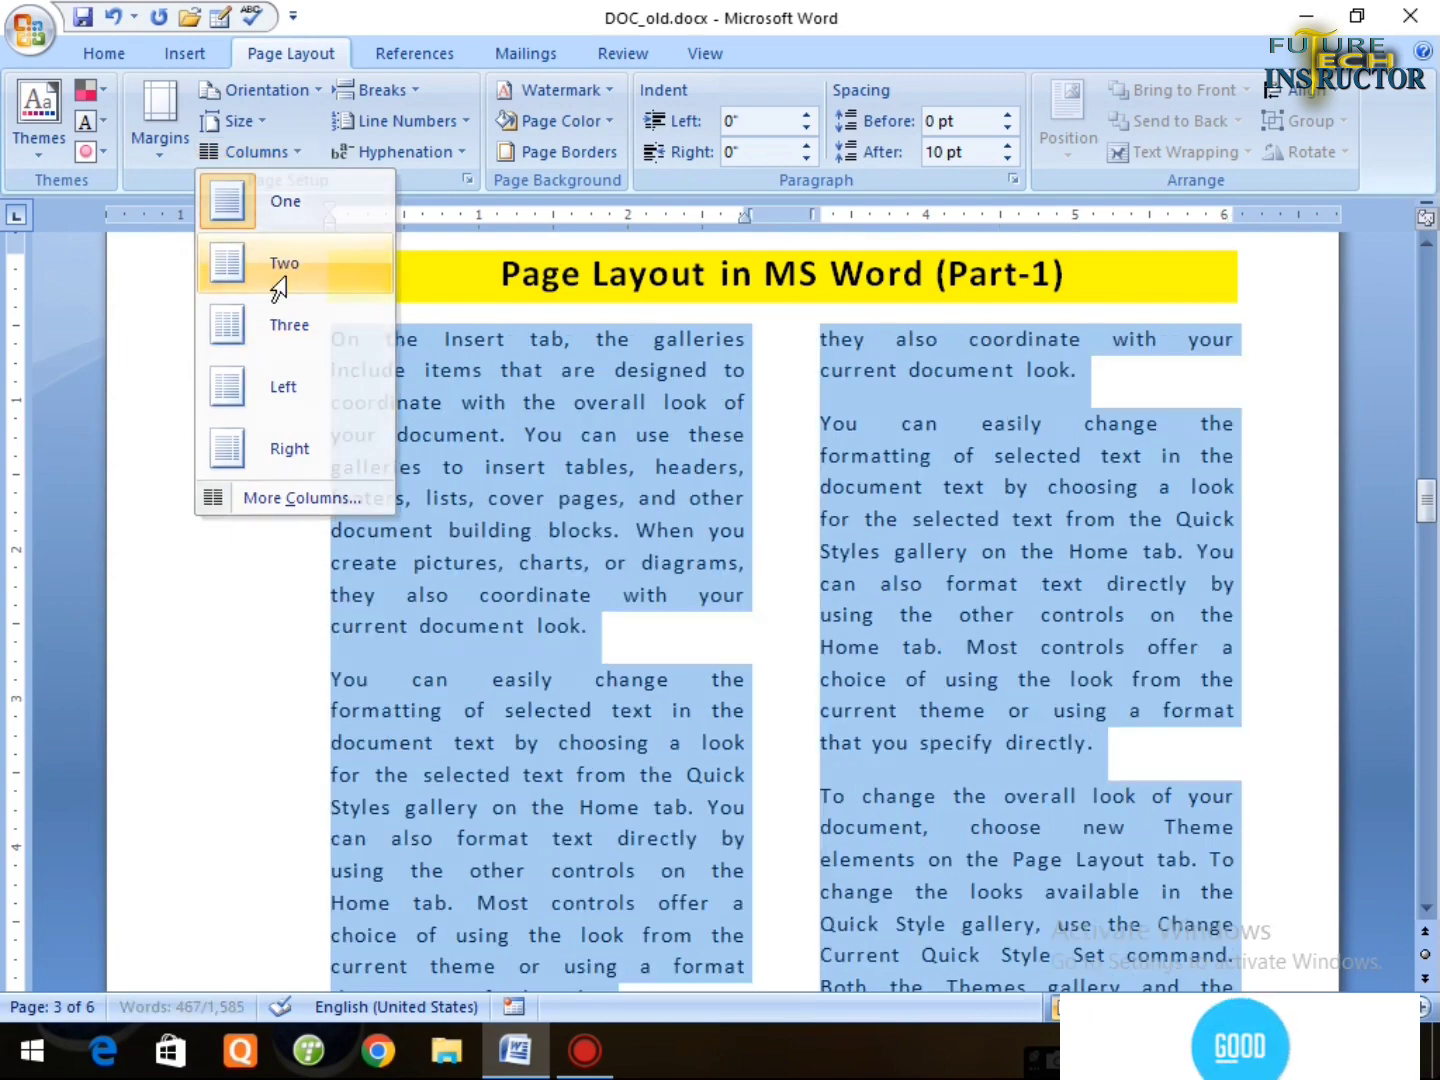
left_click(1128, 771)
scroll(572, 601, "down", 5)
scroll(572, 603, "up", 2)
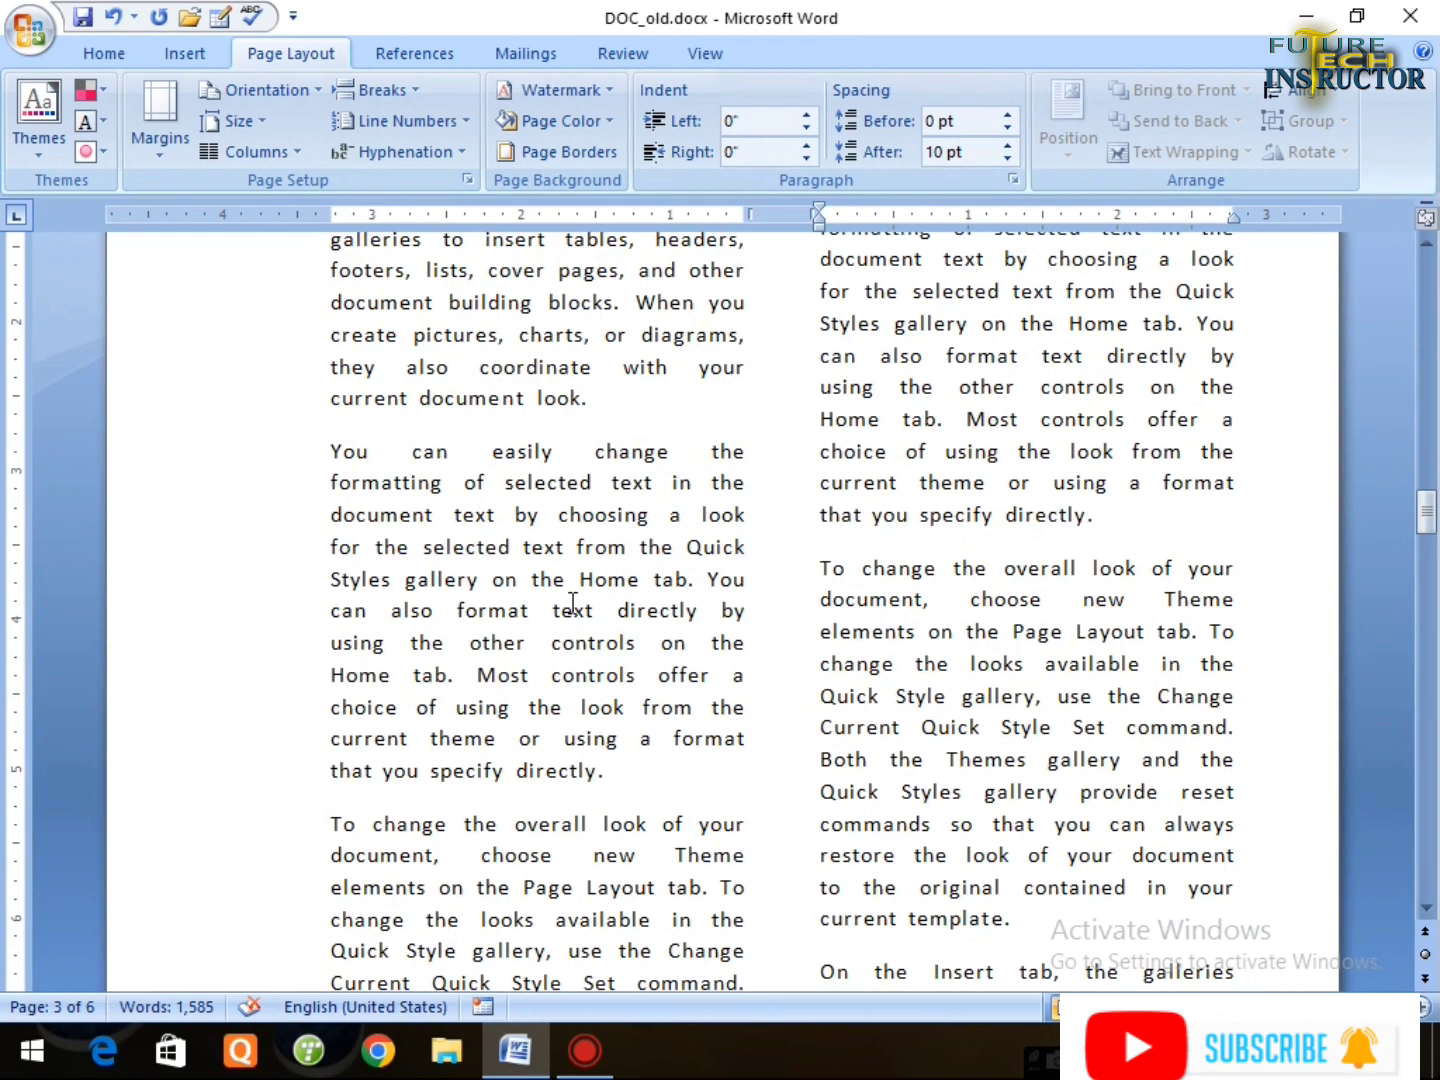
scroll(720, 609, "down", 8)
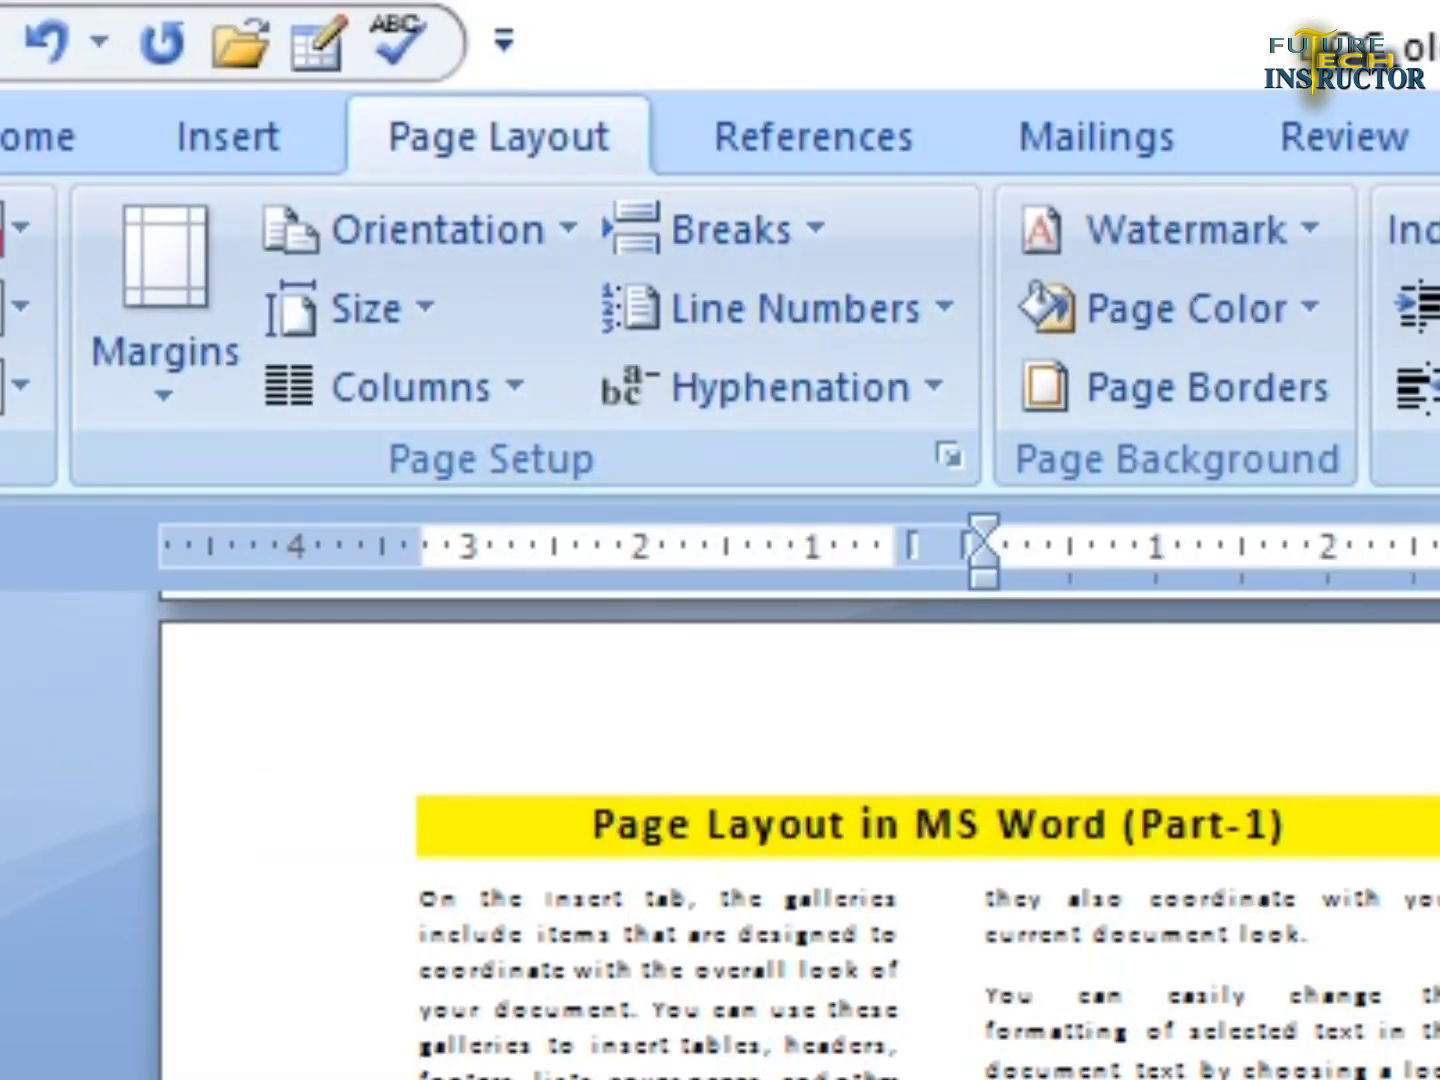
left_click(800, 245)
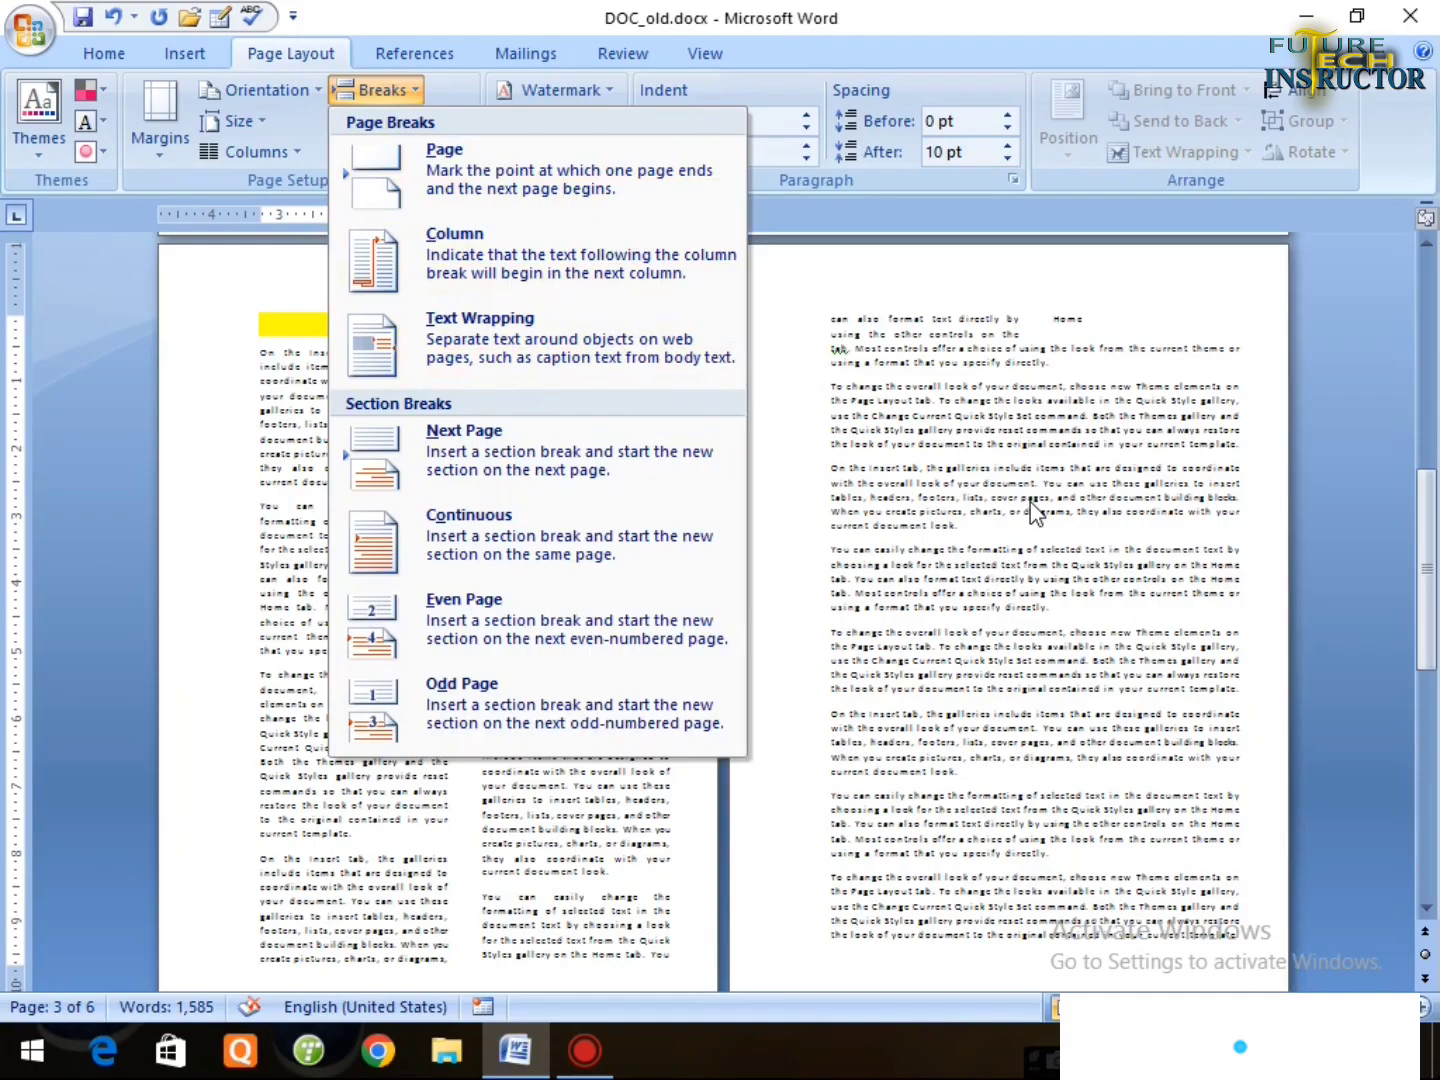
left_click(761, 624)
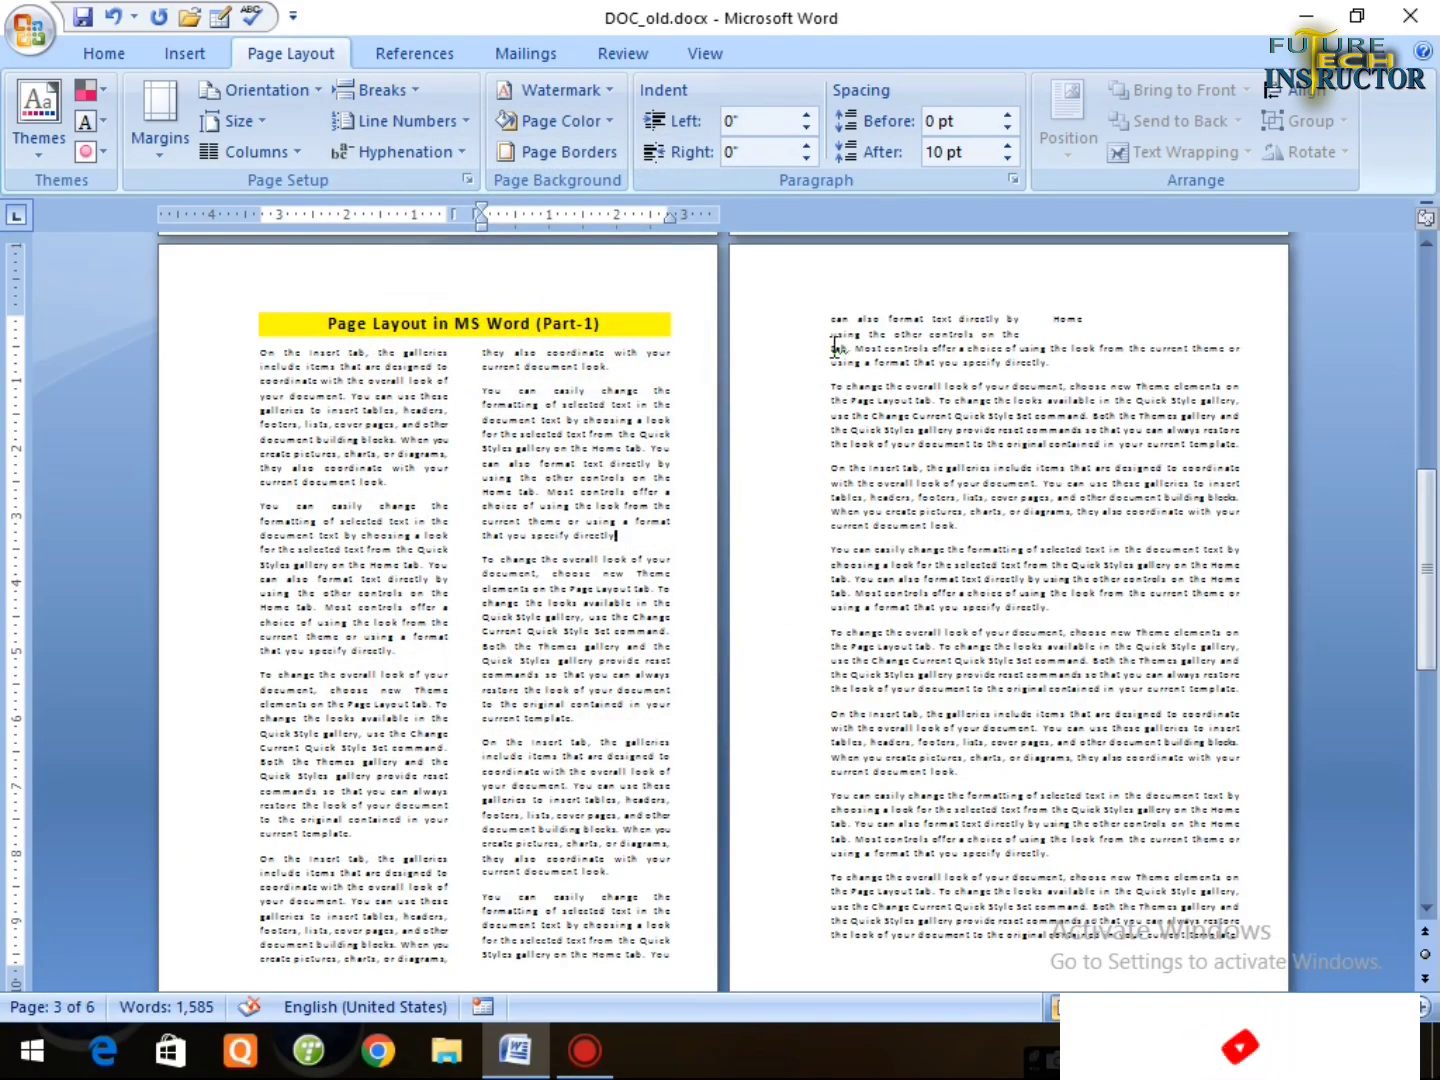
Make the full-width "You can easily change the formatting" paragraph on page 4 bold.
left_click(832, 551)
left_click_drag(841, 560, 1050, 607)
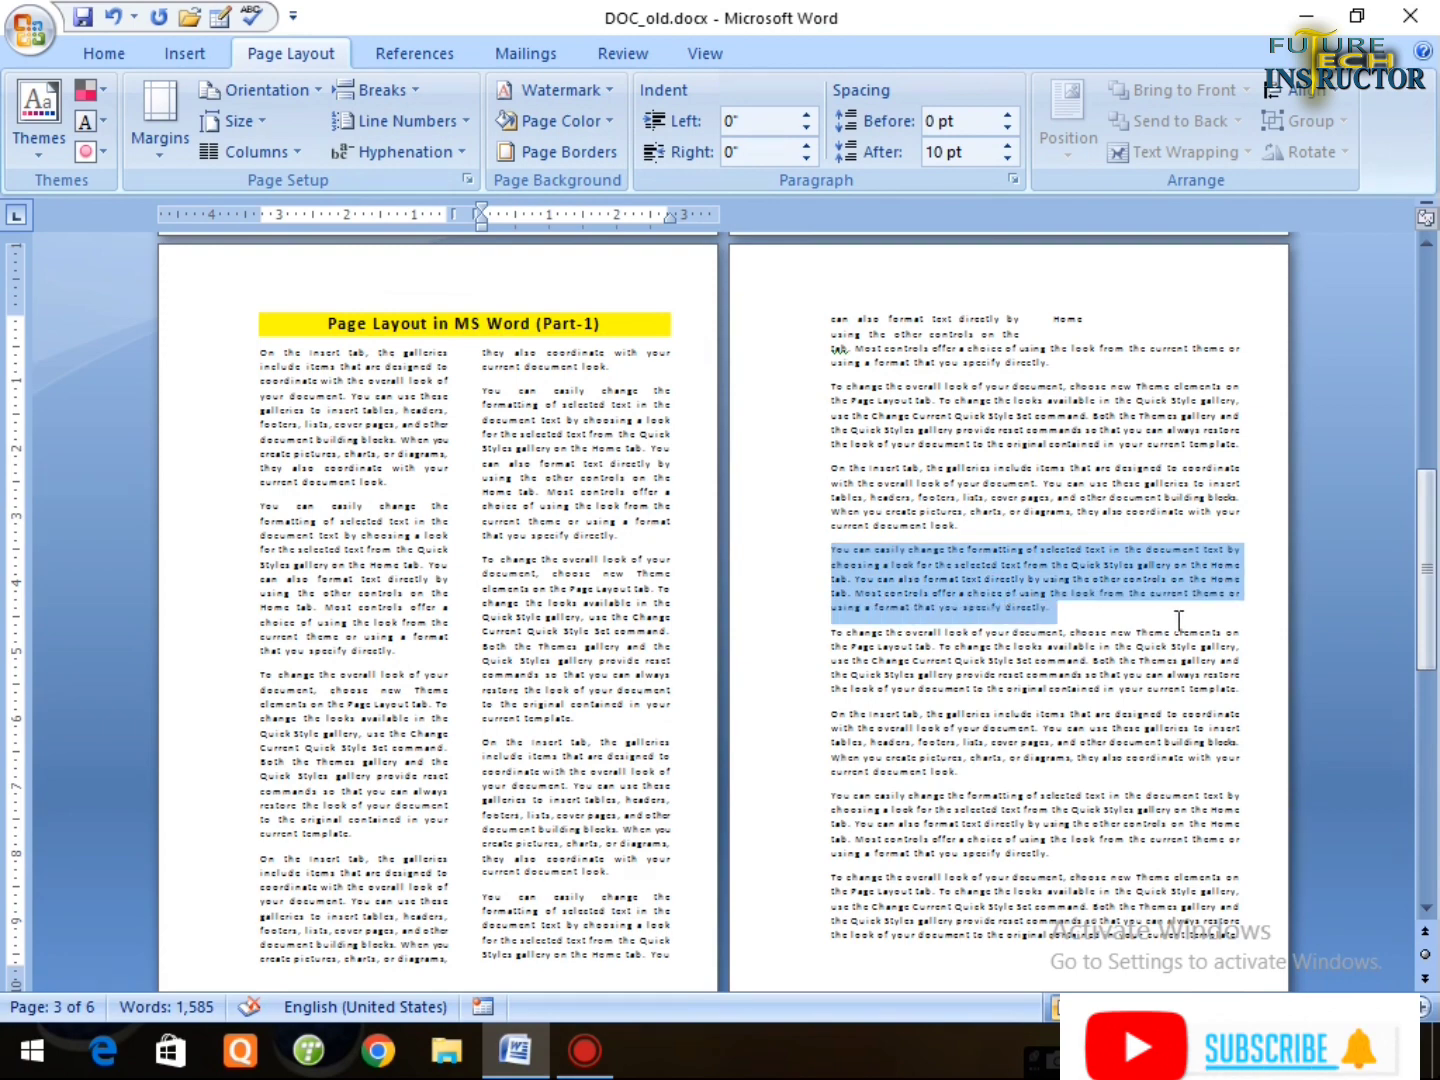
key("ctrl+b")
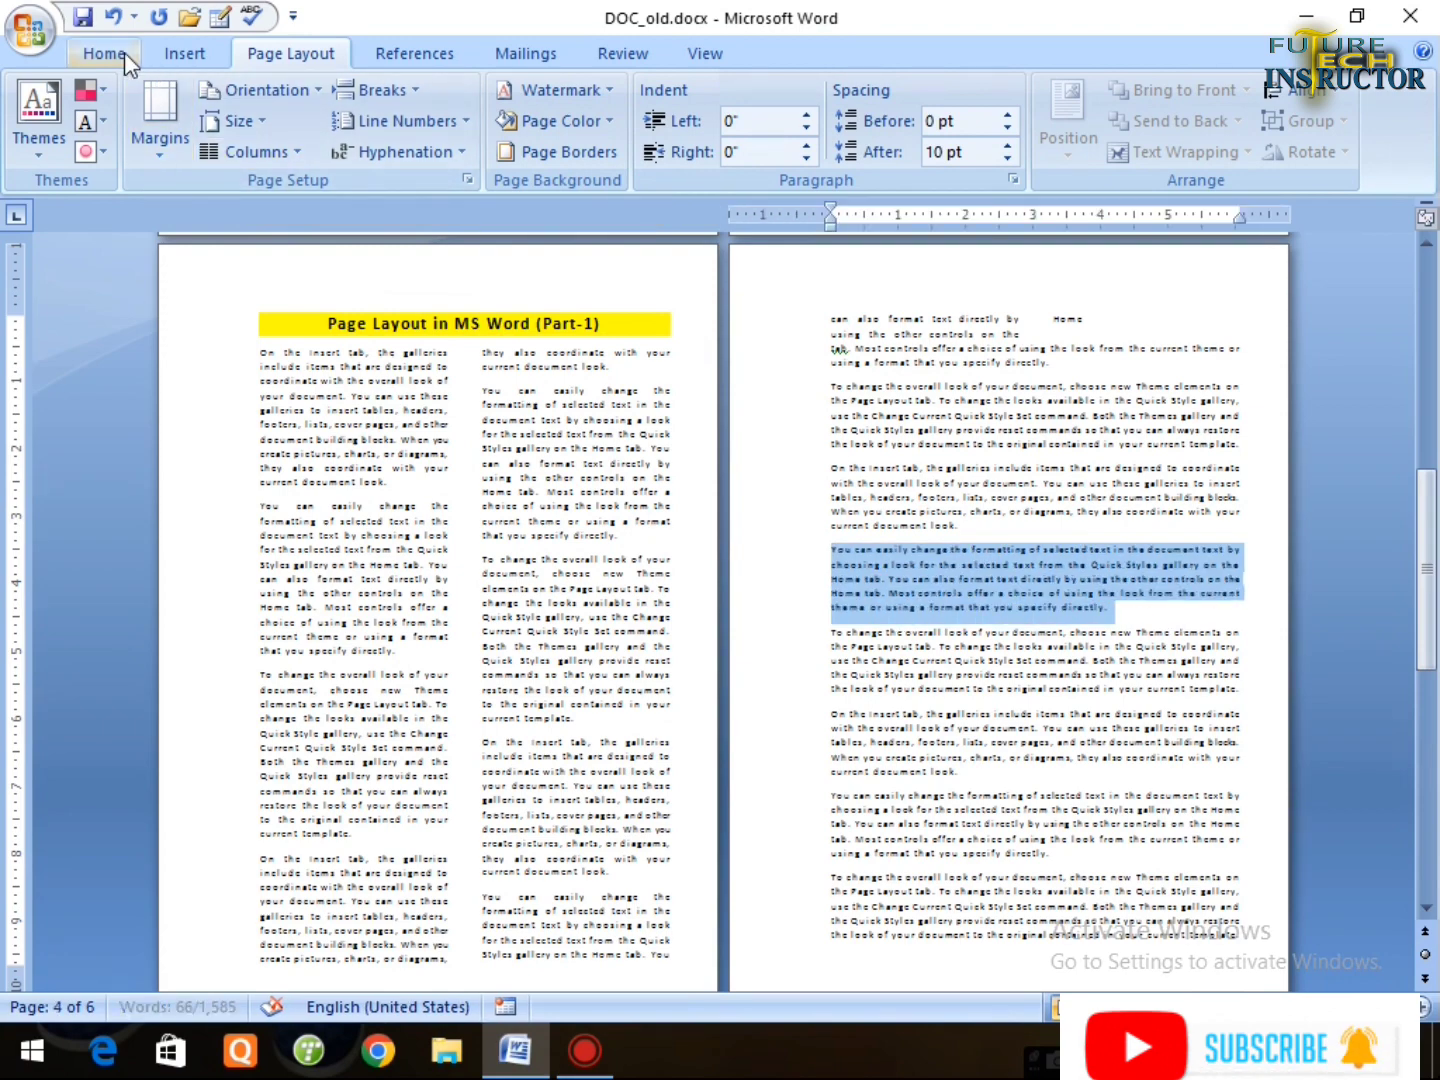
Insert a page break directly before the bold "You can easily change the formatting" paragraph on page 4.
left_click(829, 550)
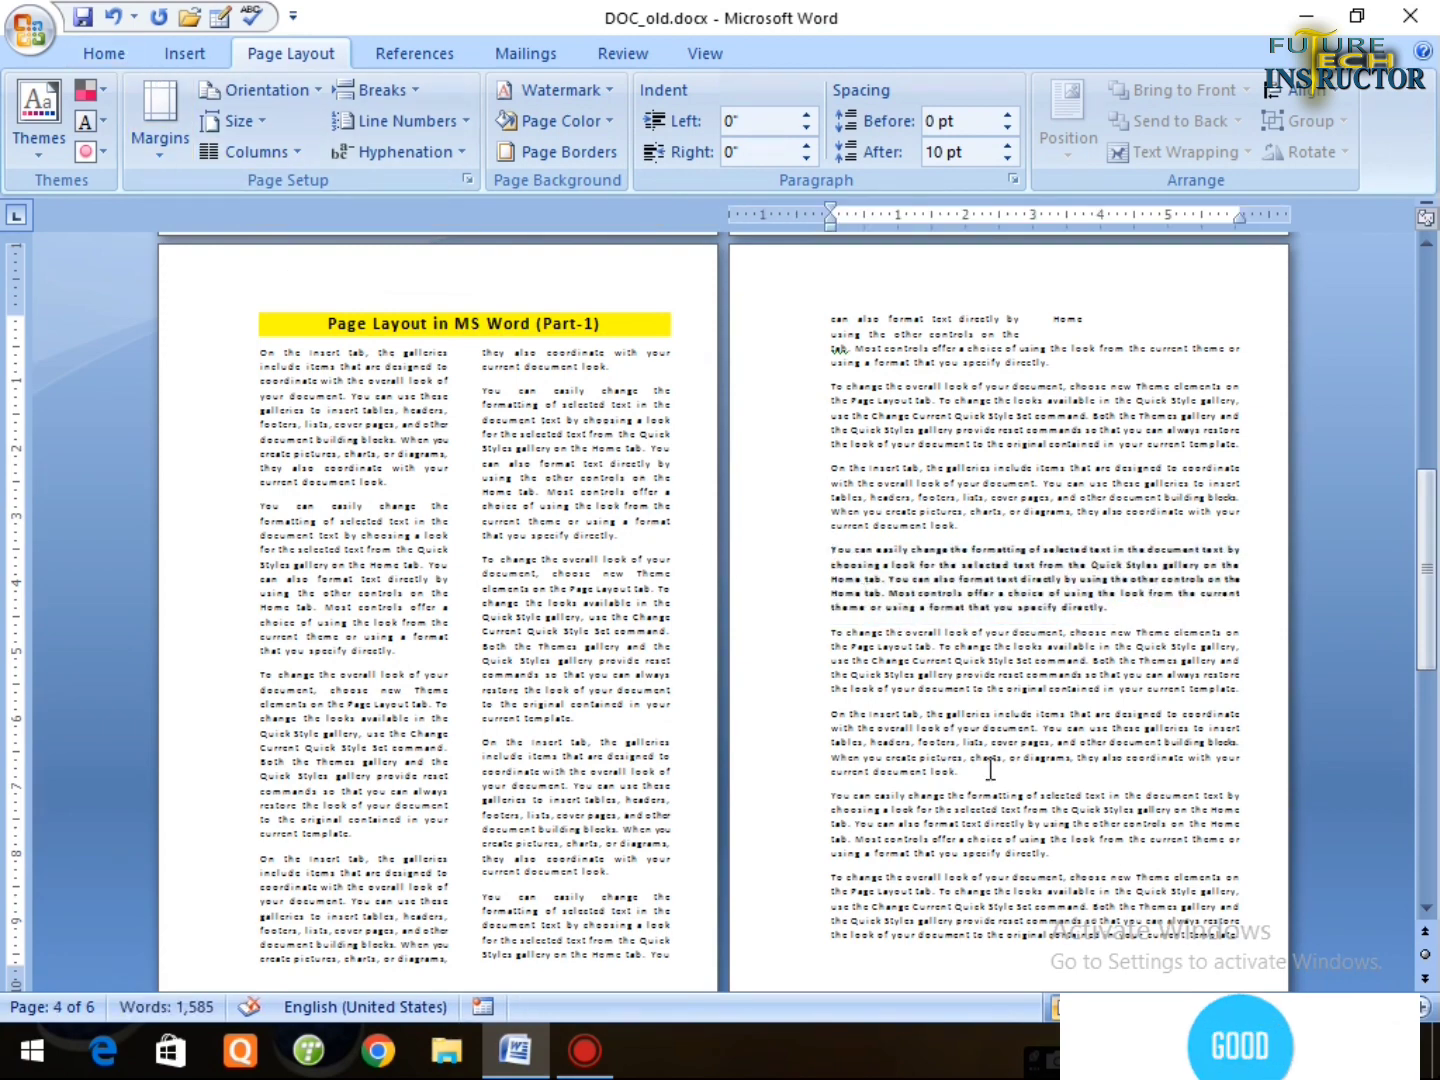
scroll(829, 544, "down", 3)
scroll(851, 623, "down", 3)
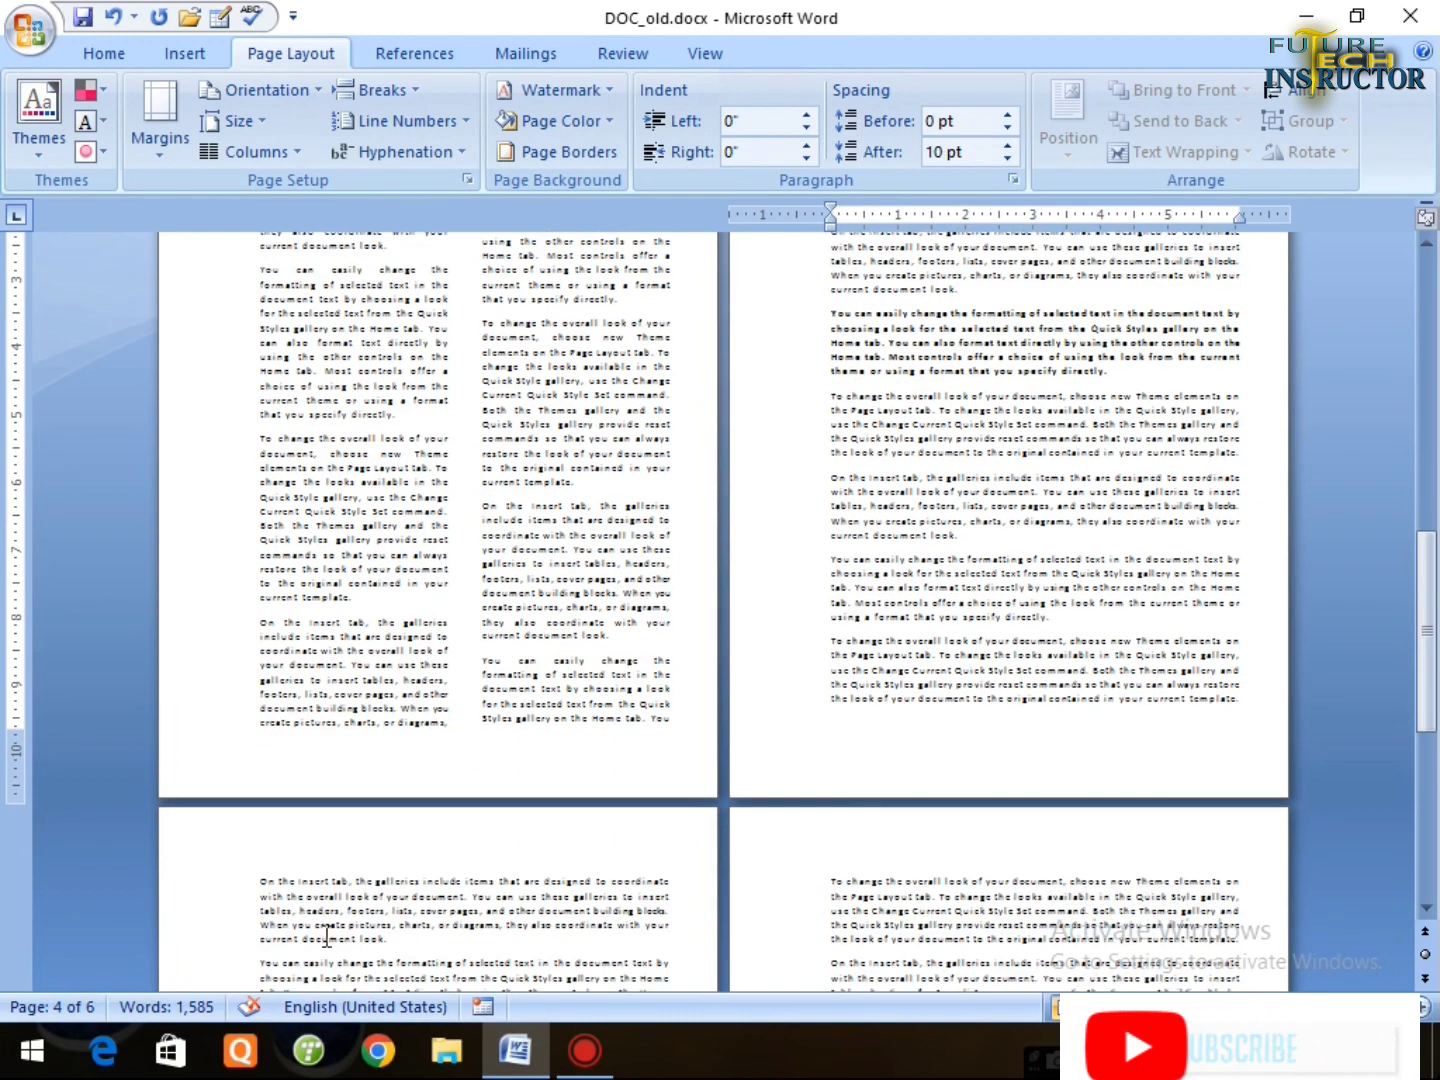
scroll(851, 622, "up", 2)
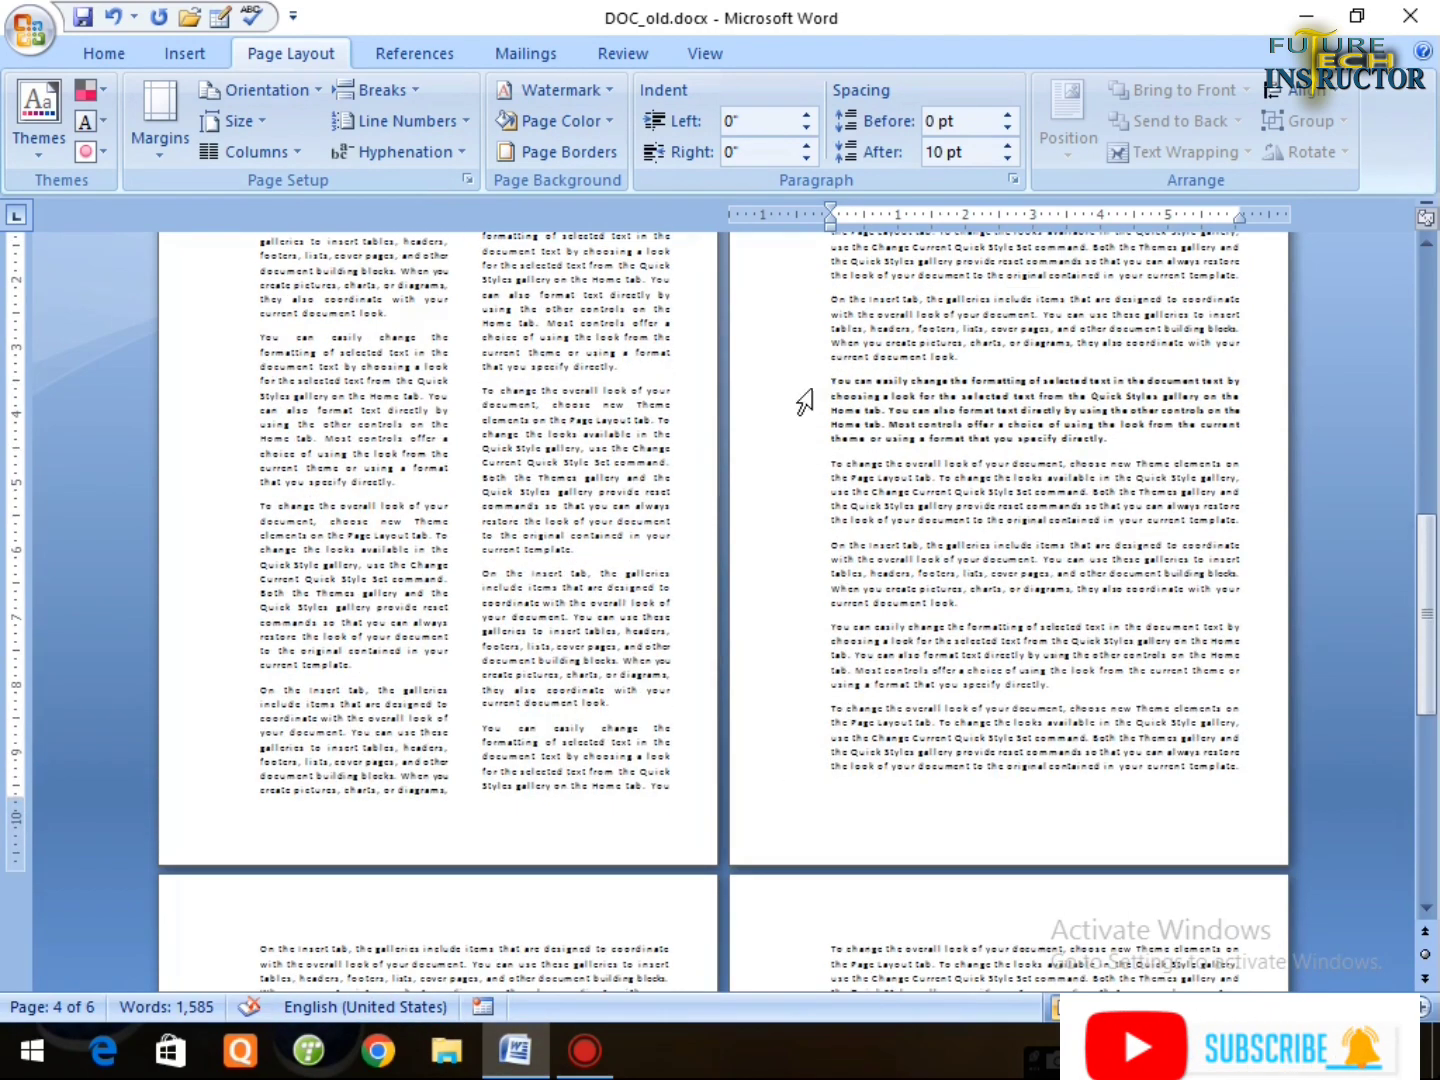
left_click(412, 90)
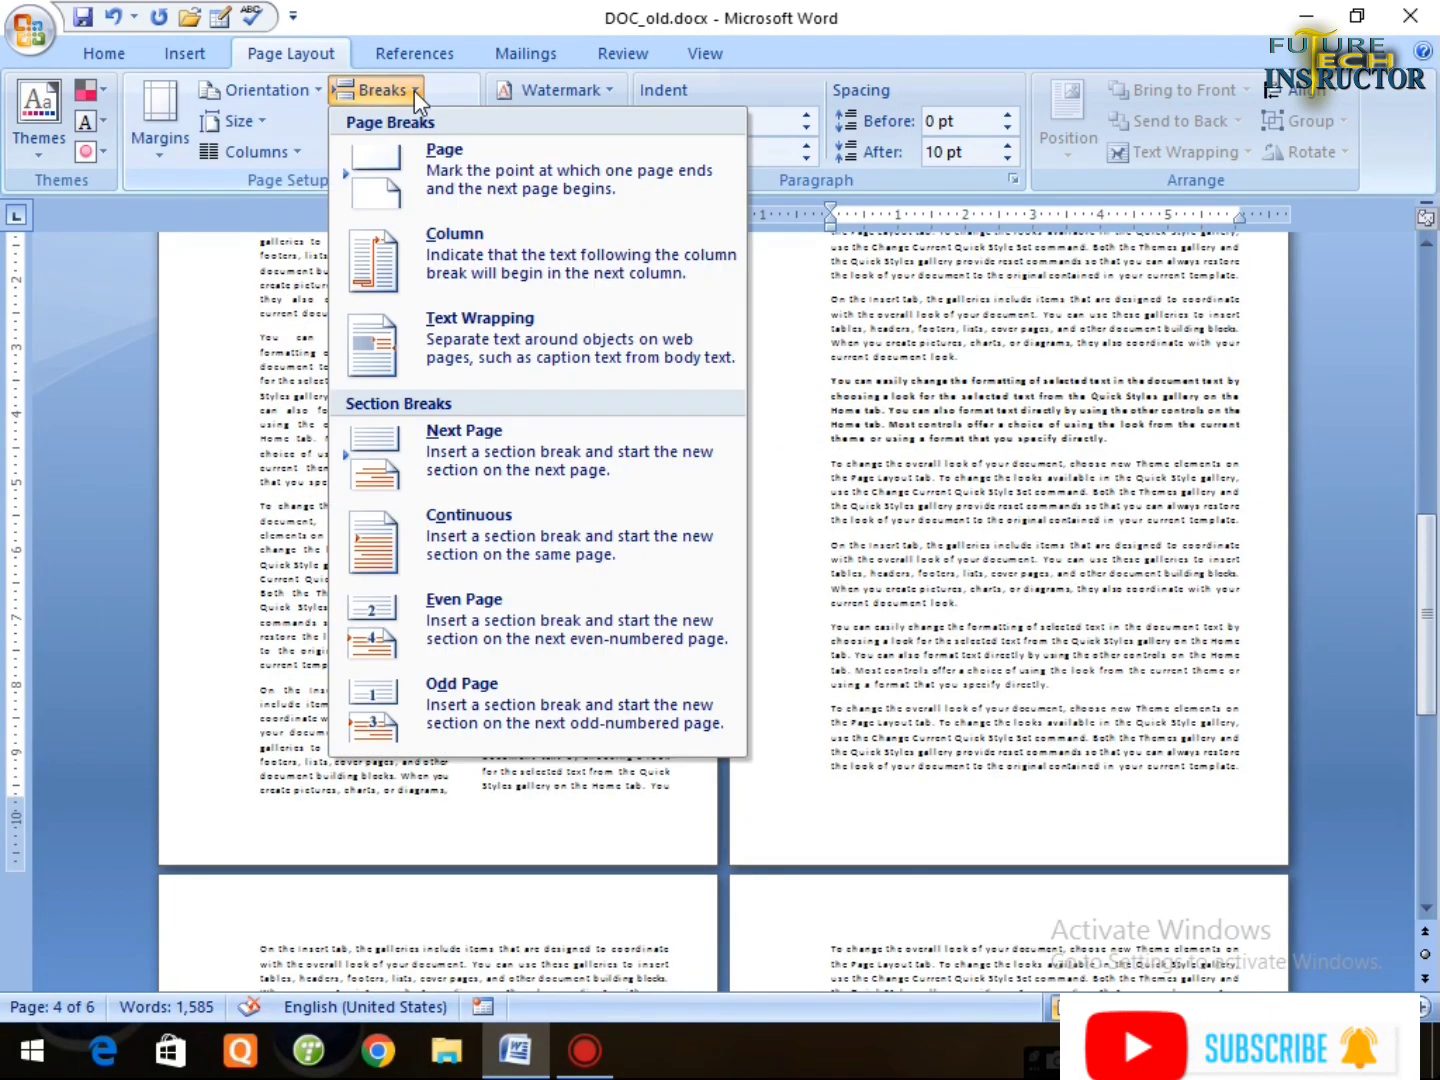
left_click(470, 180)
scroll(460, 763, "down", 2)
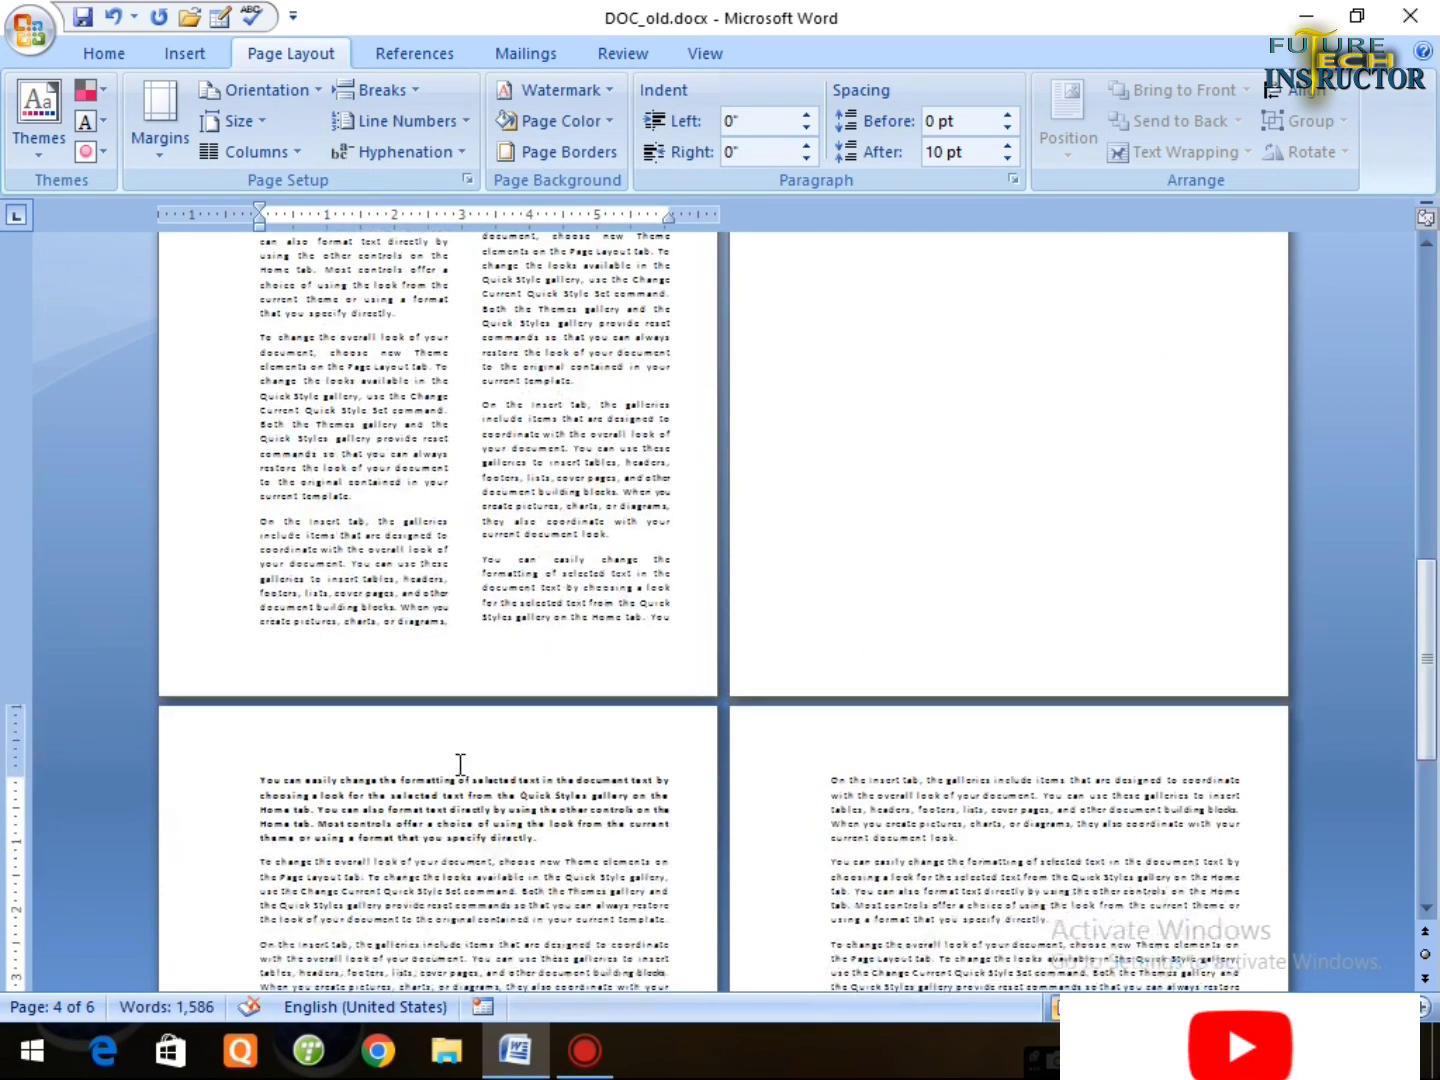
scroll(460, 763, "down", 2)
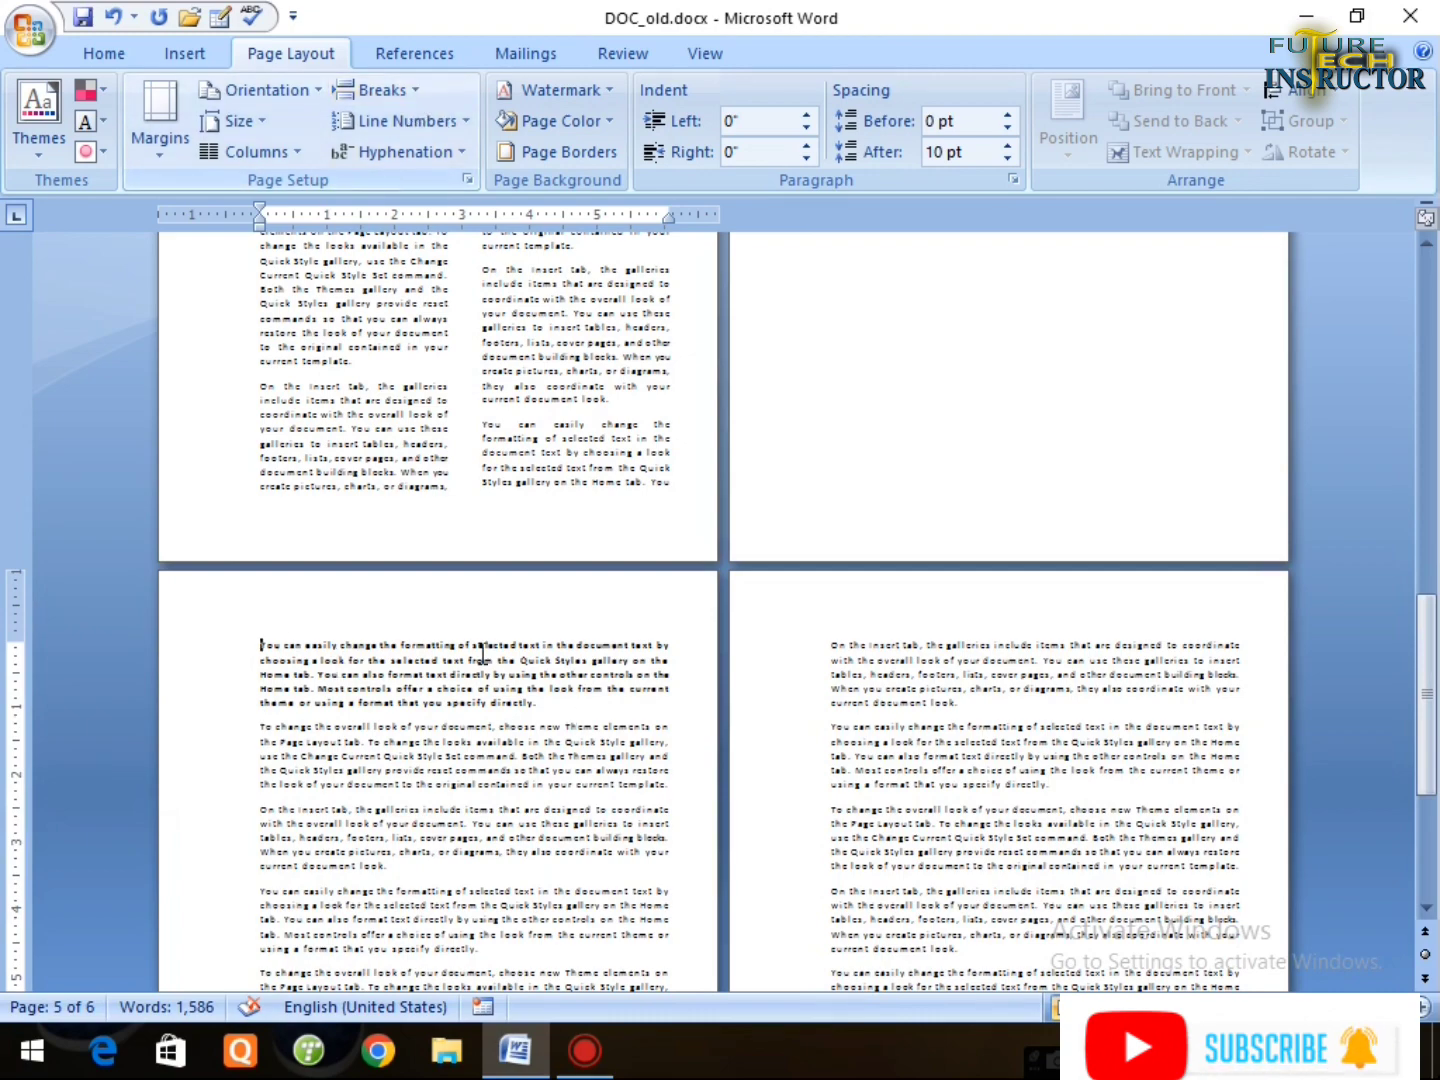
Insert a column break before the last "On the Insert tab" paragraph in the first column of page 3.
scroll(509, 772, "up", 5)
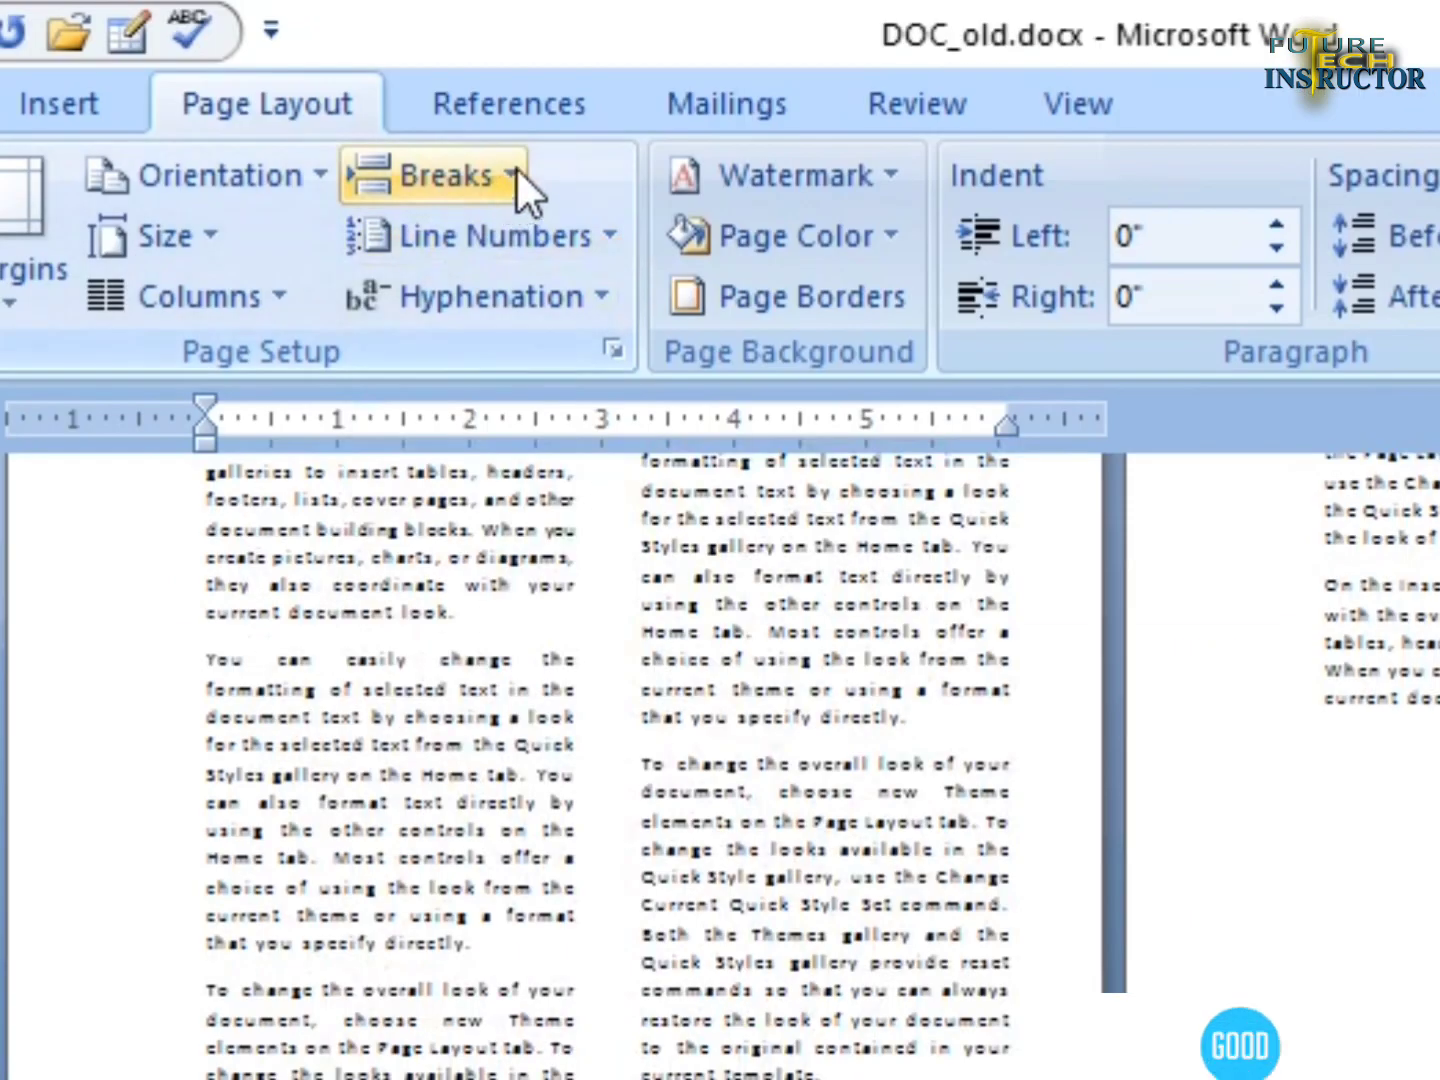
left_click(515, 166)
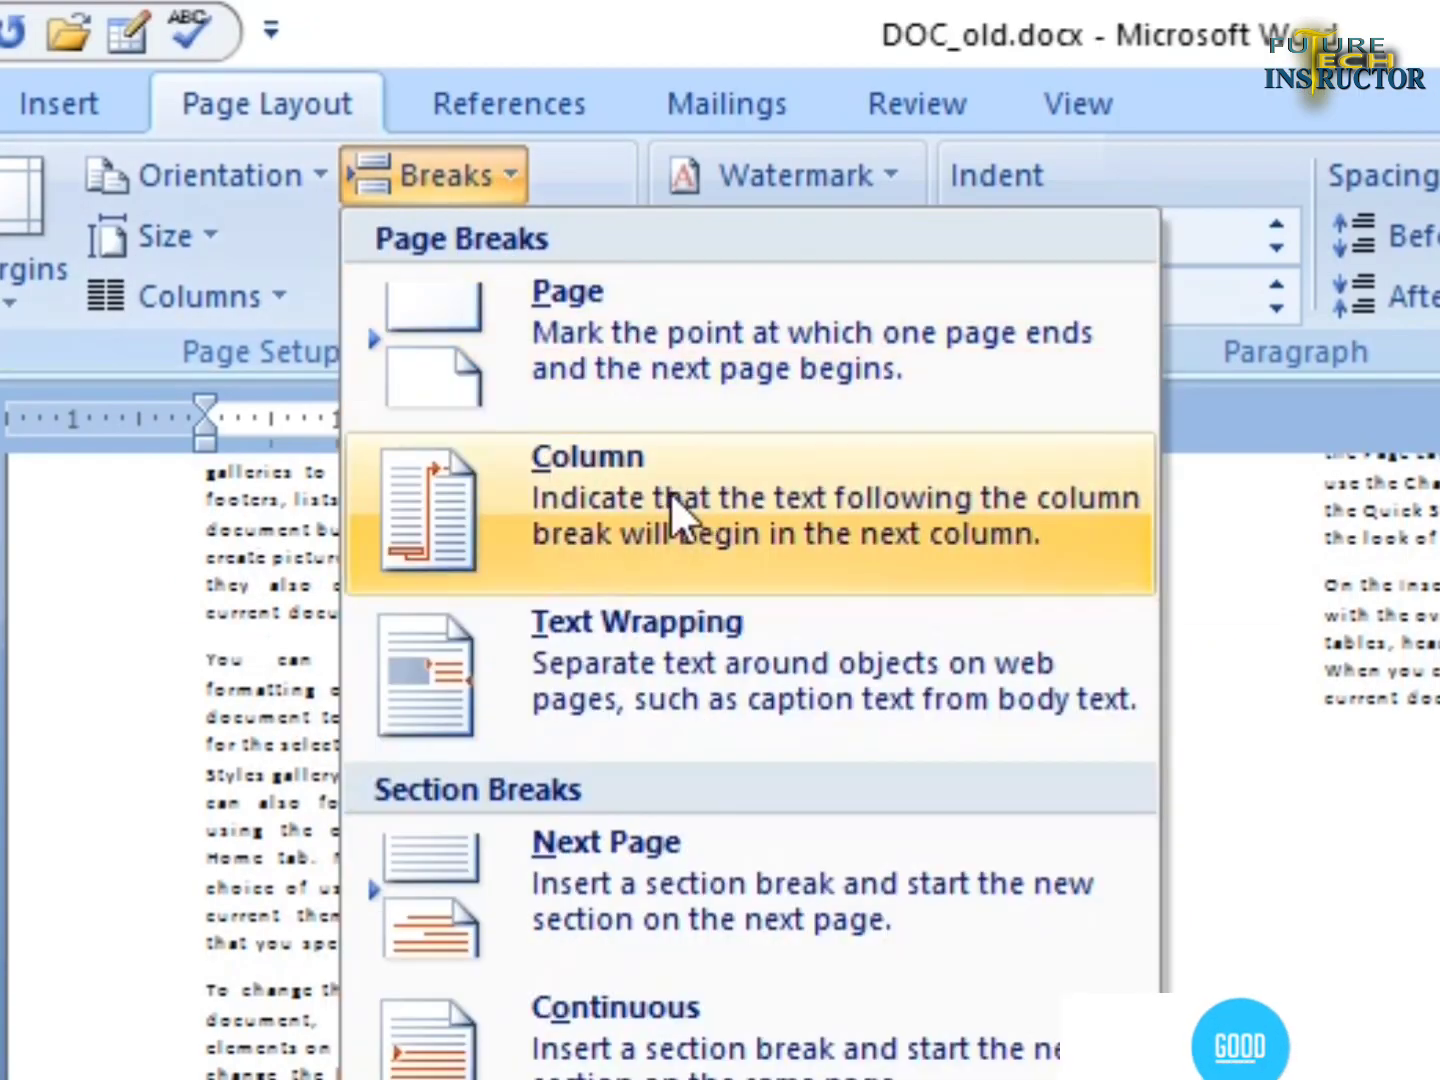
left_click(627, 546)
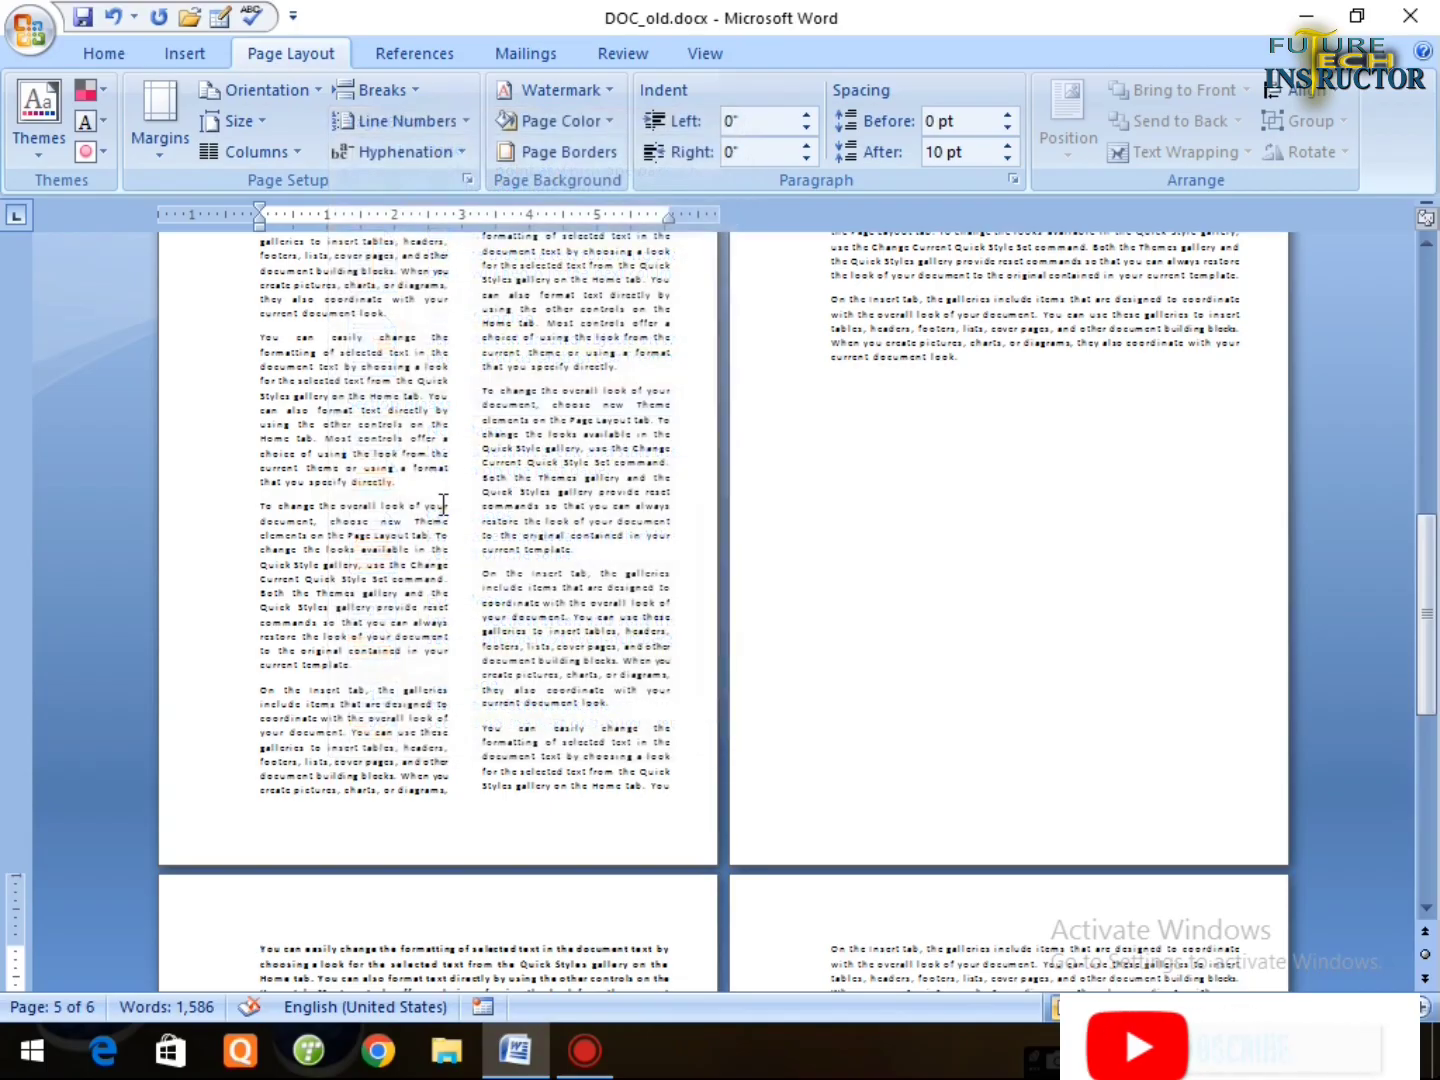
scroll(282, 440, "up", 1)
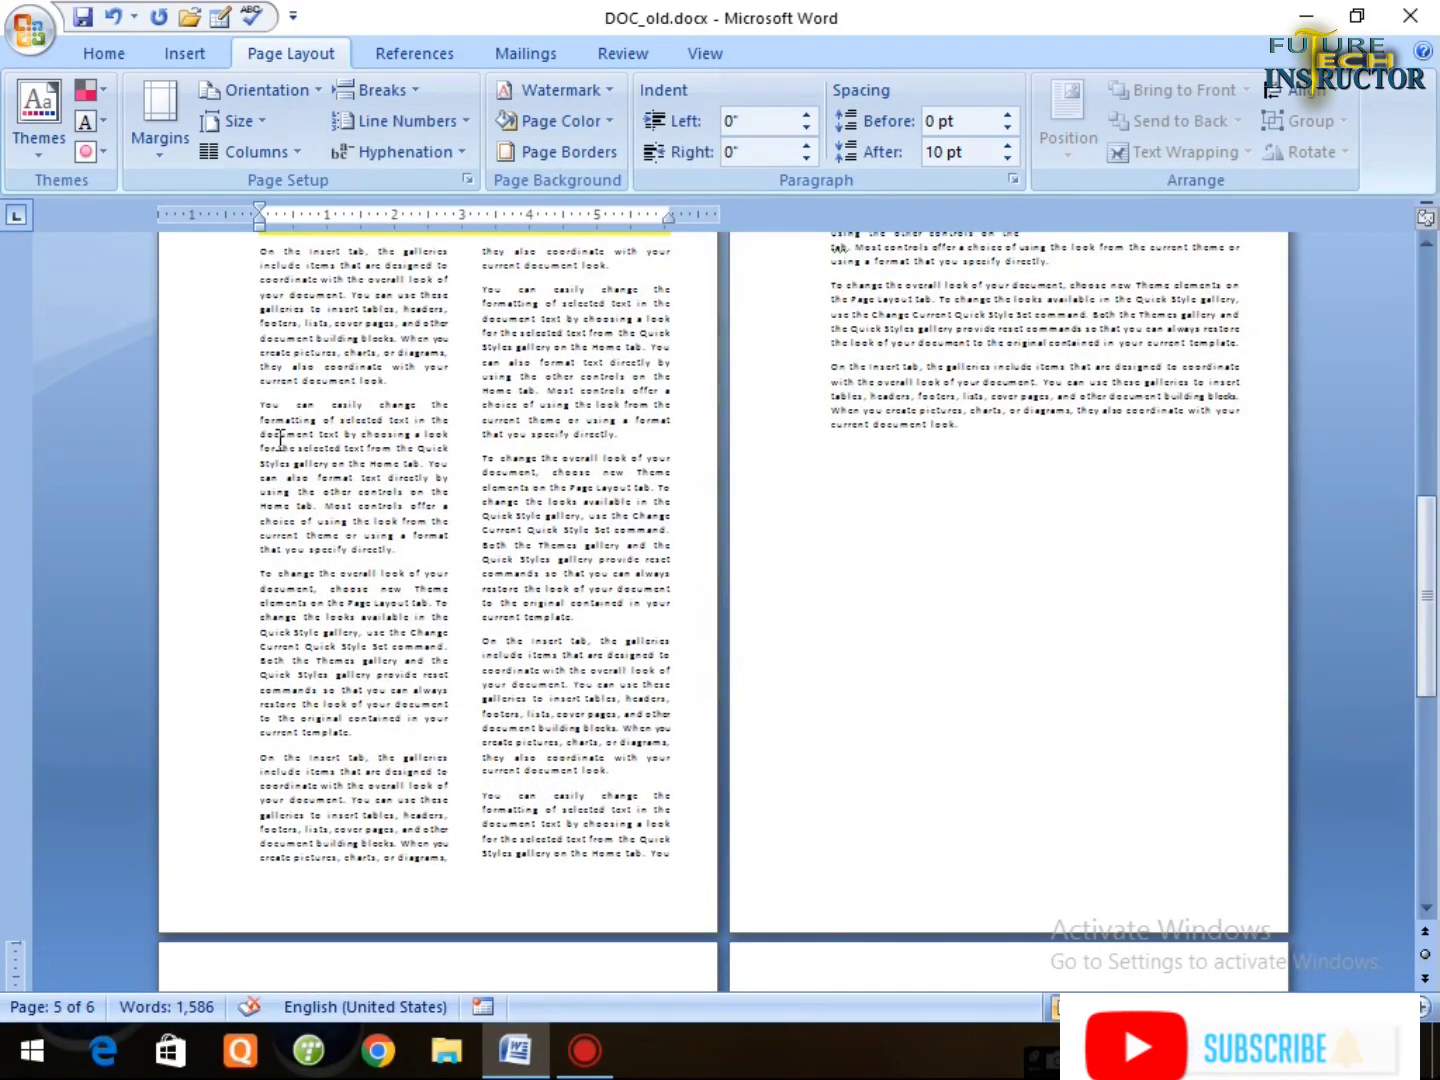
scroll(295, 243, "up", 2)
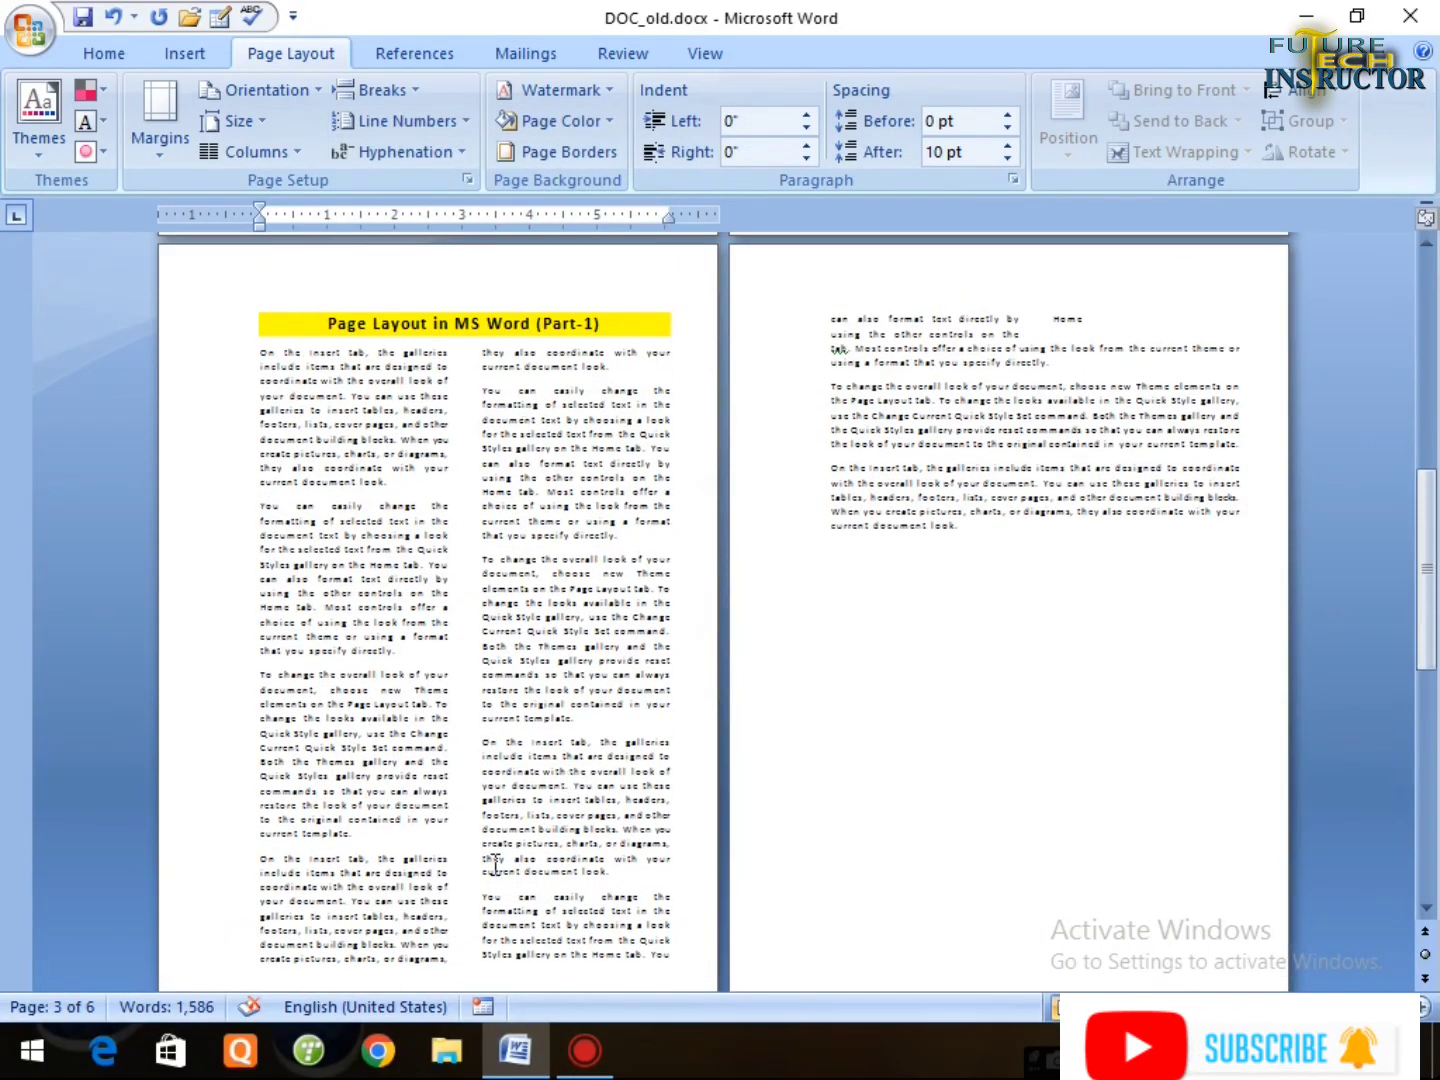
left_click(253, 860)
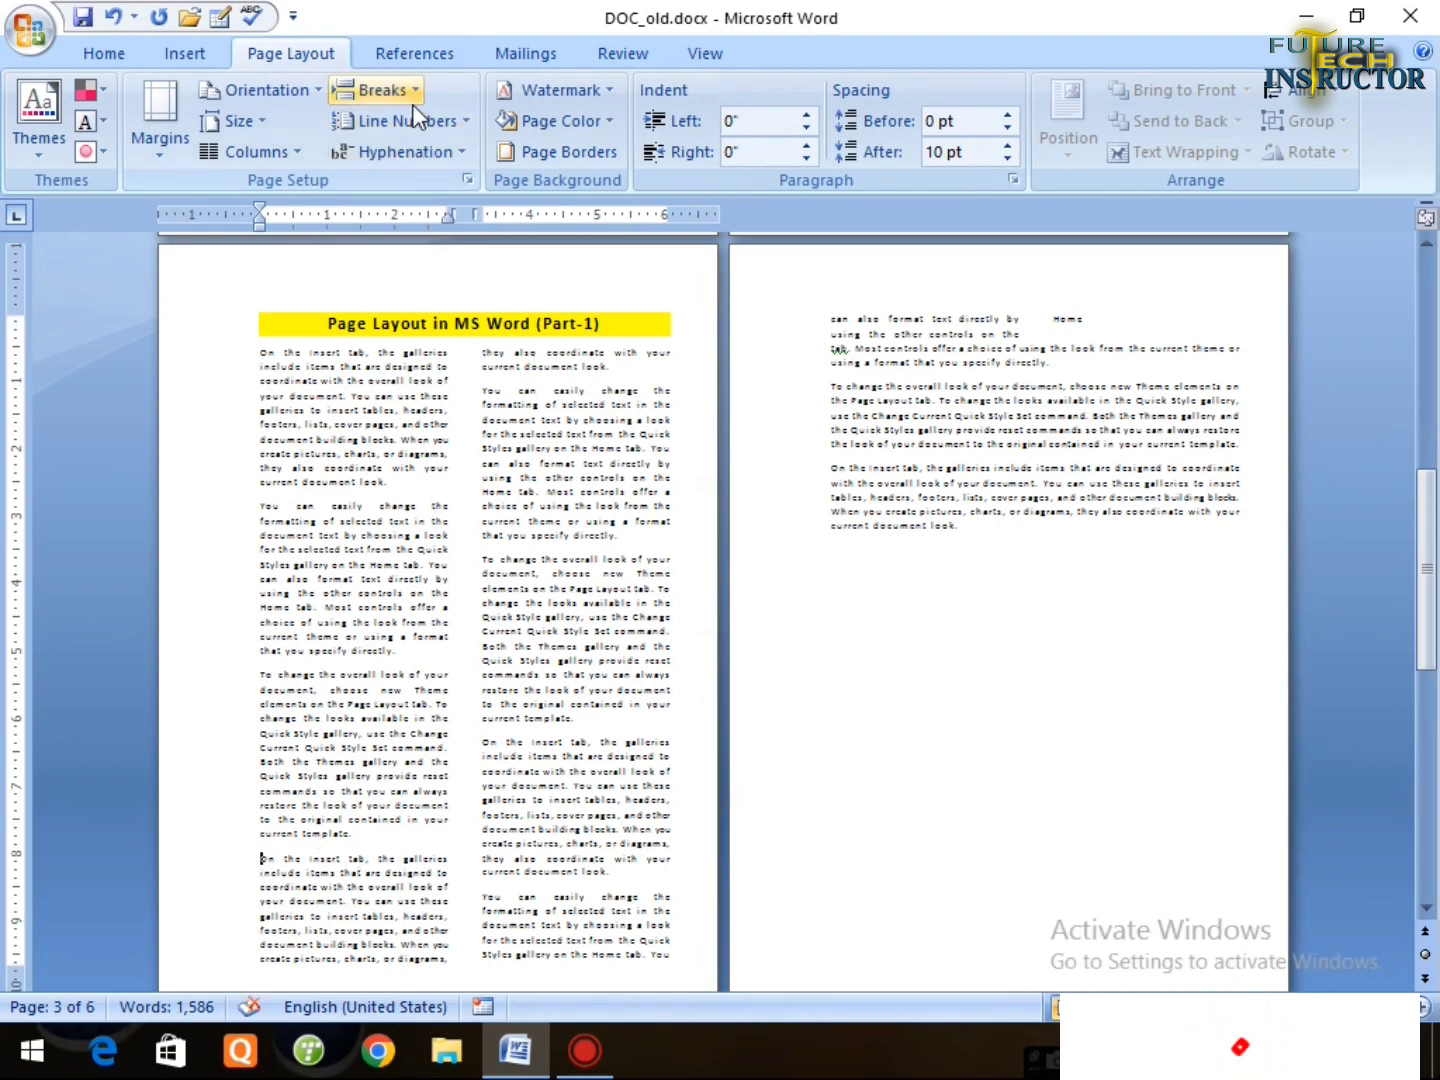
left_click(376, 90)
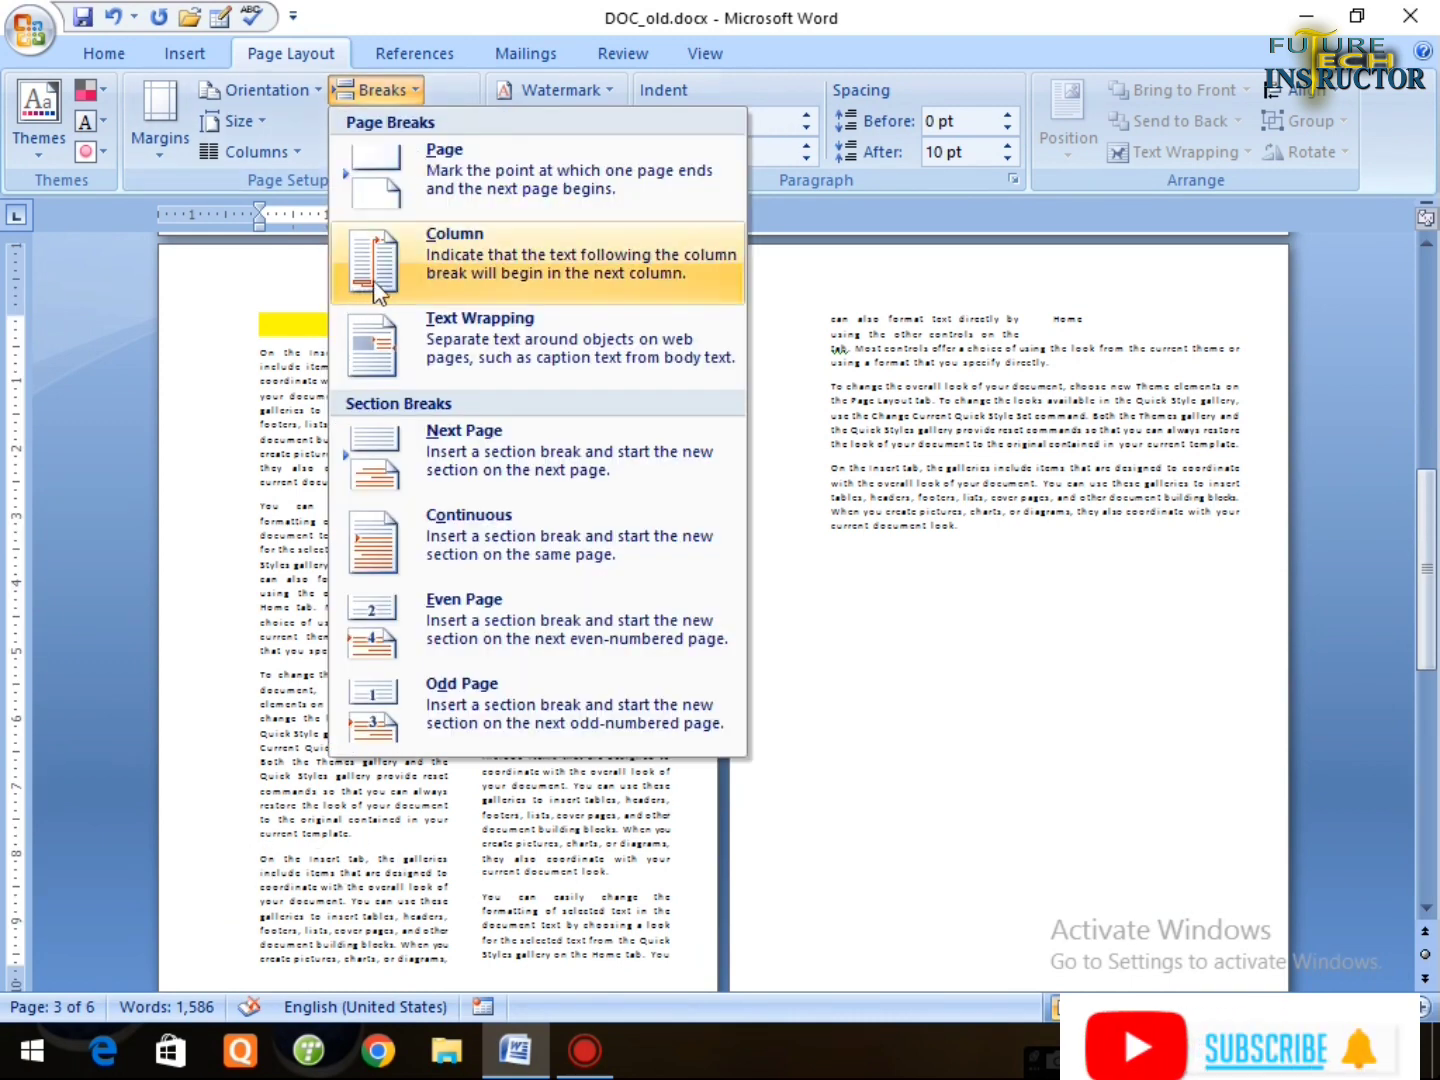
left_click(420, 17)
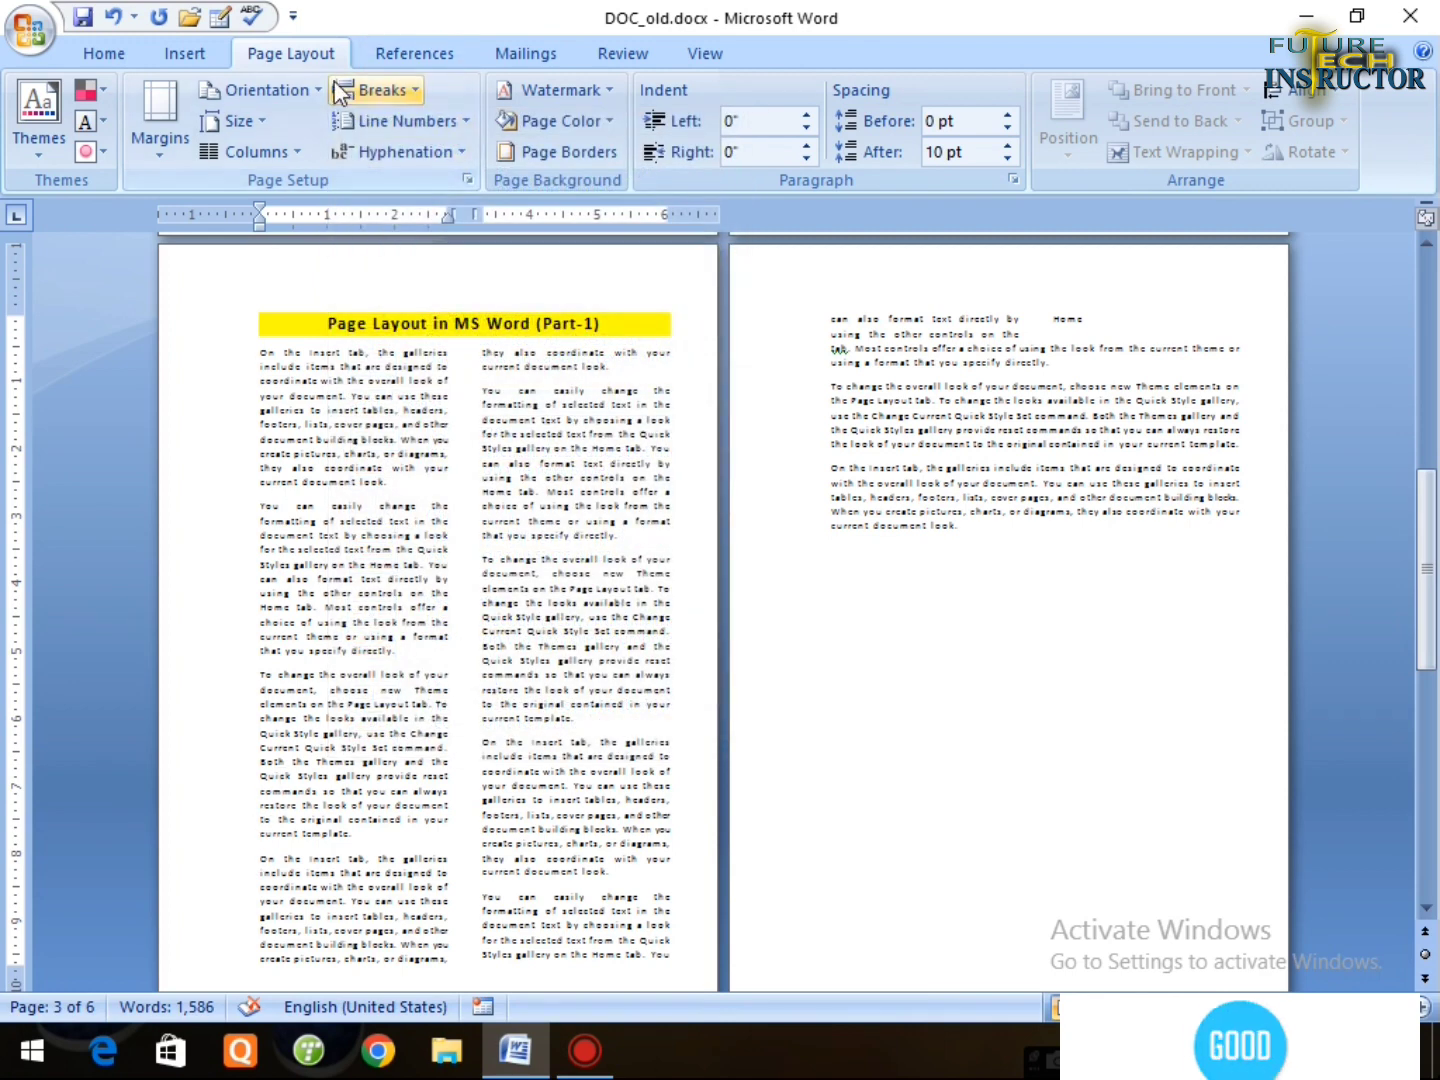
left_click(421, 90)
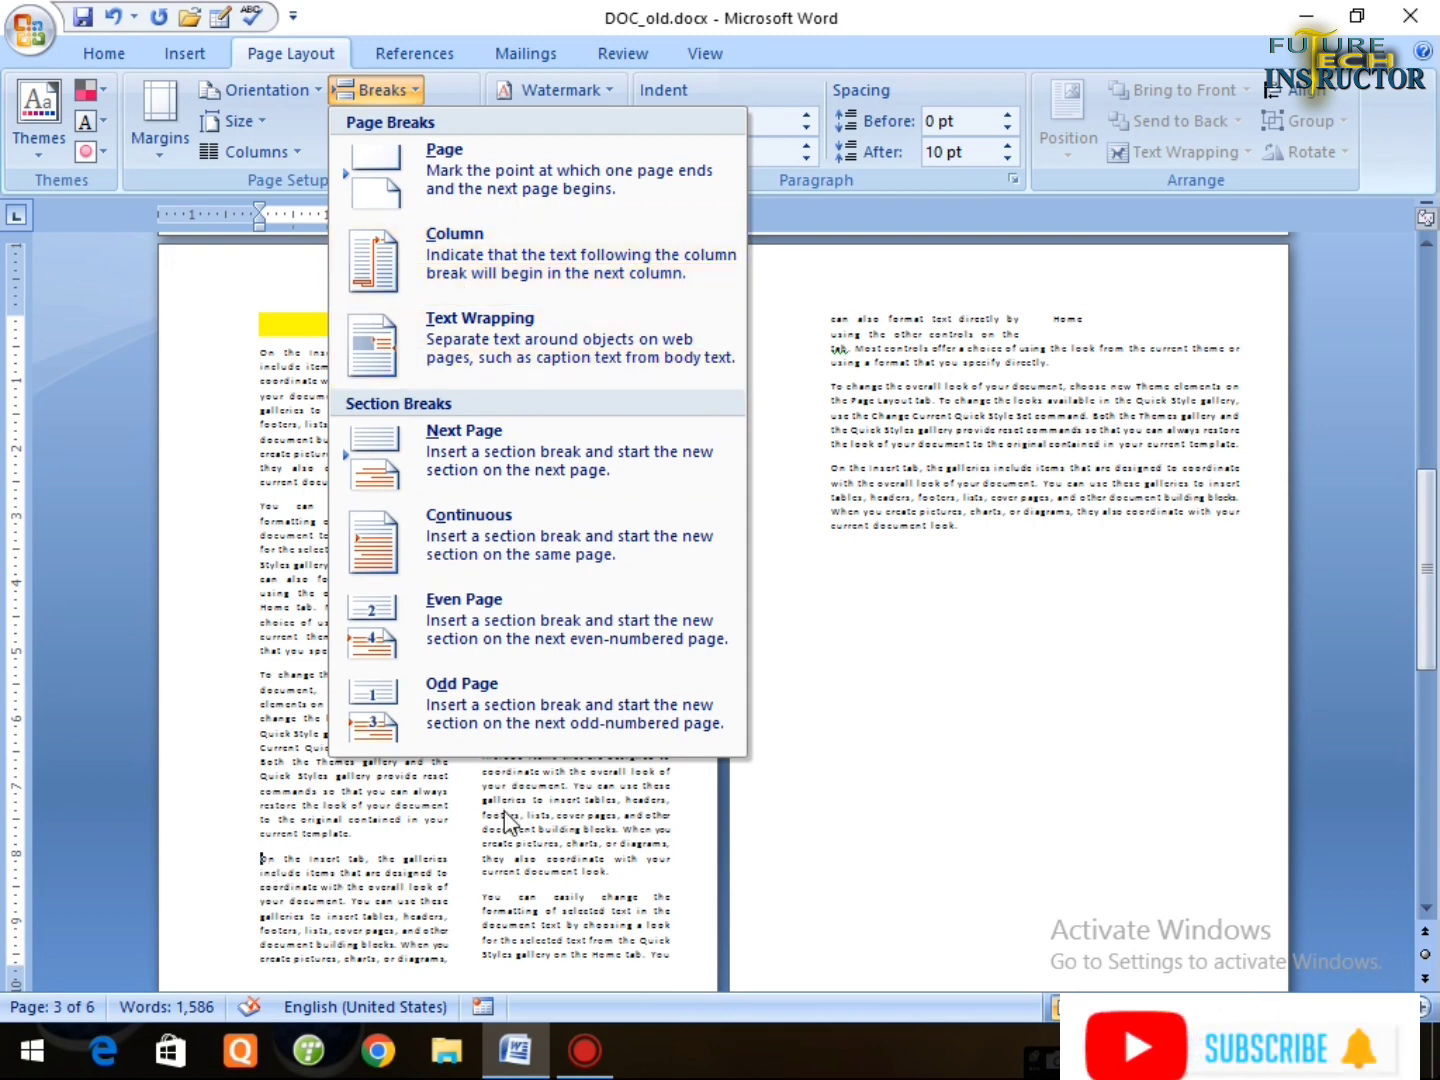
left_click(474, 248)
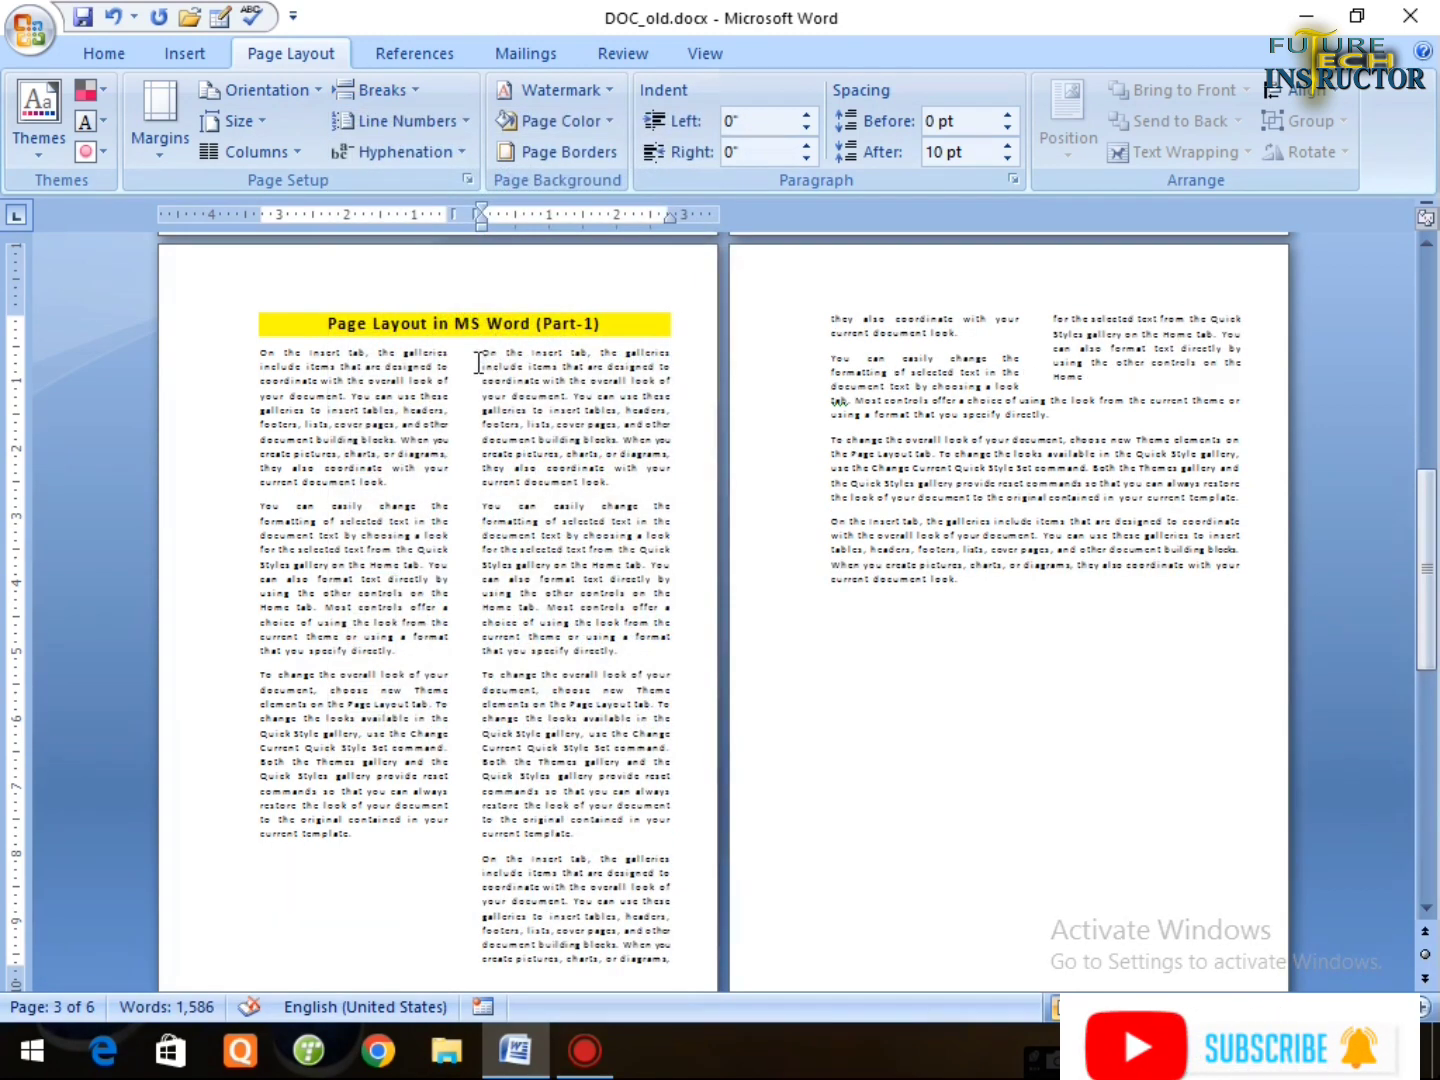
Add an empty paragraph after "that you specify directly." on page 4 and insert the yellow-blue quote picture with the standing silhouette there.
left_click(381, 91)
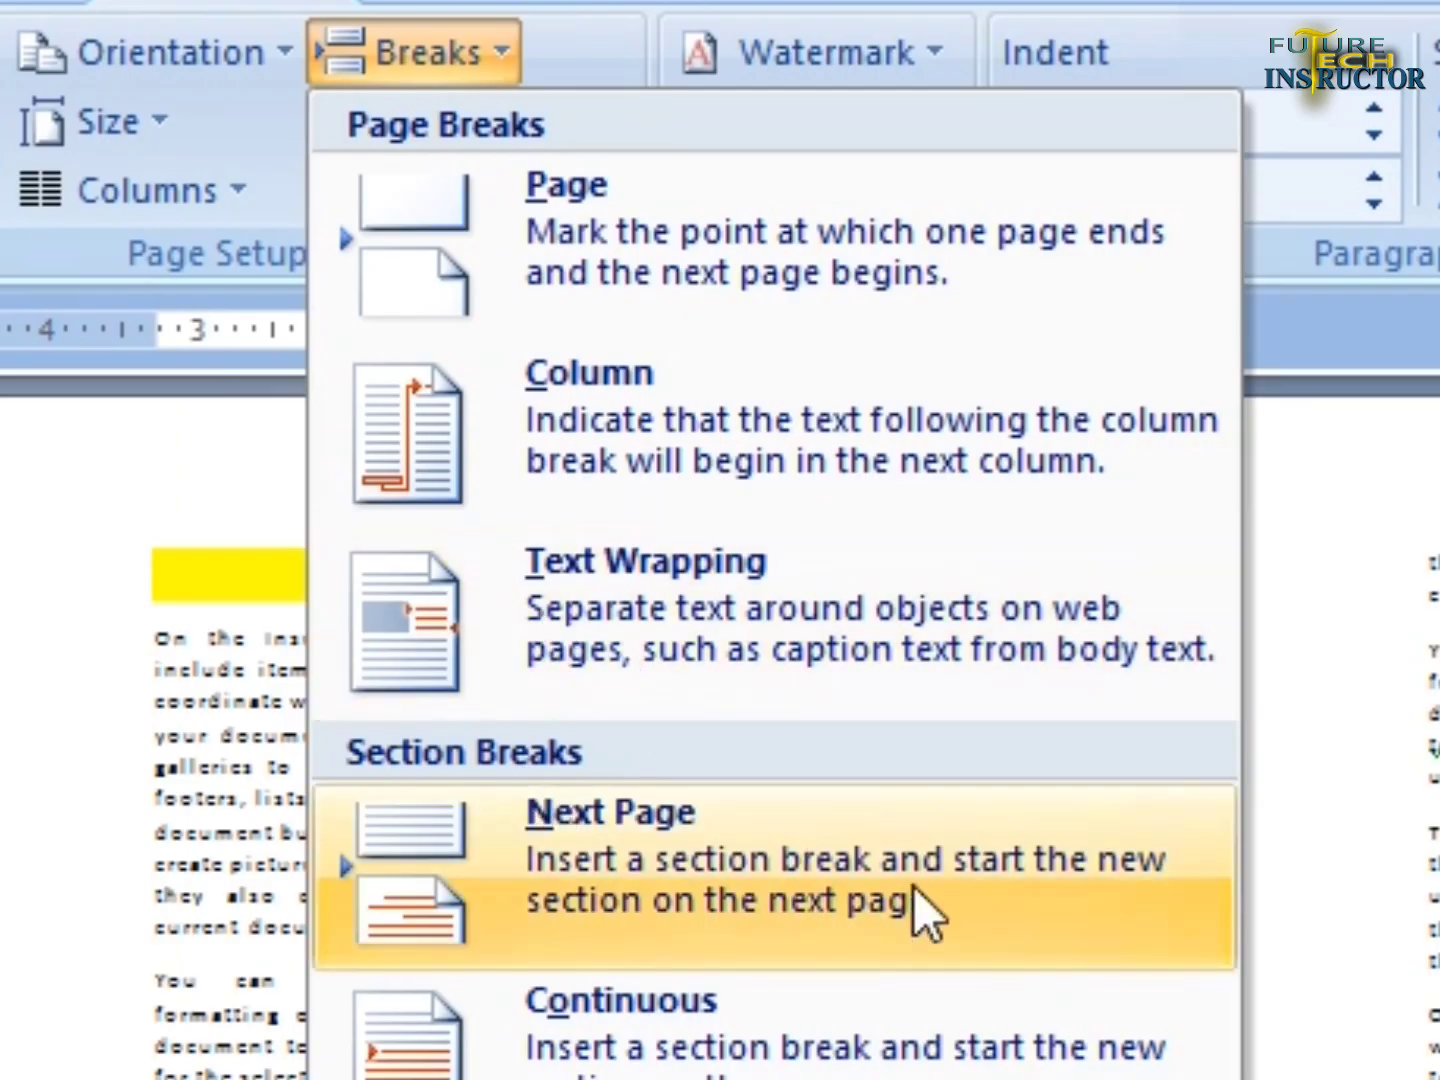
left_click(590, 419)
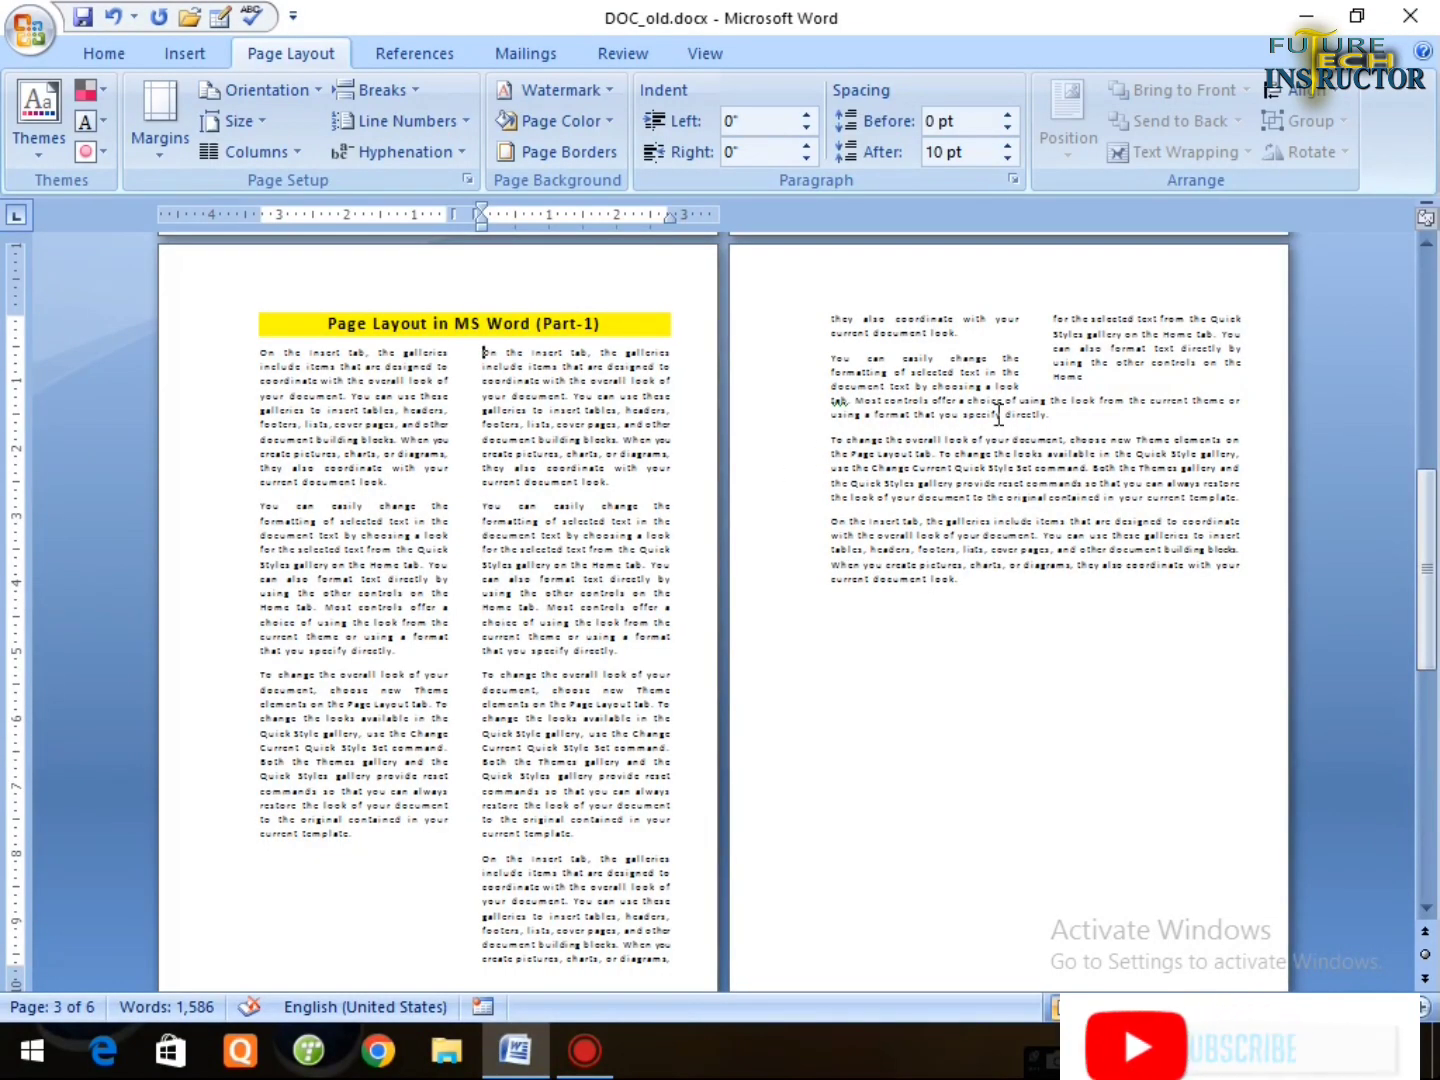
left_click(1053, 412)
key("Return")
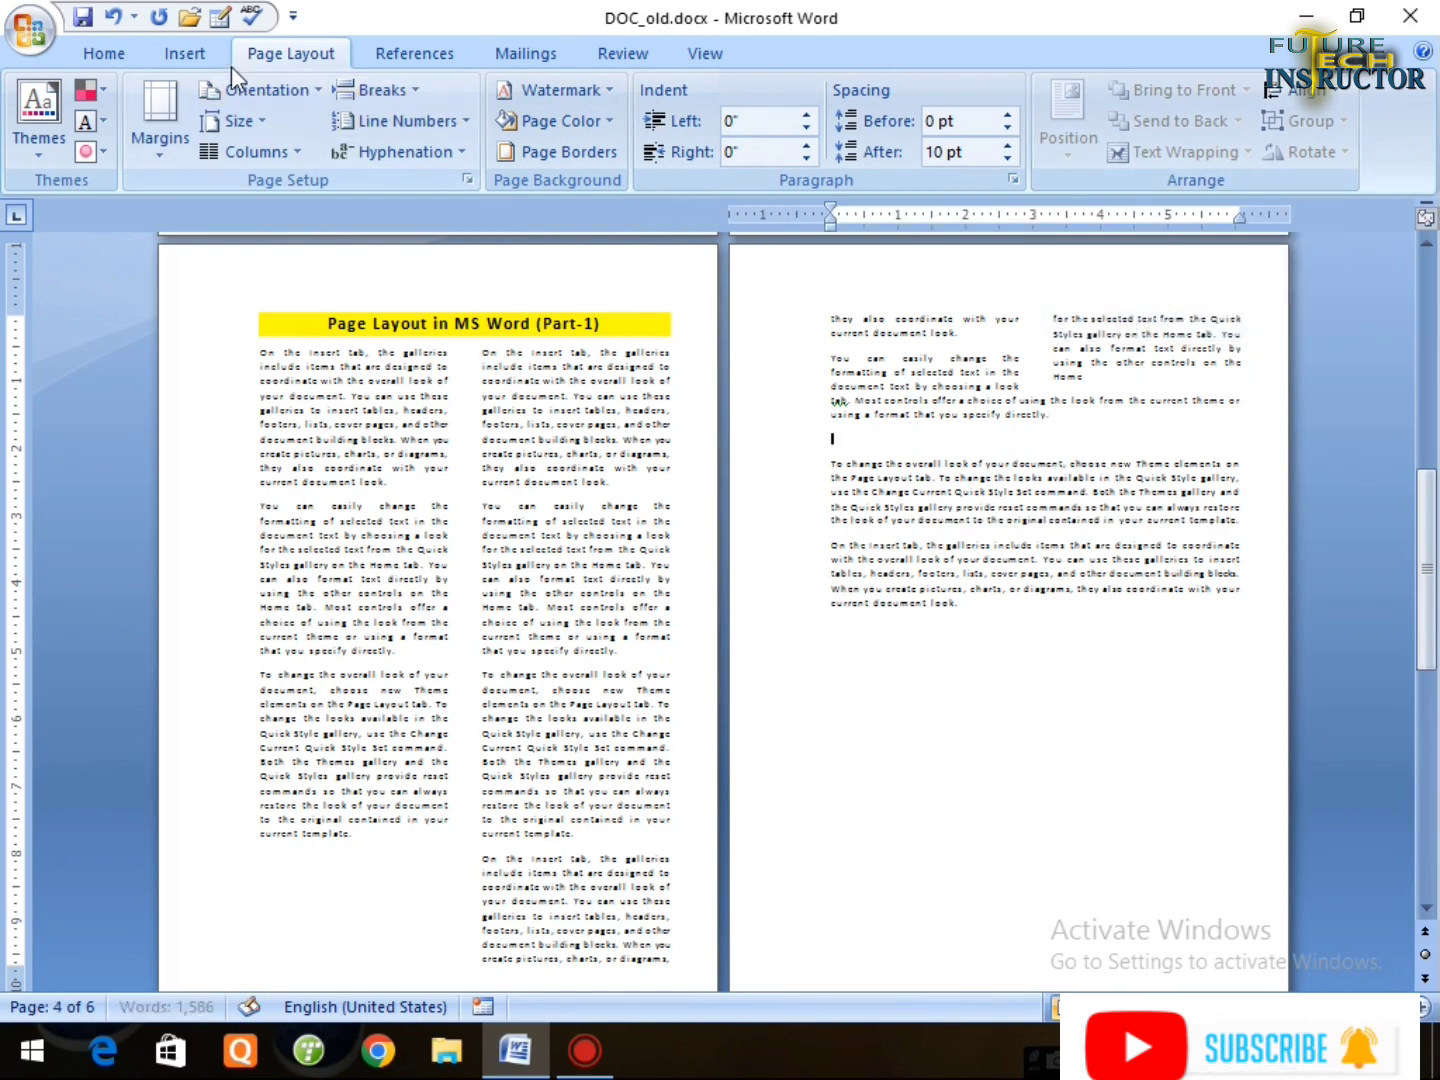
left_click(187, 54)
left_click(255, 130)
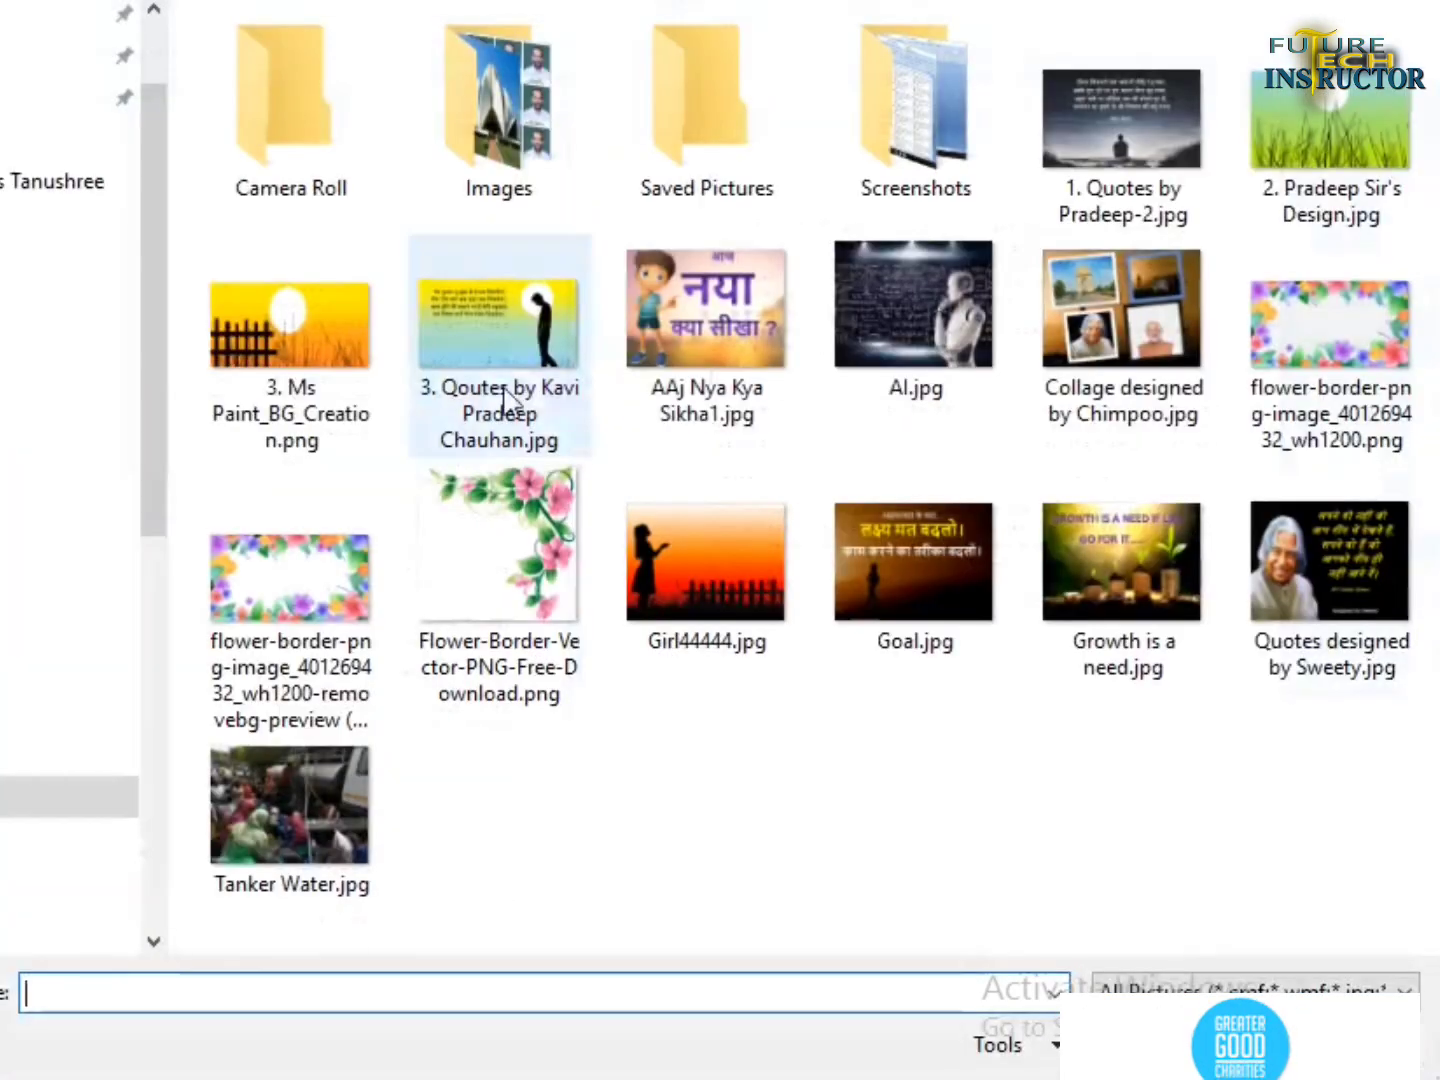
left_click(482, 319)
left_click(1166, 1043)
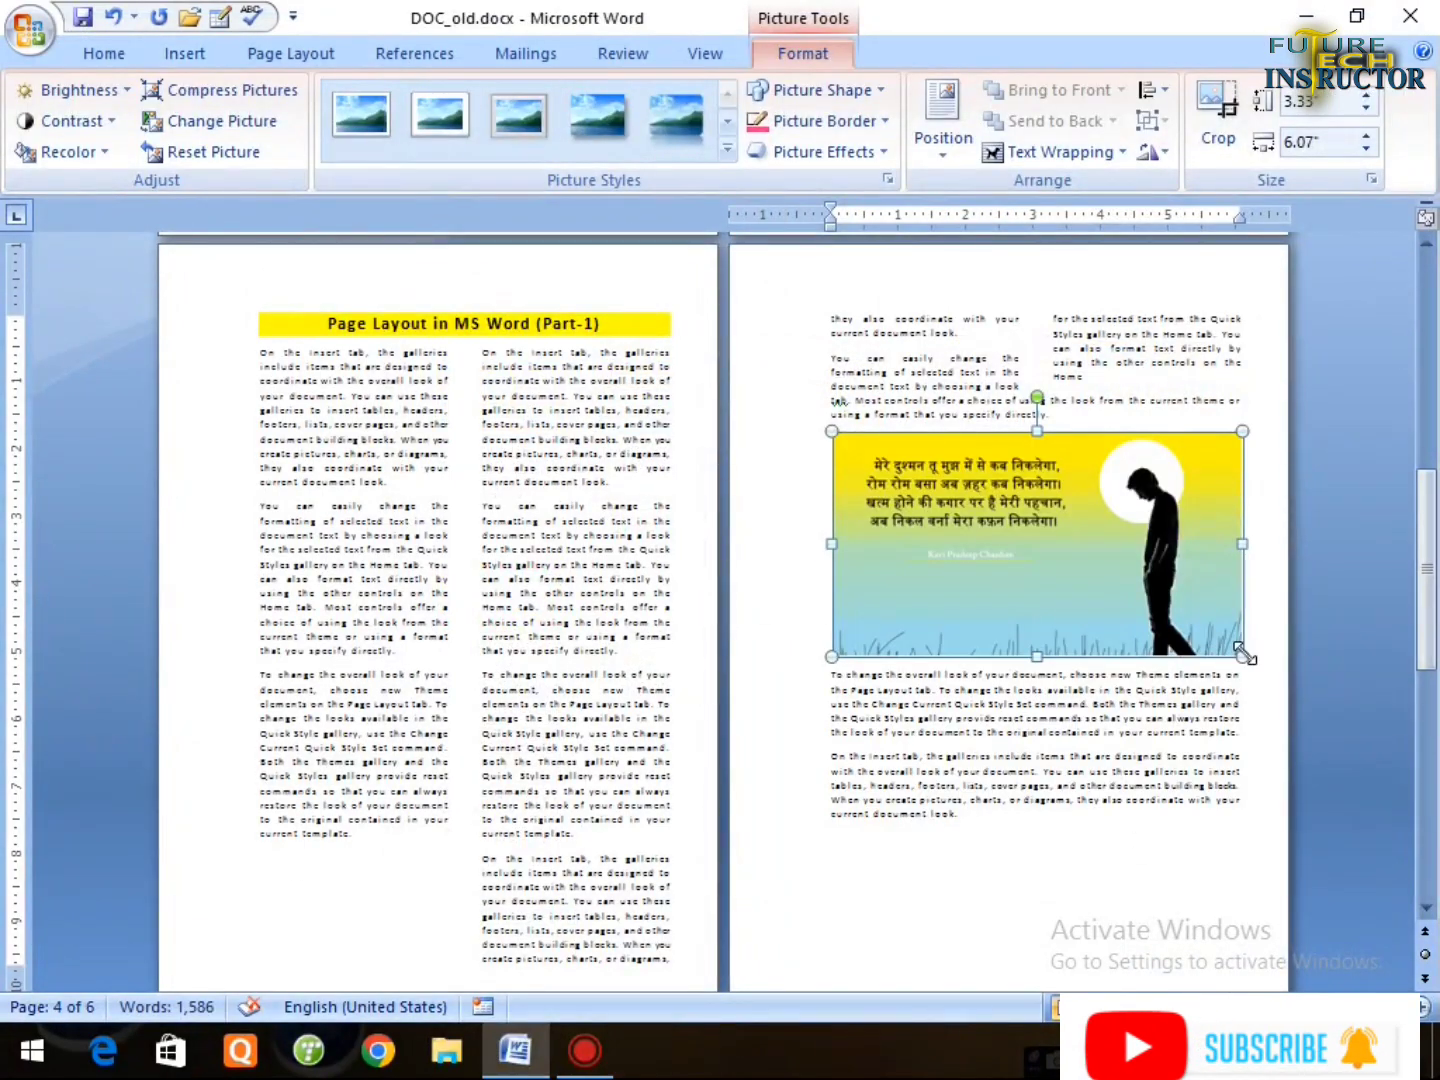
Shrink the inserted quote picture proportionally to about 1.85" high by 3.38" wide.
left_click_drag(1245, 655, 1063, 559)
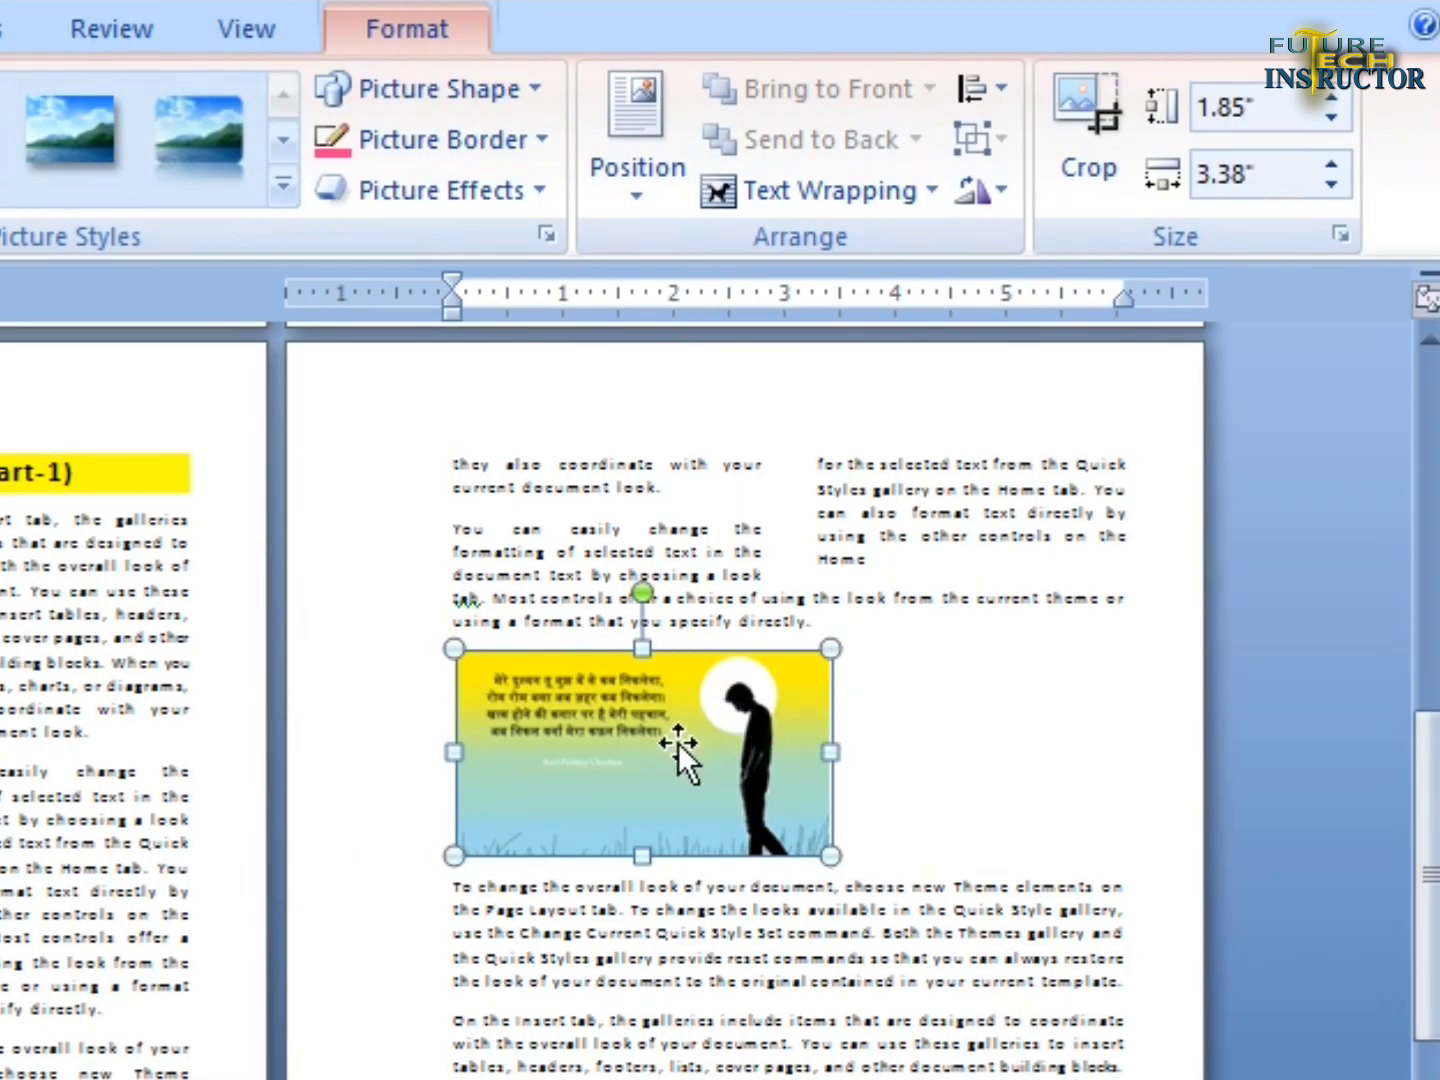
left_click(1147, 668)
left_click(949, 444)
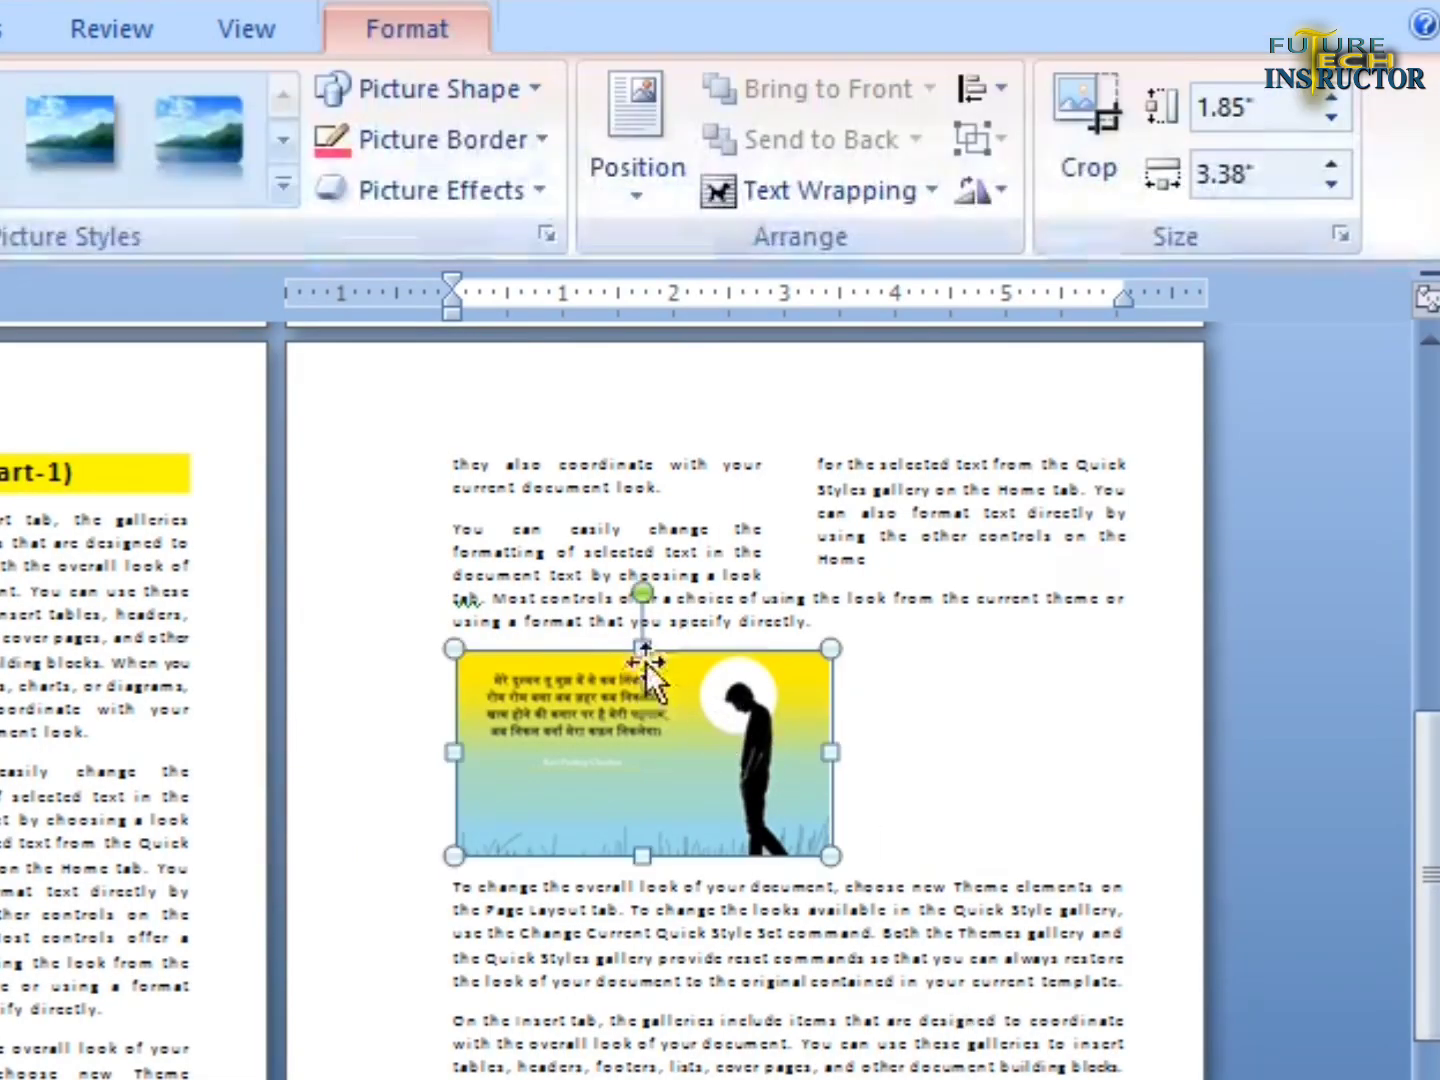
Position the picture in the middle center with square text wrapping and move it up into the "To change the overall look" paragraph.
left_click(631, 190)
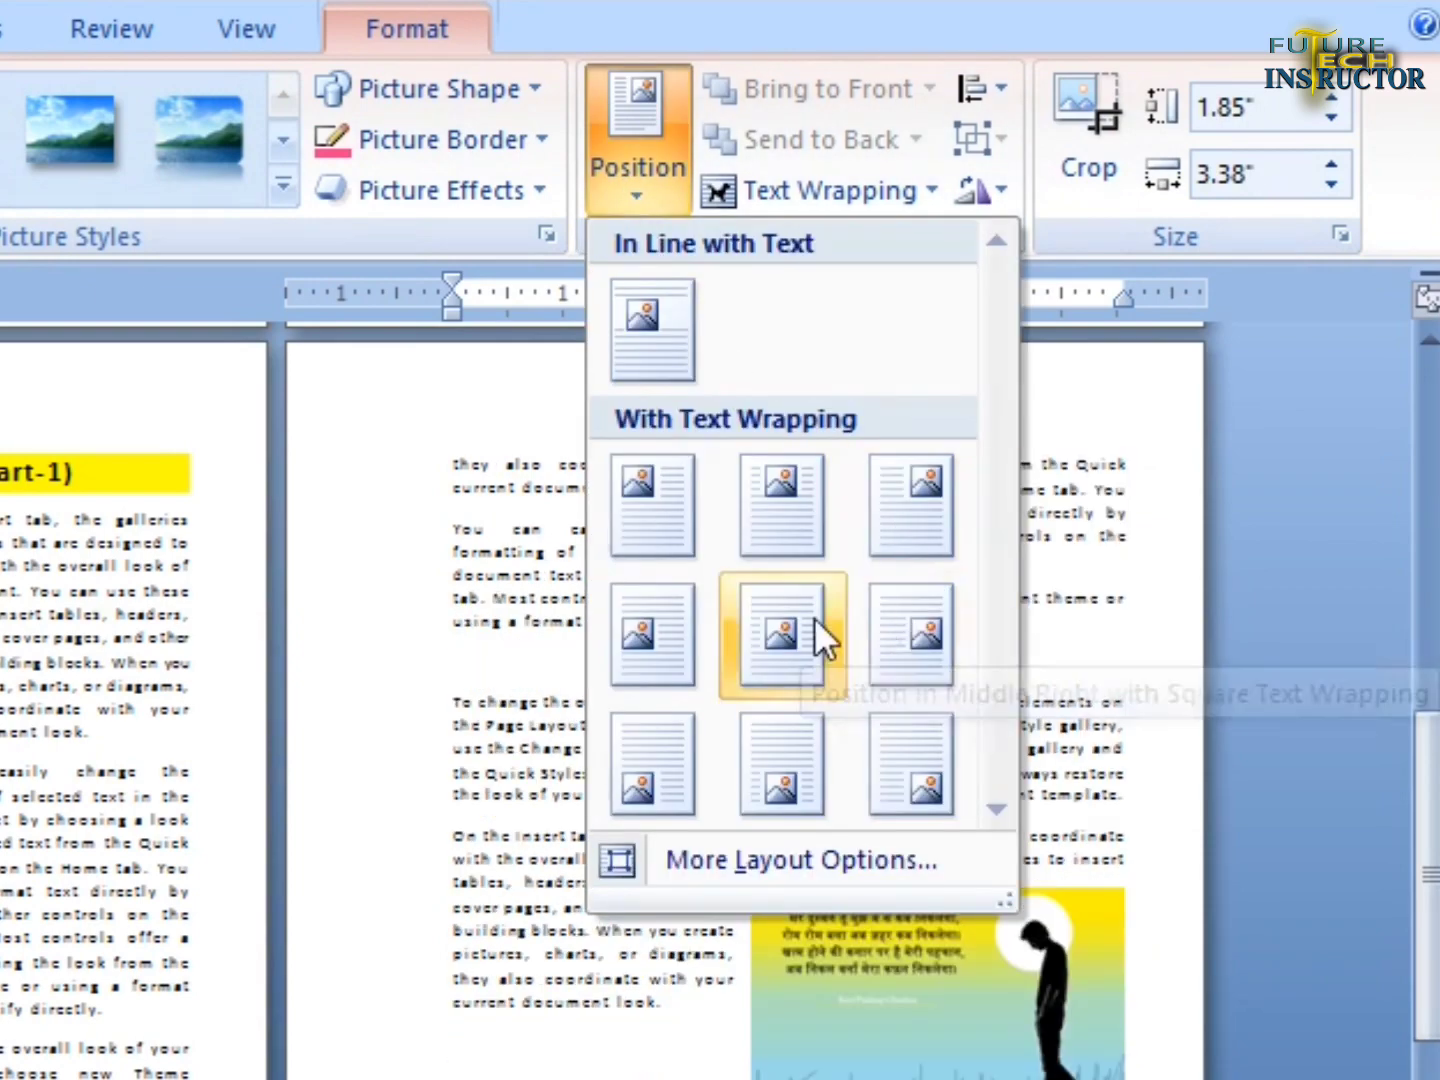
left_click(800, 616)
left_click_drag(804, 1055, 789, 967)
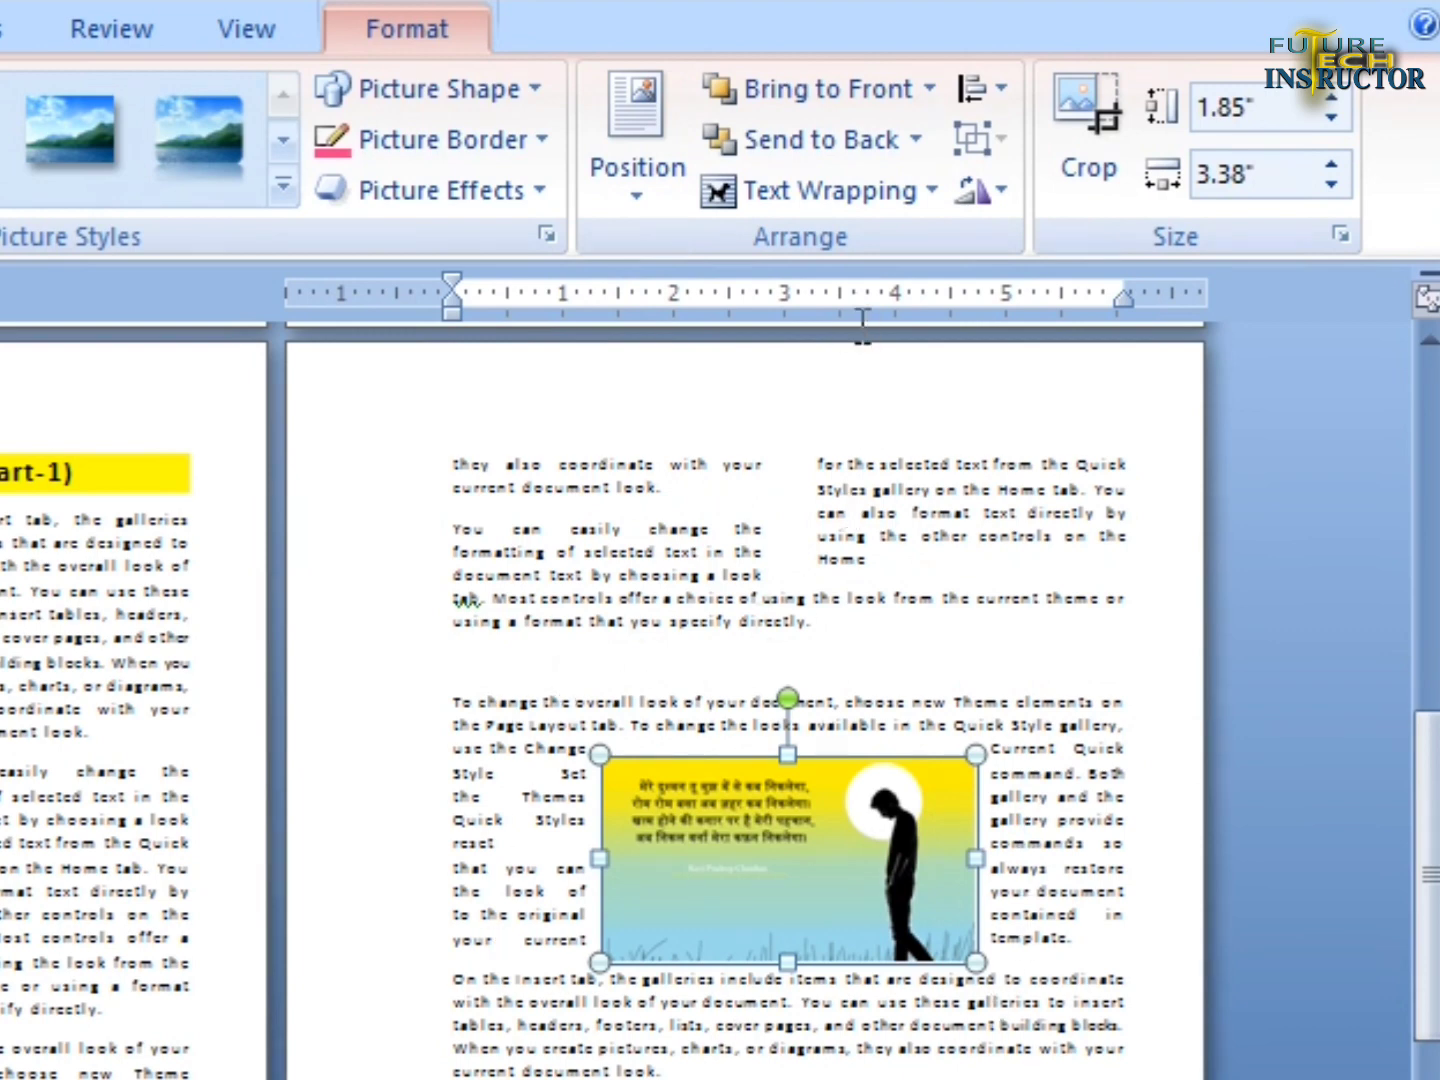
Switch the quote picture's text wrapping to Tight, to In Front of Text, and back to Tight.
left_click(934, 188)
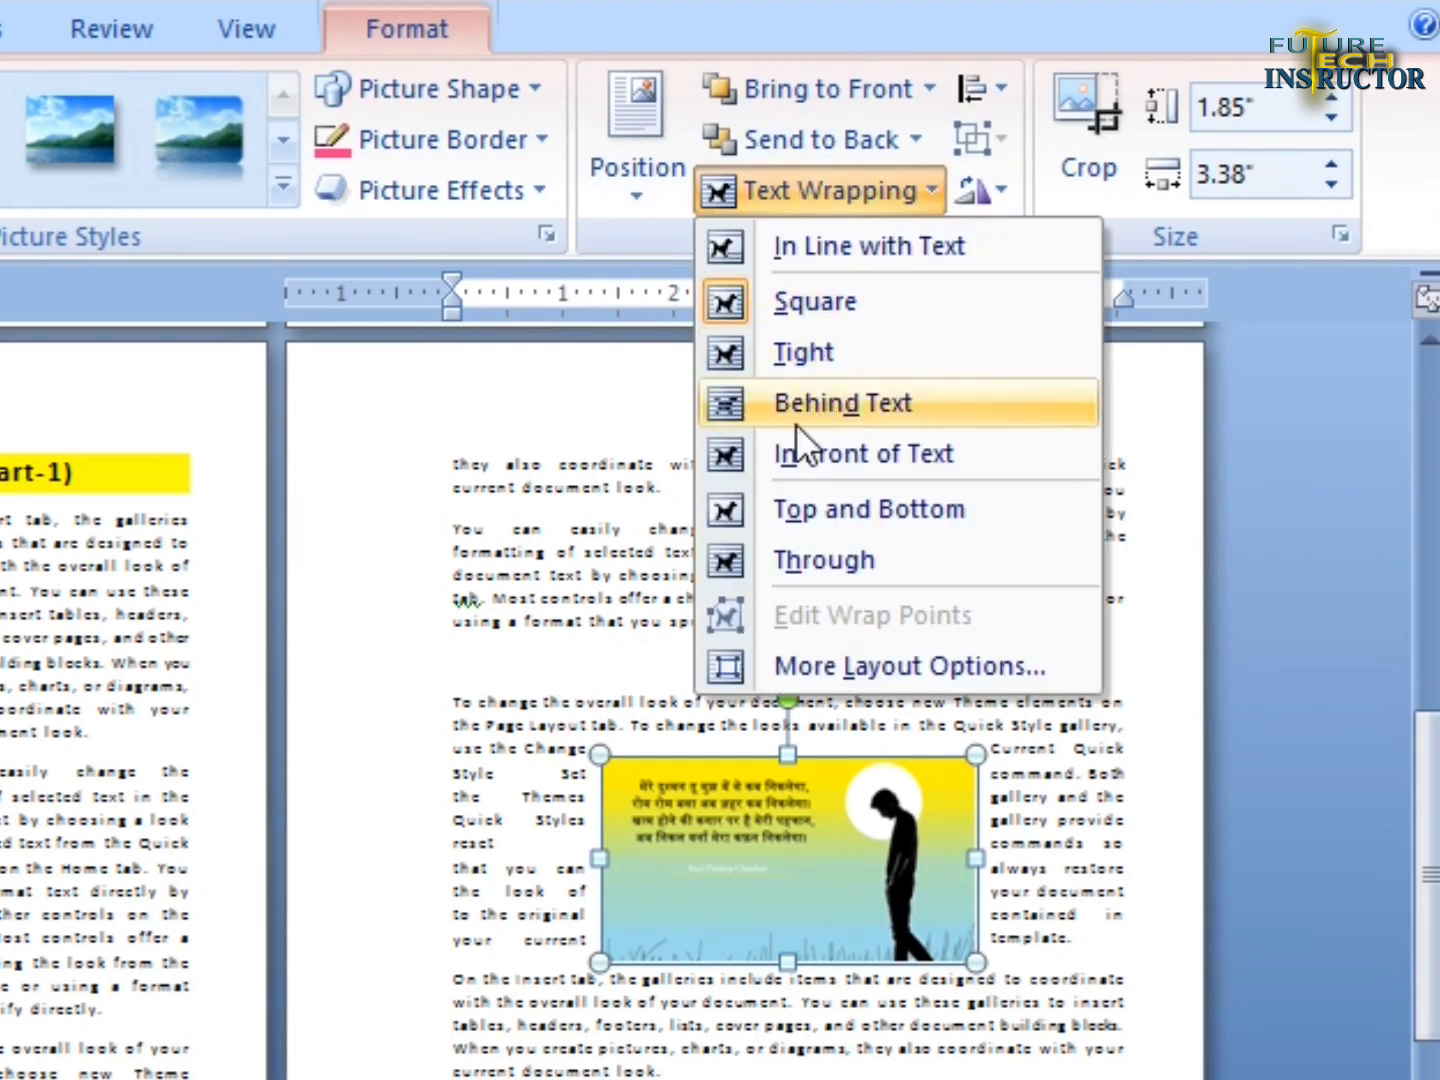
left_click(822, 357)
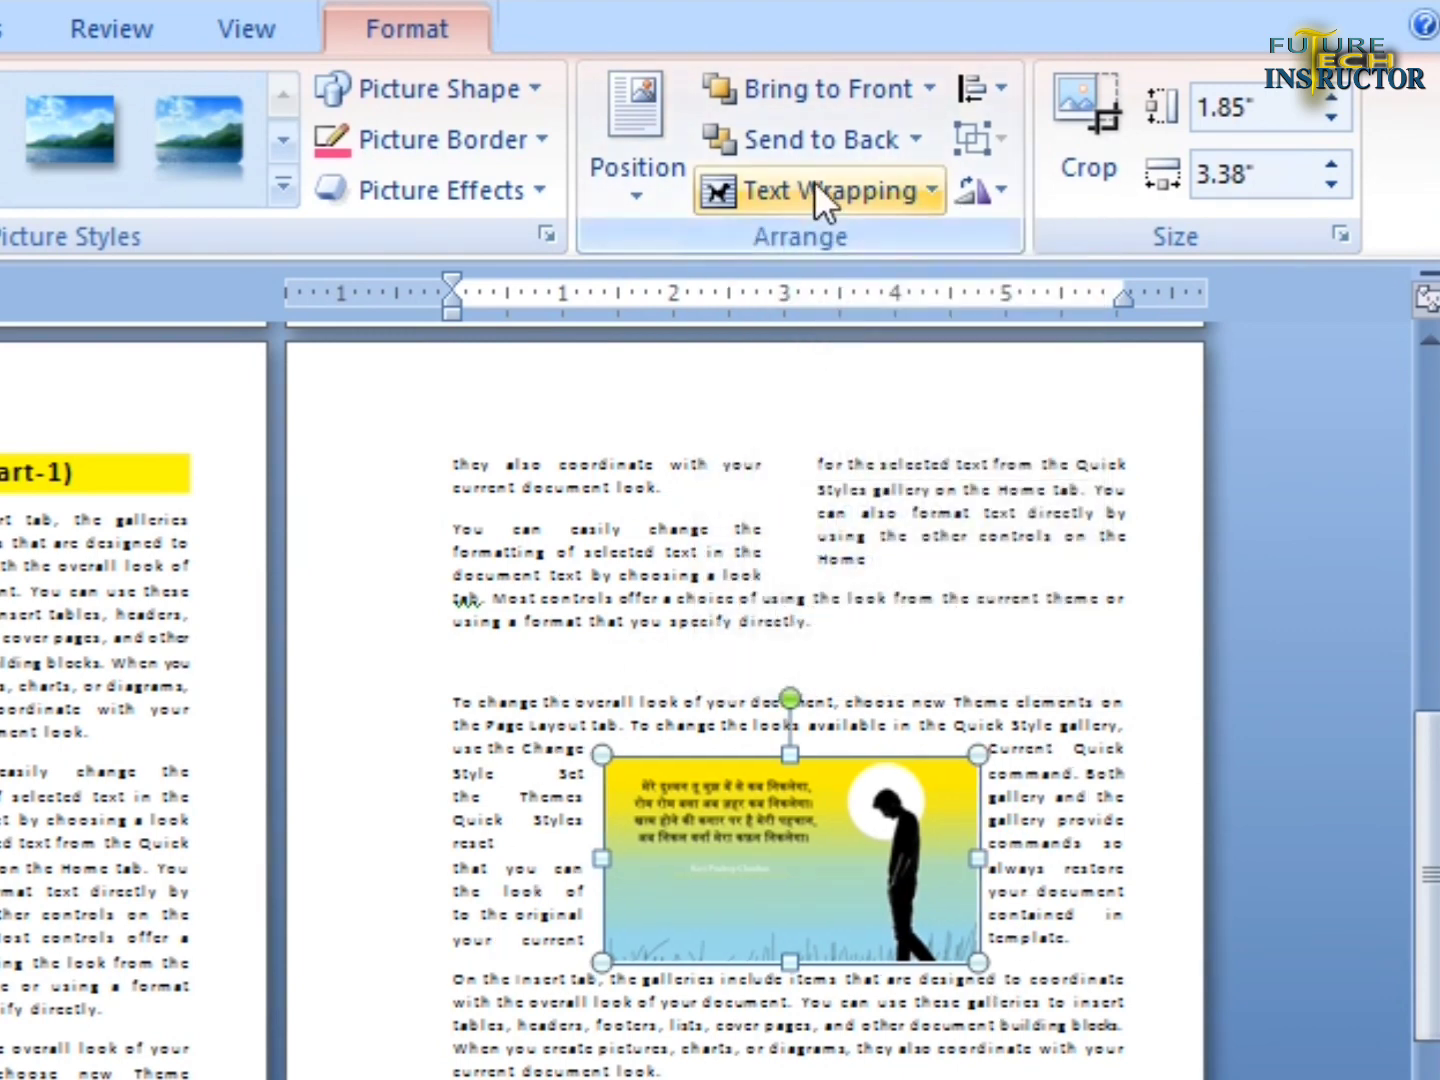
left_click(815, 181)
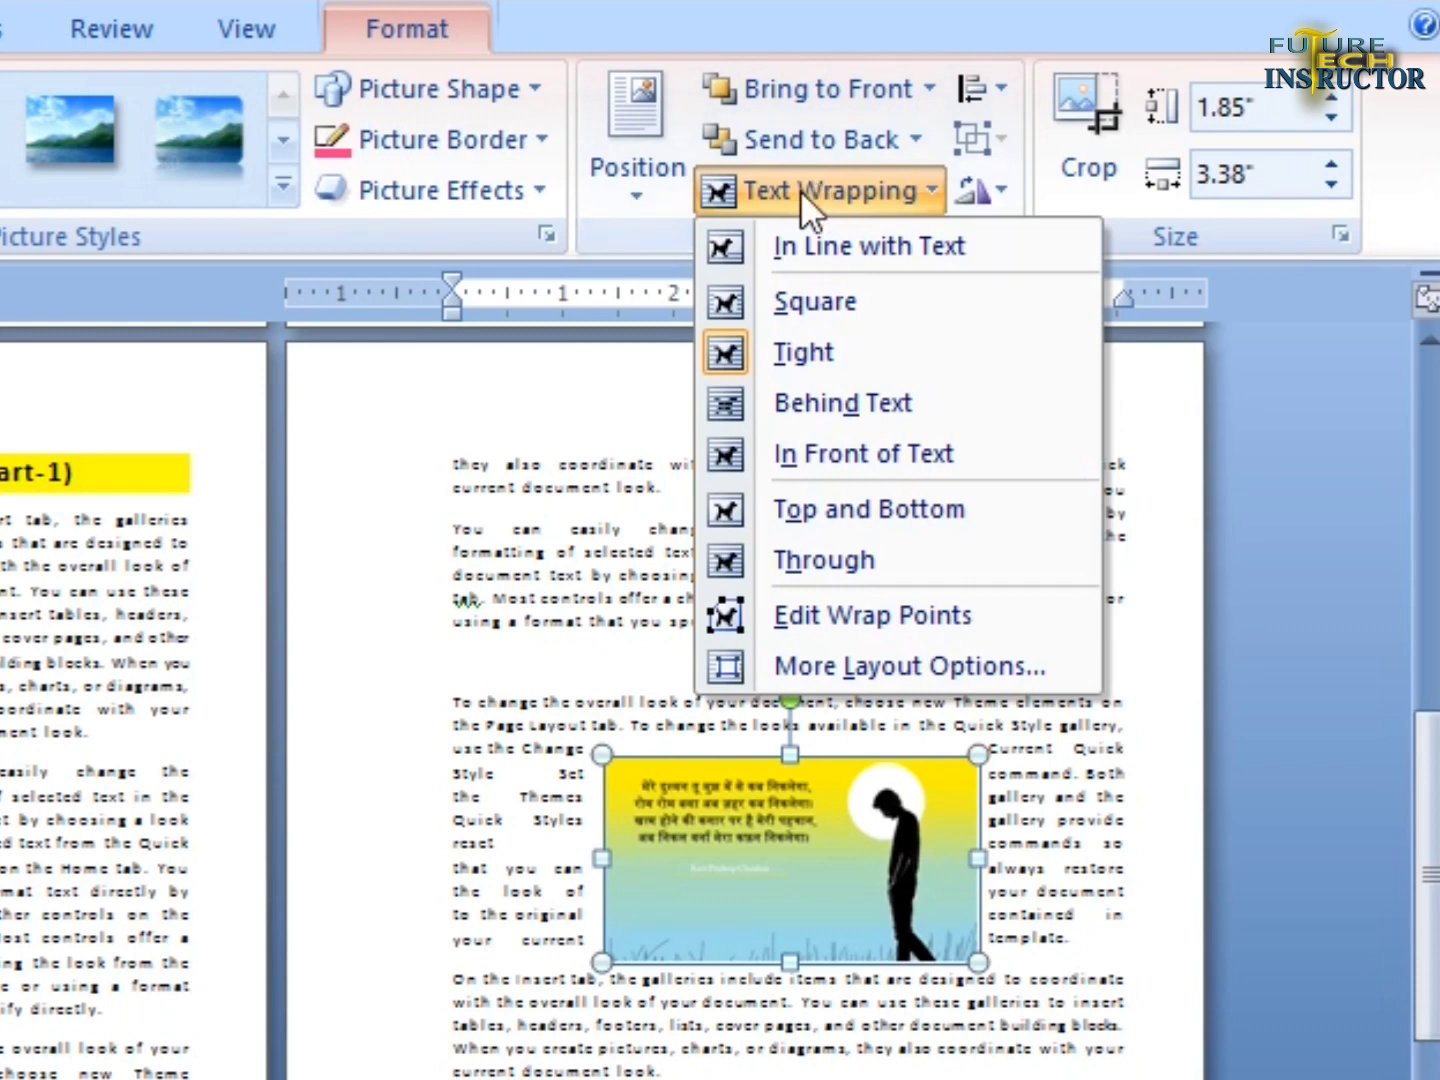
left_click(835, 460)
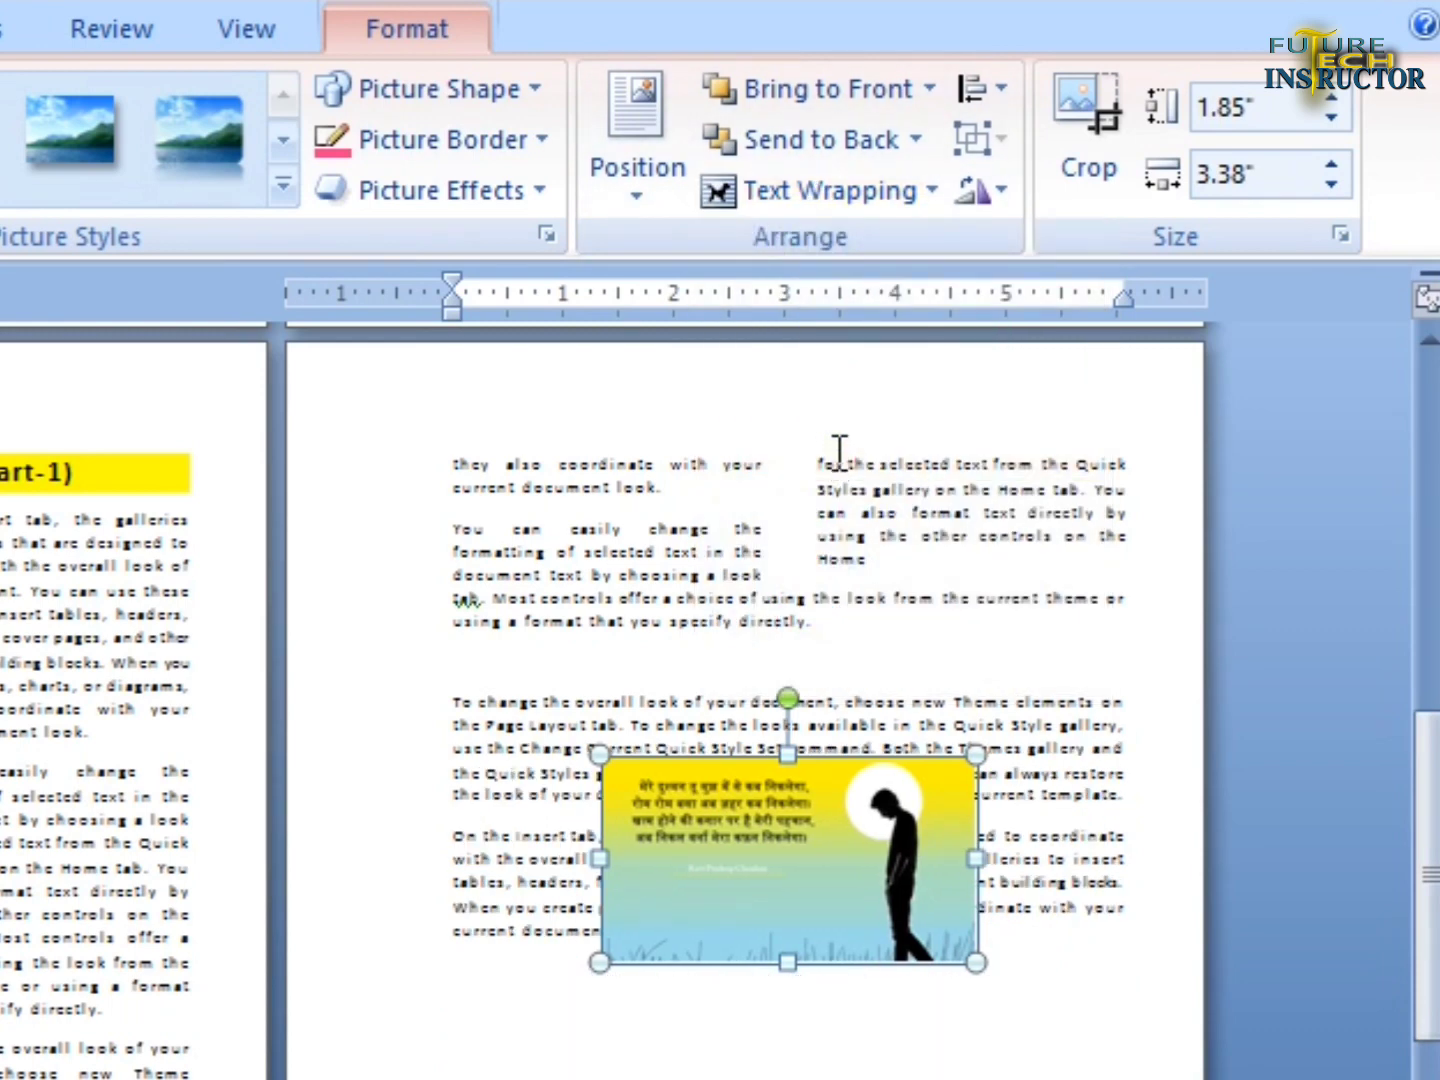
left_click(840, 196)
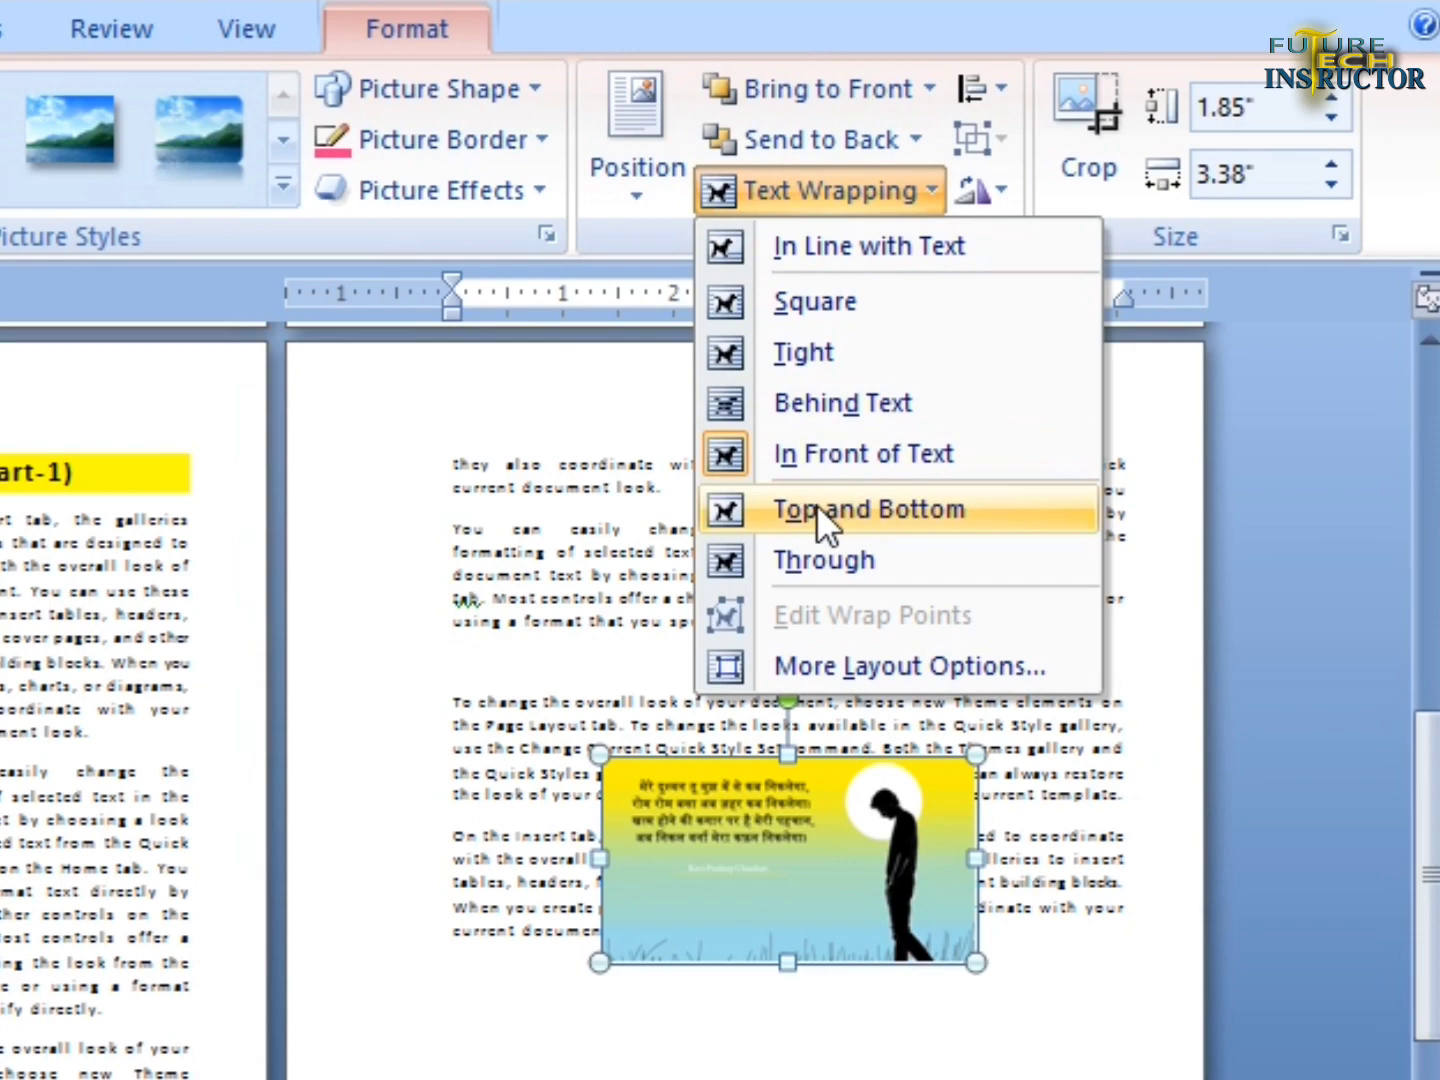
left_click(798, 354)
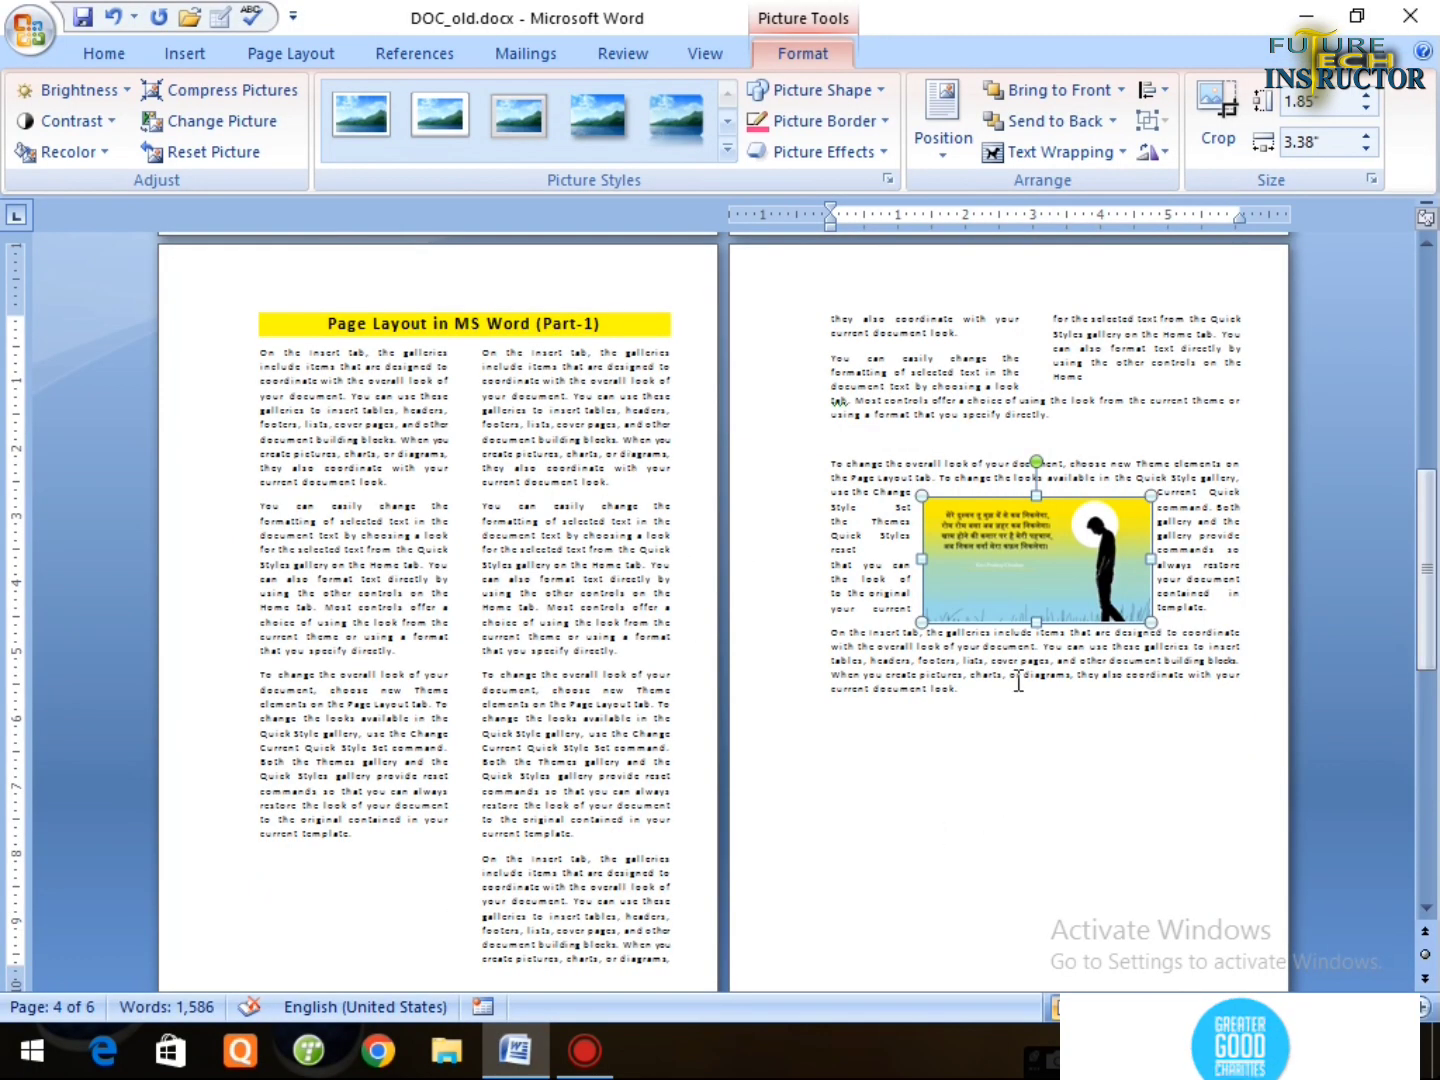
left_click(1018, 681)
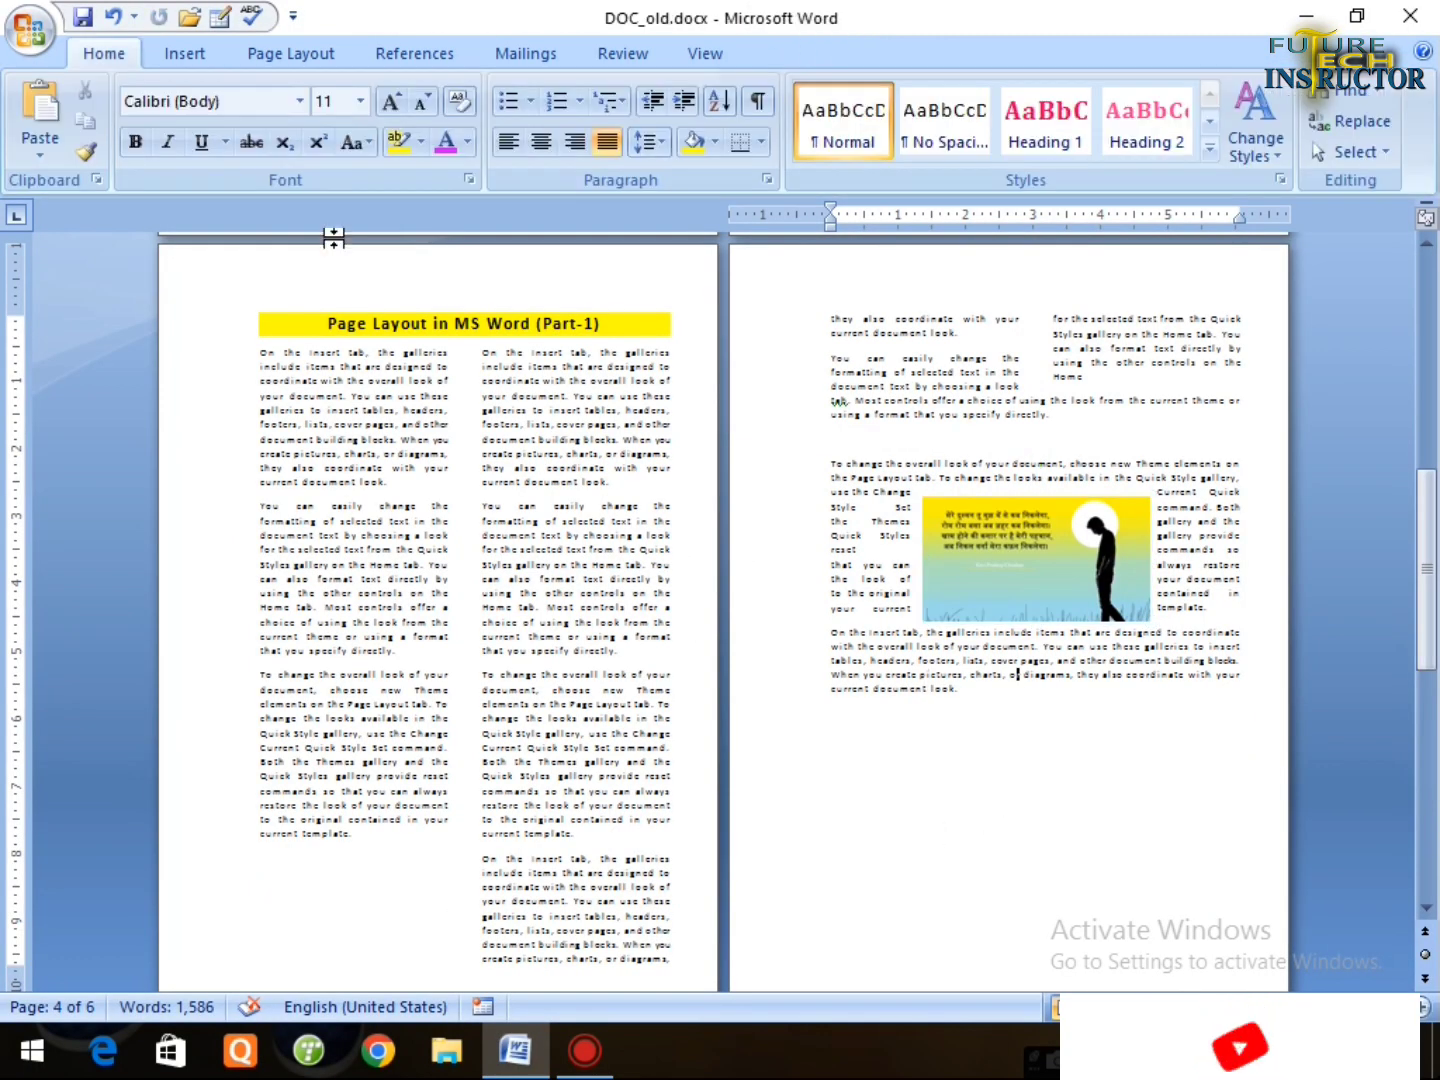
Insert a text wrapping break inside the word "tab" in the second line of page 4's "To change the overall look" paragraph.
left_click(941, 604)
left_click(277, 69)
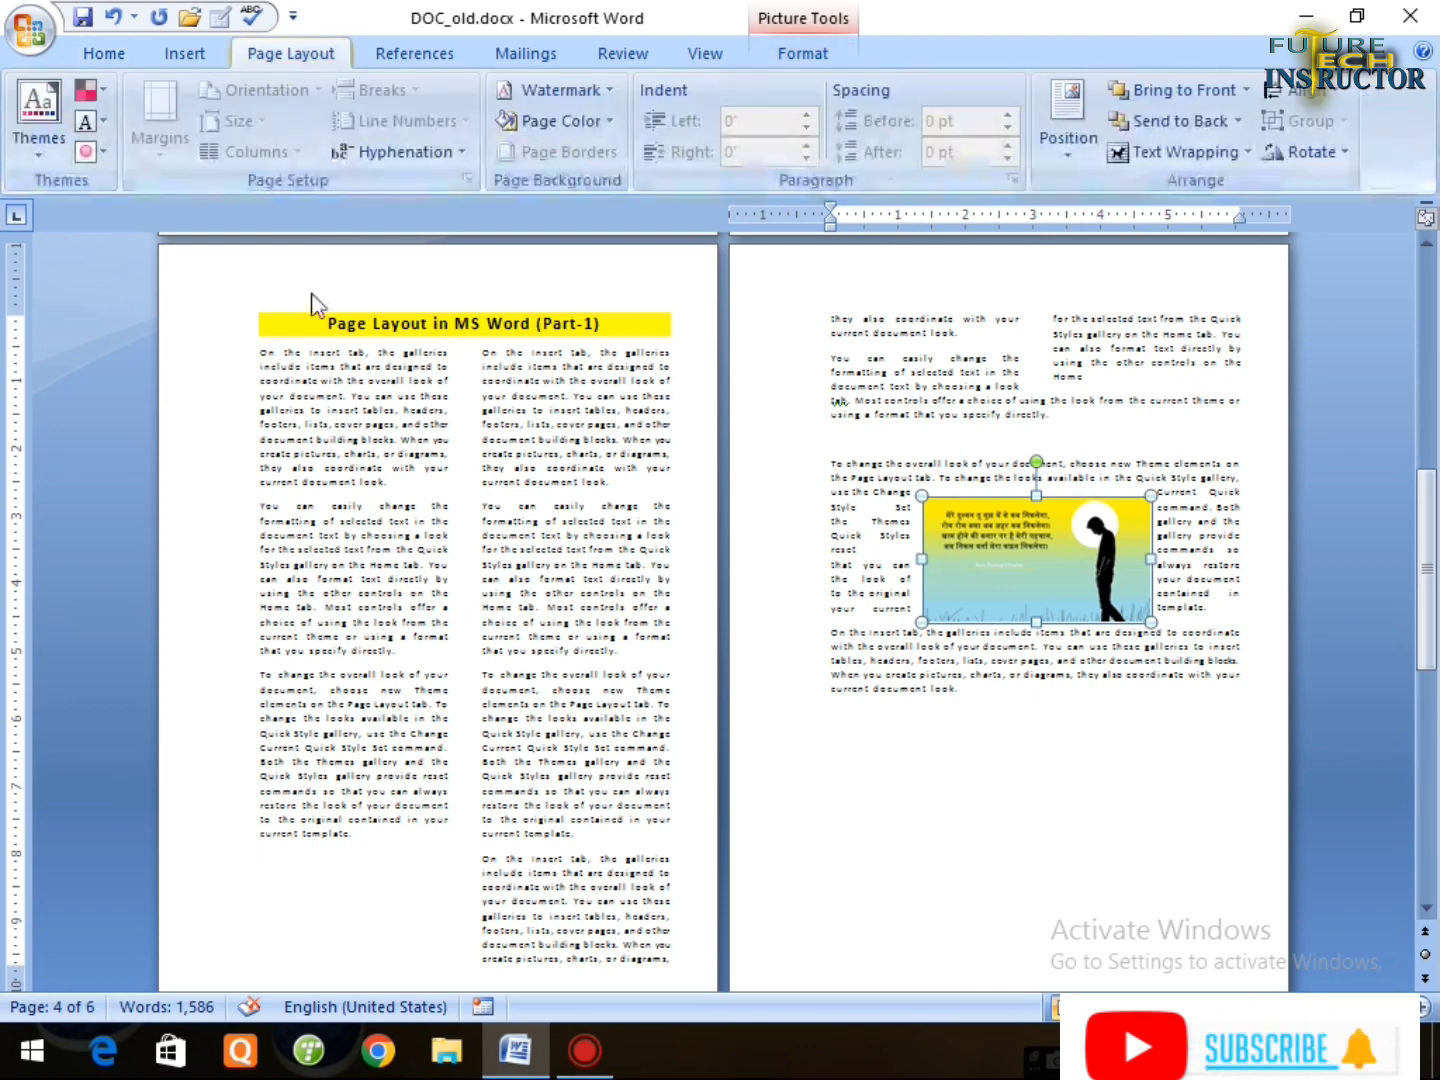
left_click(510, 580)
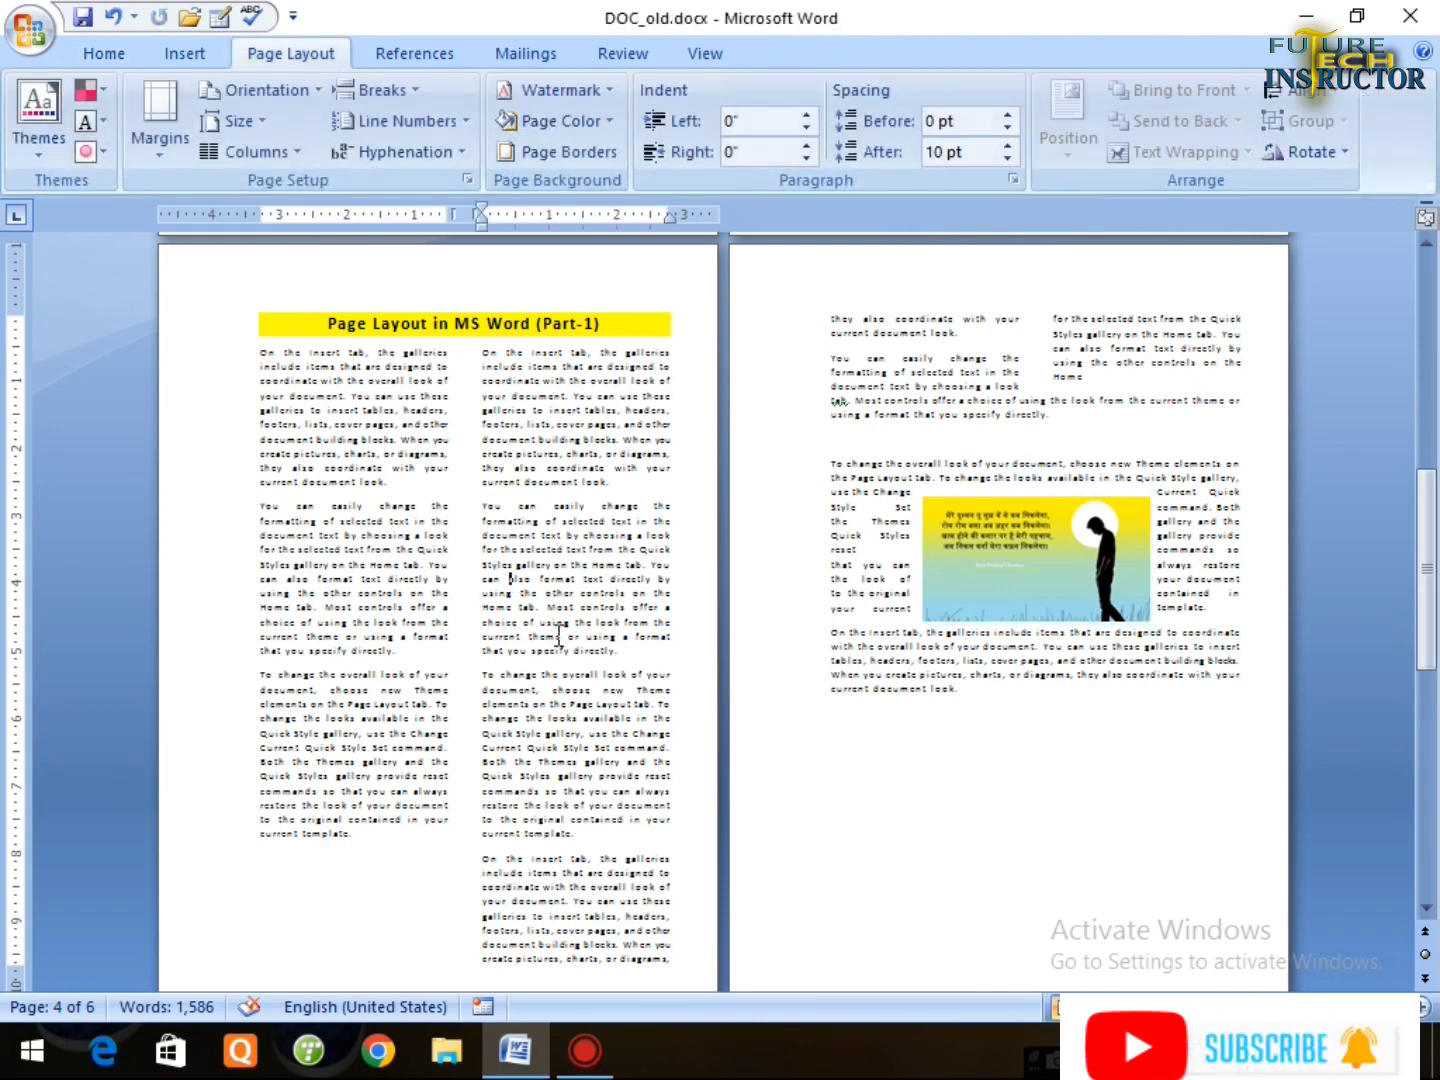
left_click(377, 90)
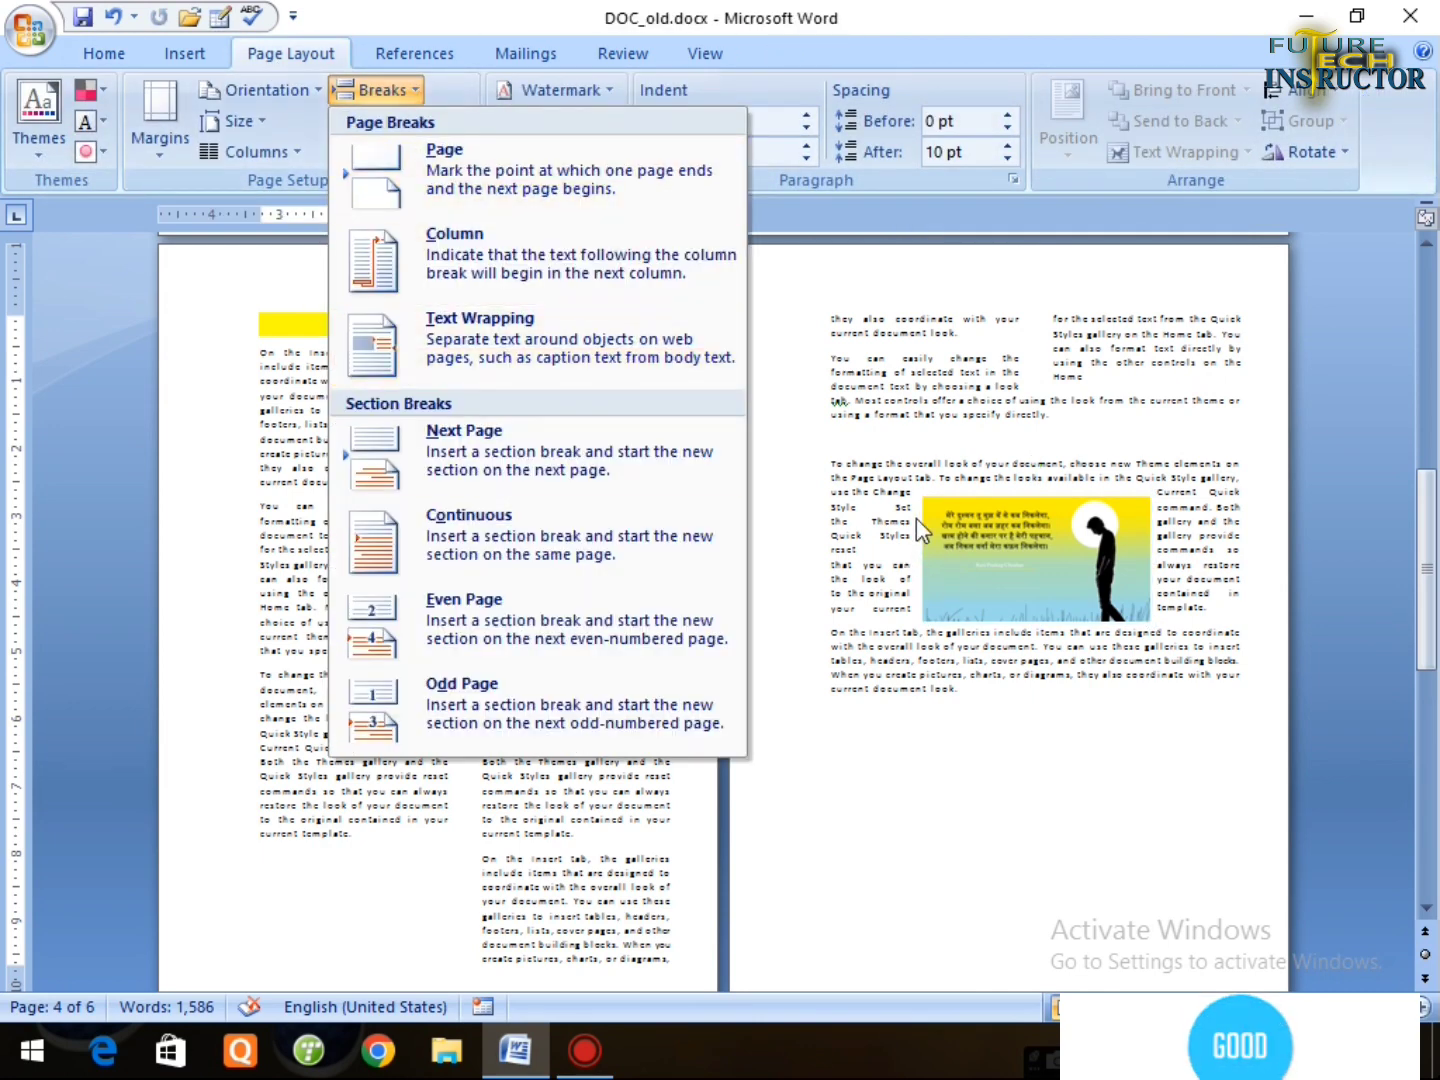
left_click(858, 496)
left_click(920, 481)
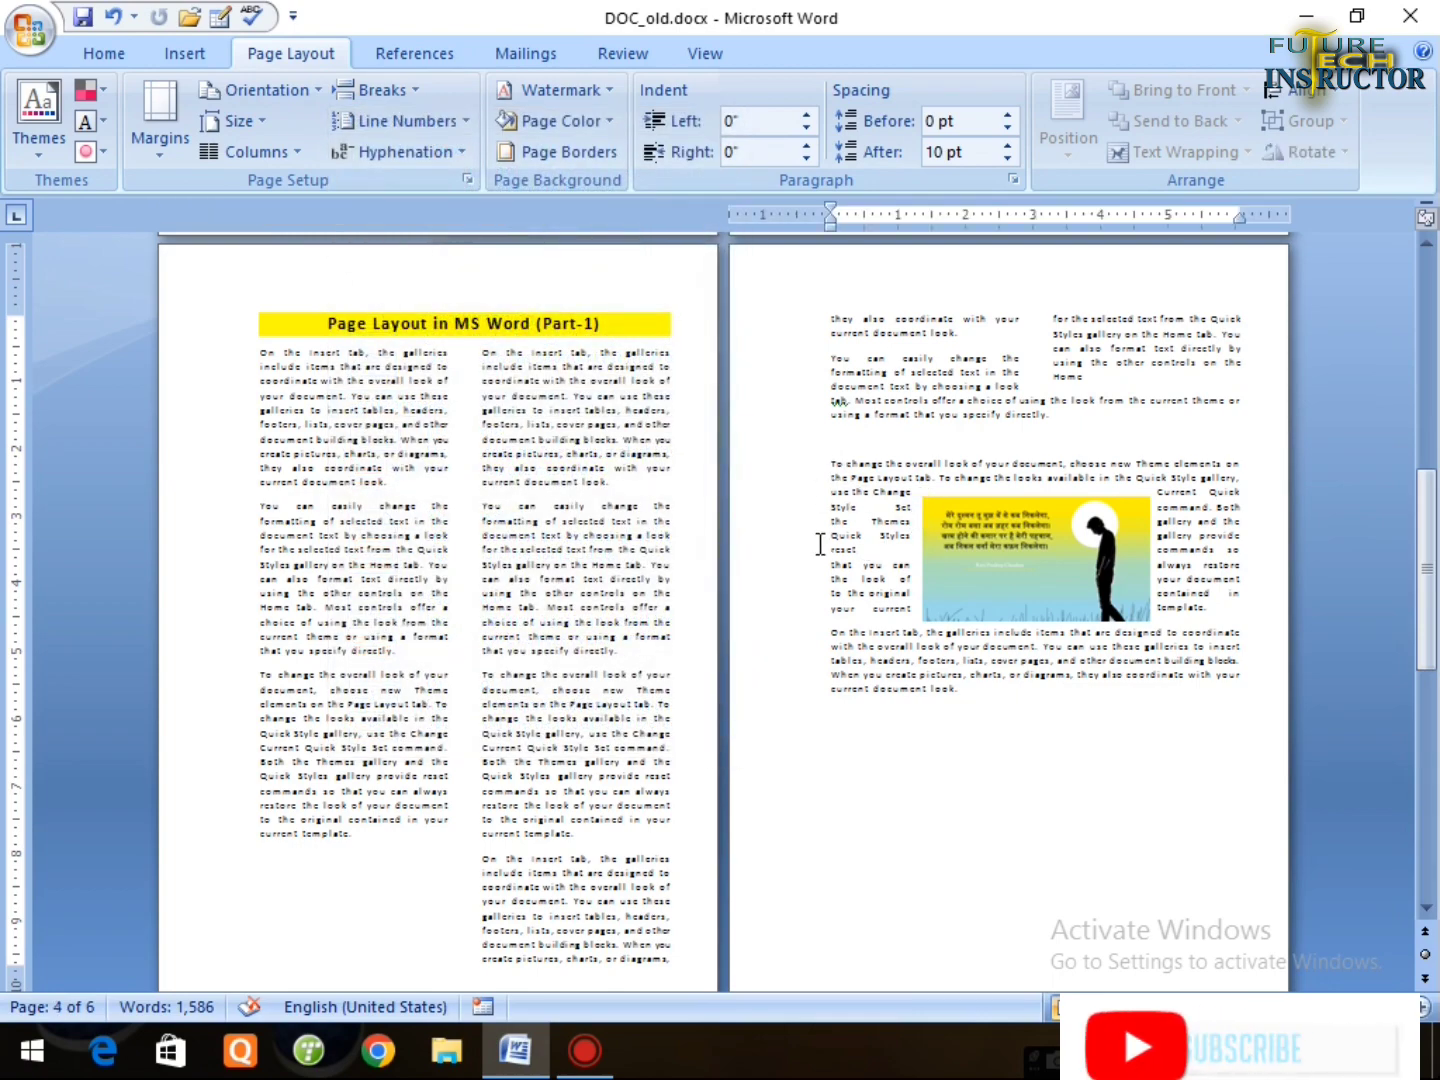
left_click(406, 89)
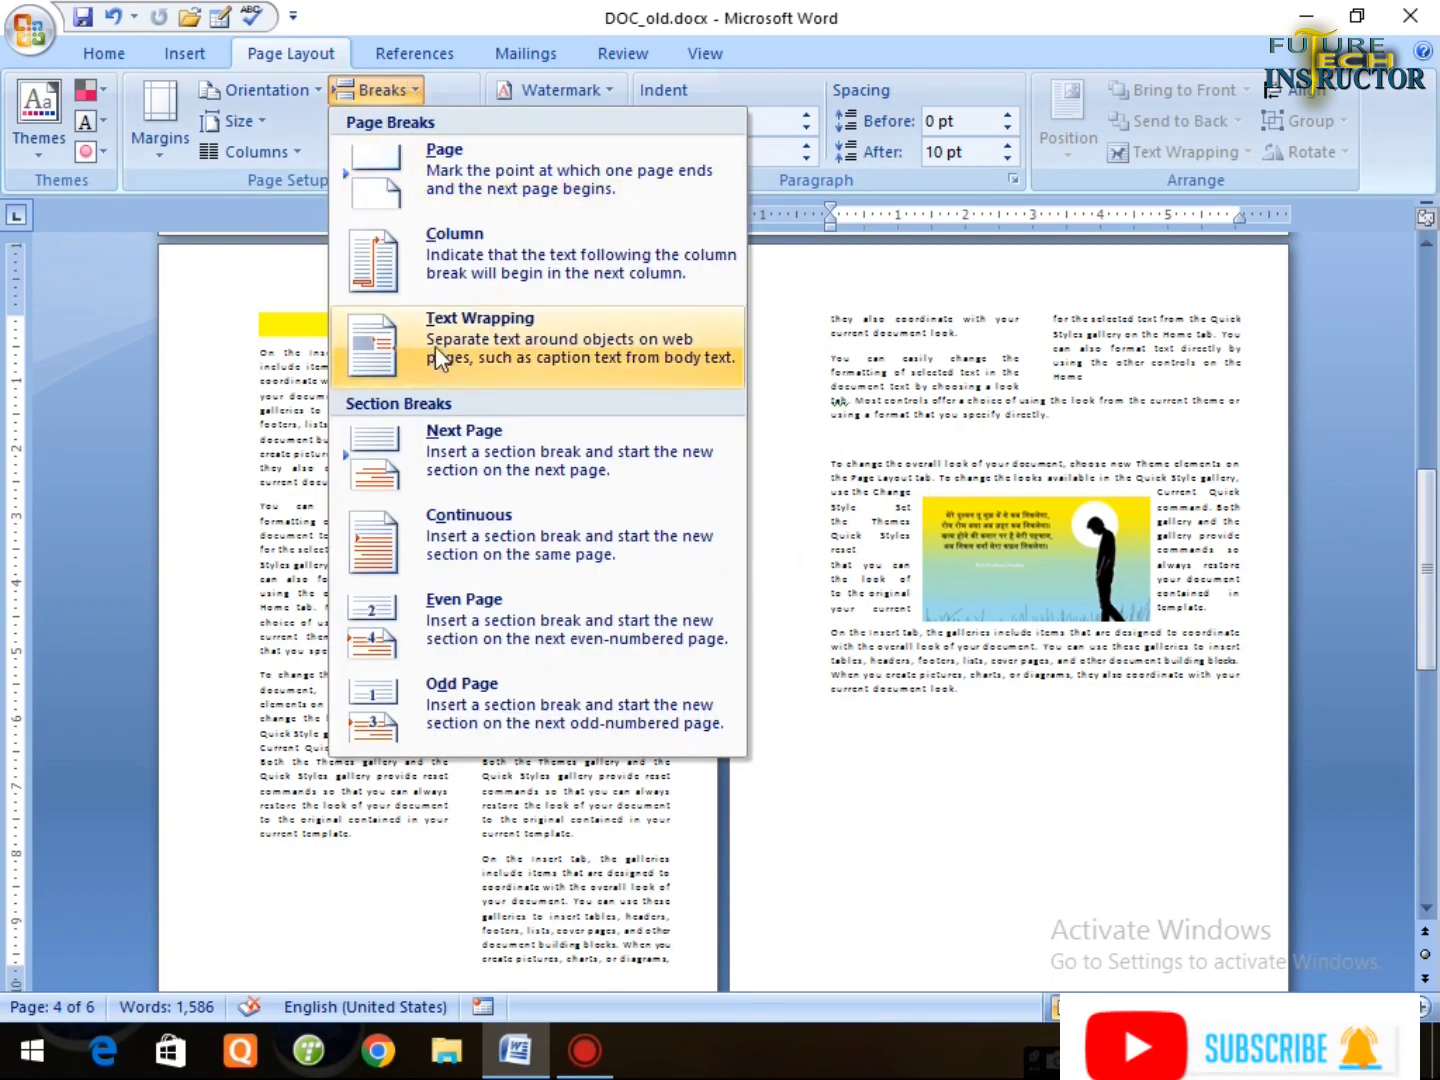
left_click(513, 363)
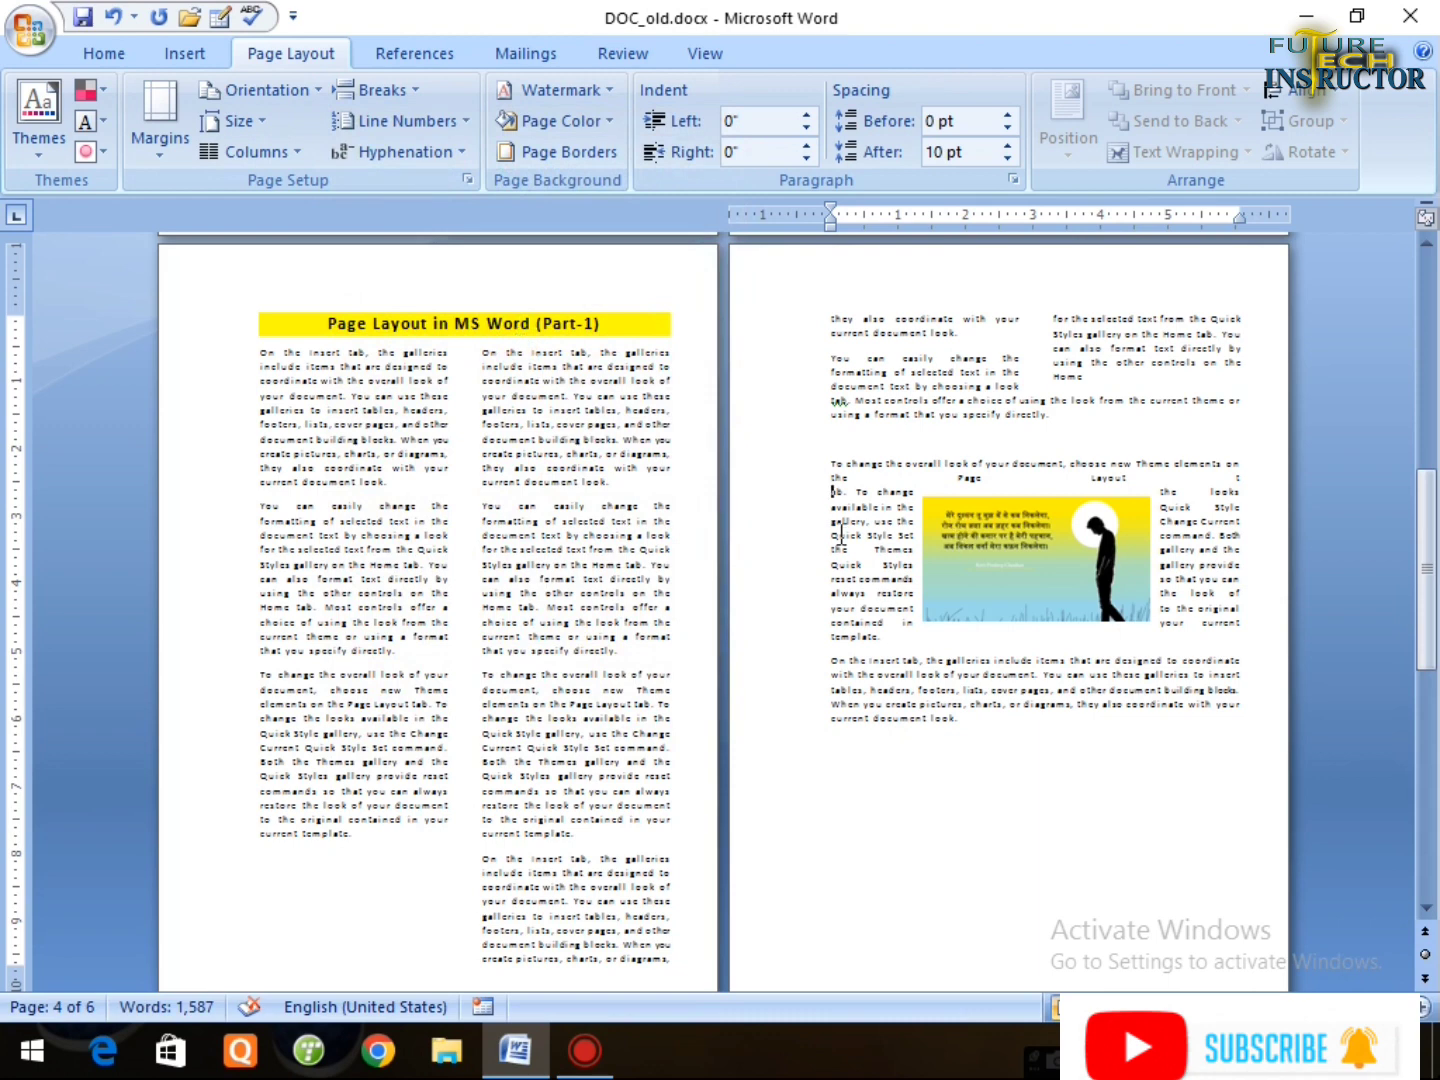
left_click(1021, 563)
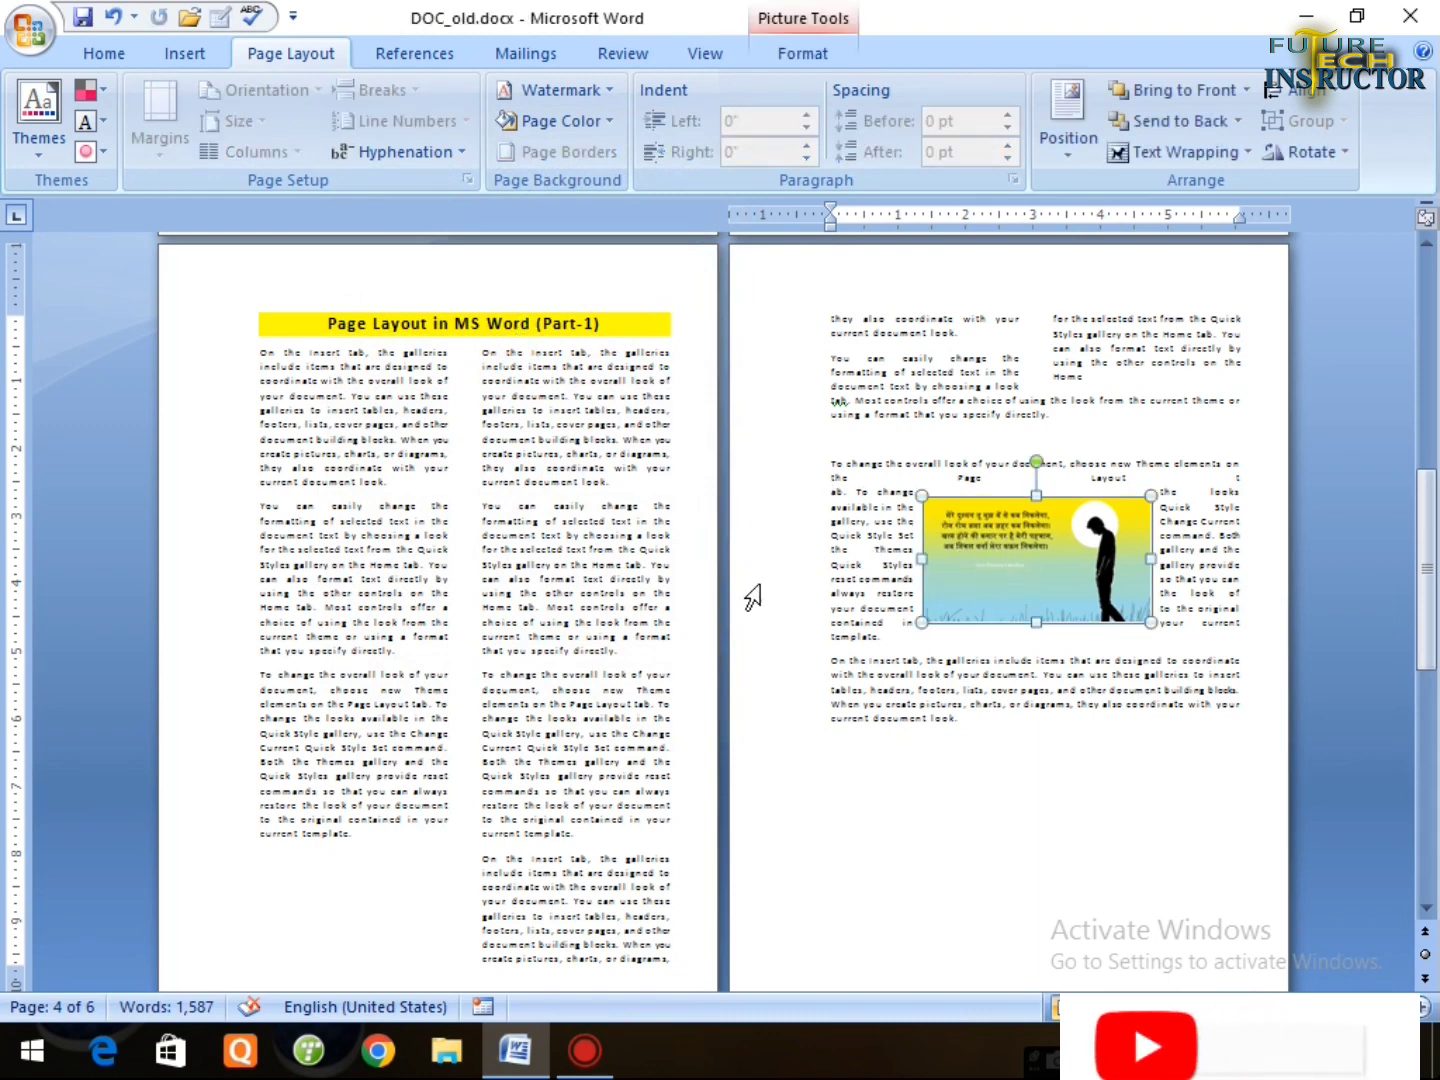
left_click(484, 571)
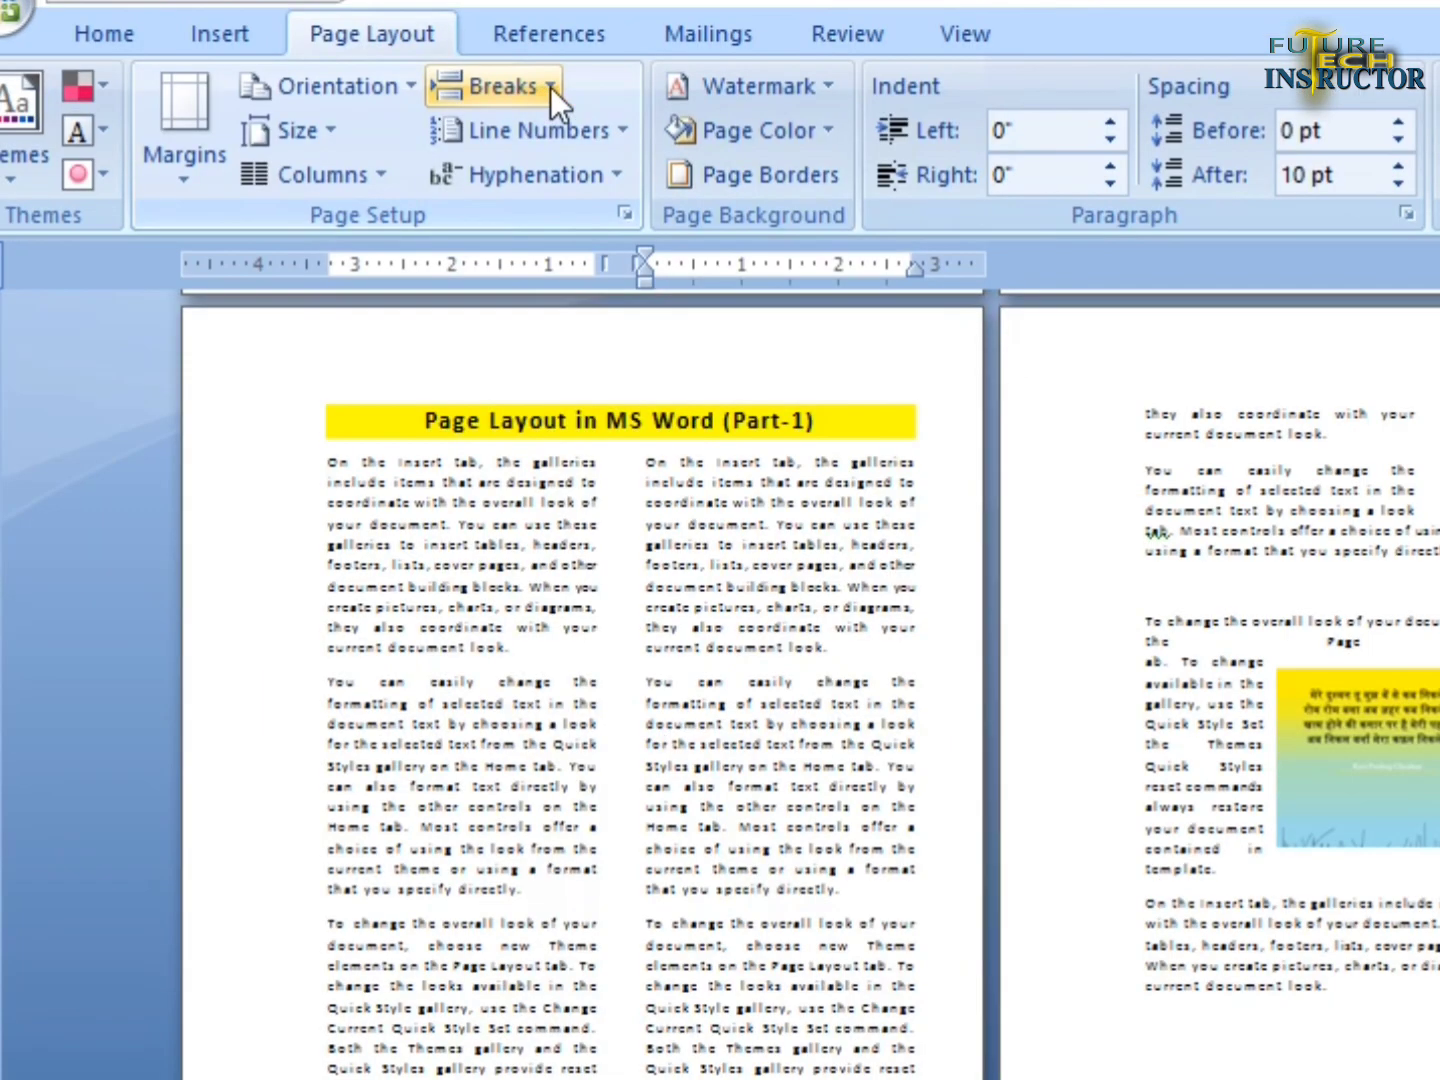
left_click(550, 86)
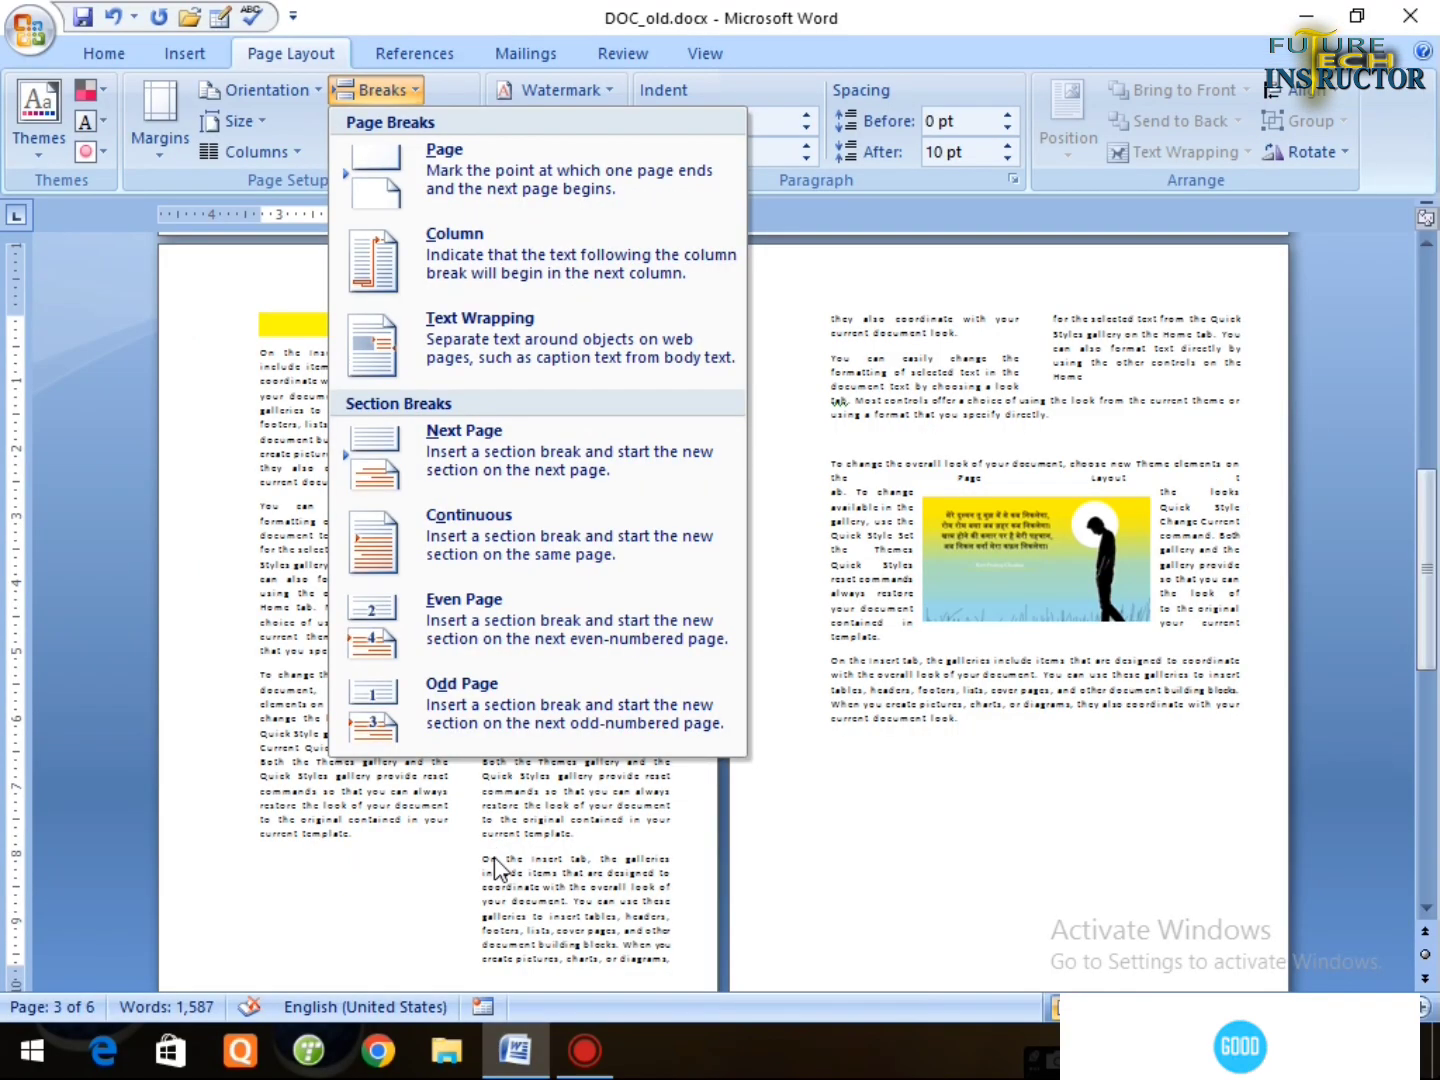
left_click(661, 973)
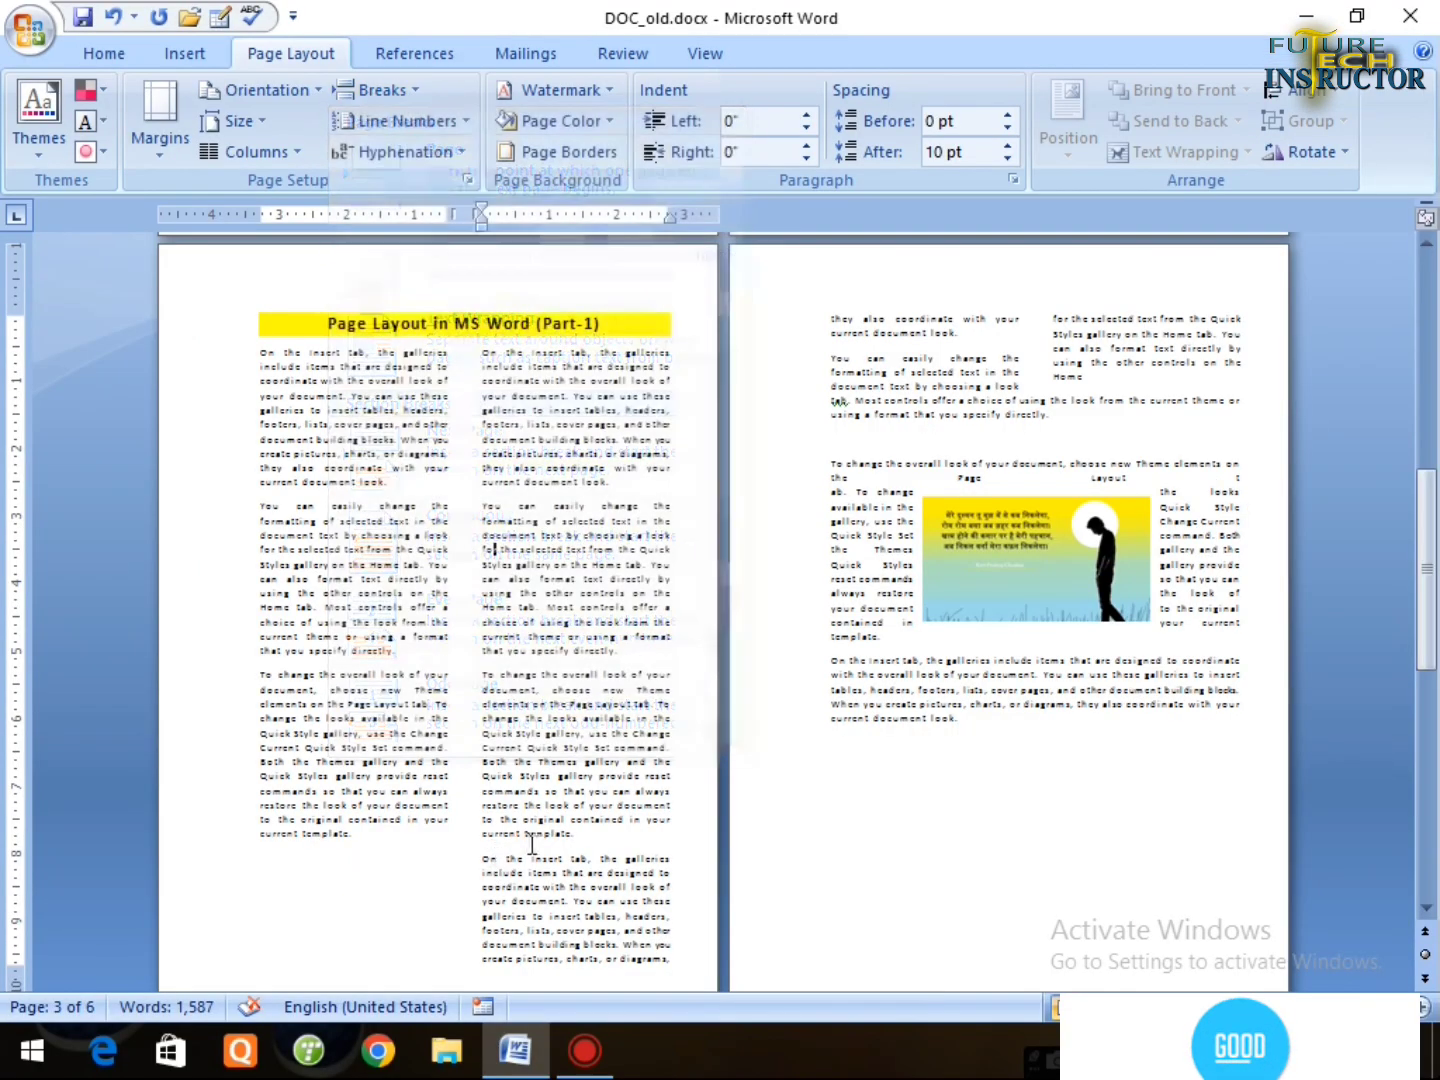
Add page numbers at the top of the pages in the Plain Number 3 style and return to the body text.
left_click(190, 63)
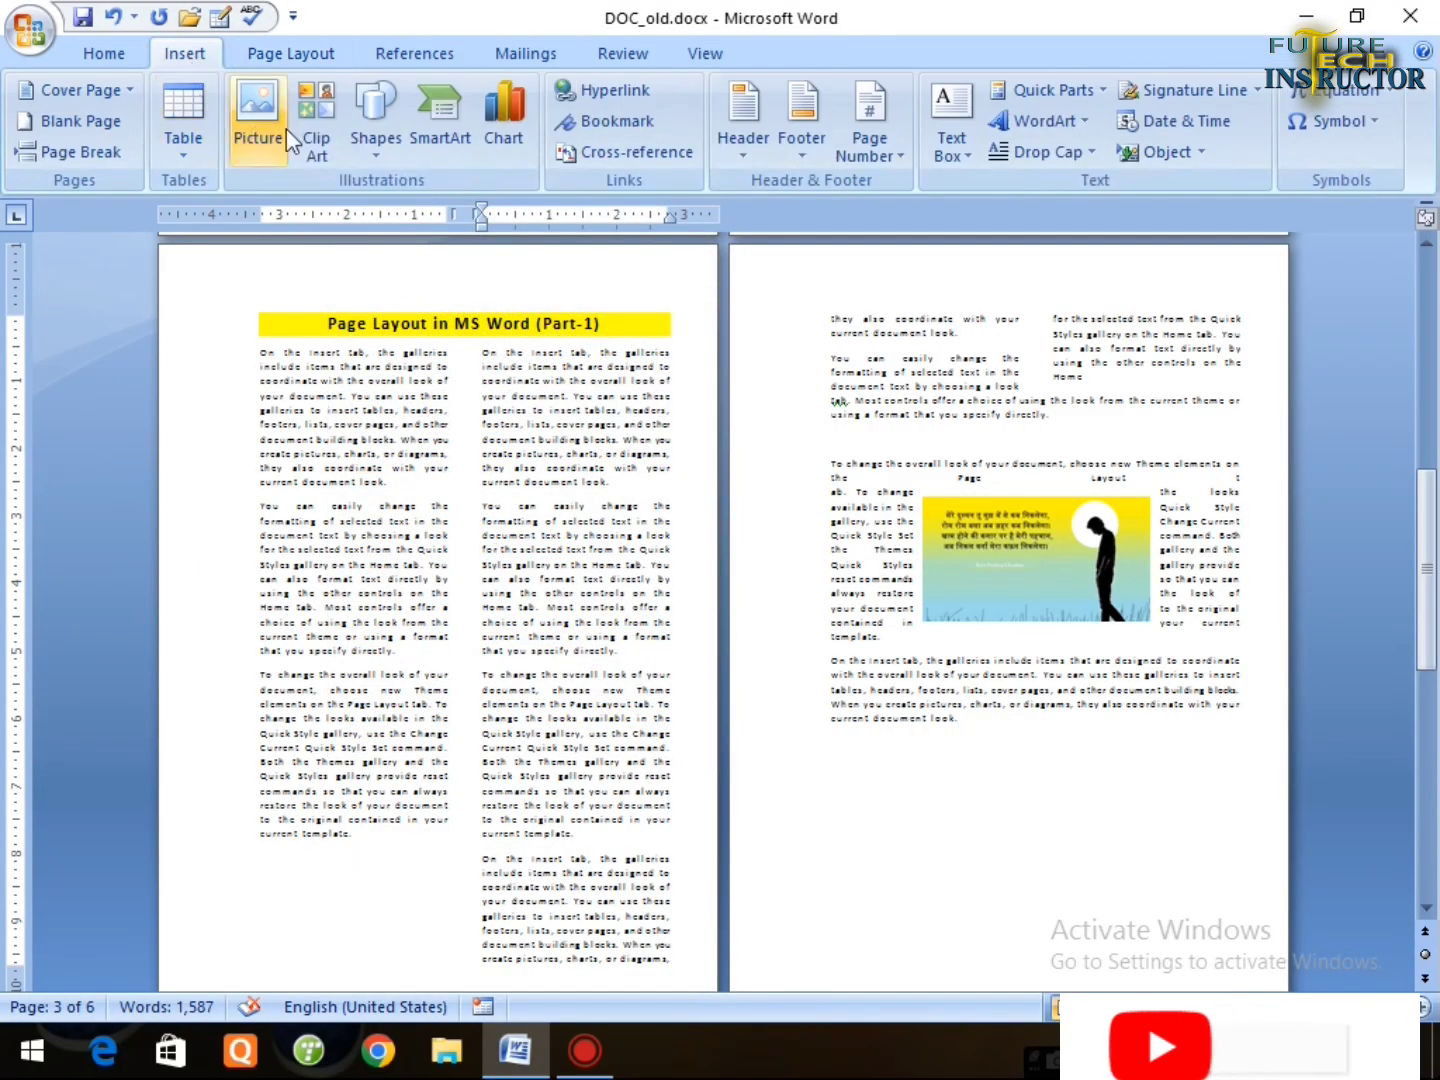
left_click(847, 136)
mouse_move(931, 186)
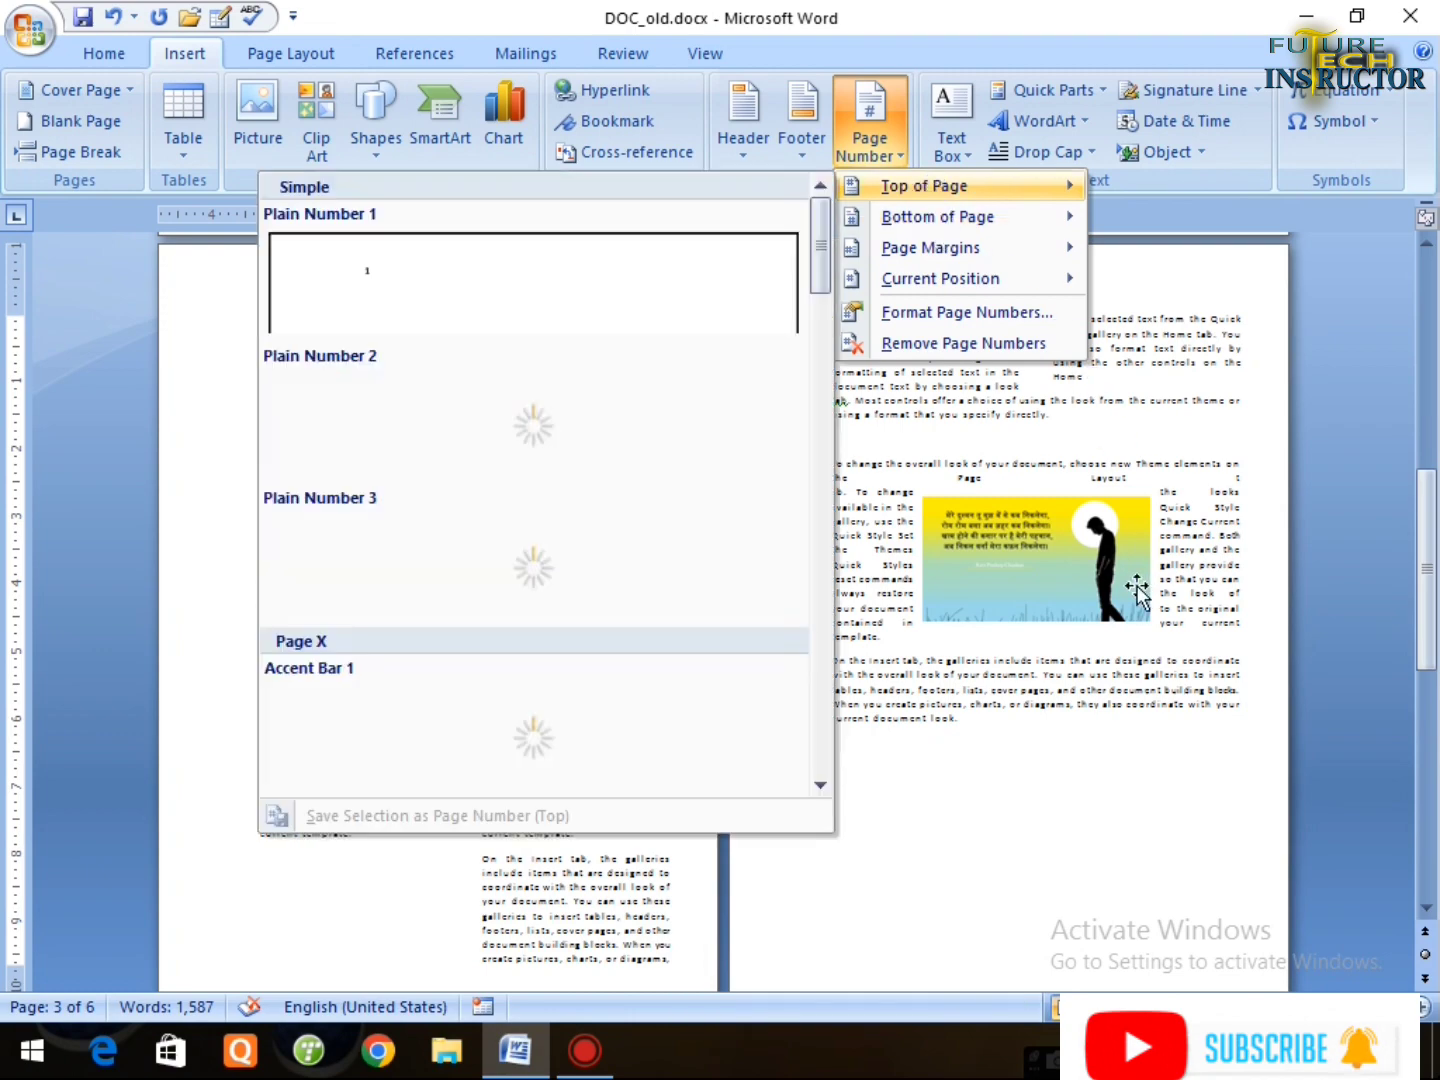
left_click(749, 562)
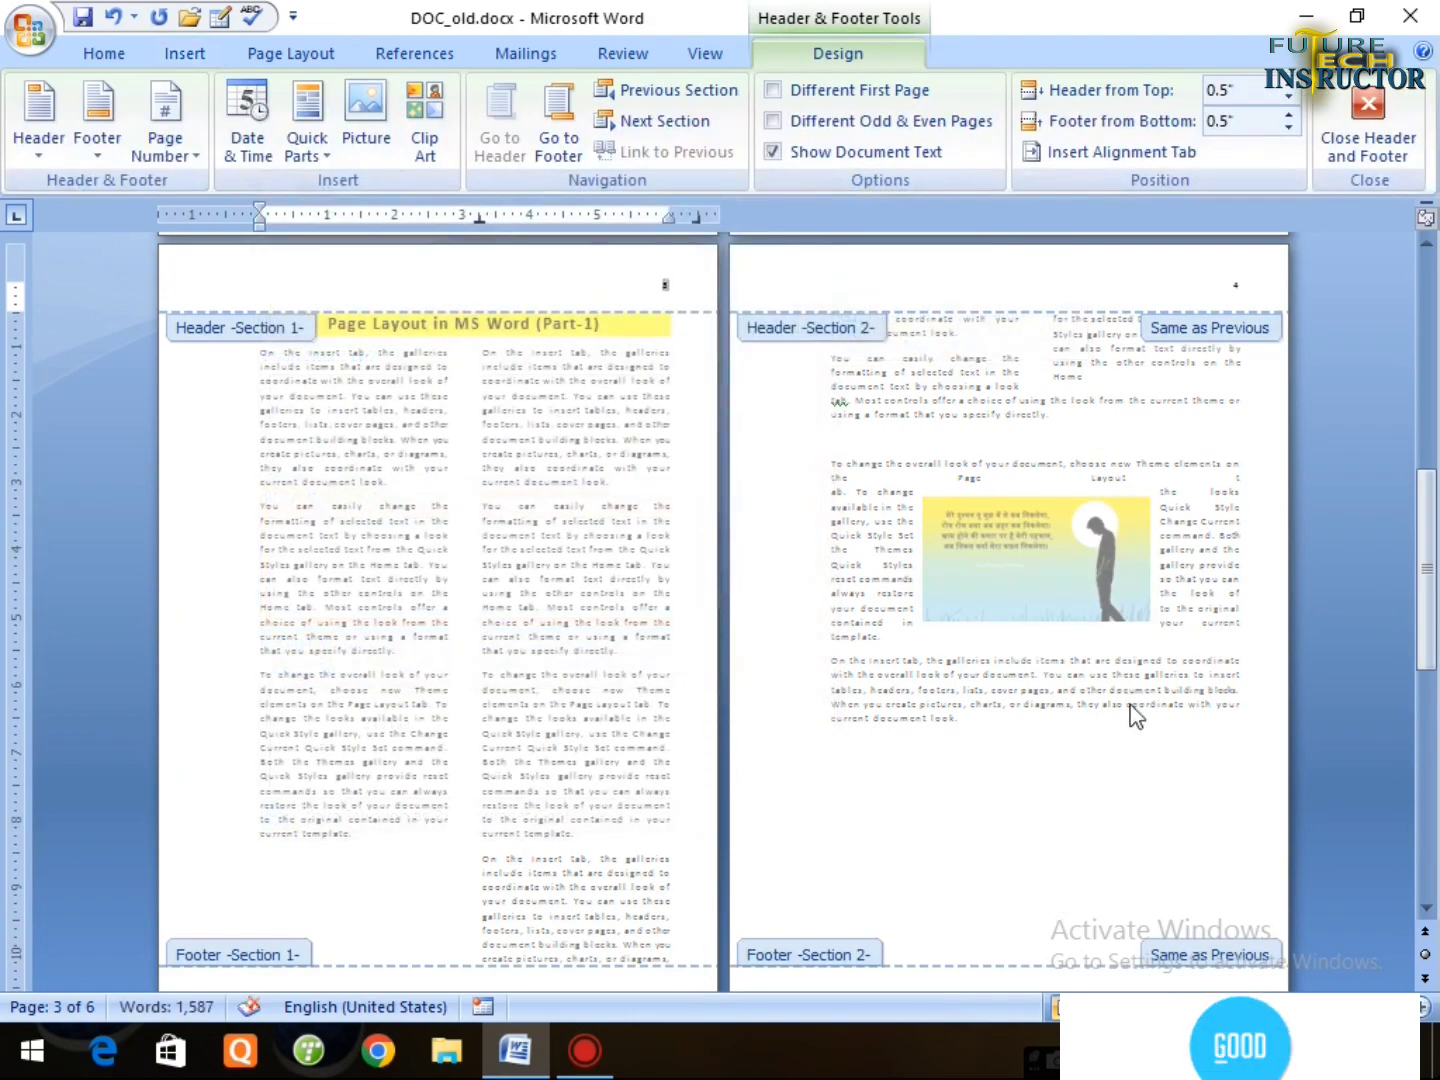
double_click(1135, 716)
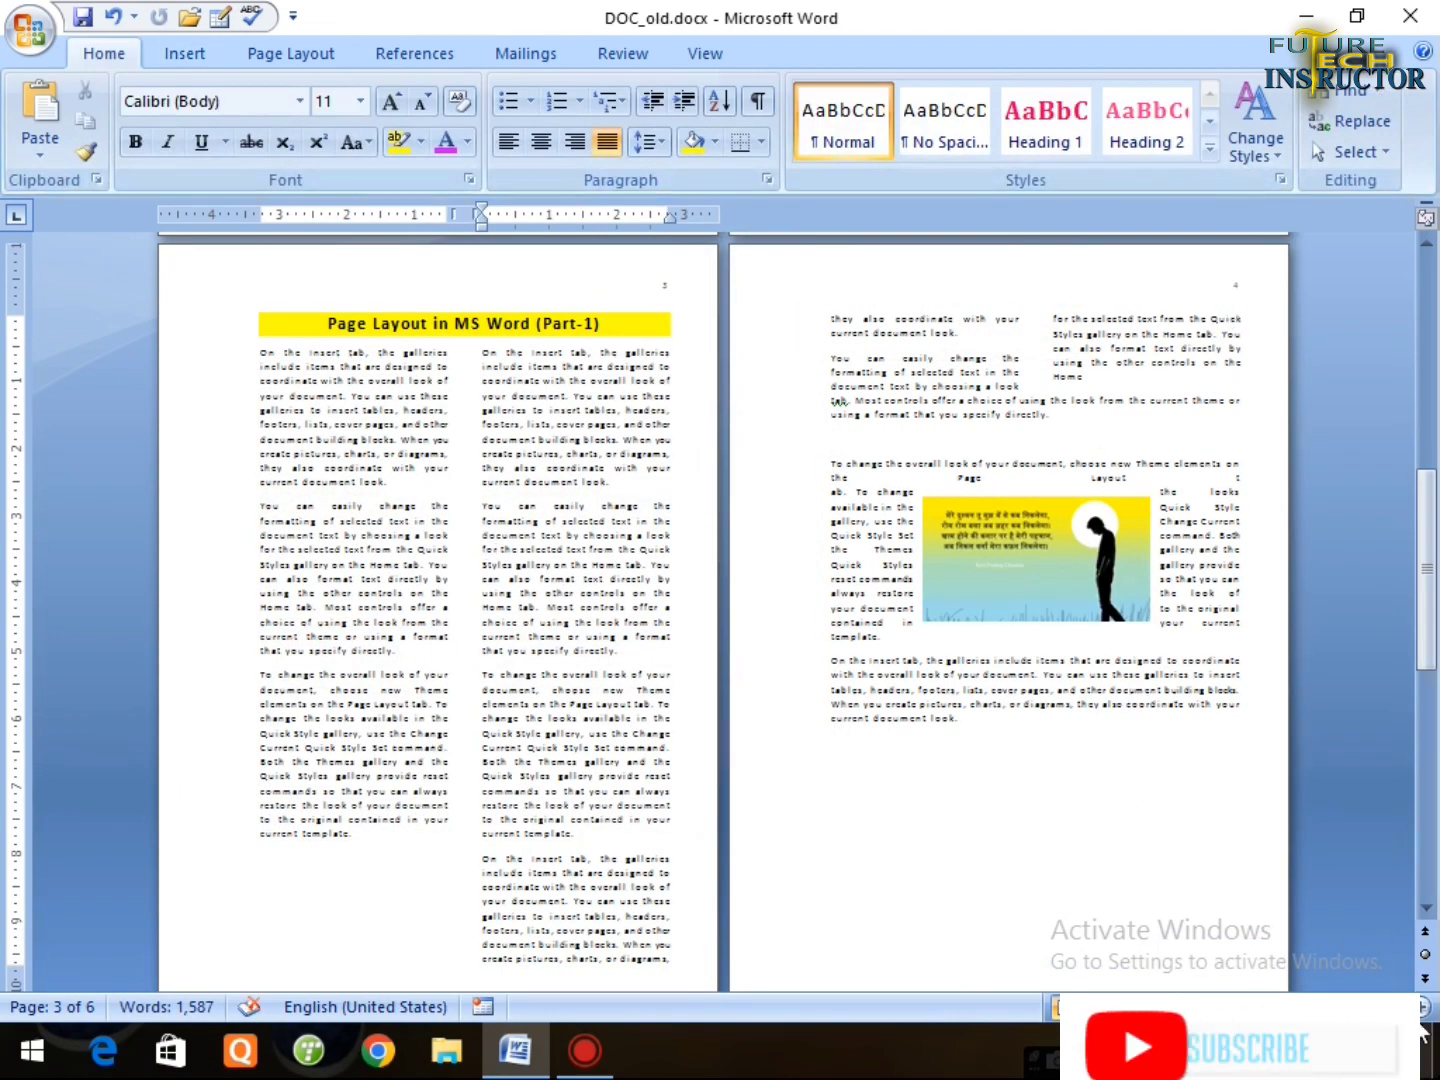
scroll(1405, 945, "up", 6)
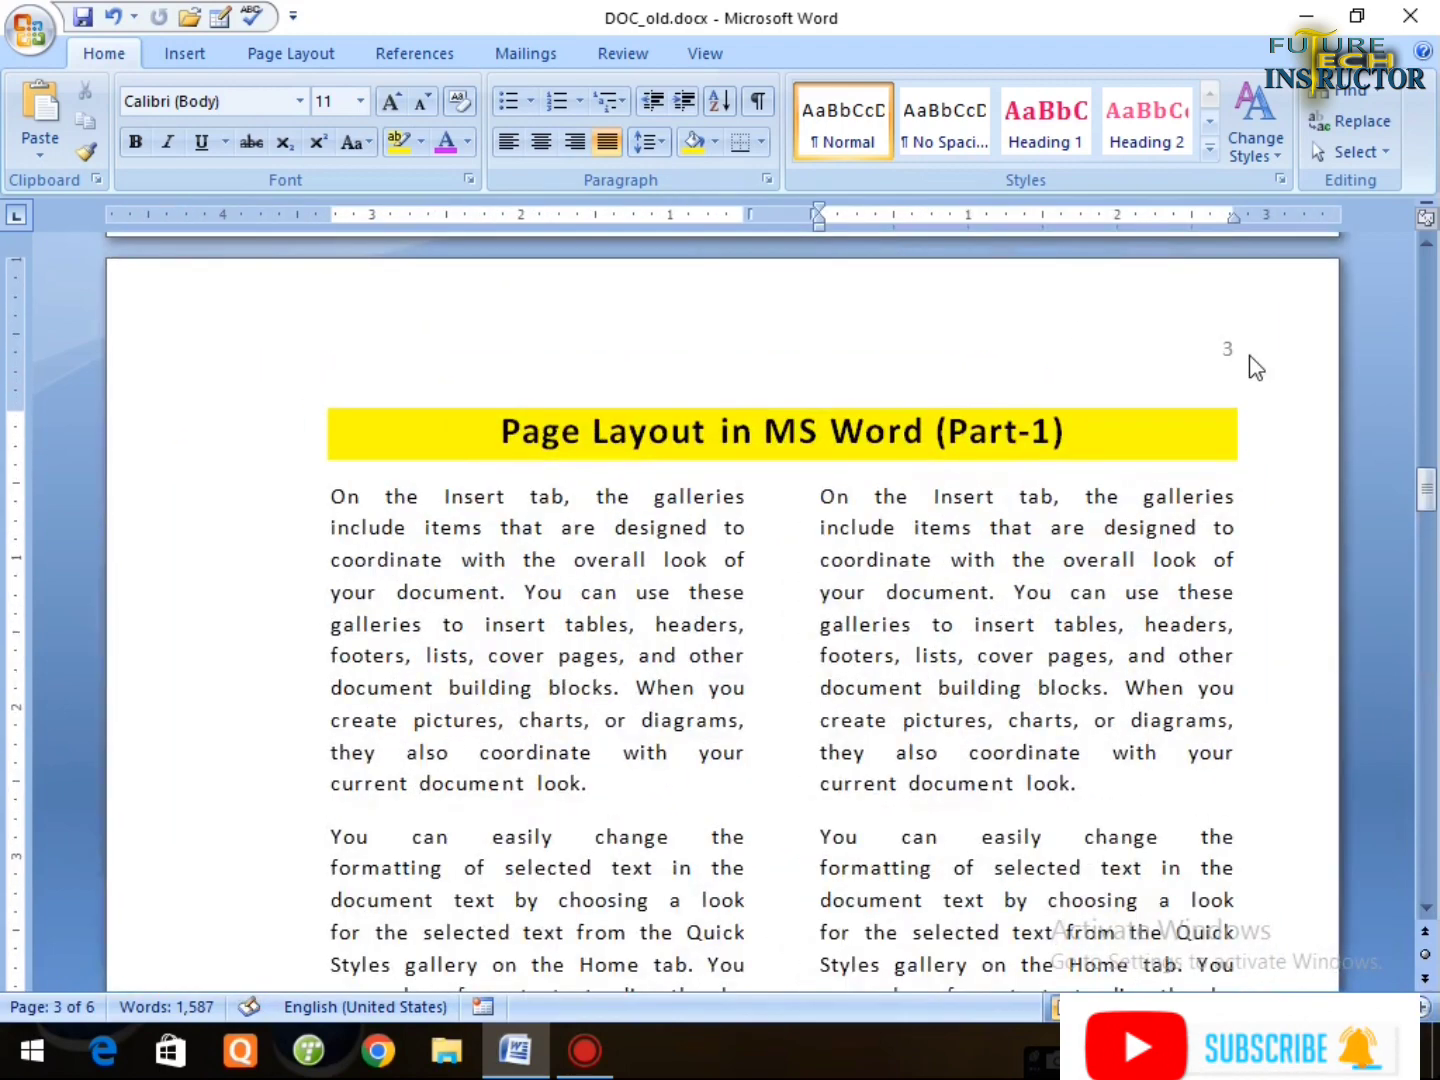
Insert an Odd Page section break before the "To change the overall look" paragraph in the first column of page 3 and check the resulting pages.
scroll(589, 738, "down", 6)
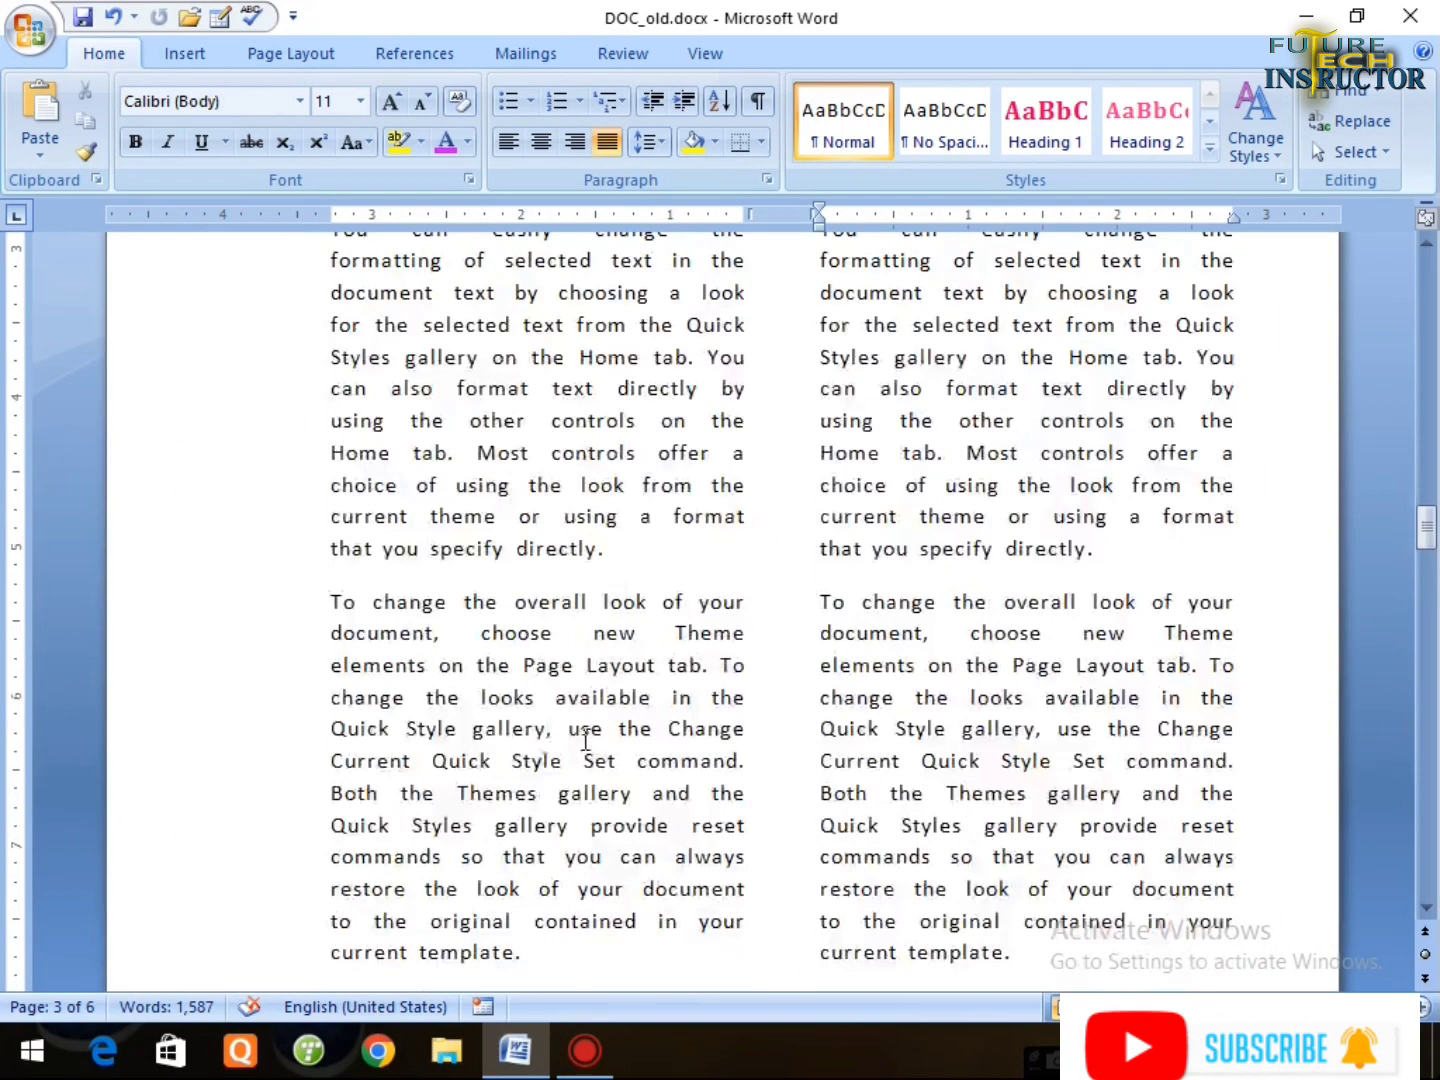
left_click(333, 602)
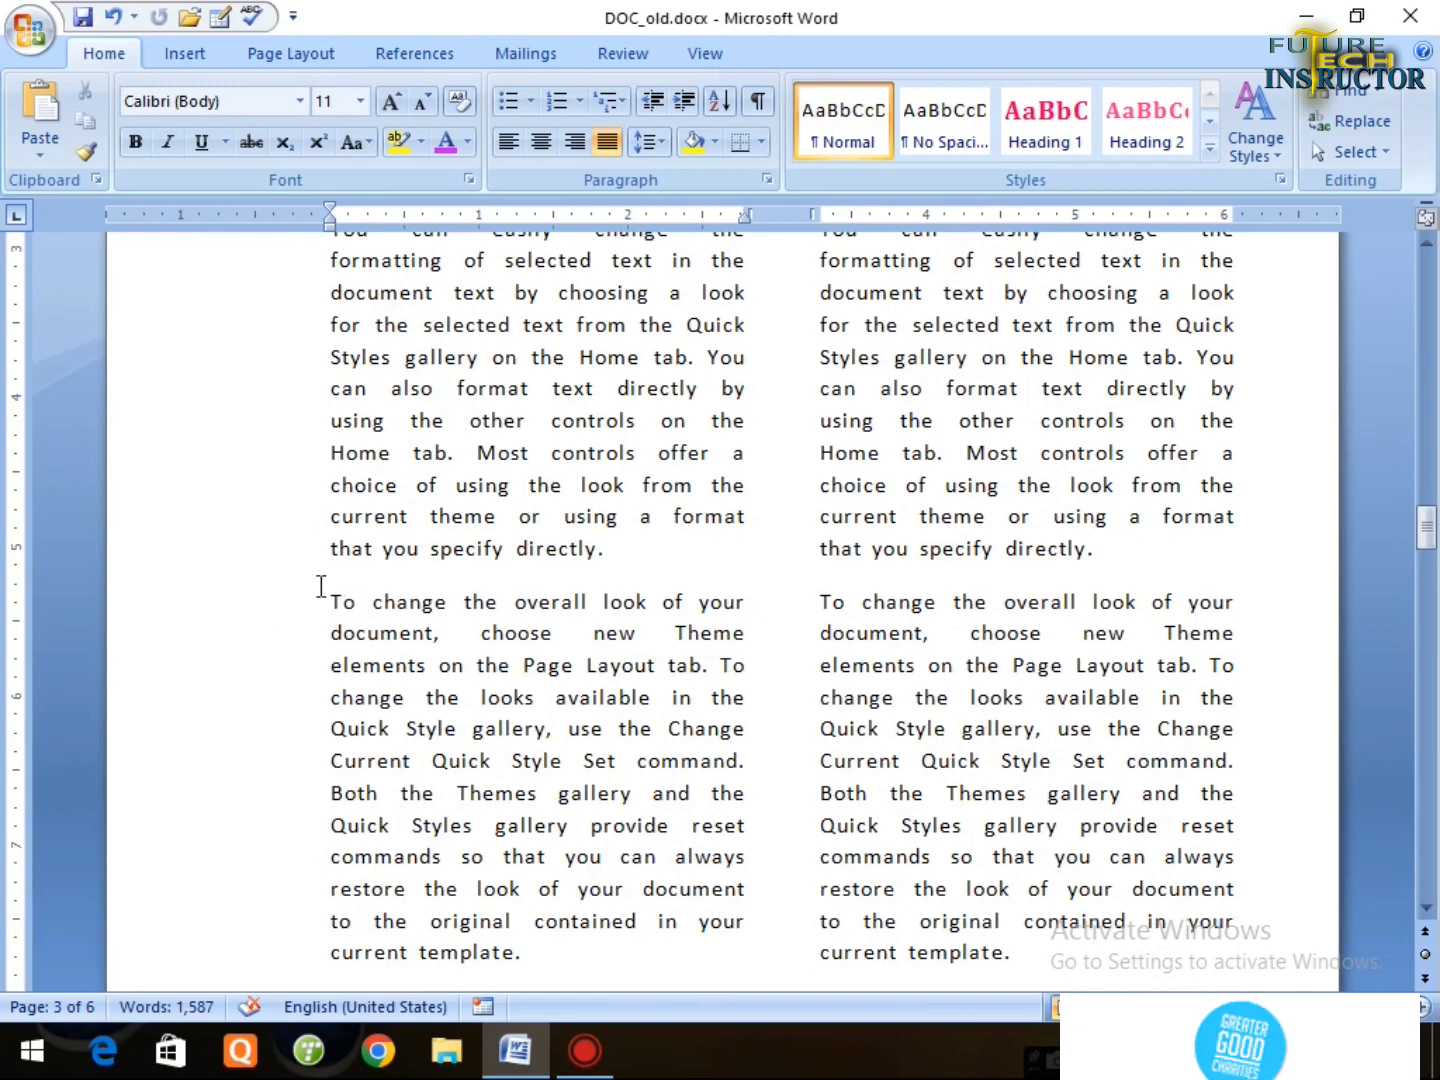
left_click(282, 54)
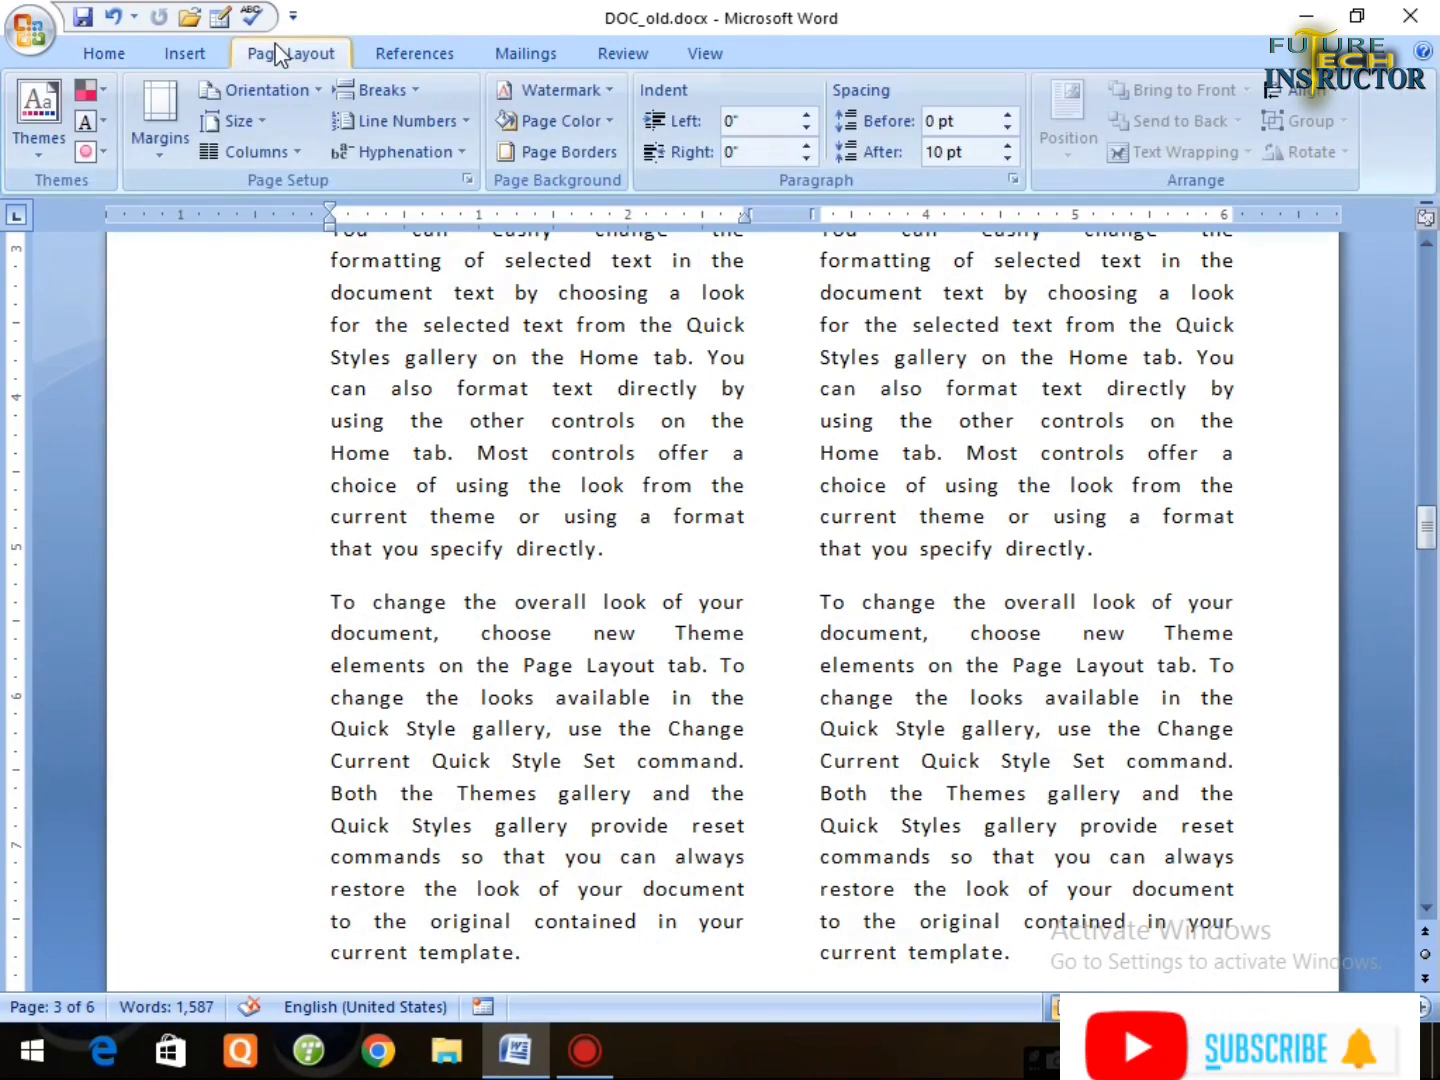
left_click(385, 90)
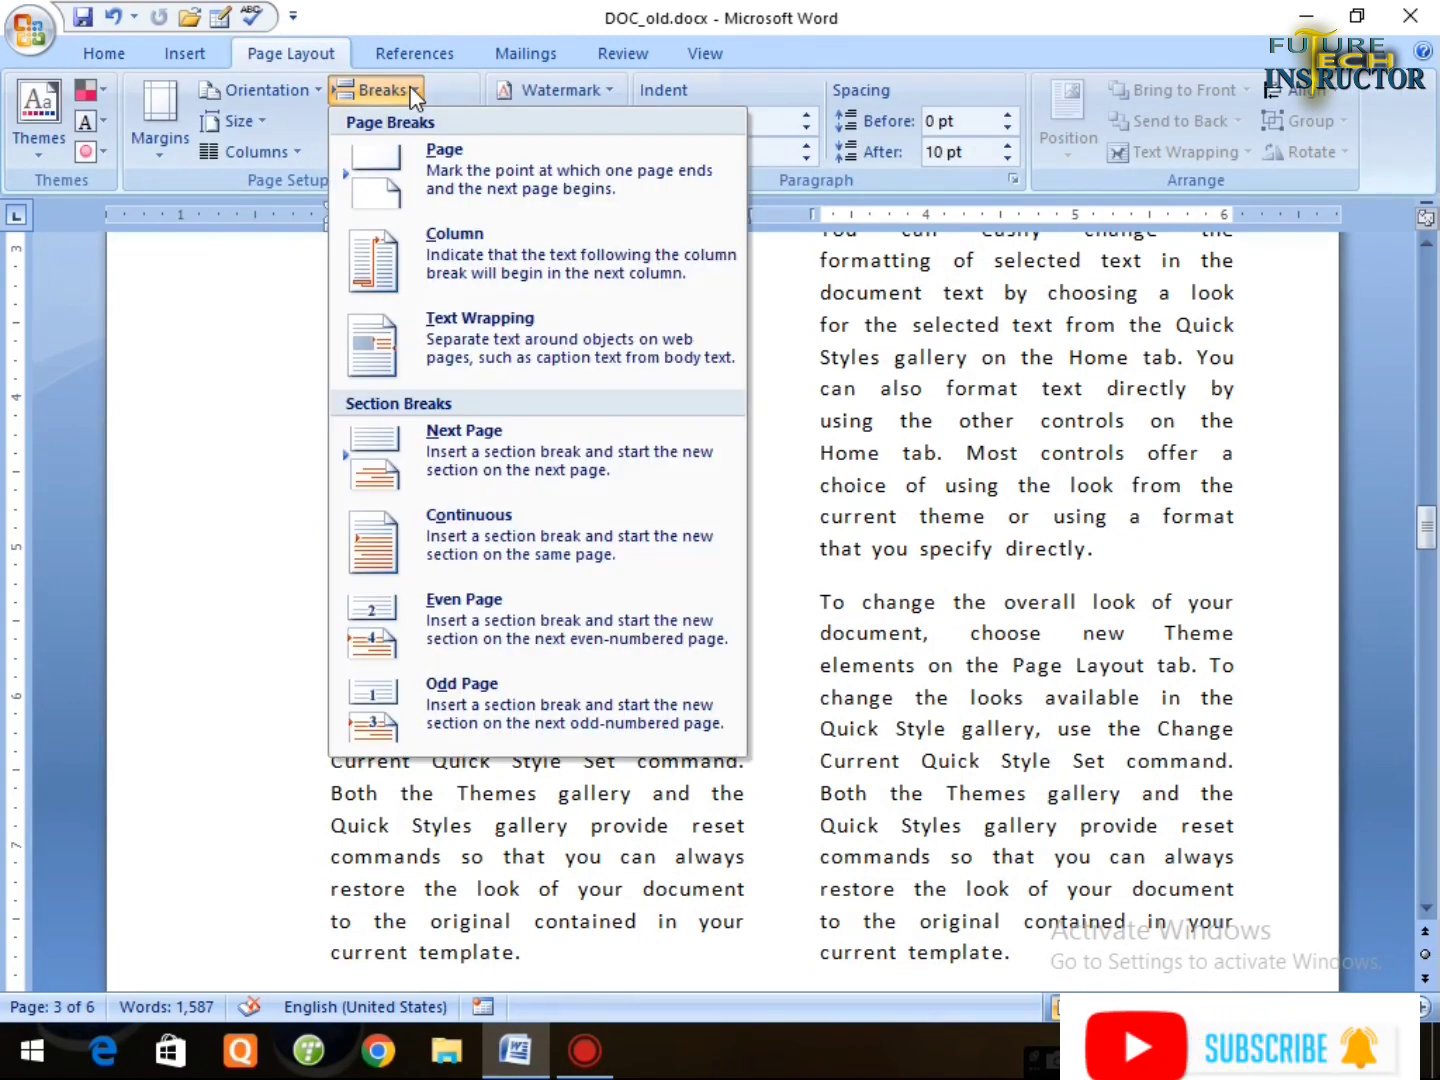
left_click(893, 598)
scroll(996, 670, "up", 6)
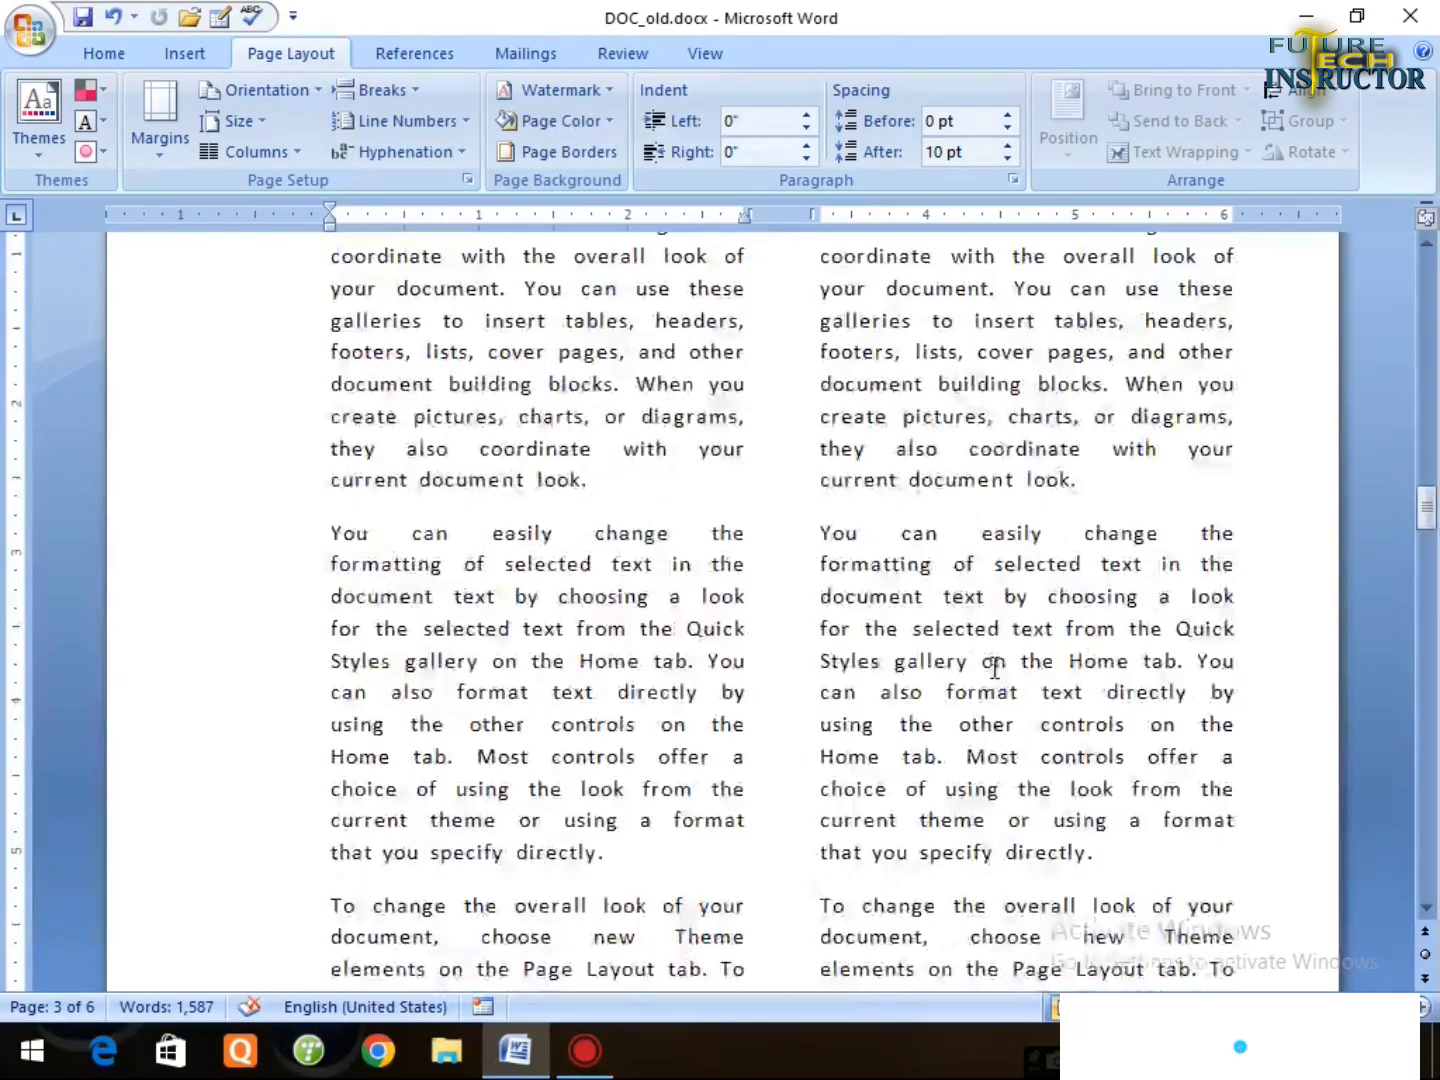
scroll(701, 699, "down", 5)
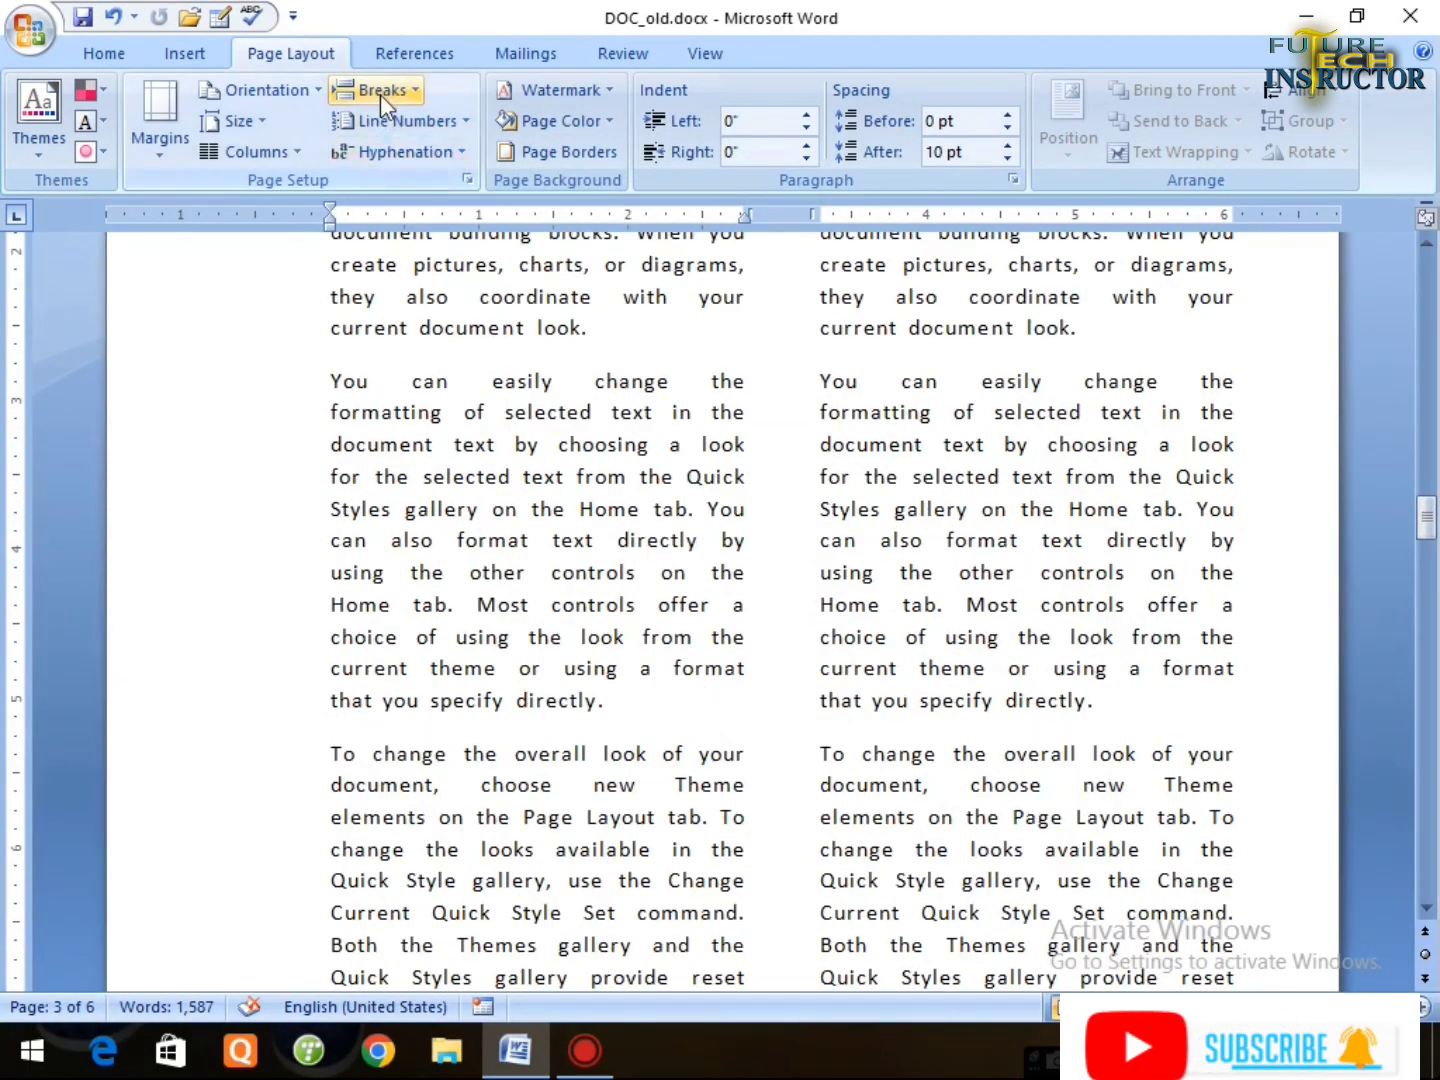
scroll(871, 665, "up", 6)
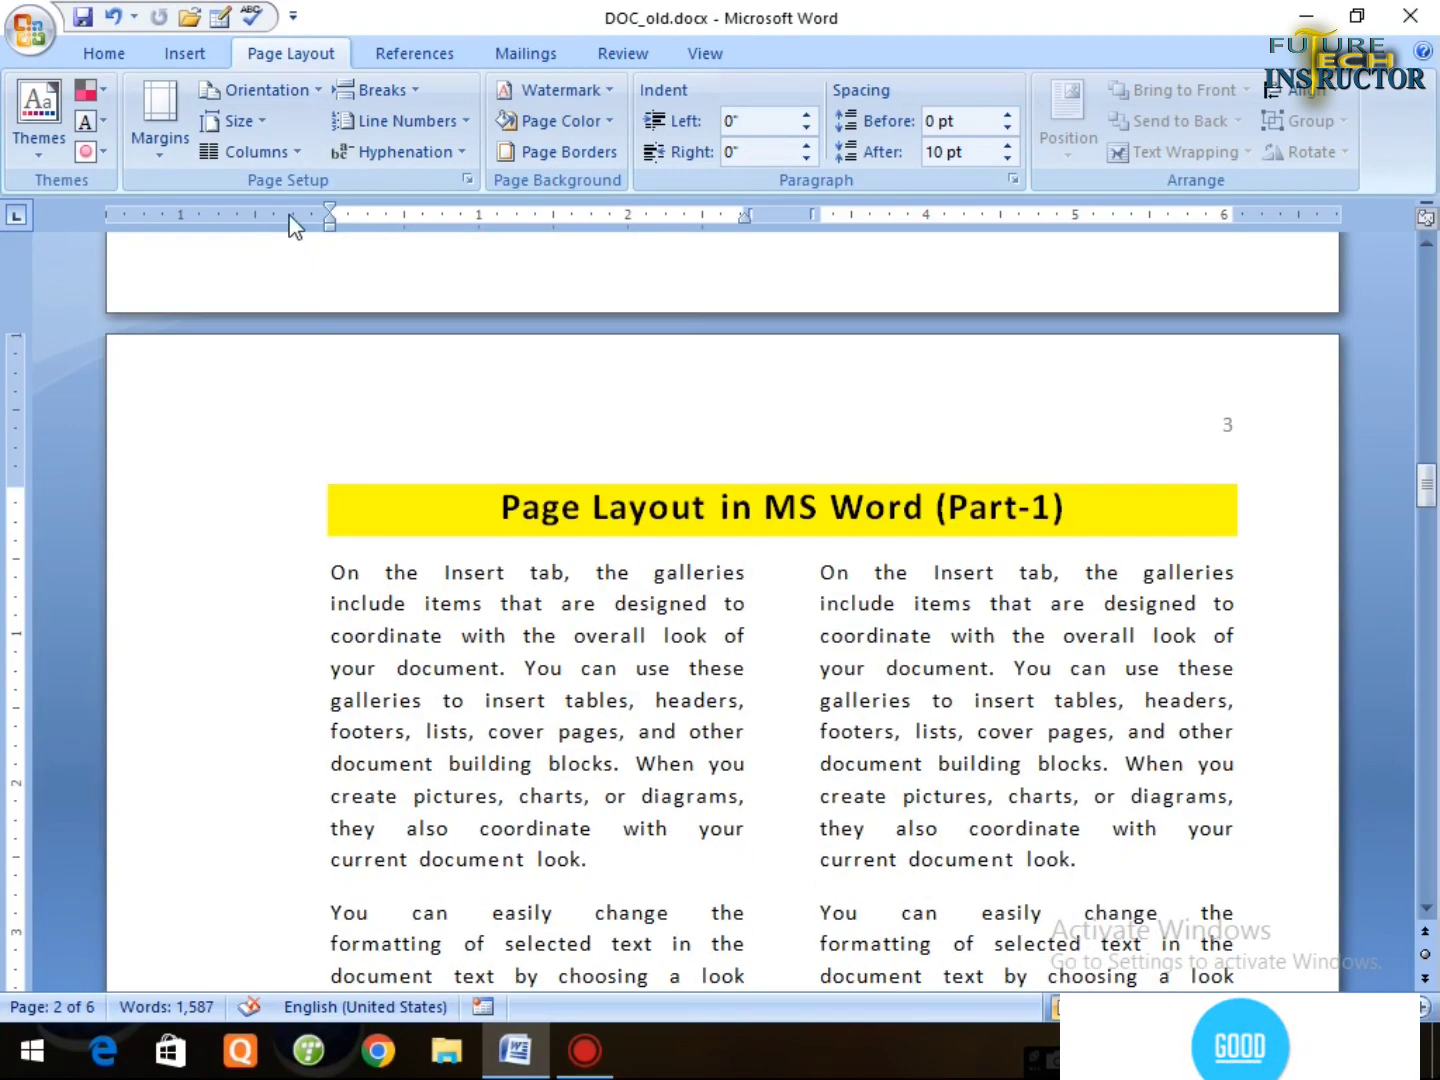
left_click(418, 85)
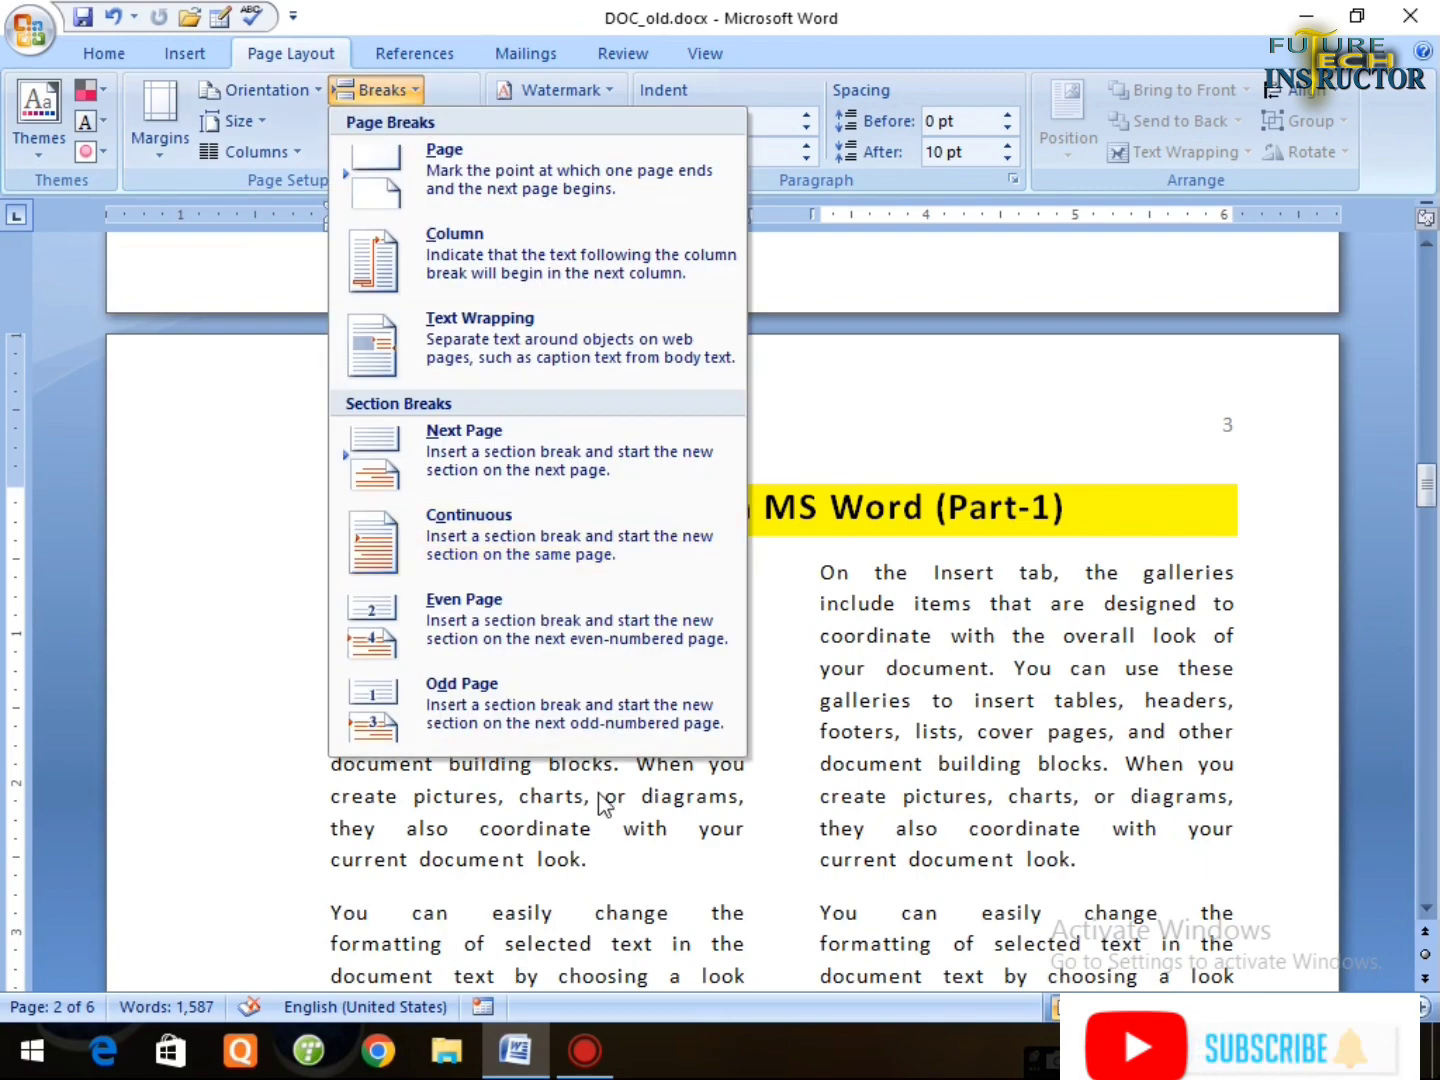
scroll(599, 800, "down", 6)
left_click(284, 672)
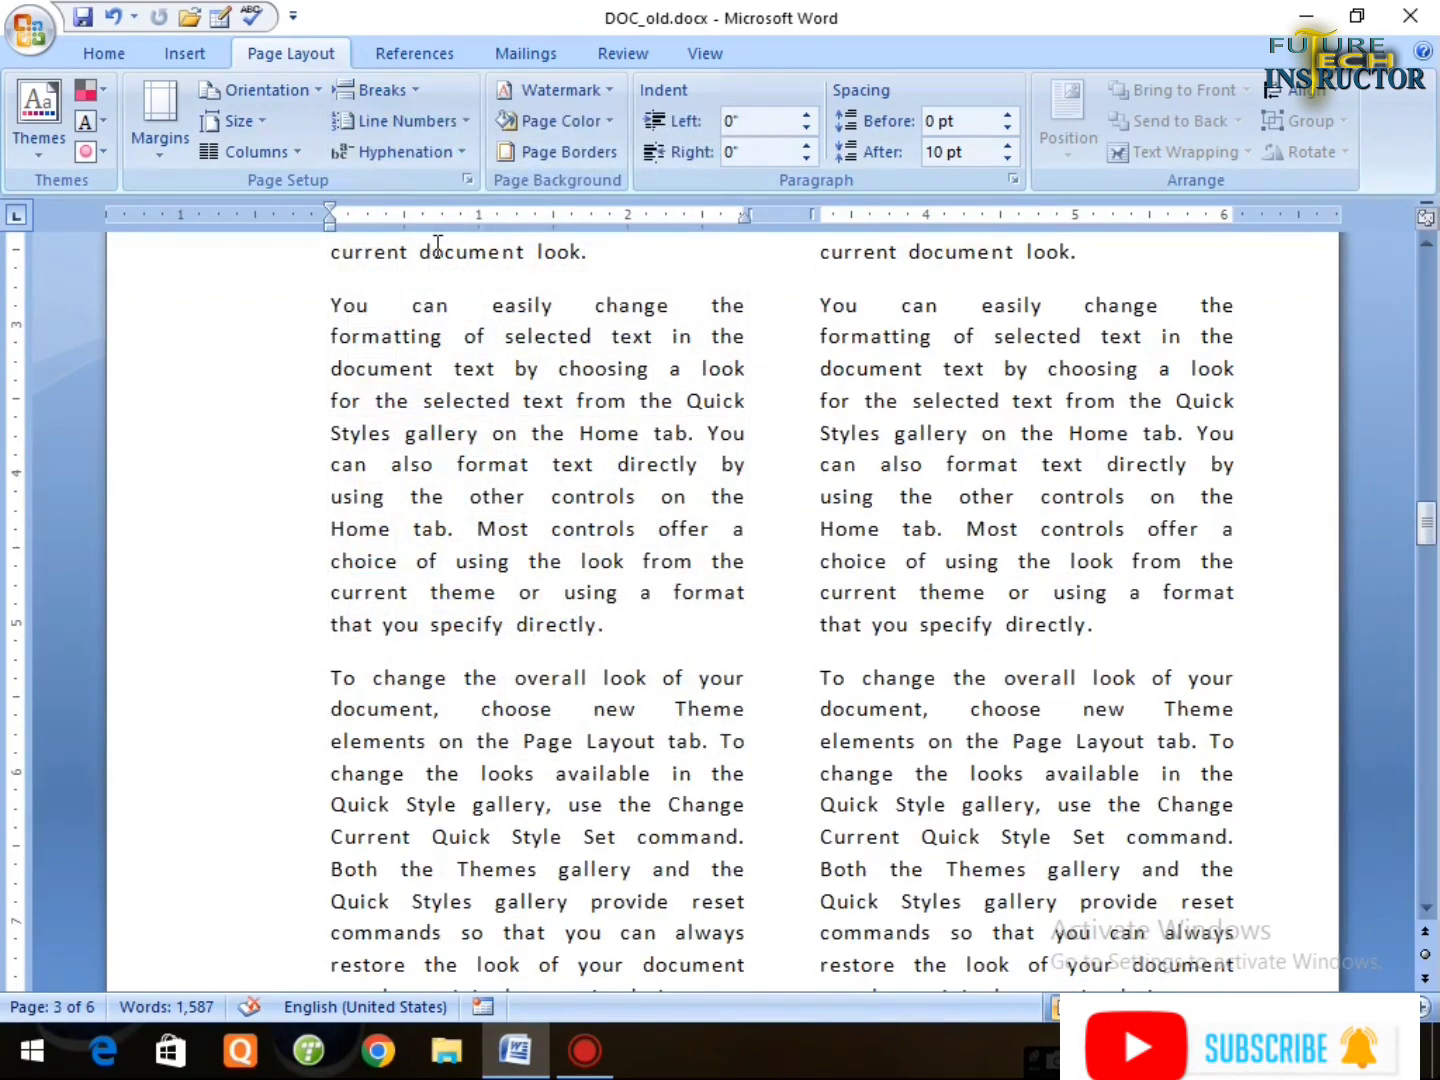
left_click(415, 86)
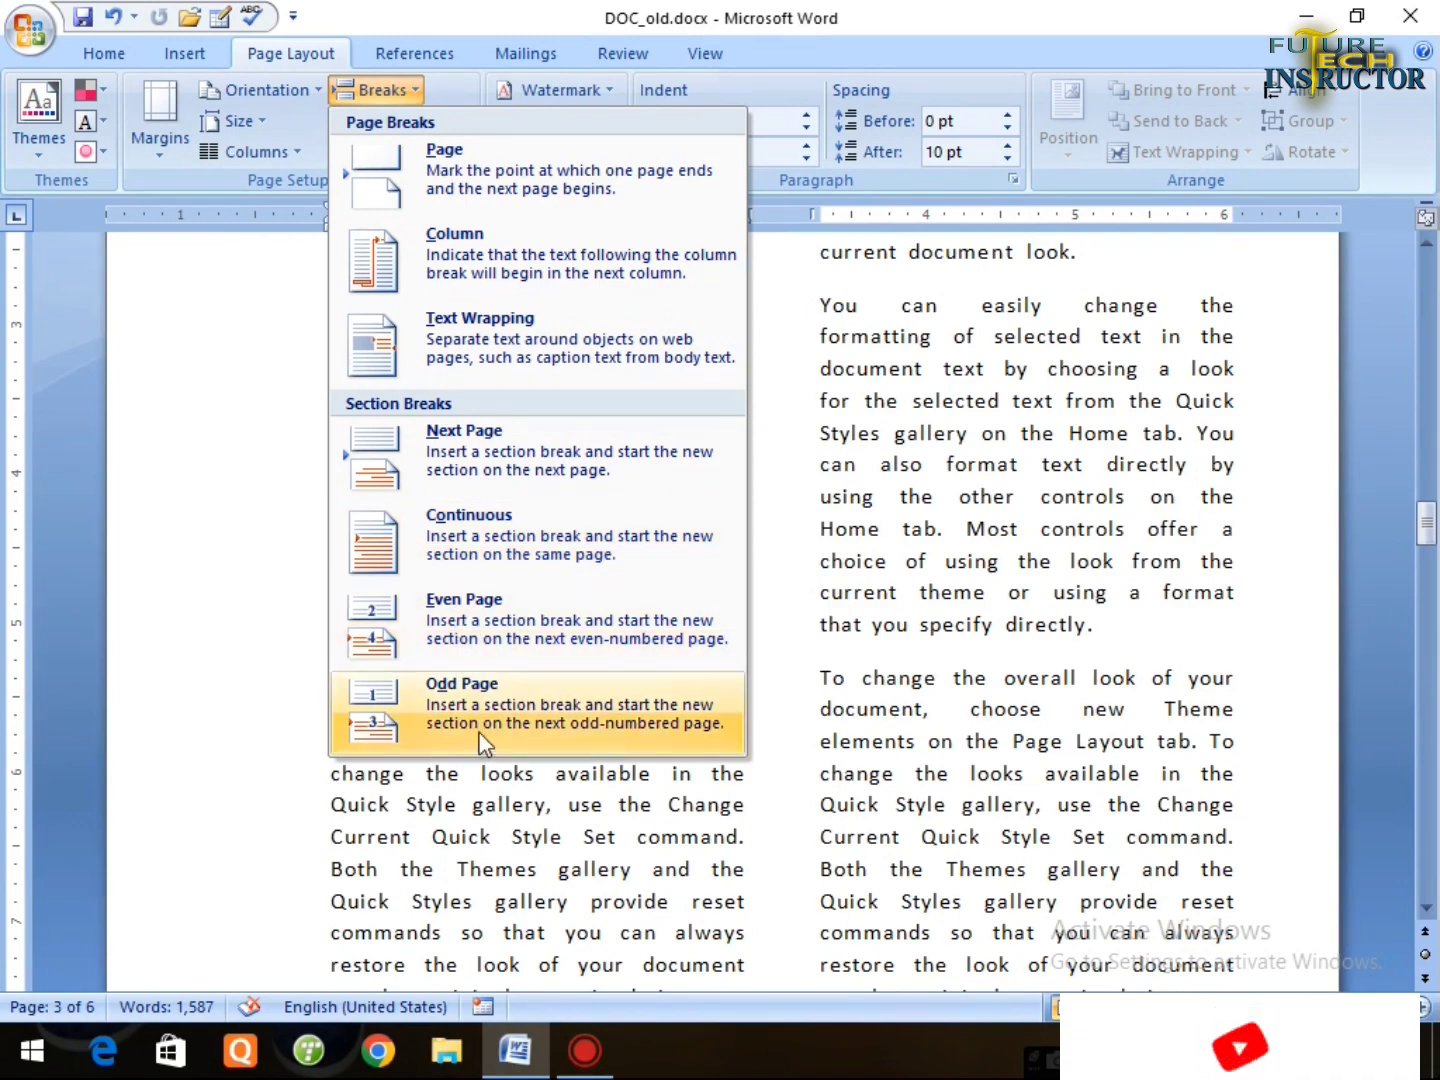
left_click(491, 697)
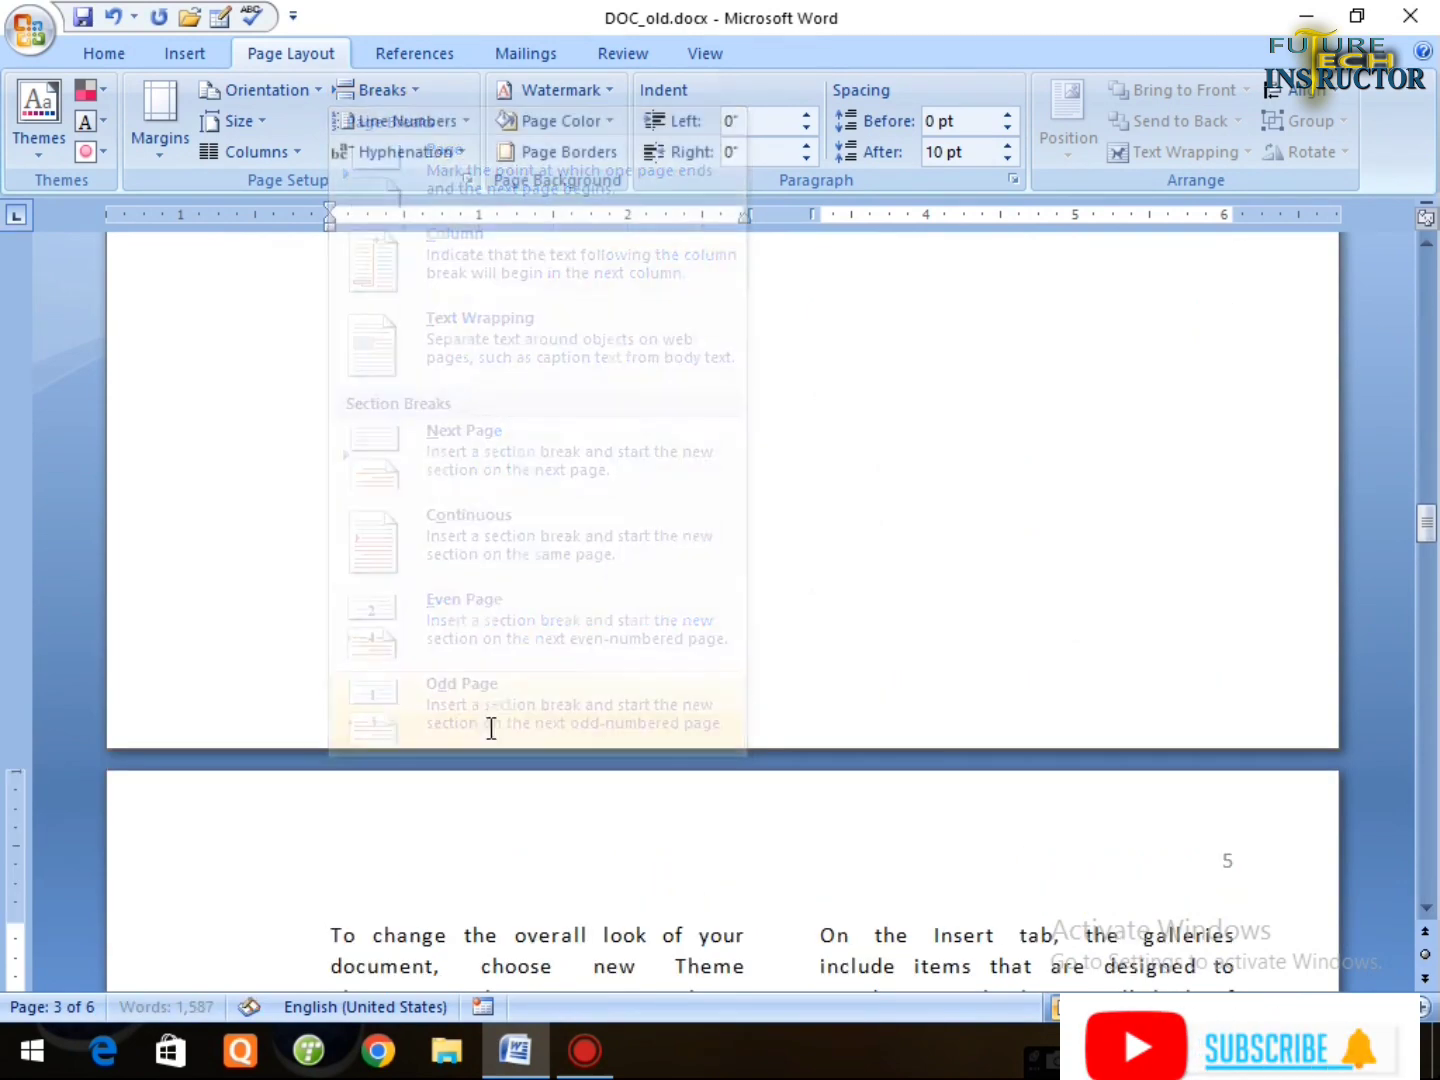
scroll(1049, 535, "up", 20)
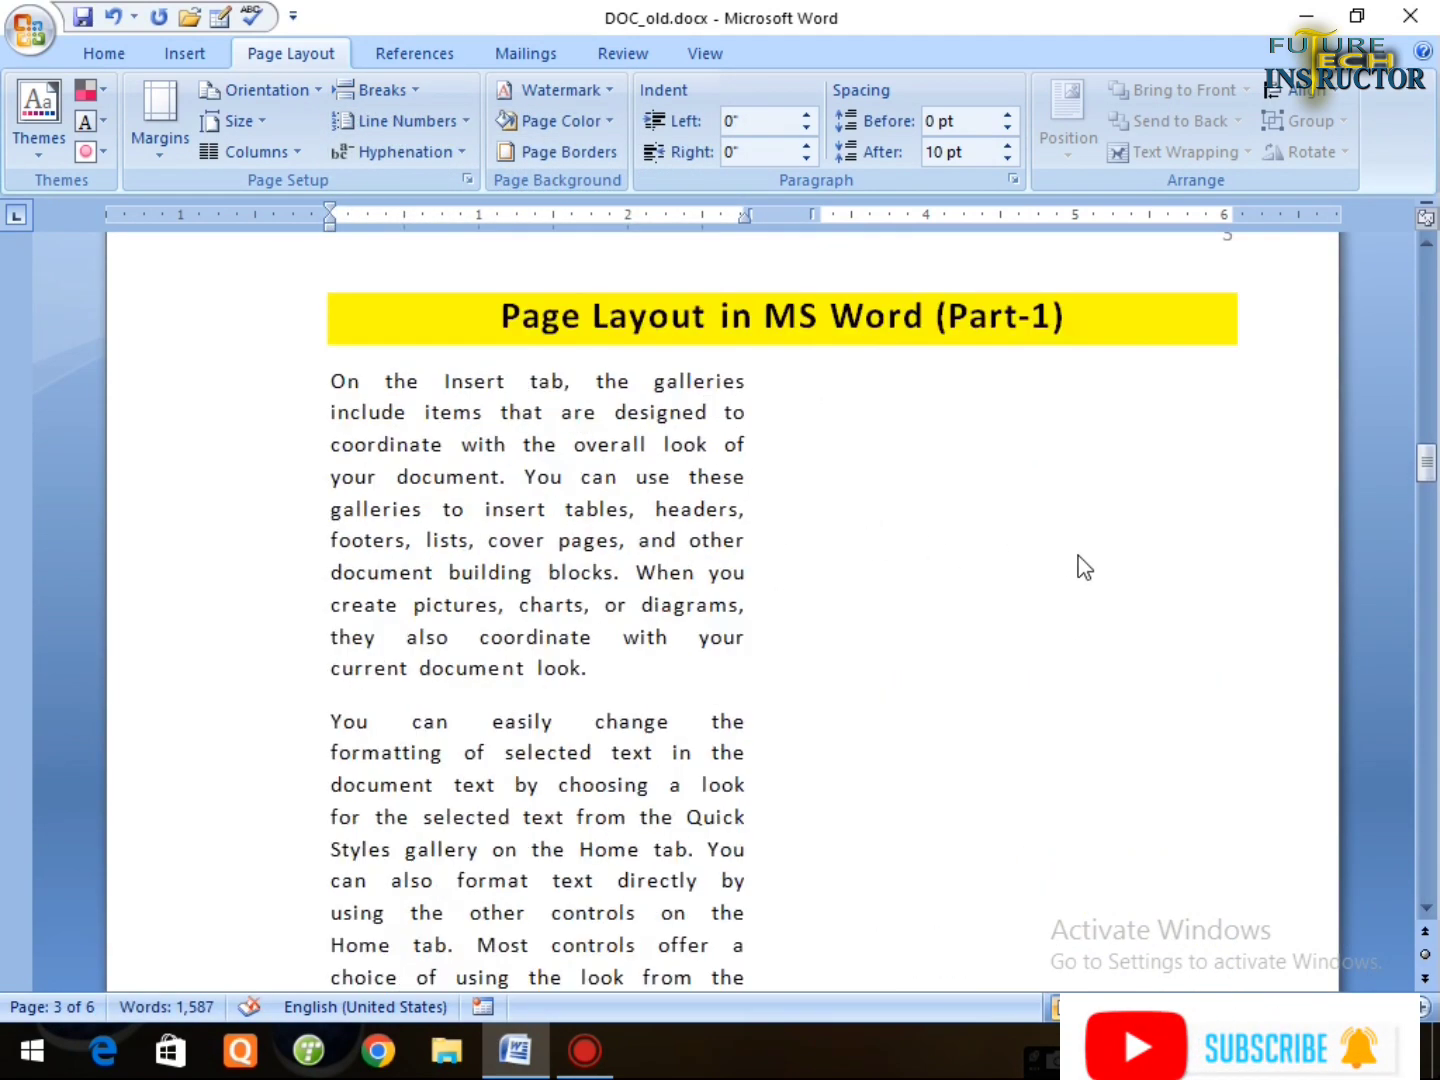
scroll(1146, 499, "down", 5)
scroll(1255, 614, "down", 20)
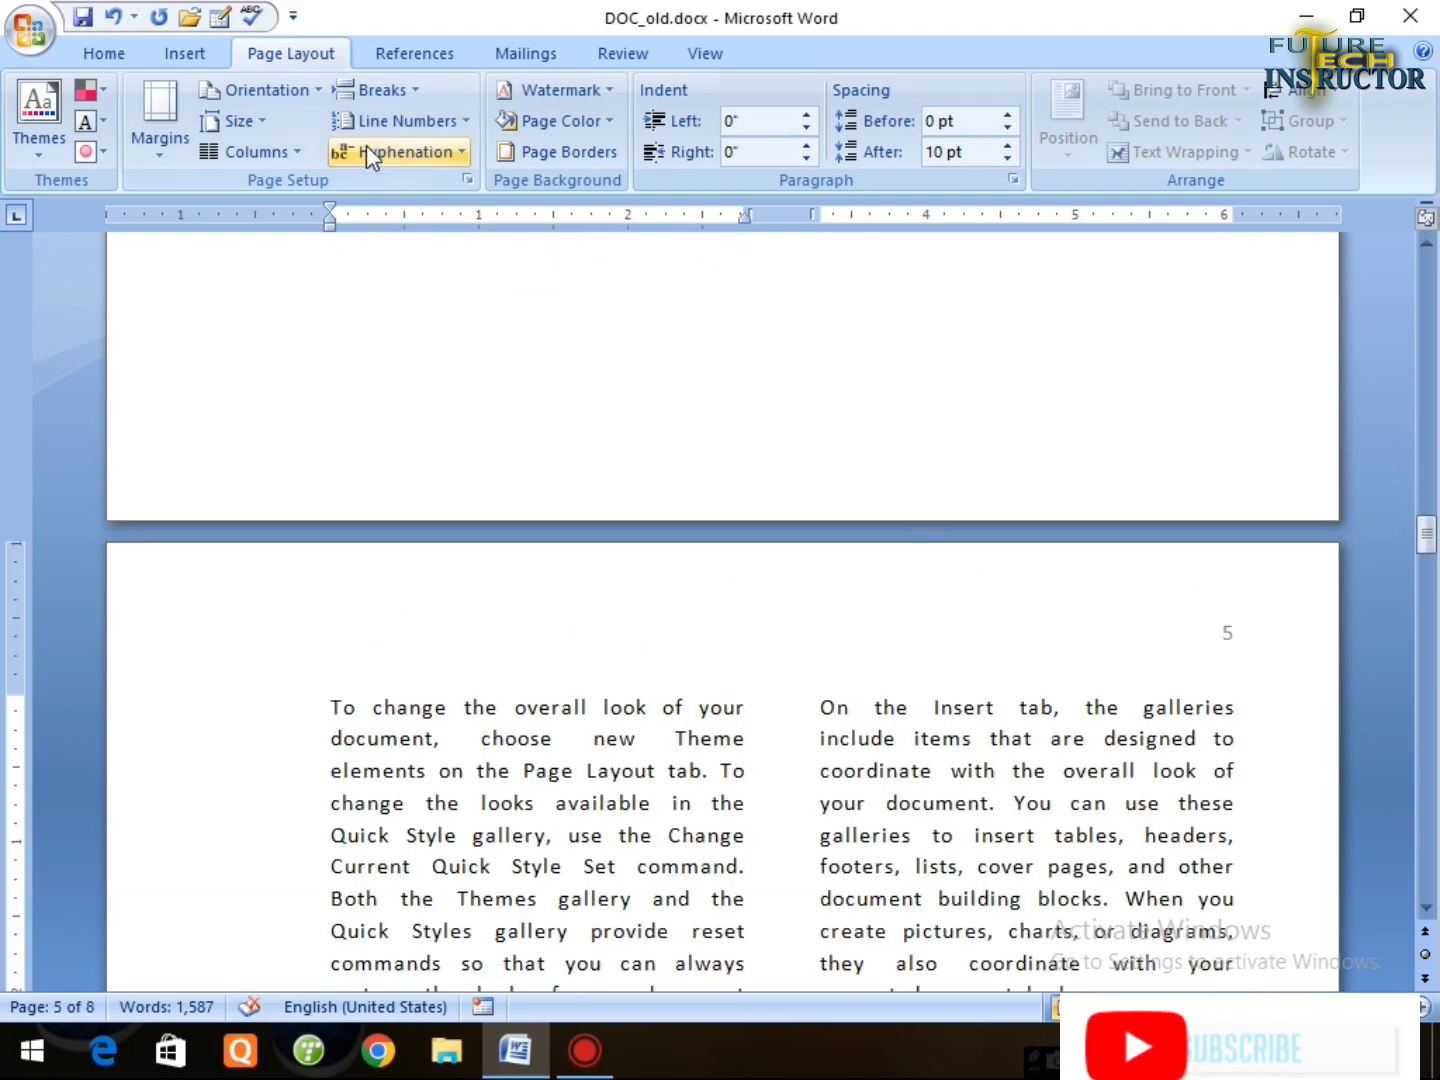
Review the available break types and look over pages 3 to 5 around the Odd Page section break.
left_click(421, 92)
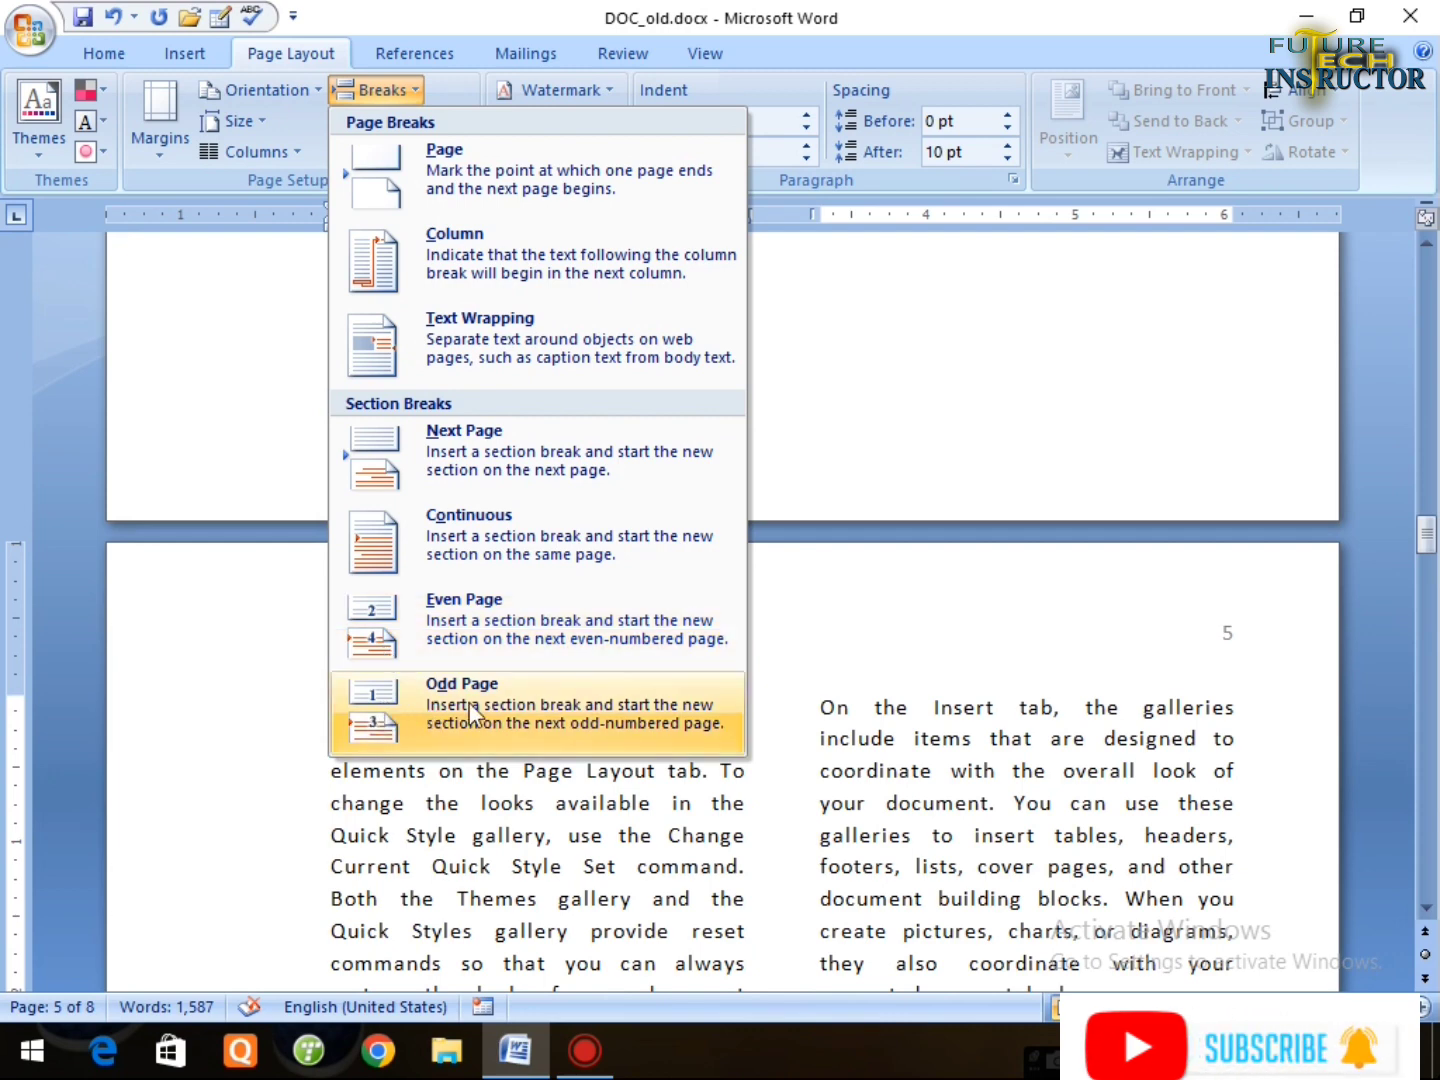
left_click(402, 17)
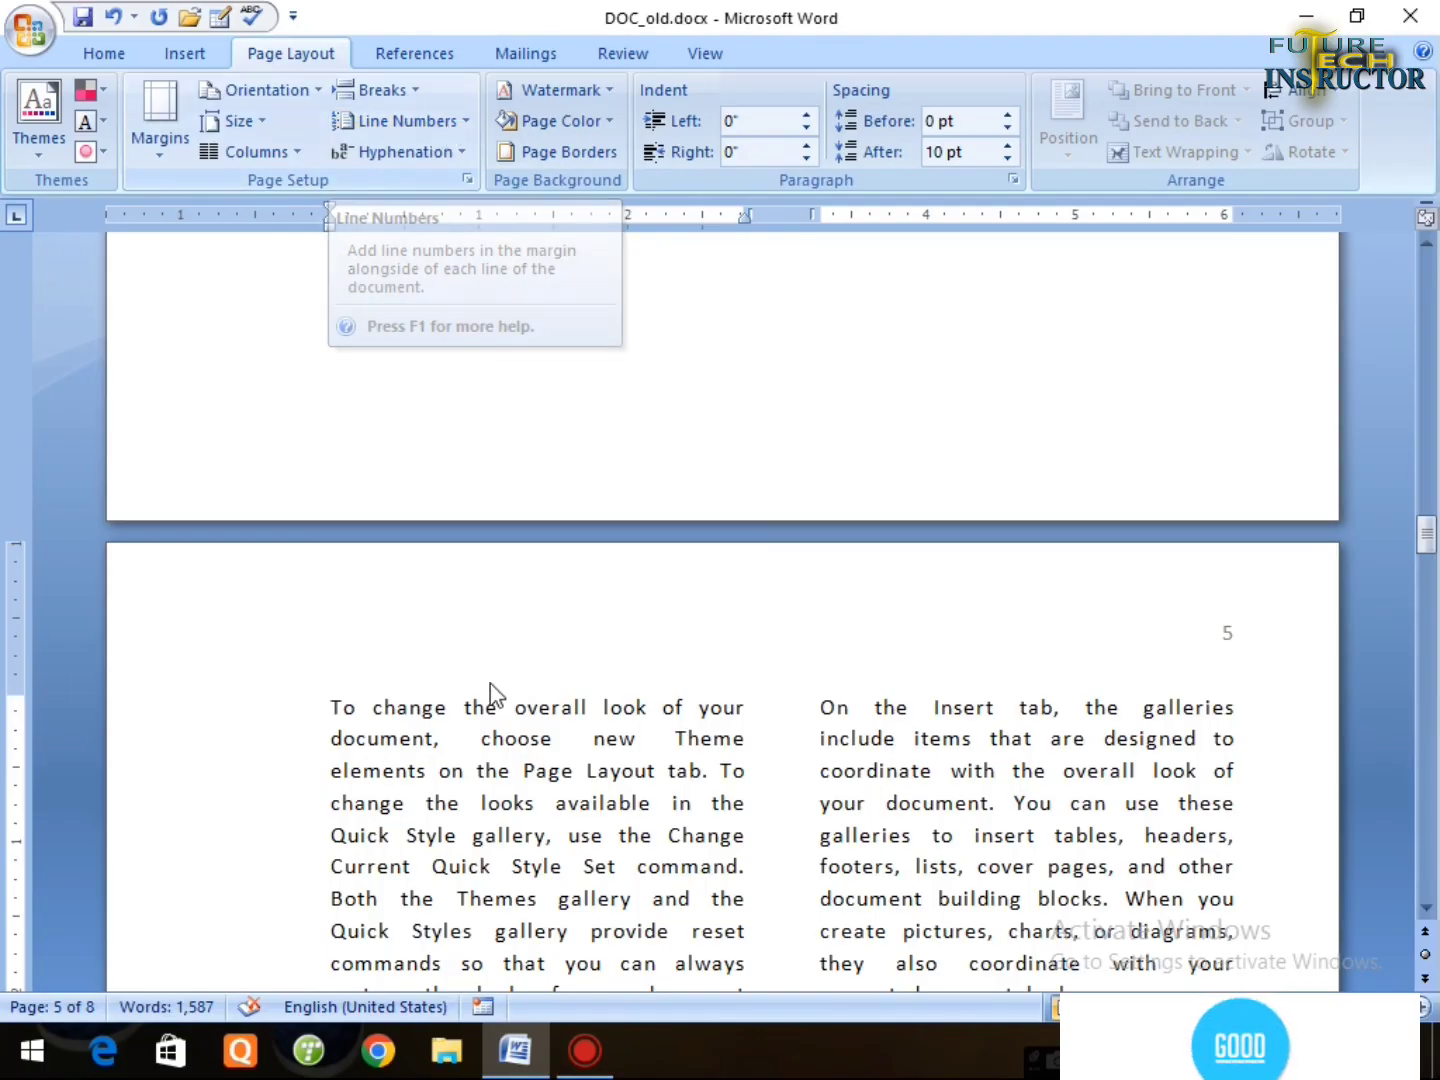
scroll(561, 709, "up", 10)
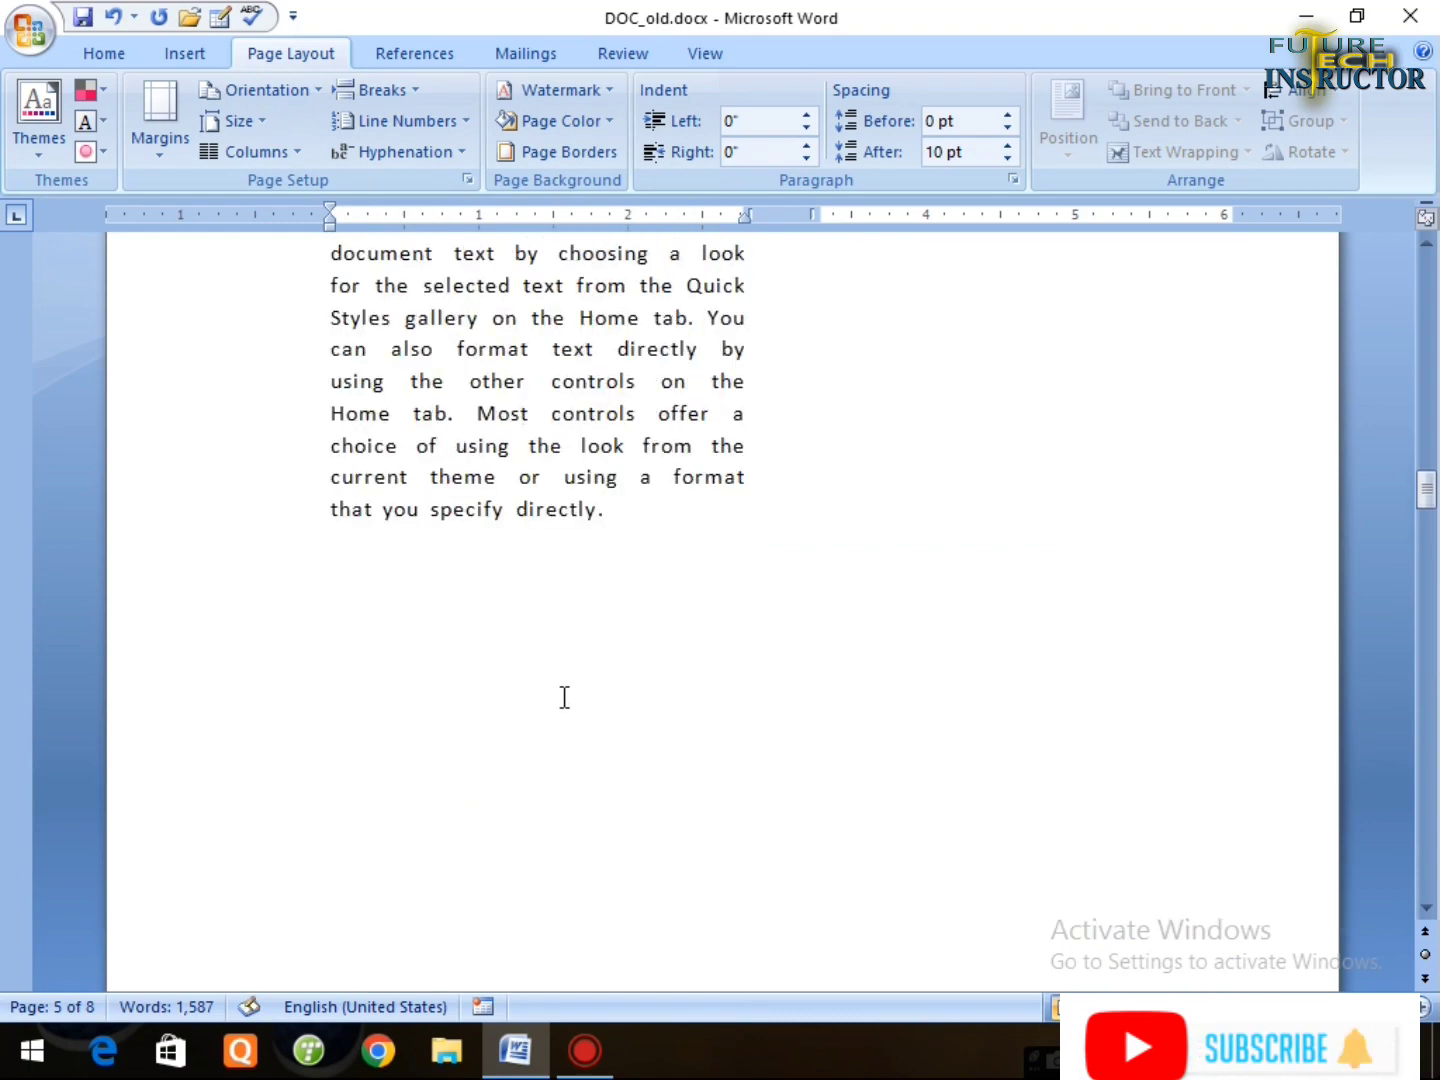
scroll(569, 700, "up", 20)
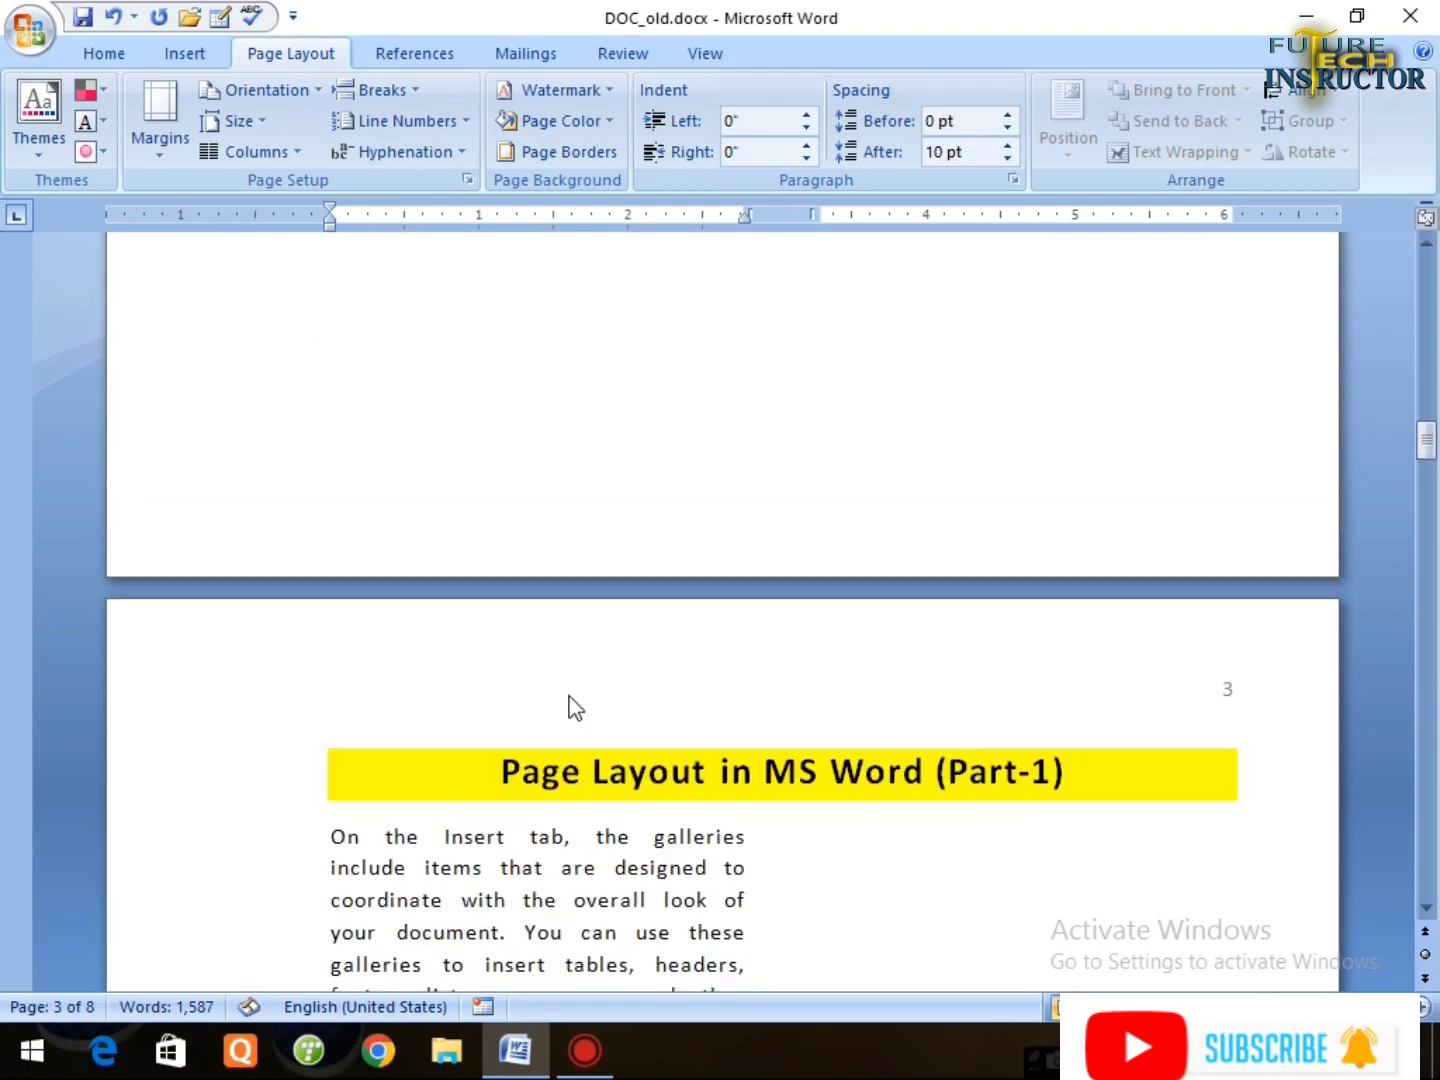
scroll(572, 697, "down", 15)
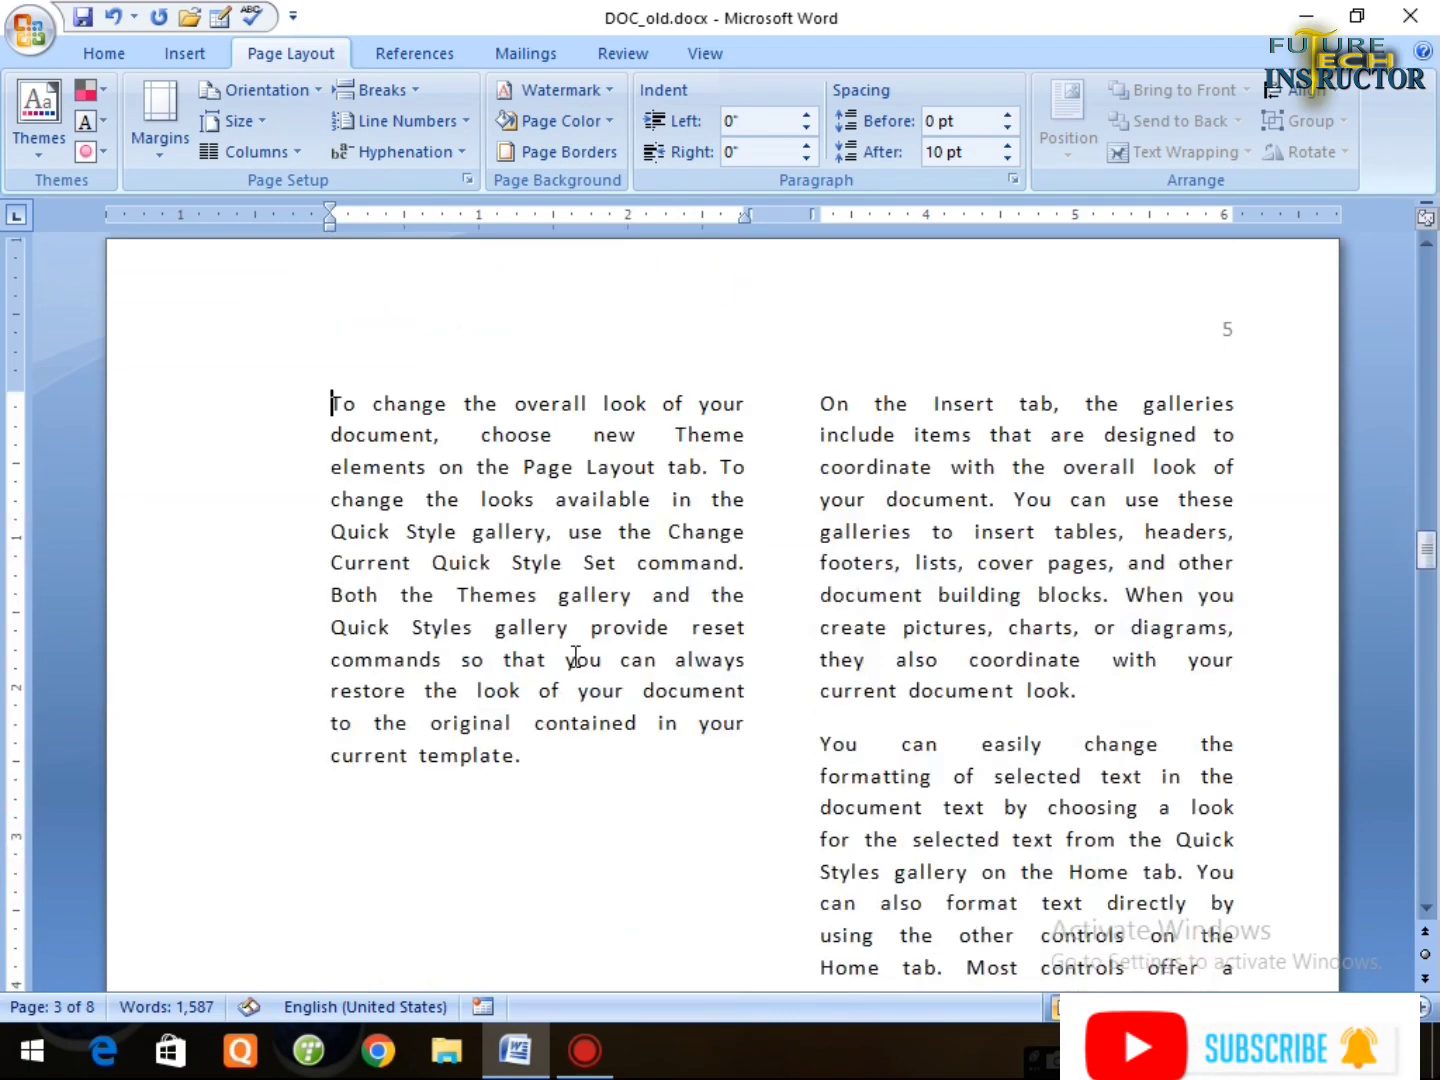
Turn on Continuous line numbering for the section holding the two paragraphs around the quote picture on page 6.
scroll(576, 657, "down", 15)
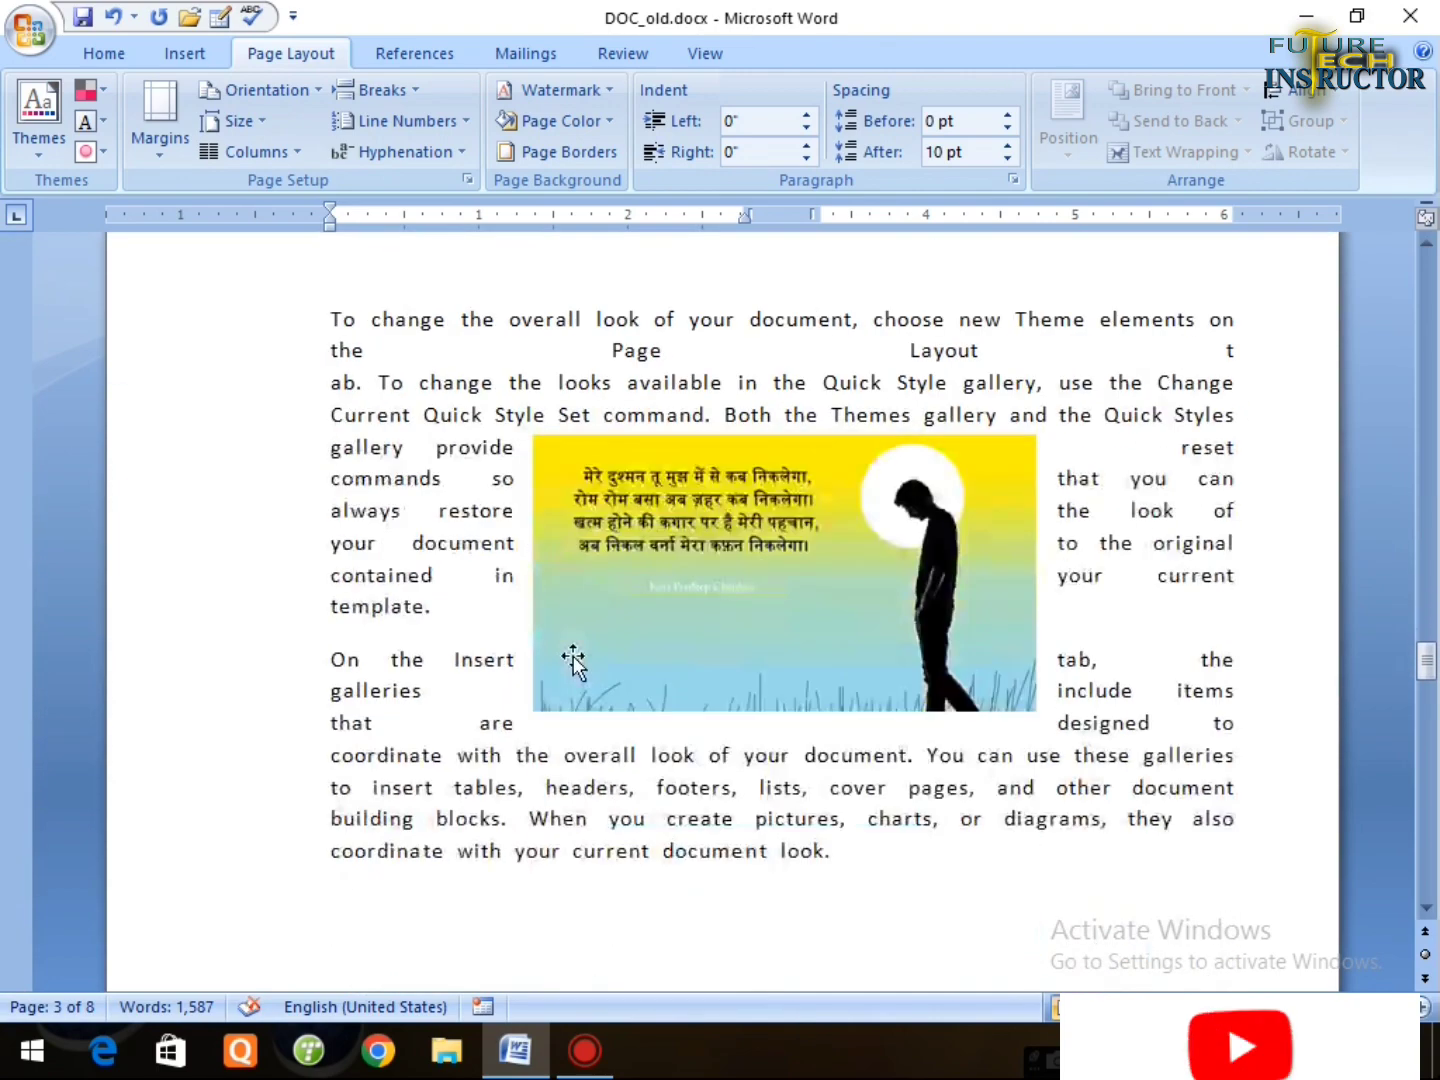
scroll(576, 657, "up", 6)
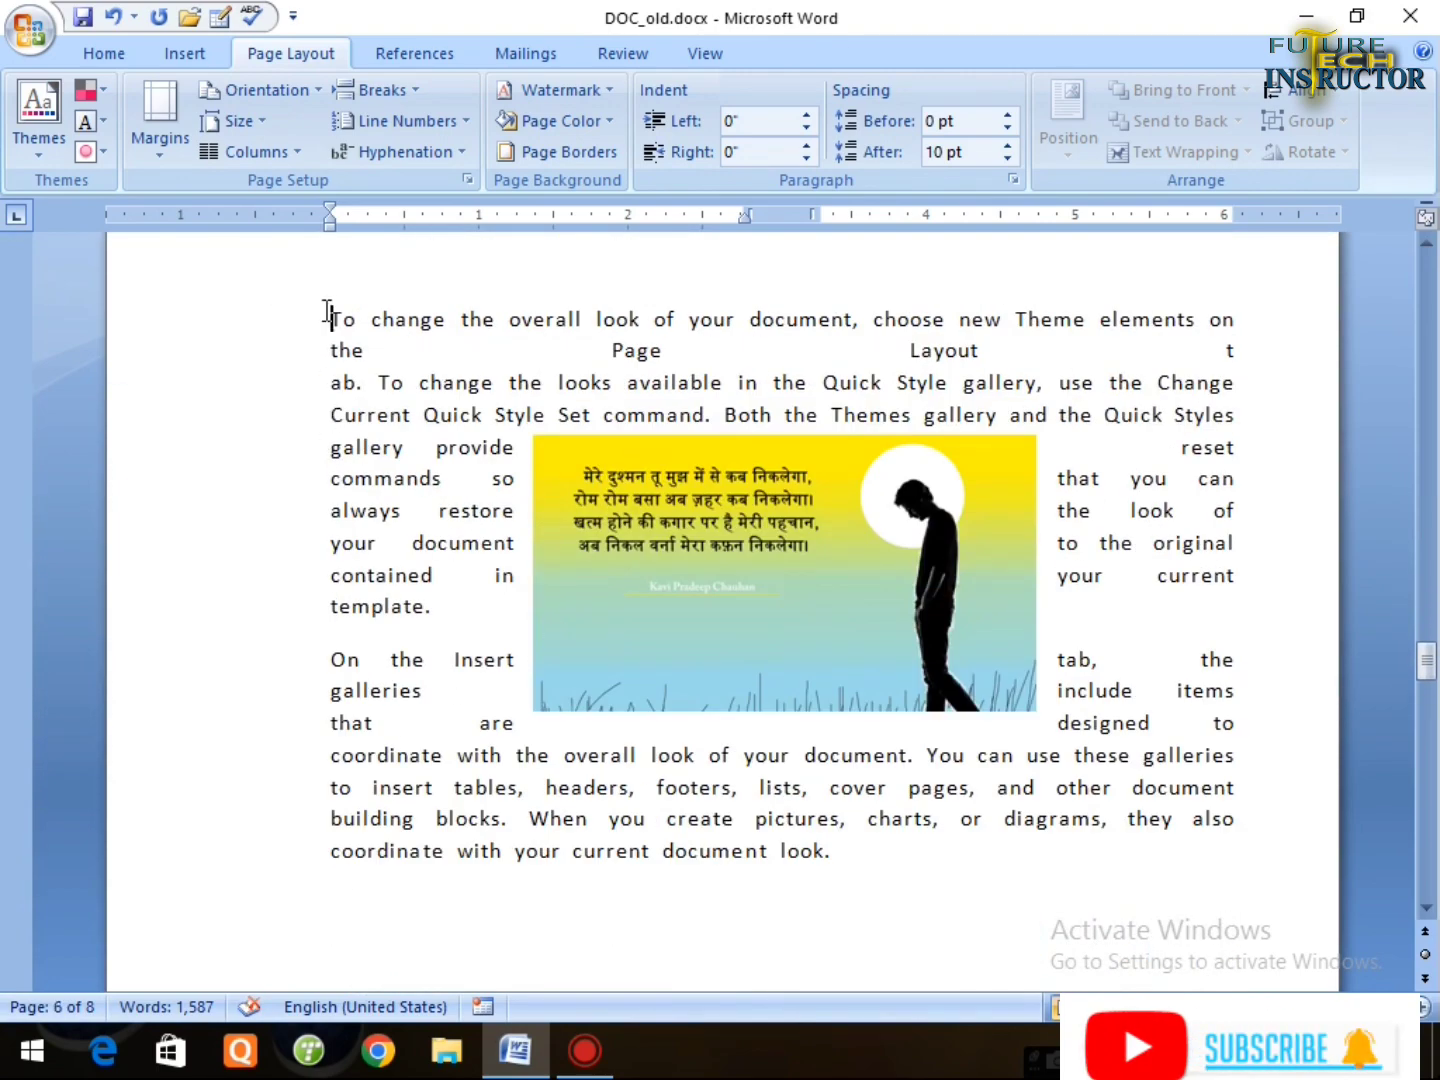
left_click_drag(328, 313, 1202, 878)
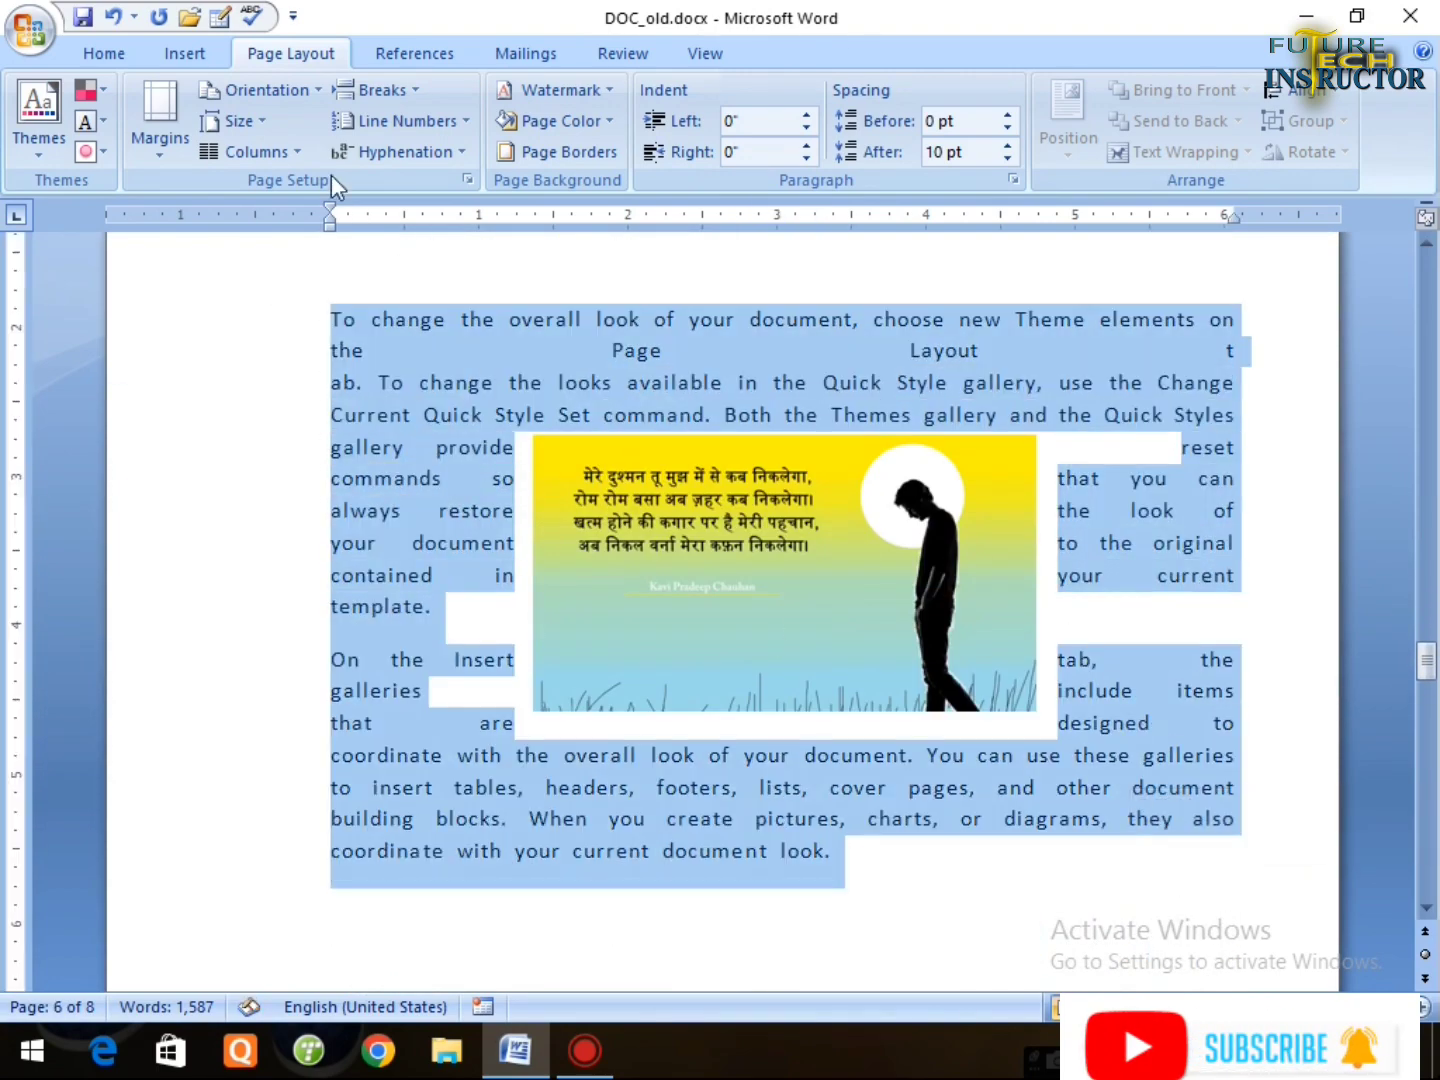
left_click(405, 122)
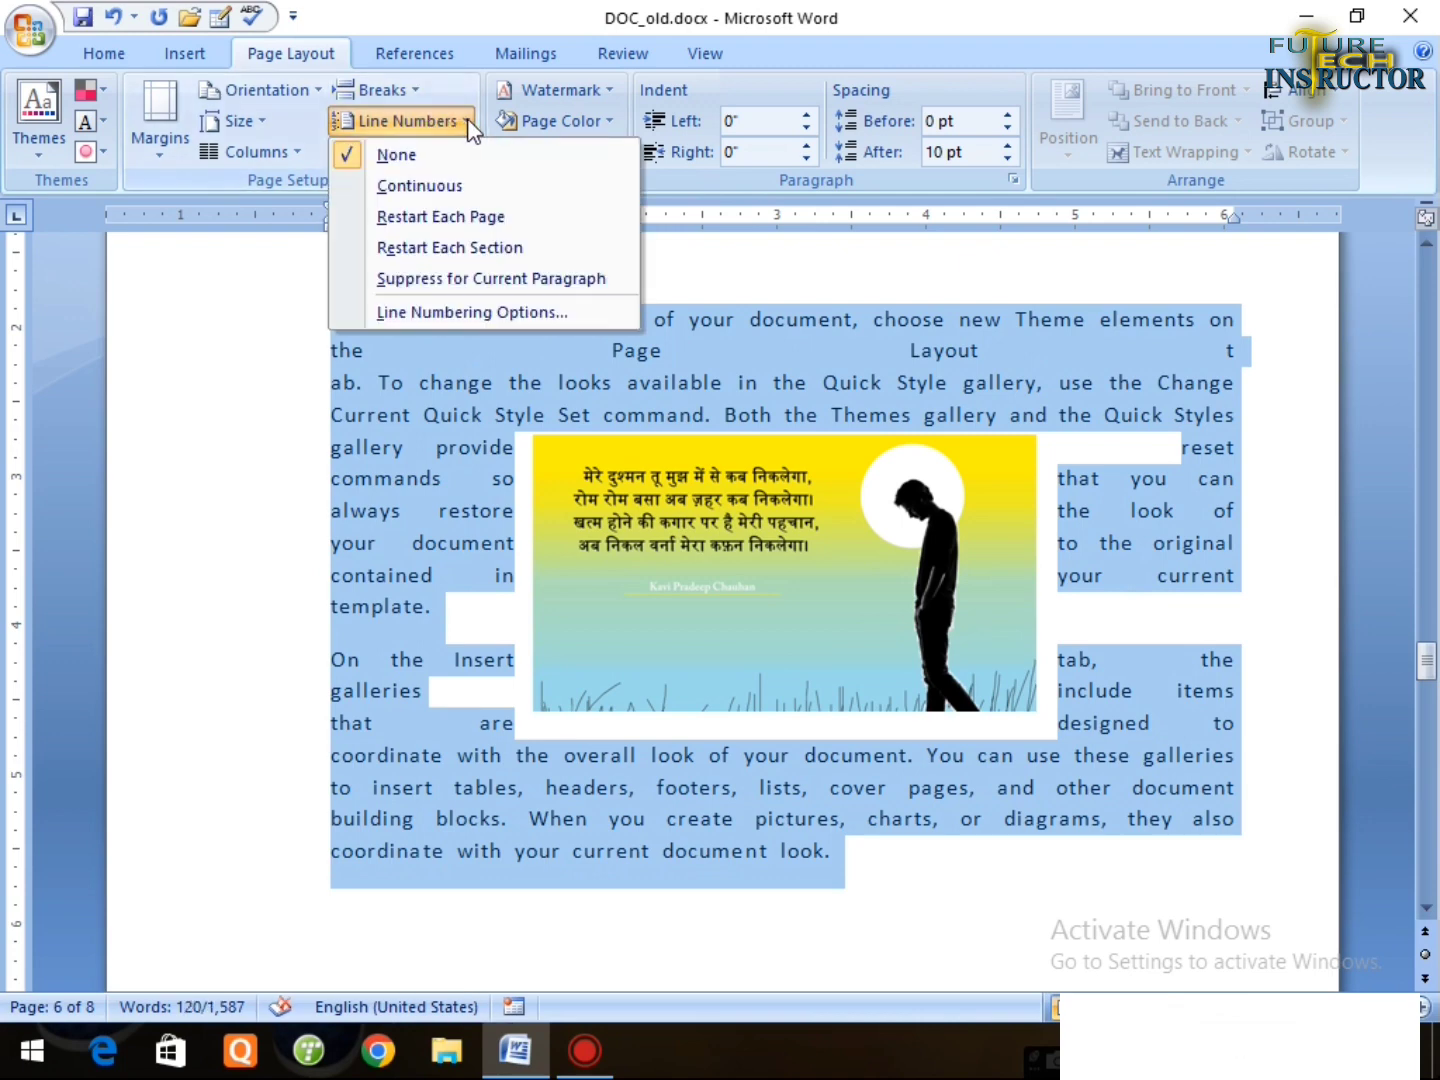
left_click(422, 190)
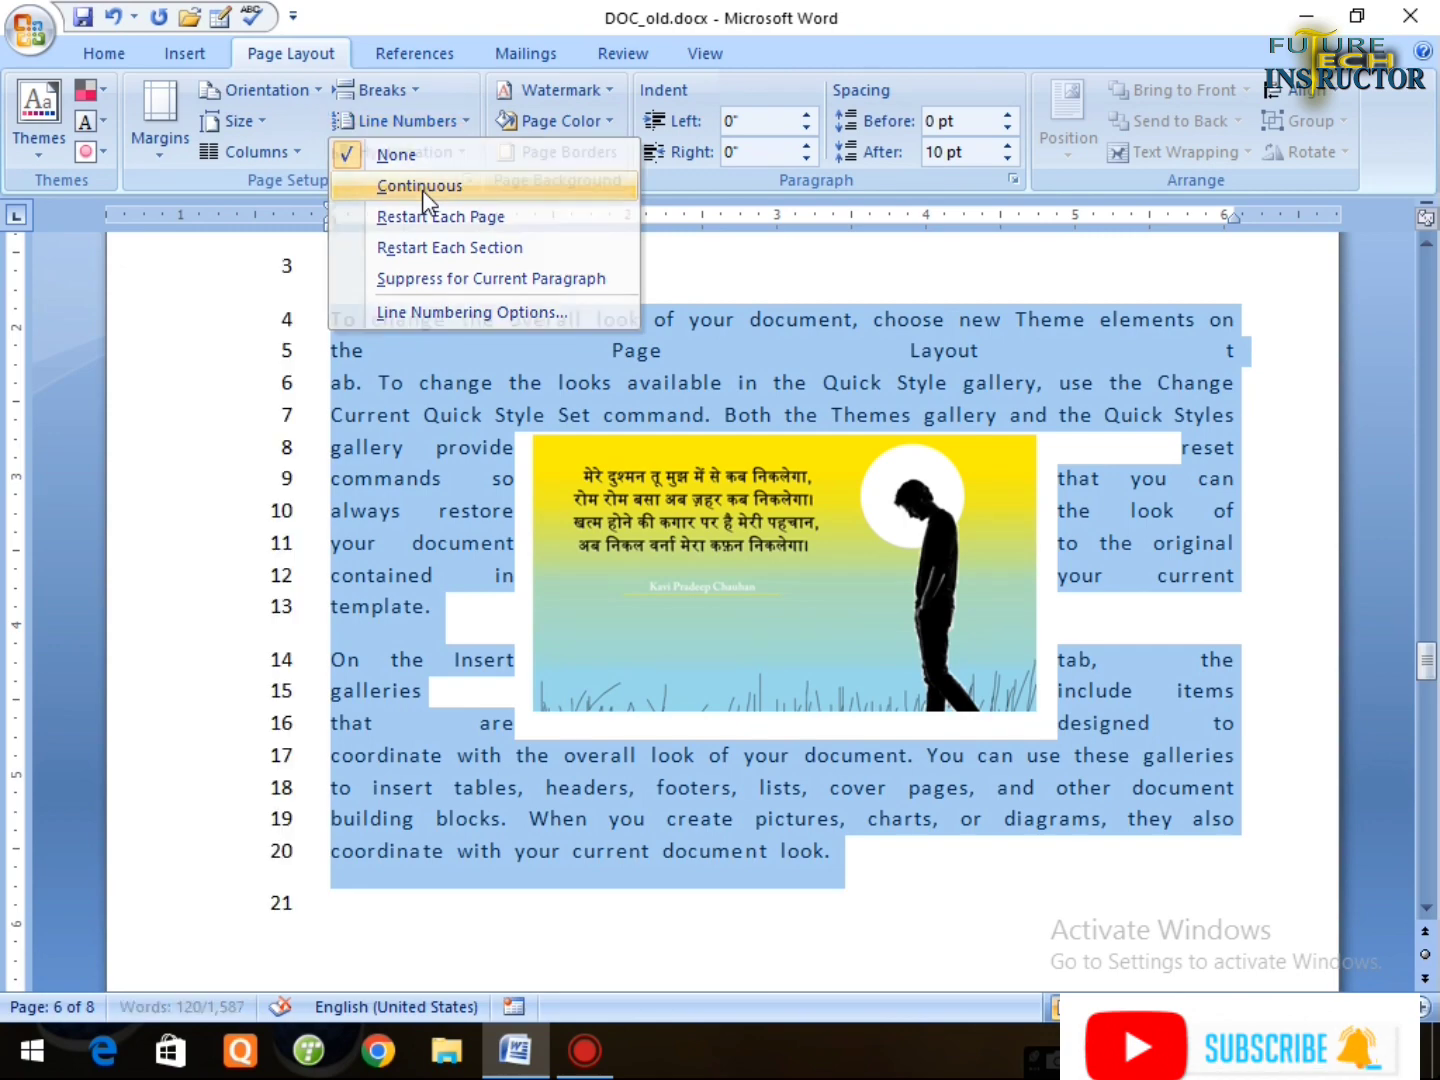
scroll(303, 433, "up", 2)
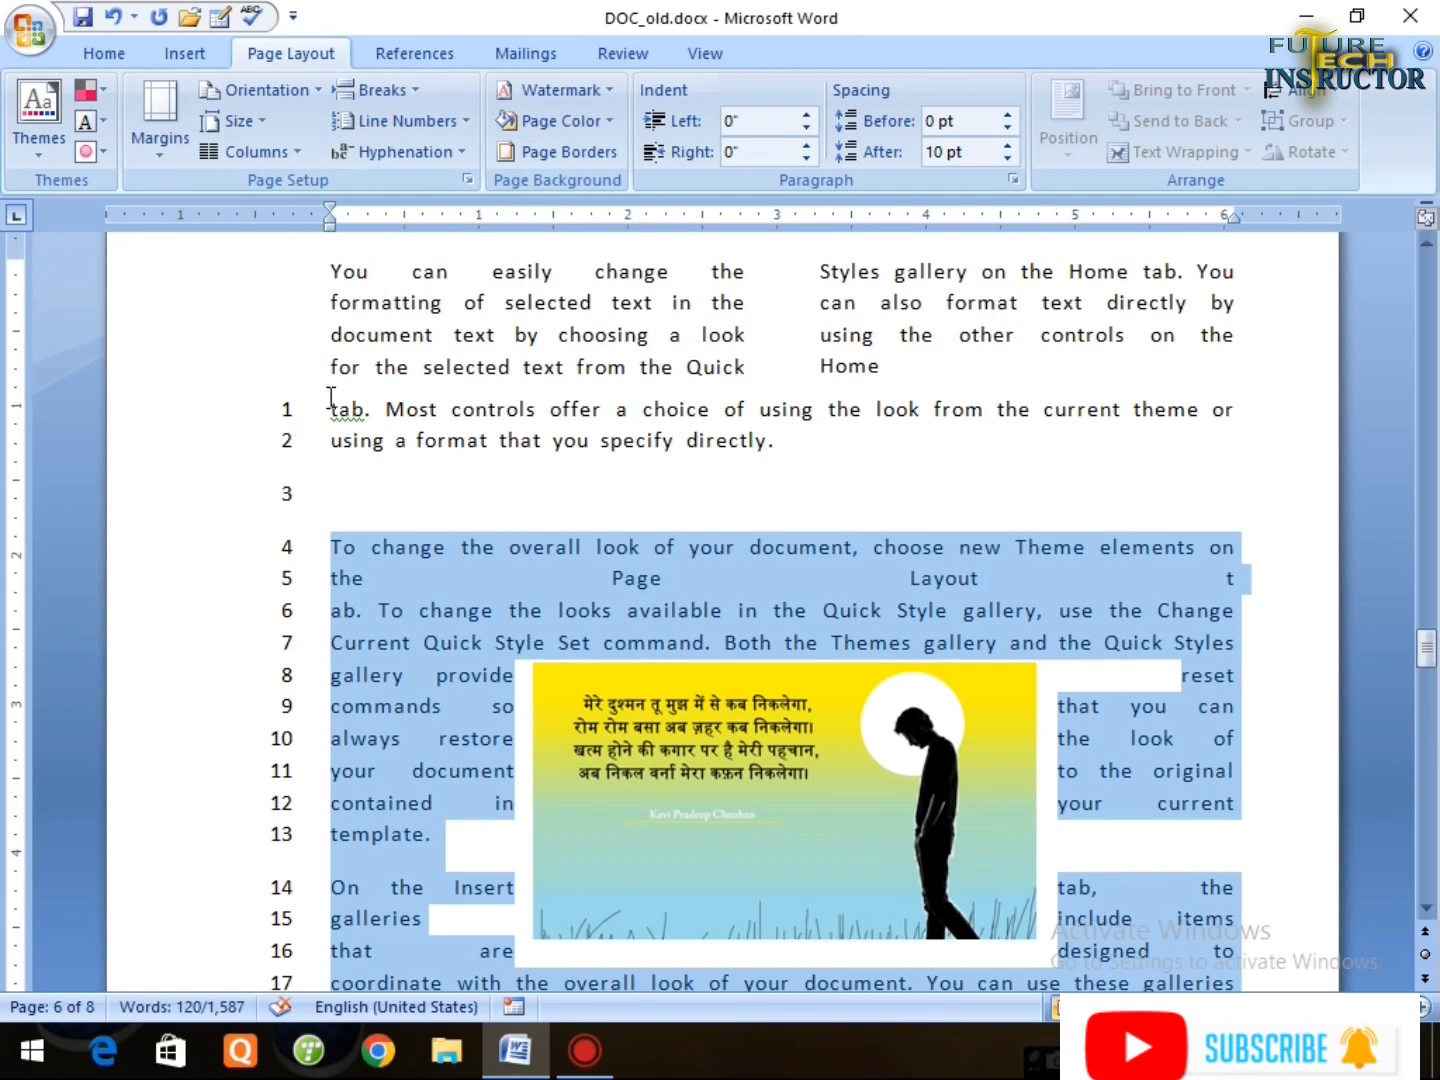
Add another blank line above the "To change the overall look" paragraph on page 6.
left_click(356, 495)
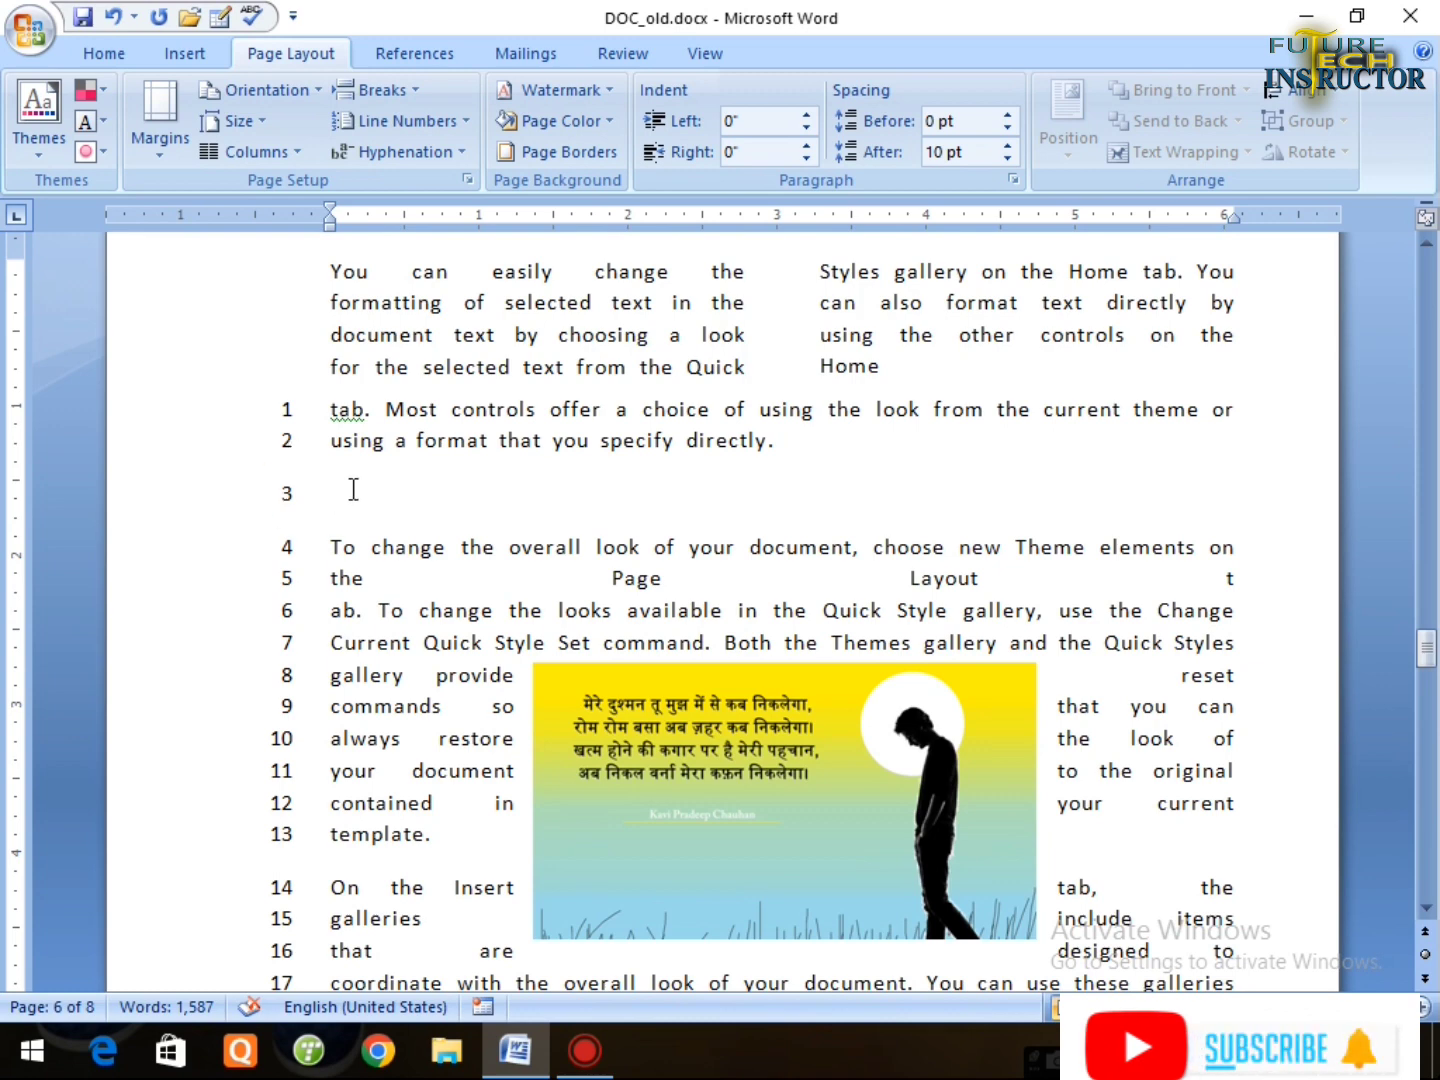
key("Return")
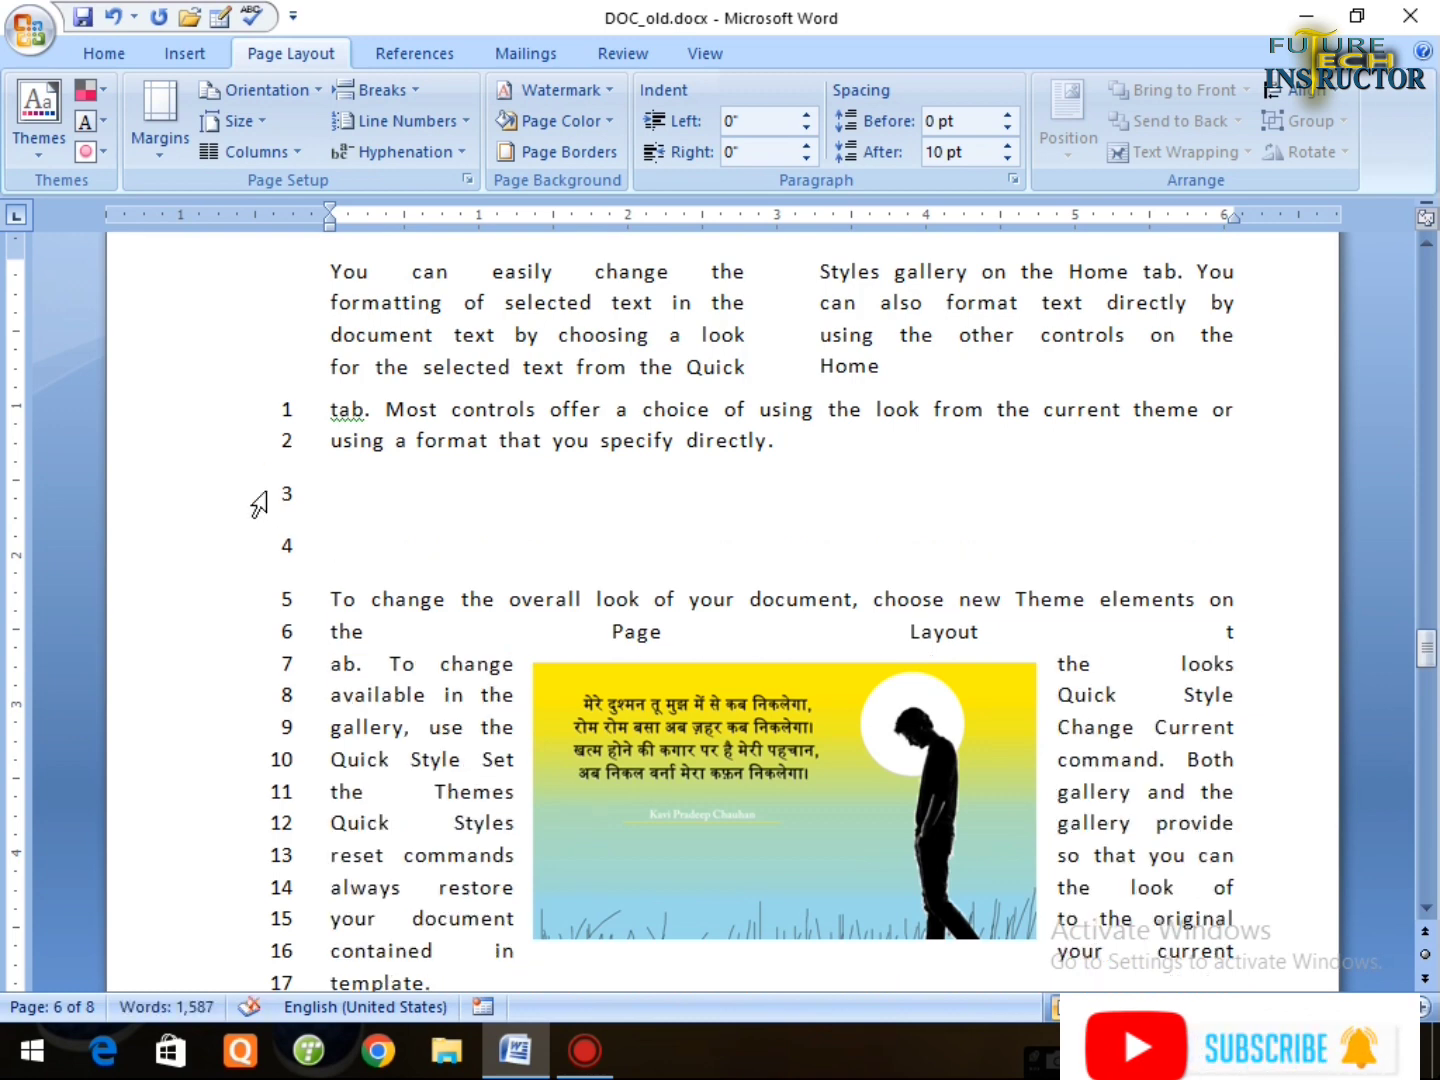
left_click(337, 483)
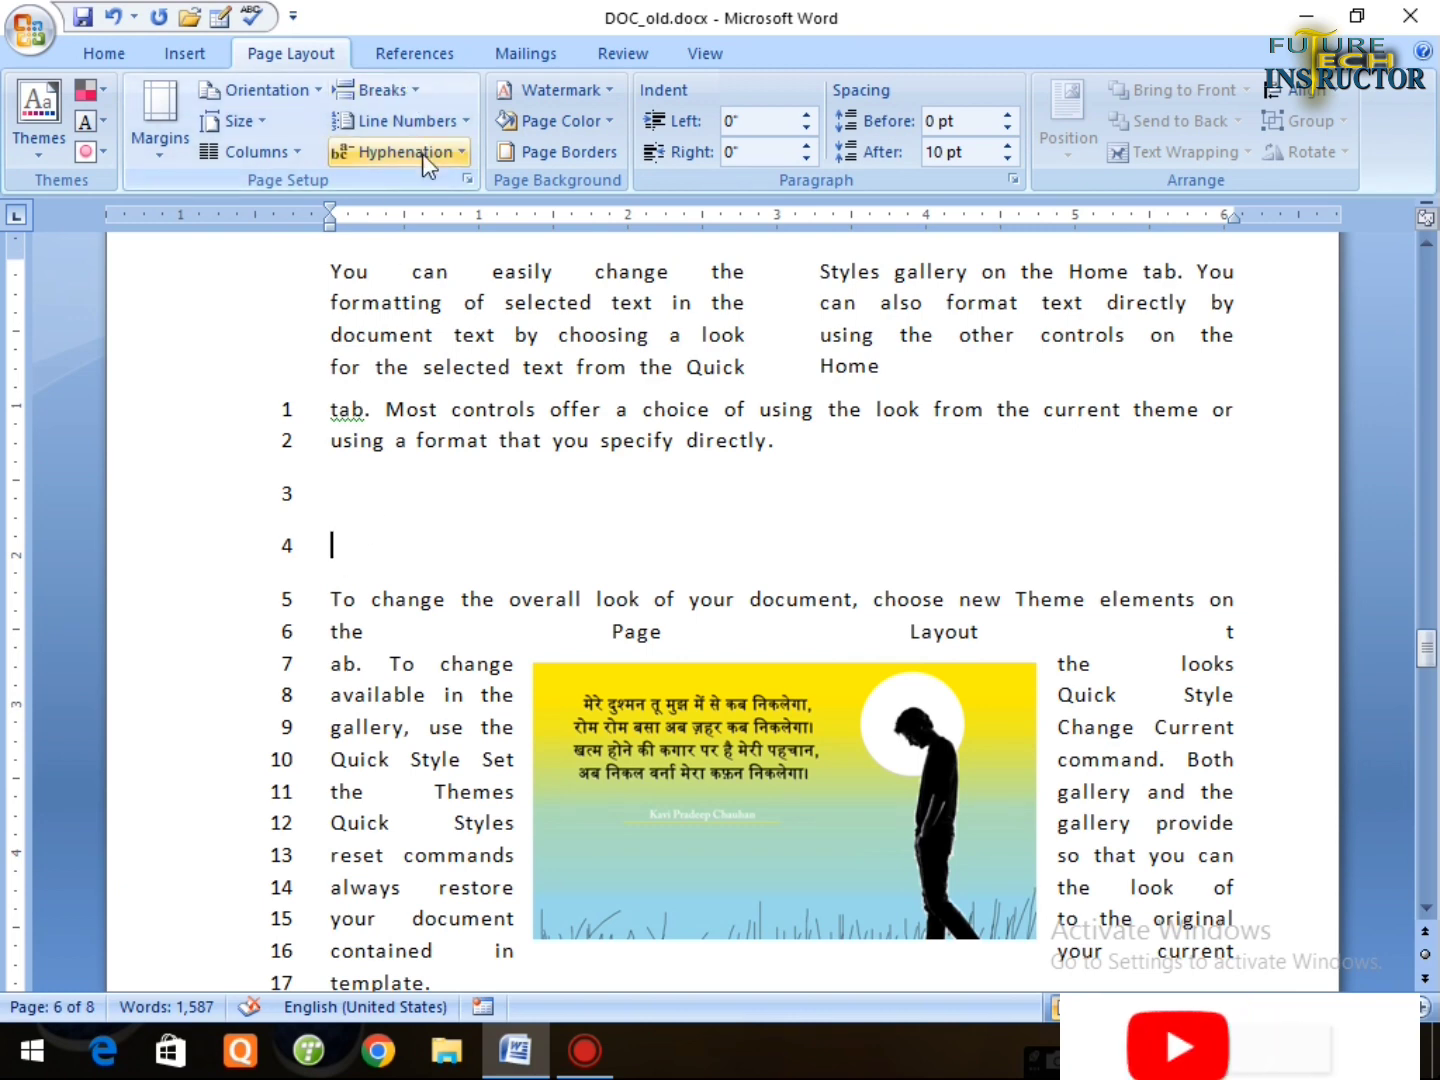
Set the line numbering of page 6's single-column section to Restart Each Page and check the neighbouring text.
left_click(456, 121)
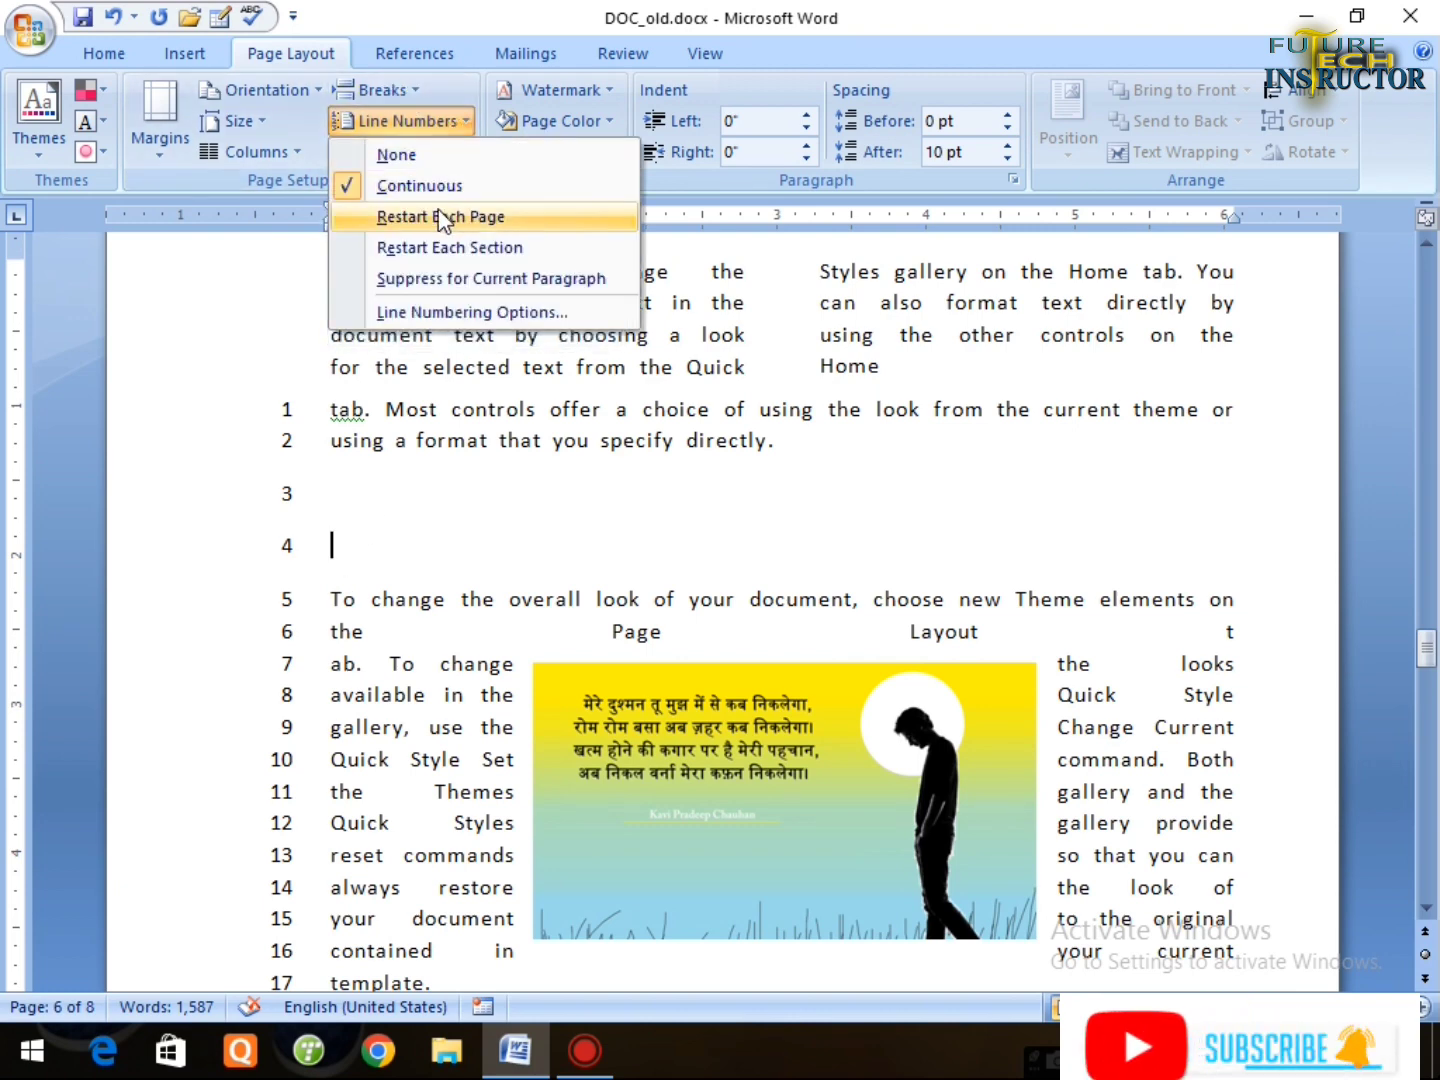
left_click(535, 461)
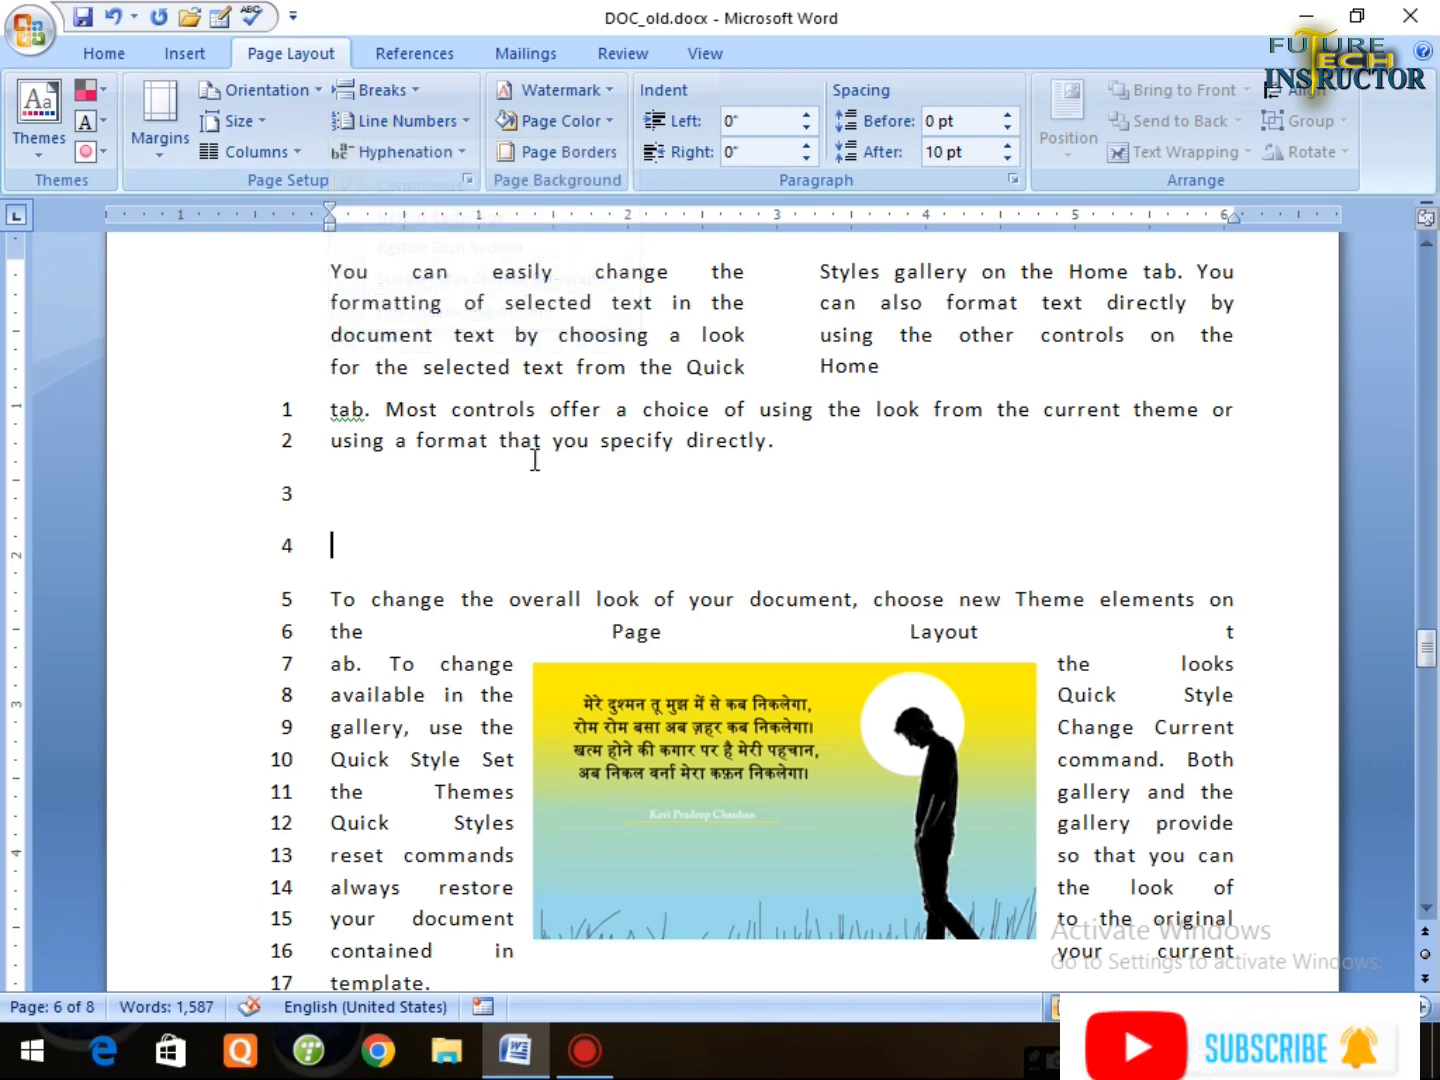
left_click(464, 124)
left_click(422, 218)
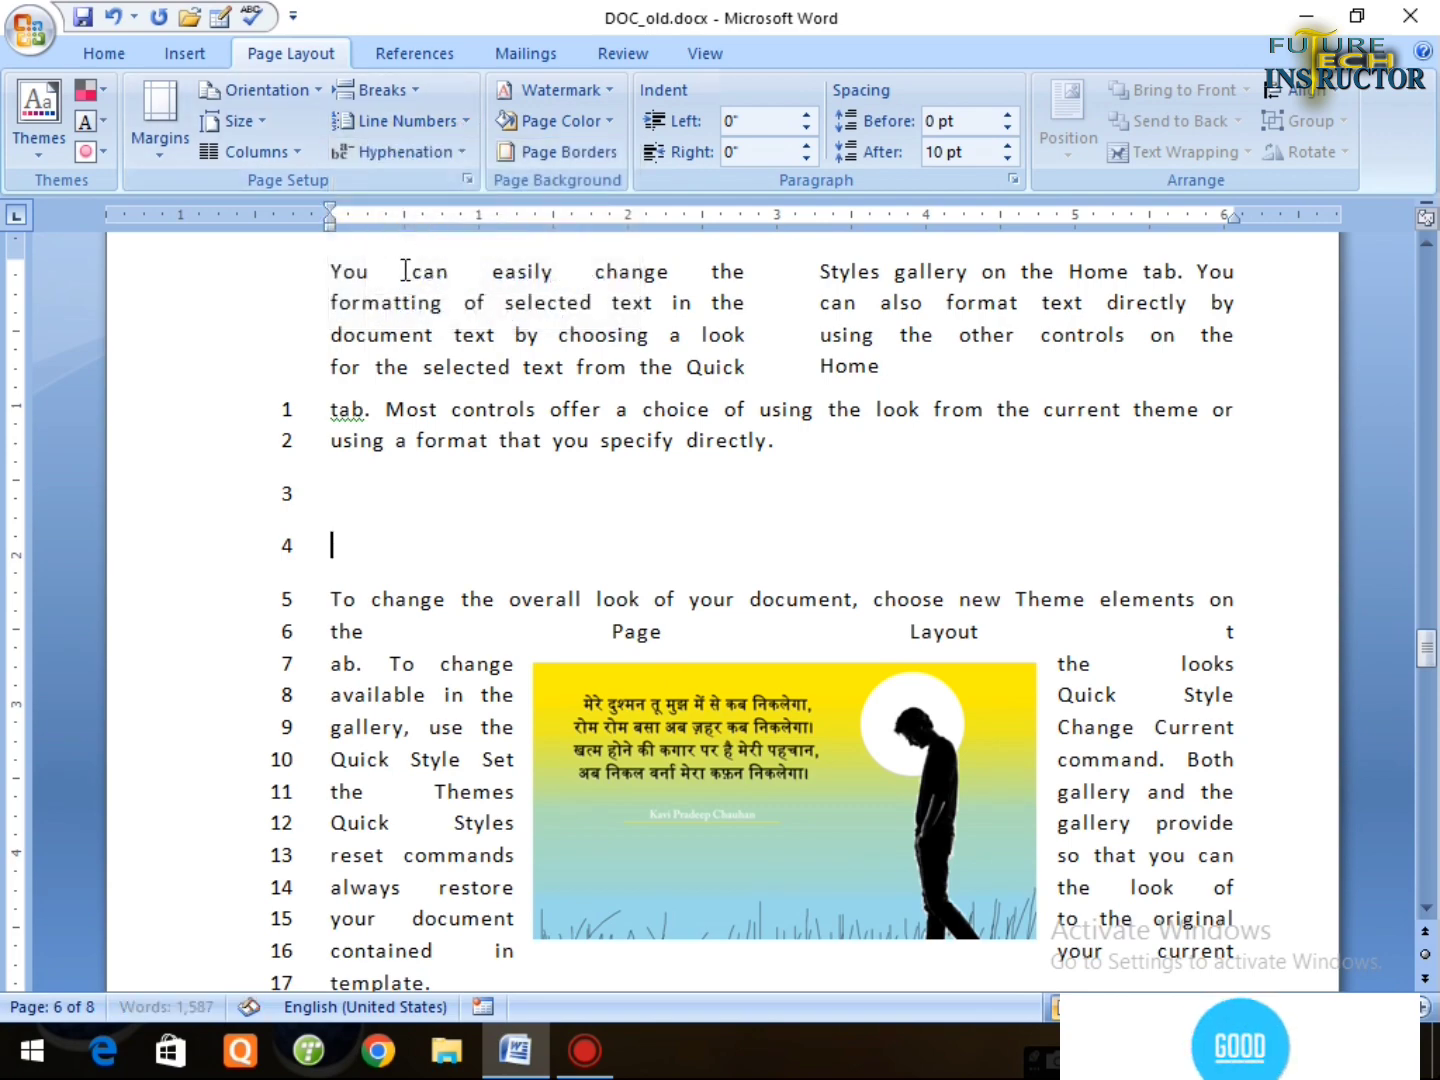
scroll(433, 615, "down", 5)
scroll(432, 620, "up", 5)
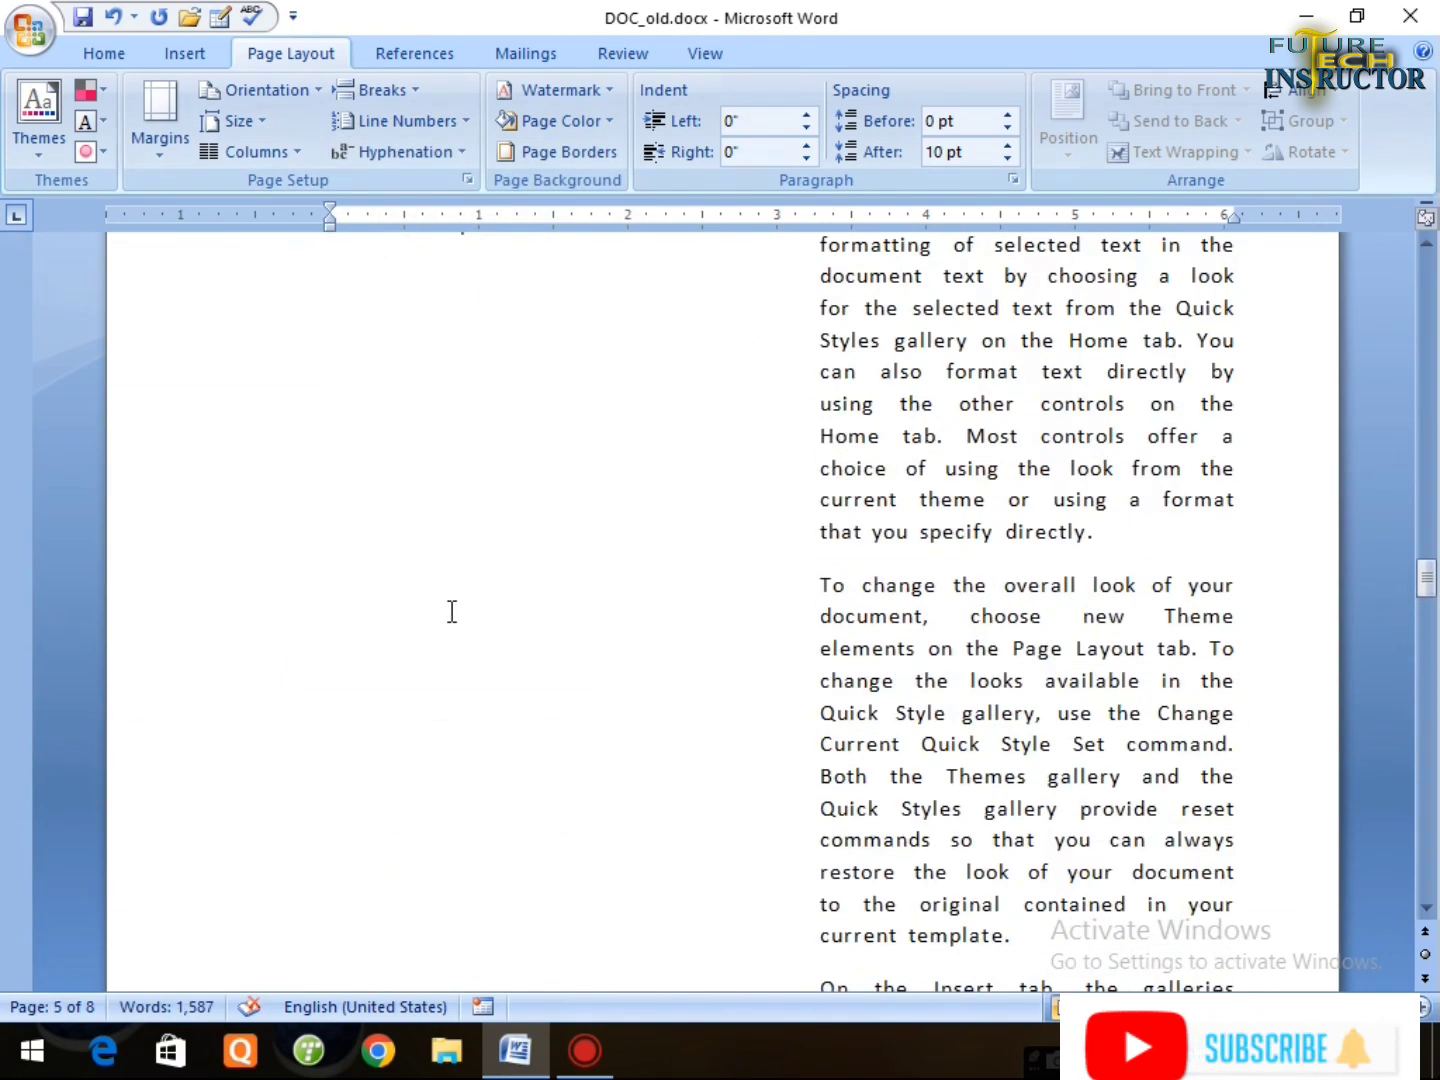
Select the whole document, set its line numbering to Restart Each Page, and check the numbers on pages 5 and 6.
key("ctrl+a")
left_click(460, 121)
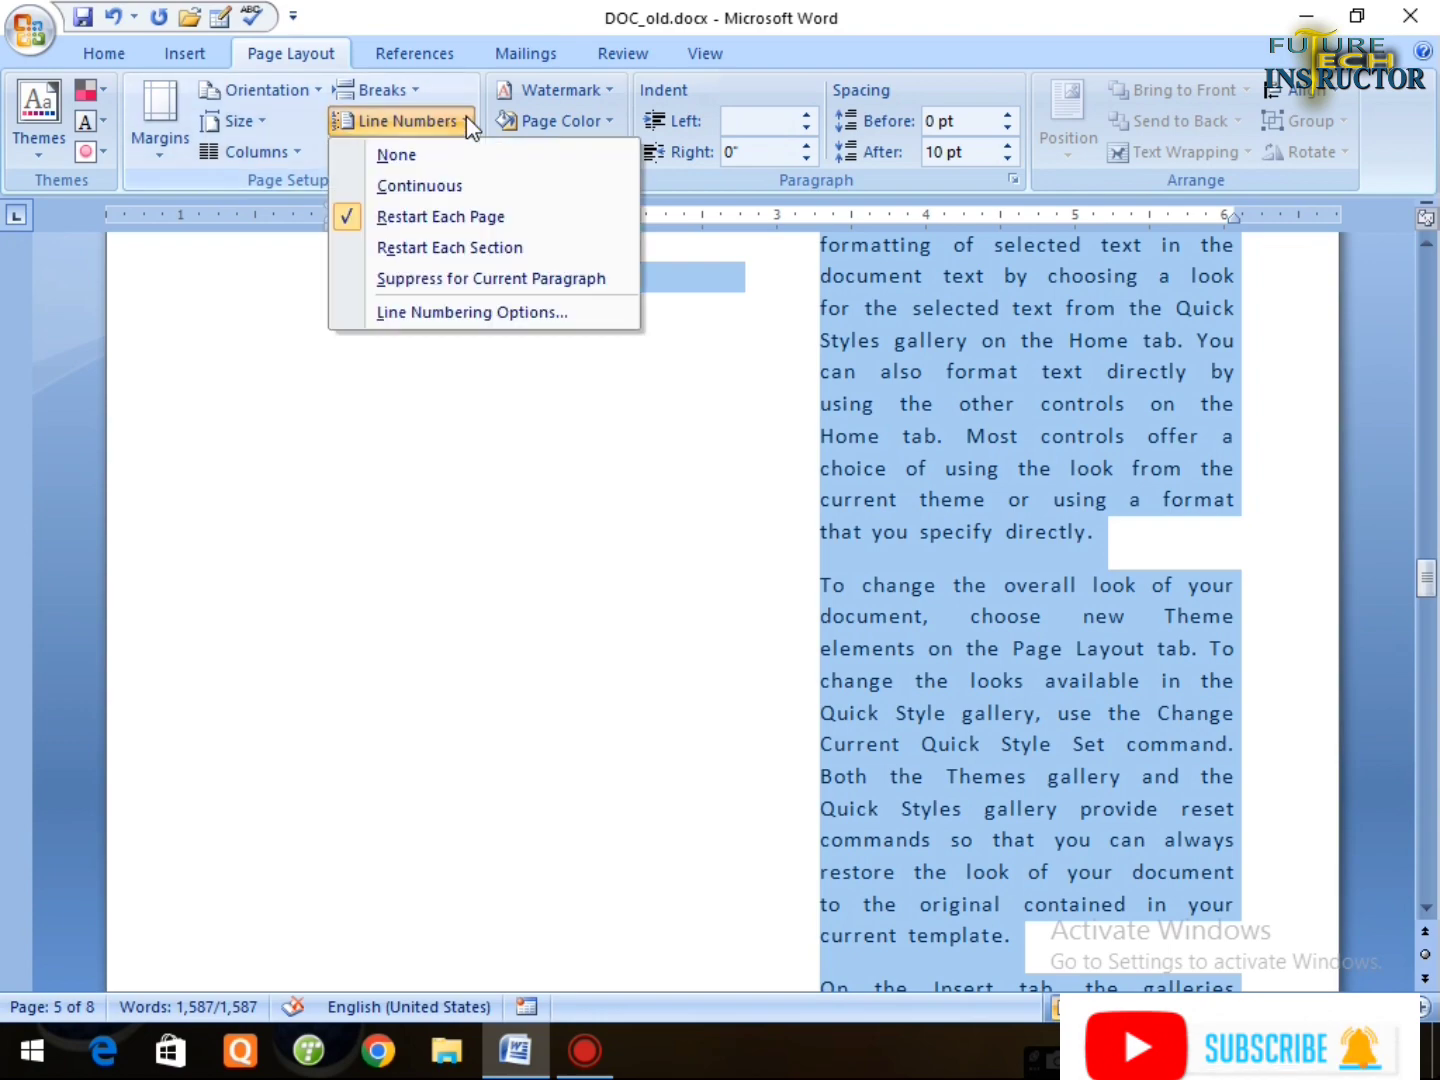
left_click(410, 217)
scroll(926, 628, "up", 5)
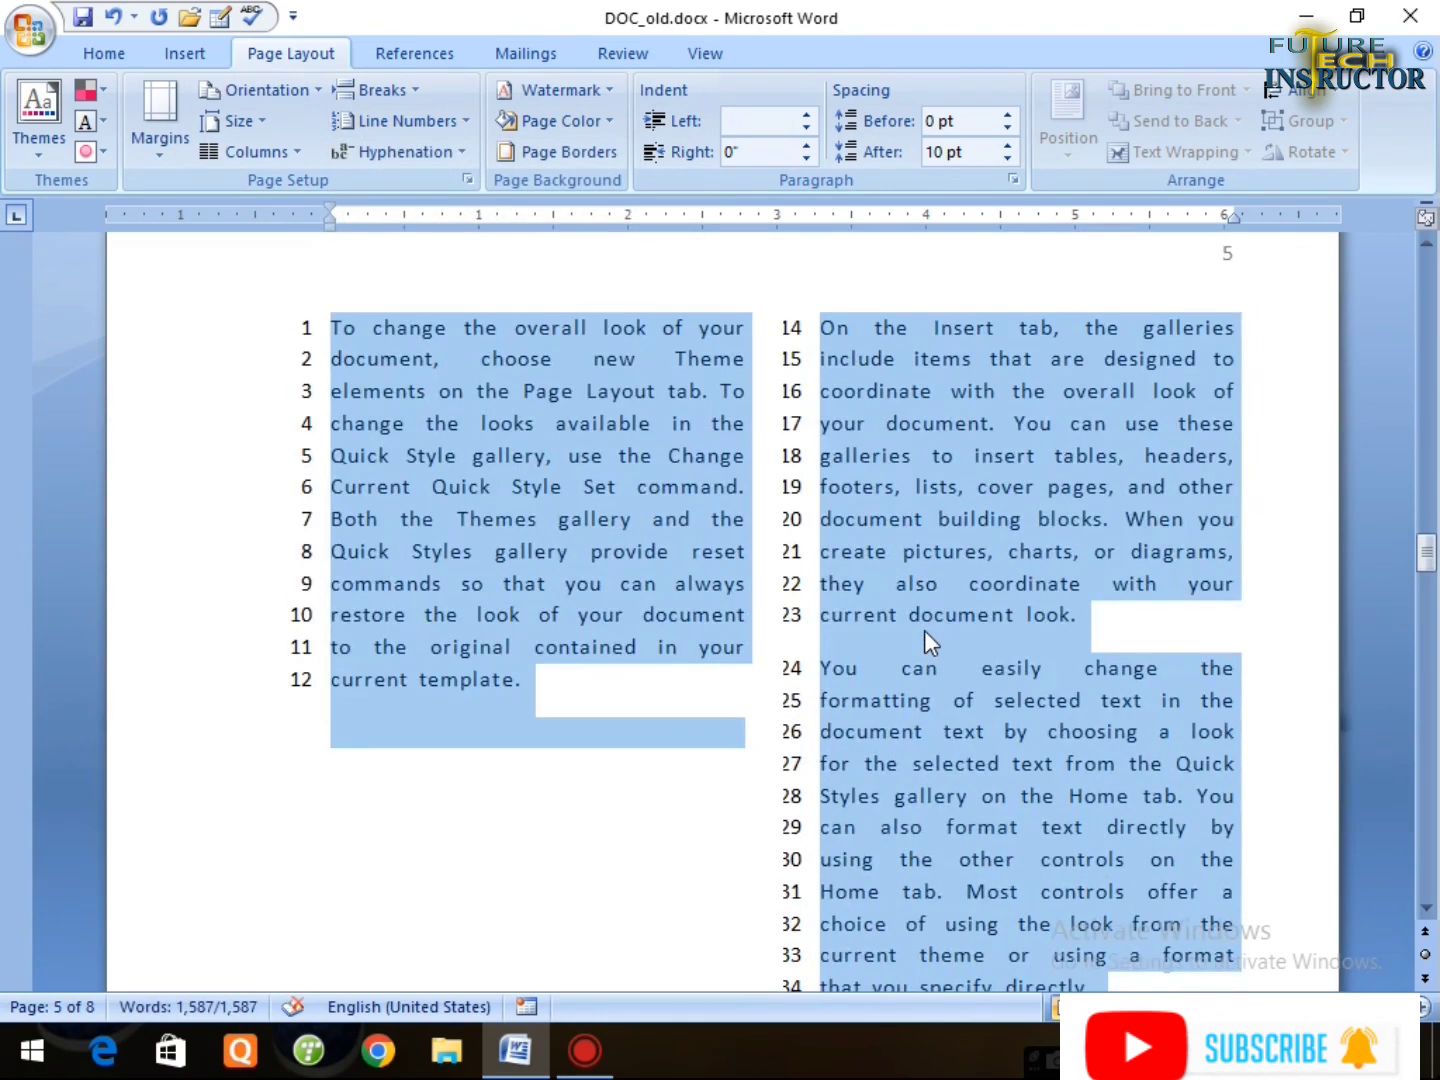
scroll(925, 633, "down", 15)
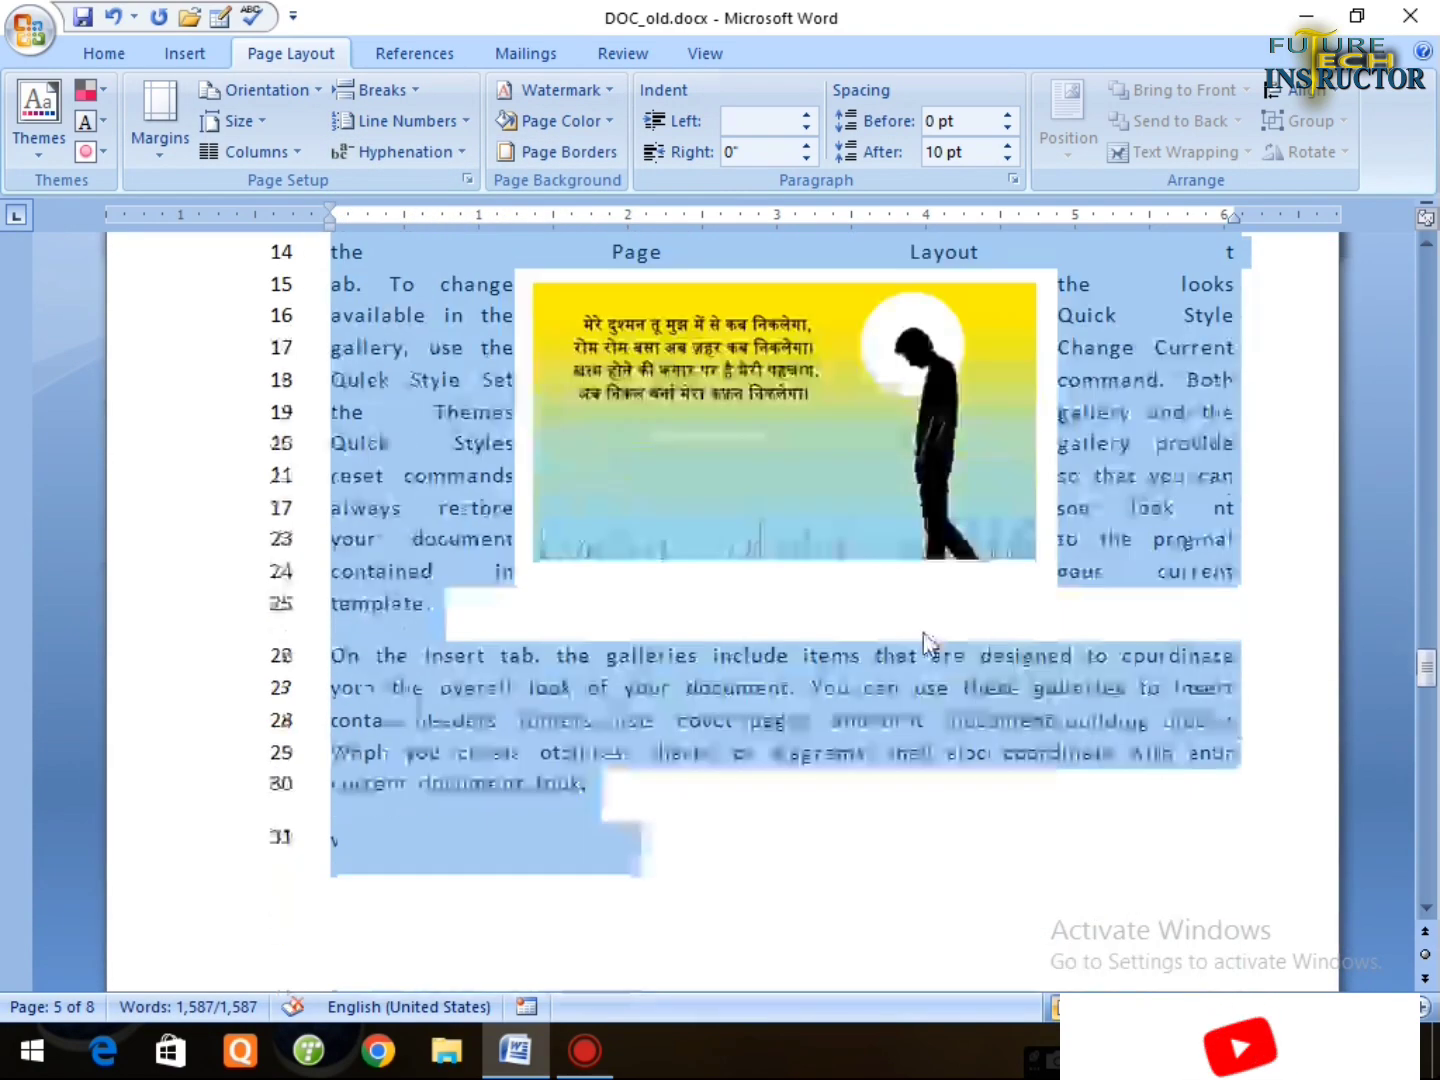
scroll(925, 634, "down", 5)
scroll(880, 610, "up", 5)
Set the whole document's line numbering to Restart Each Section and check the numbers around page 6's section change.
left_click(461, 122)
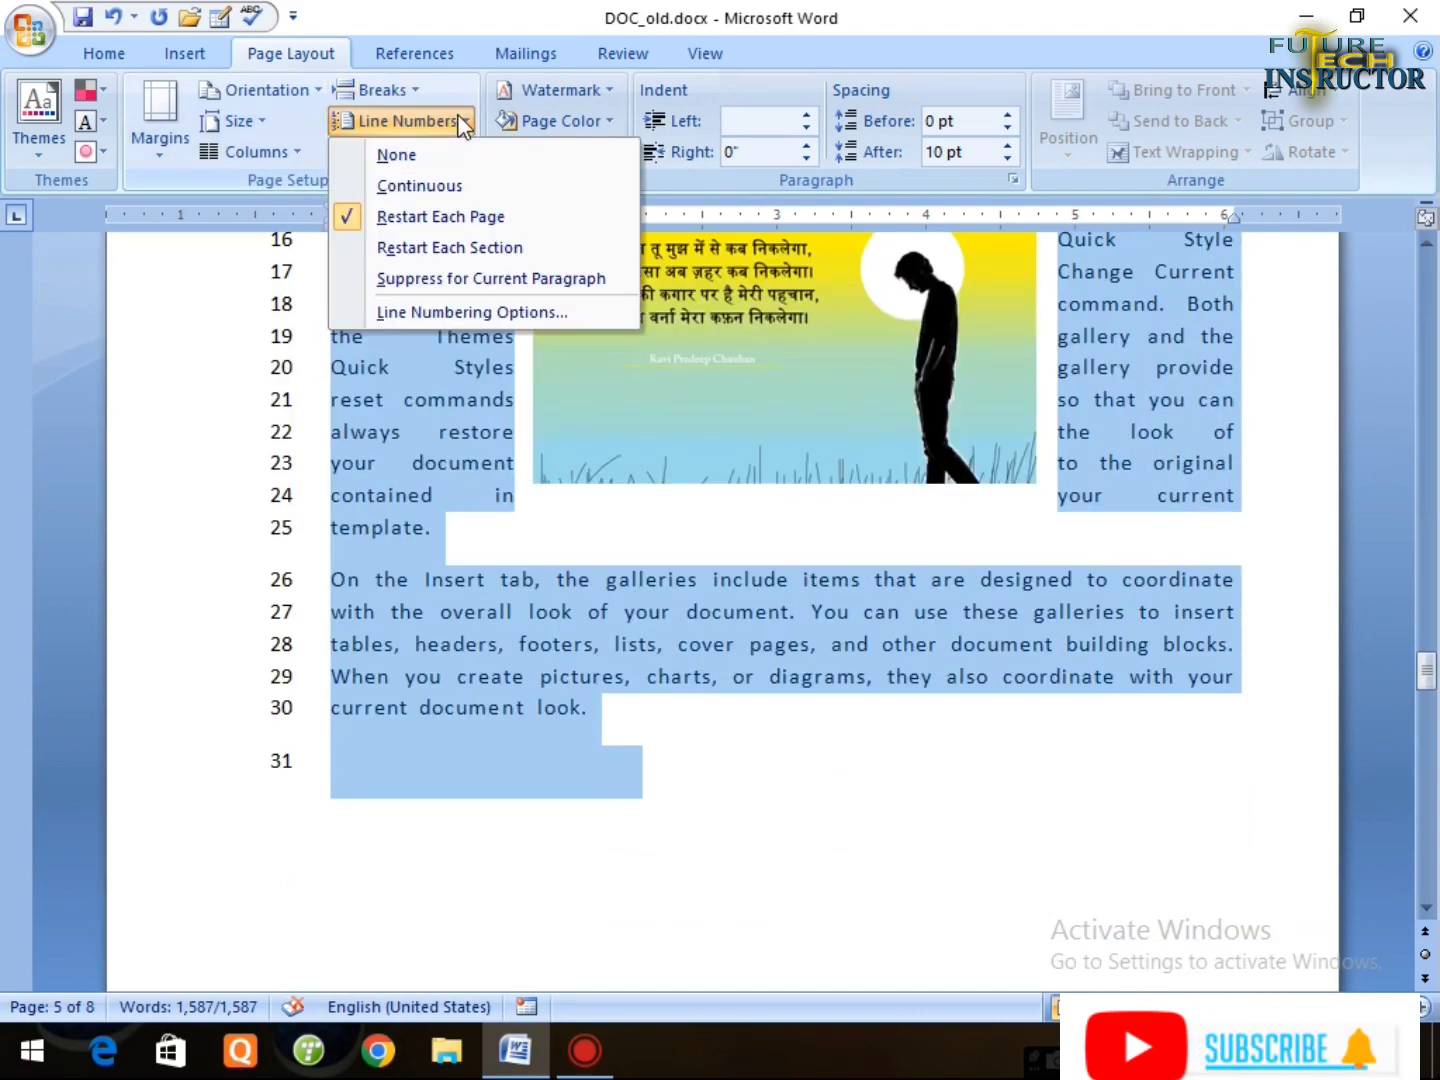
left_click(428, 254)
scroll(475, 573, "up", 10)
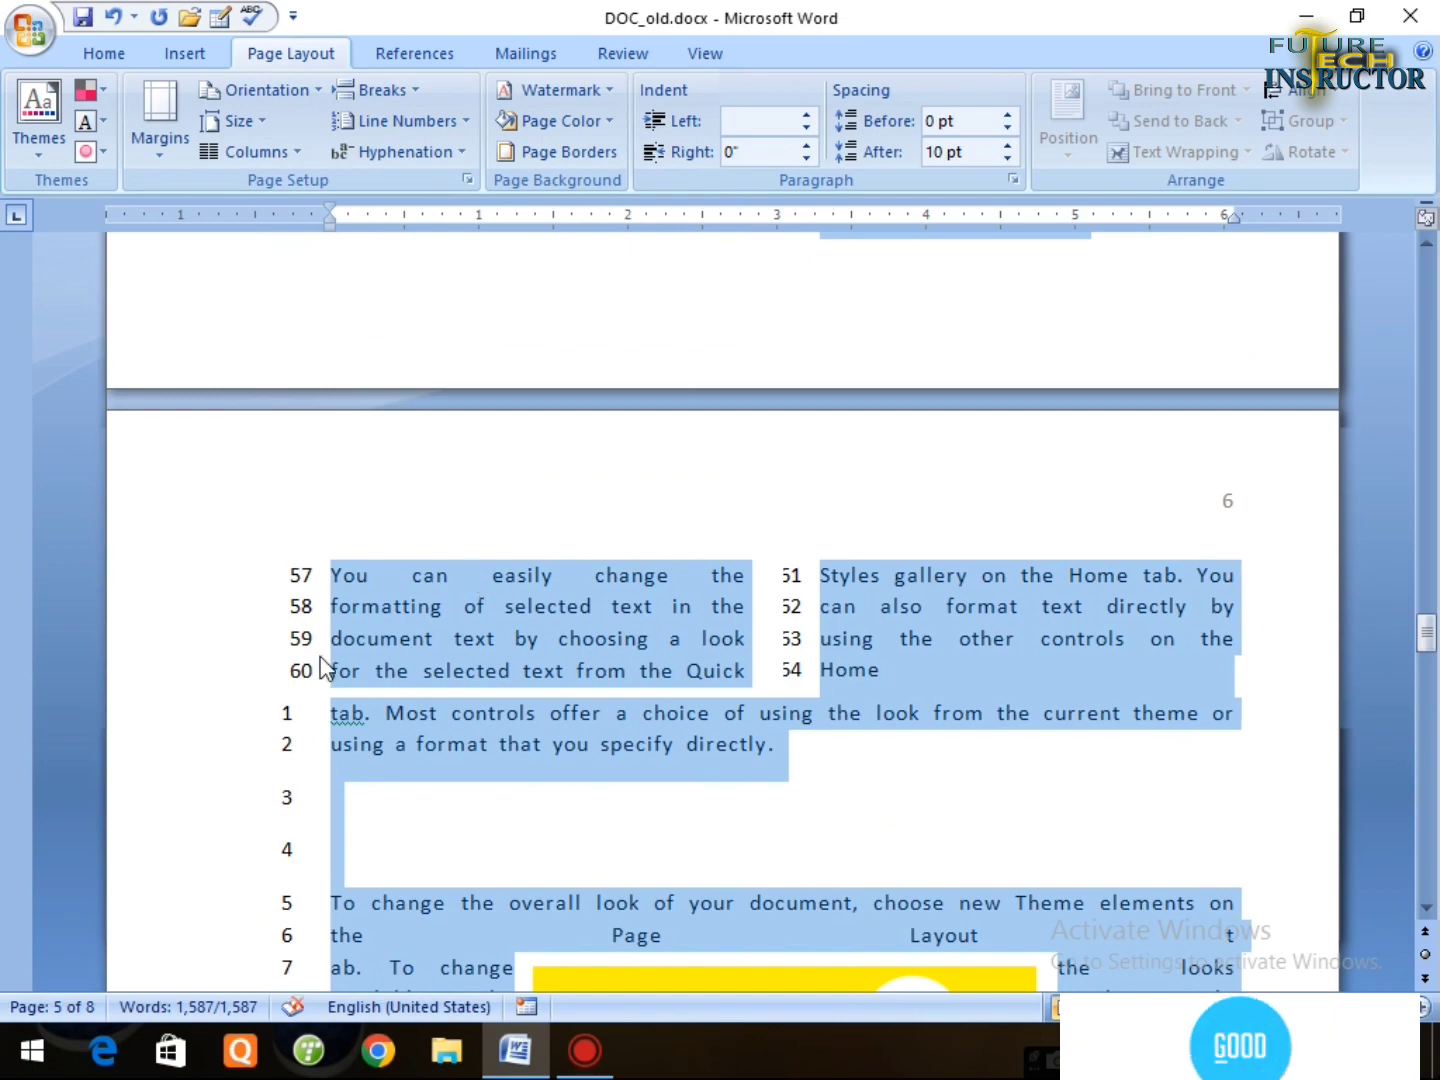
left_click(366, 710)
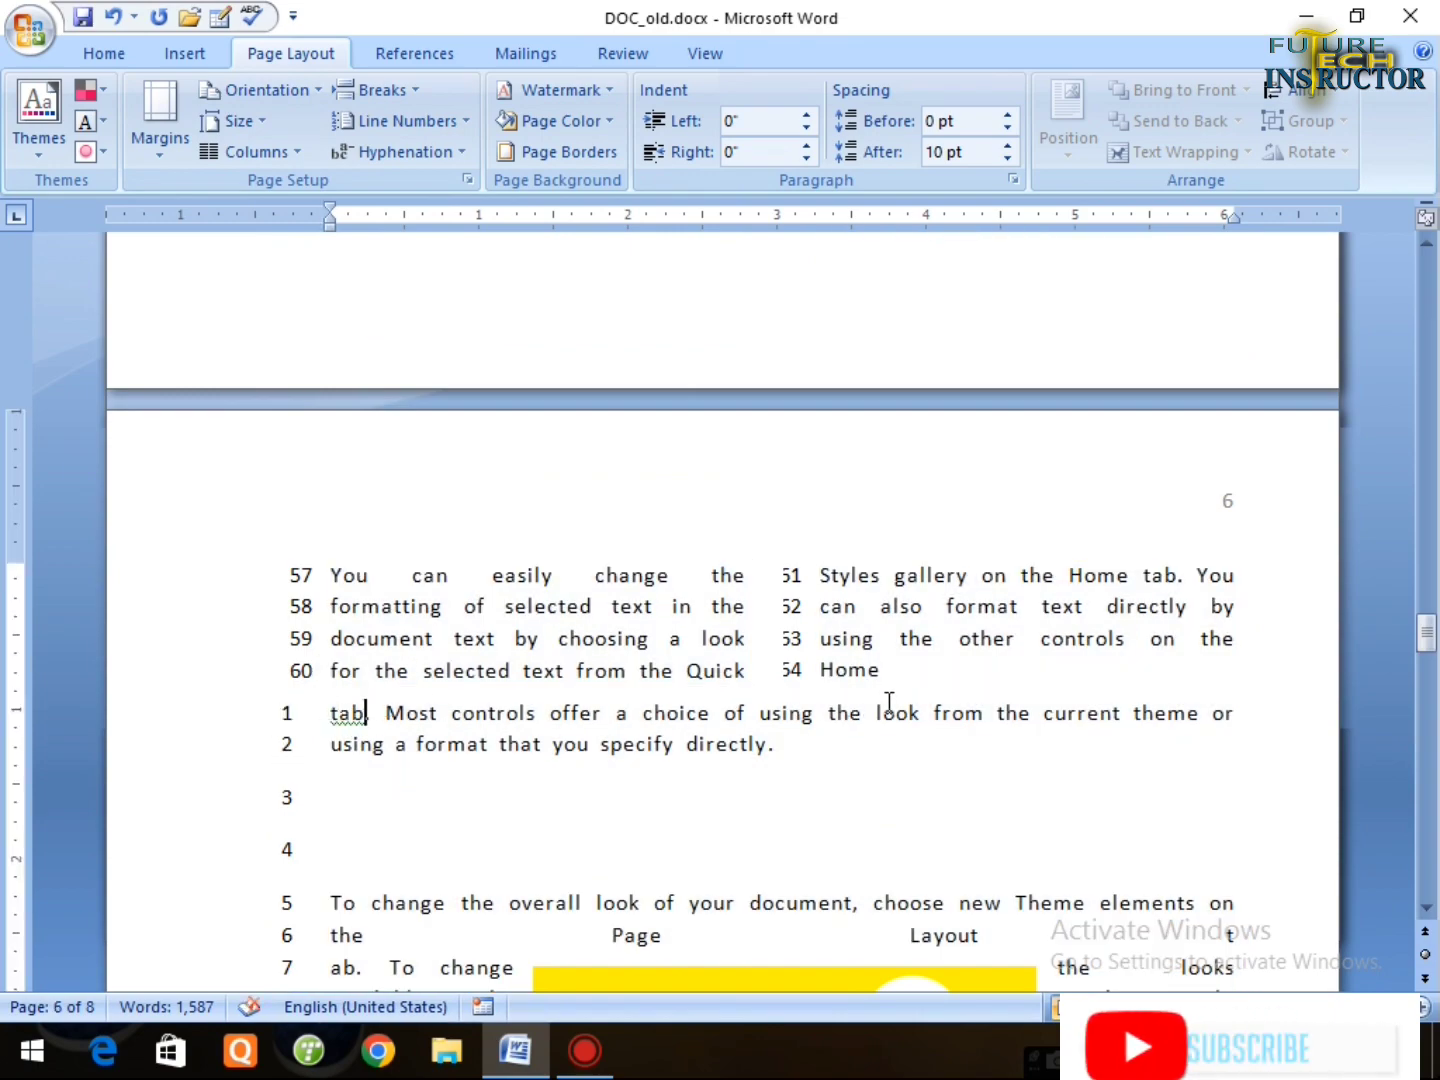
scroll(767, 555, "up", 6)
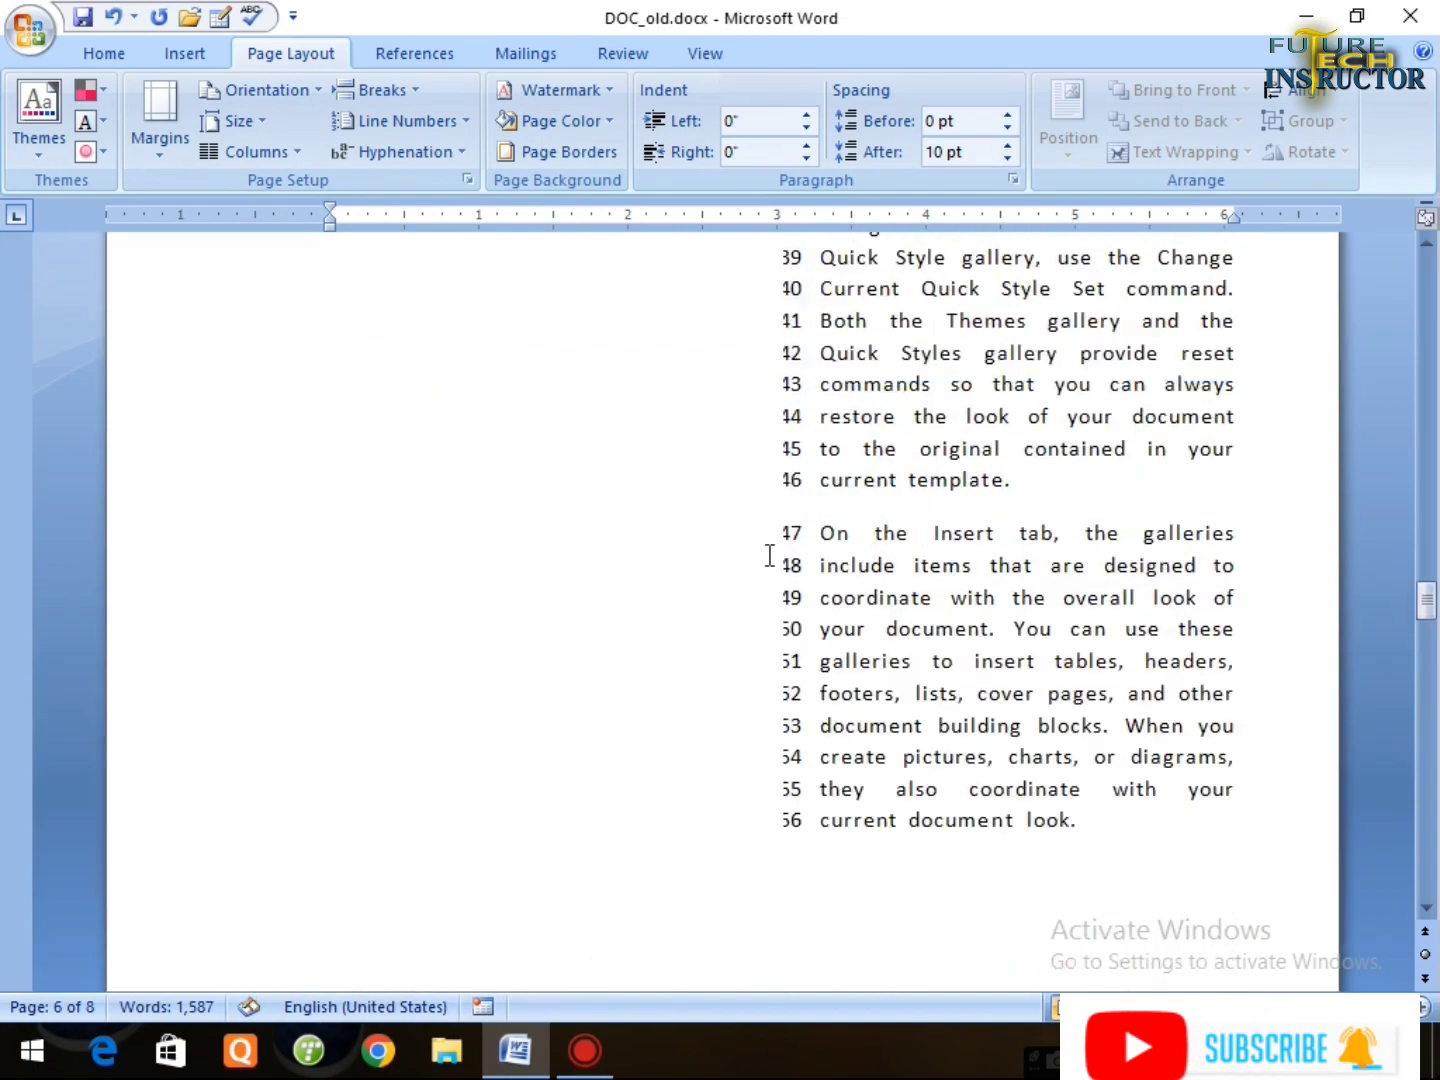
scroll(767, 554, "down", 10)
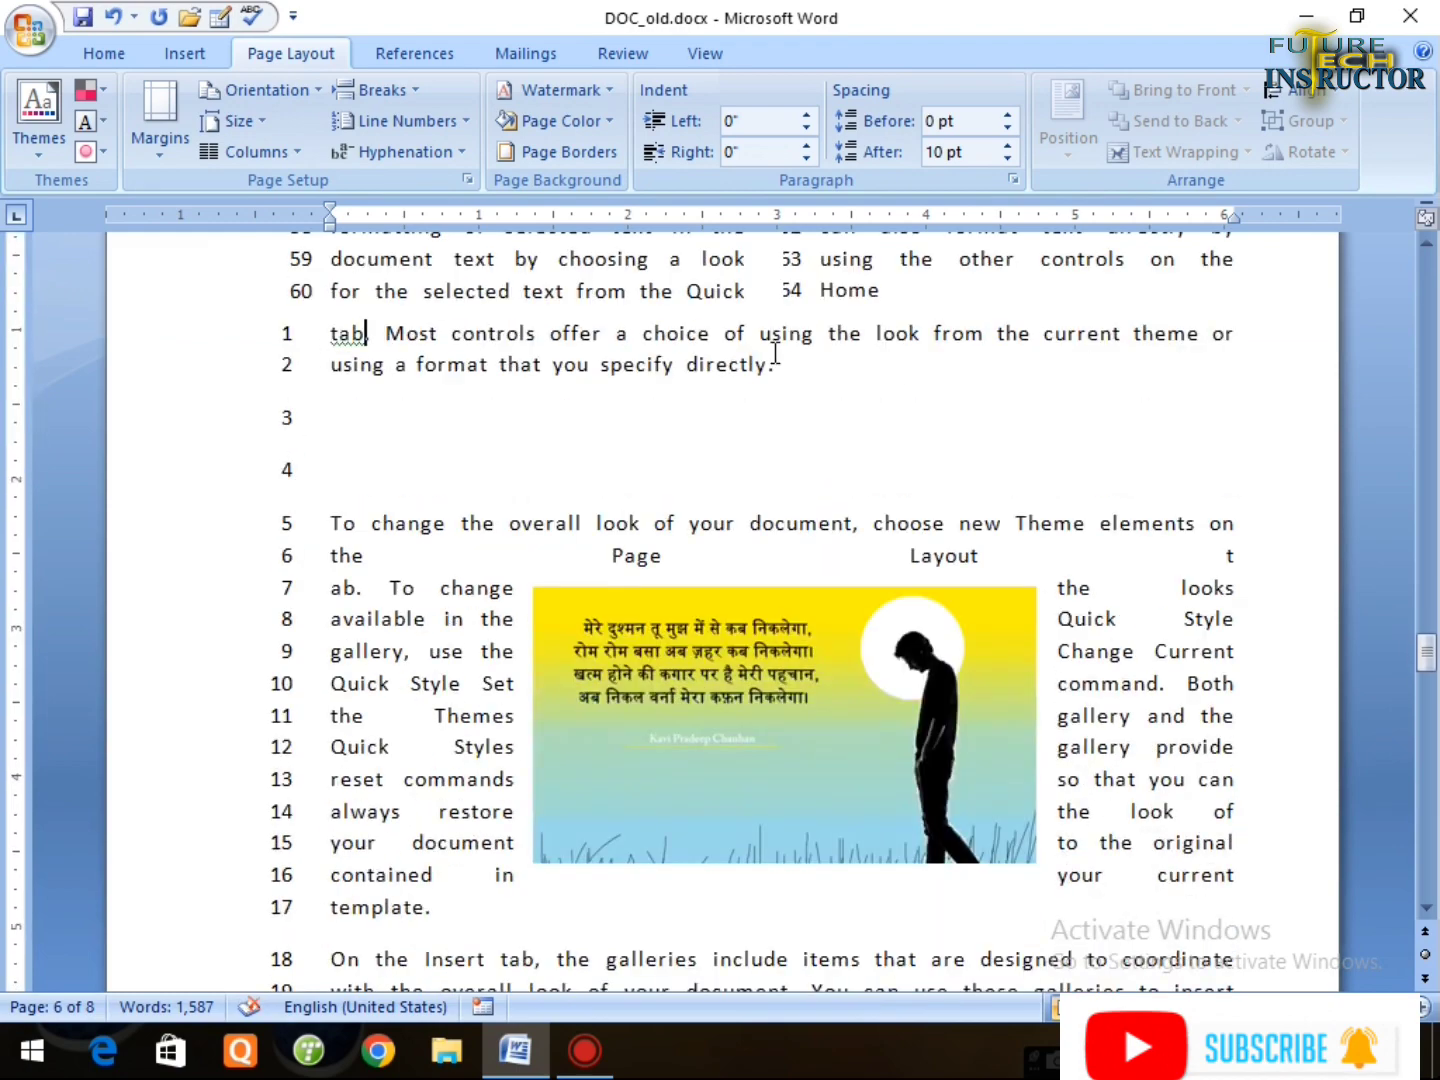
scroll(329, 931, "down", 6)
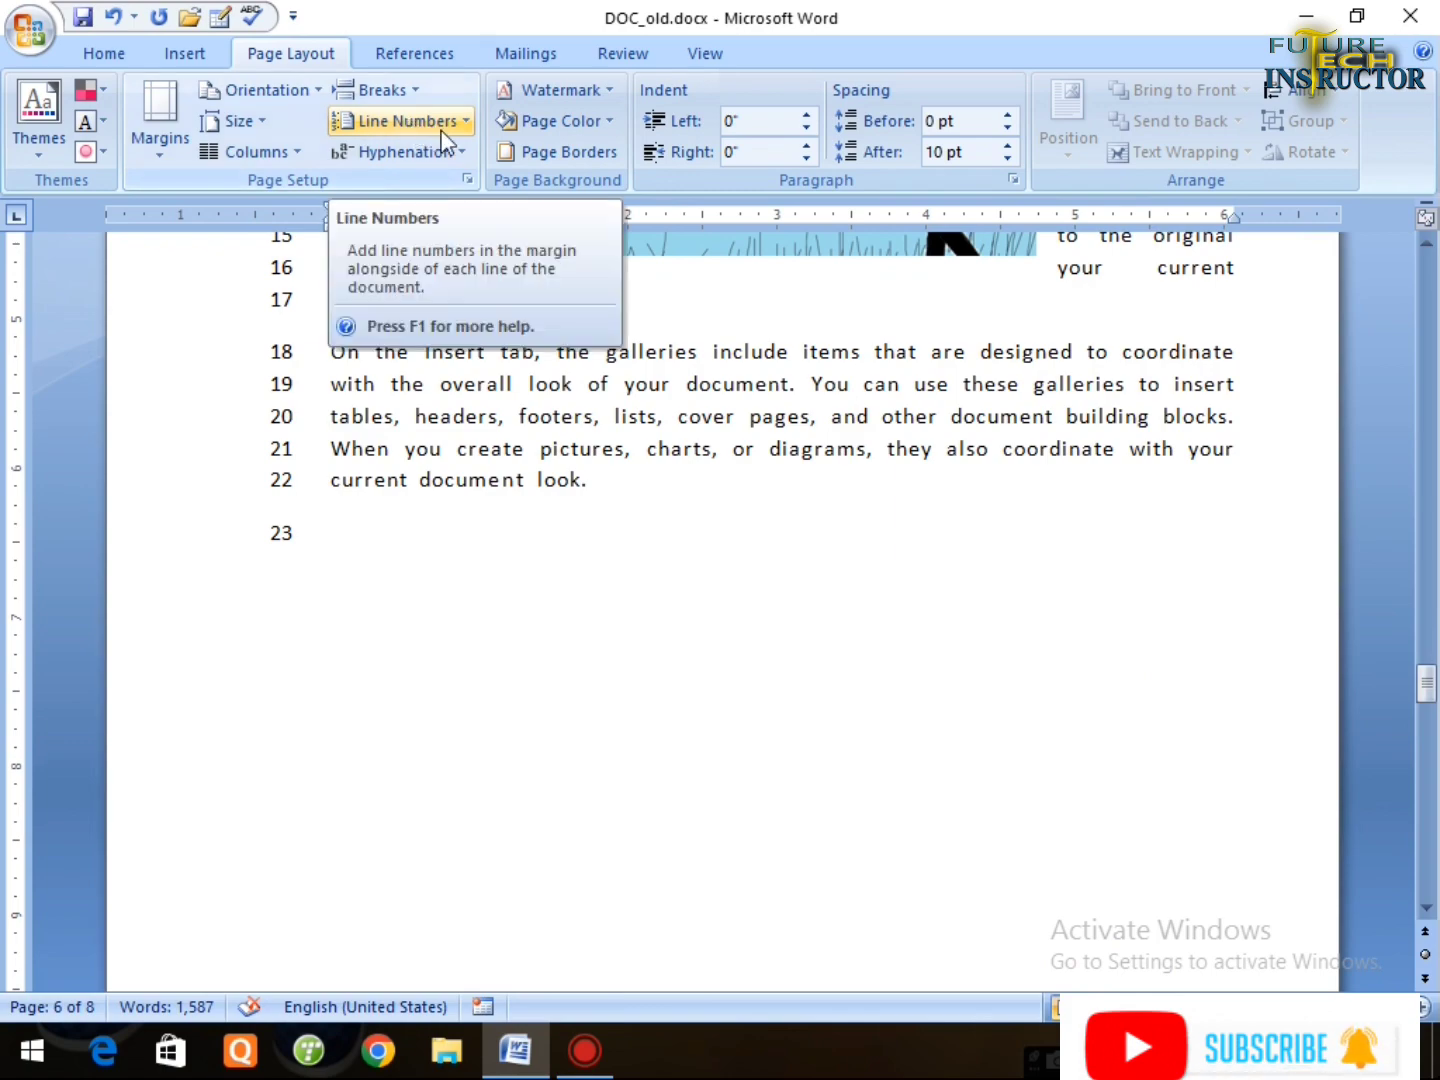
scroll(508, 669, "up", 6)
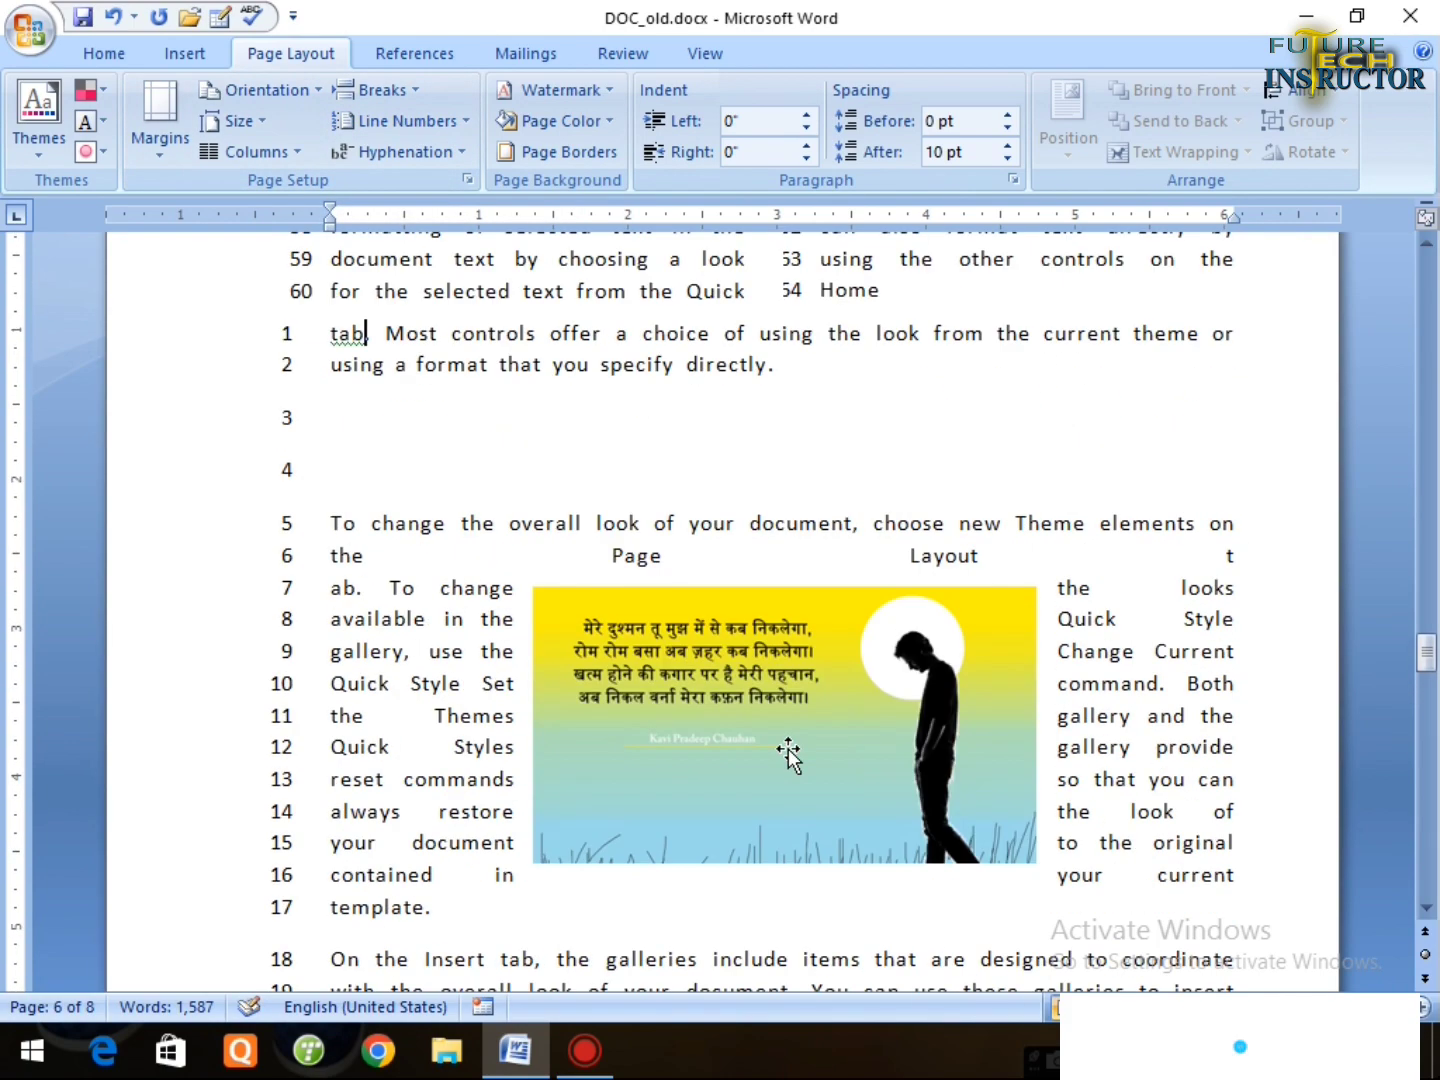
scroll(1076, 700, "up", 4)
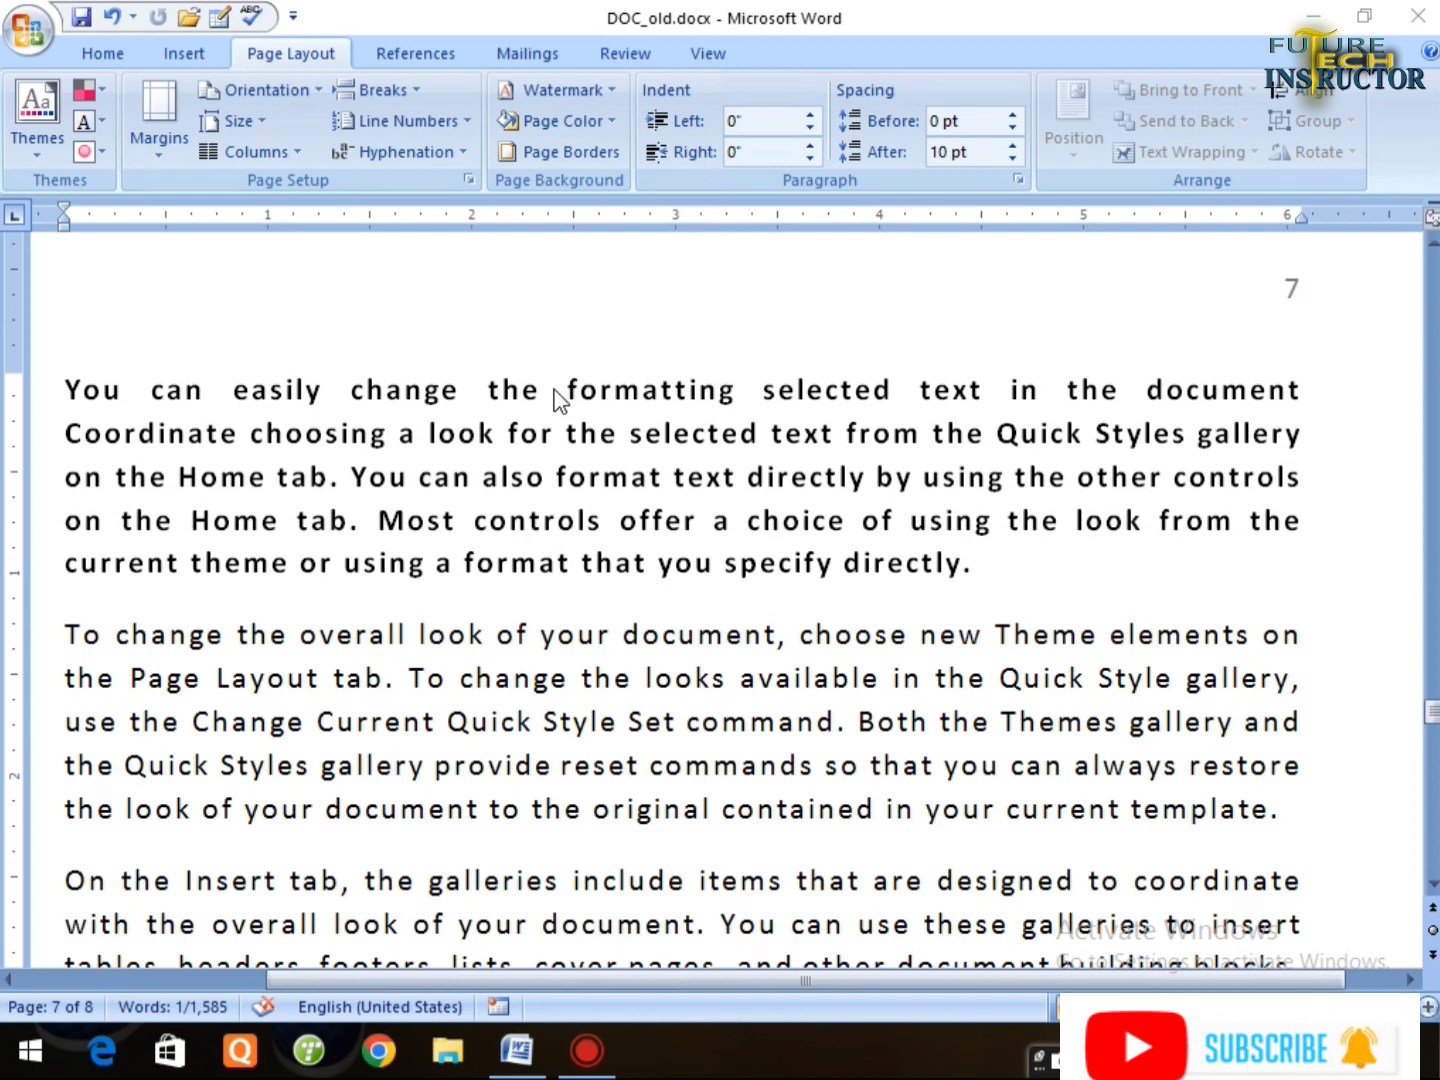
Insert an optional hyphen after "Co" in the word "Coordinate" in page 7's bold first paragraph.
double_click(111, 436)
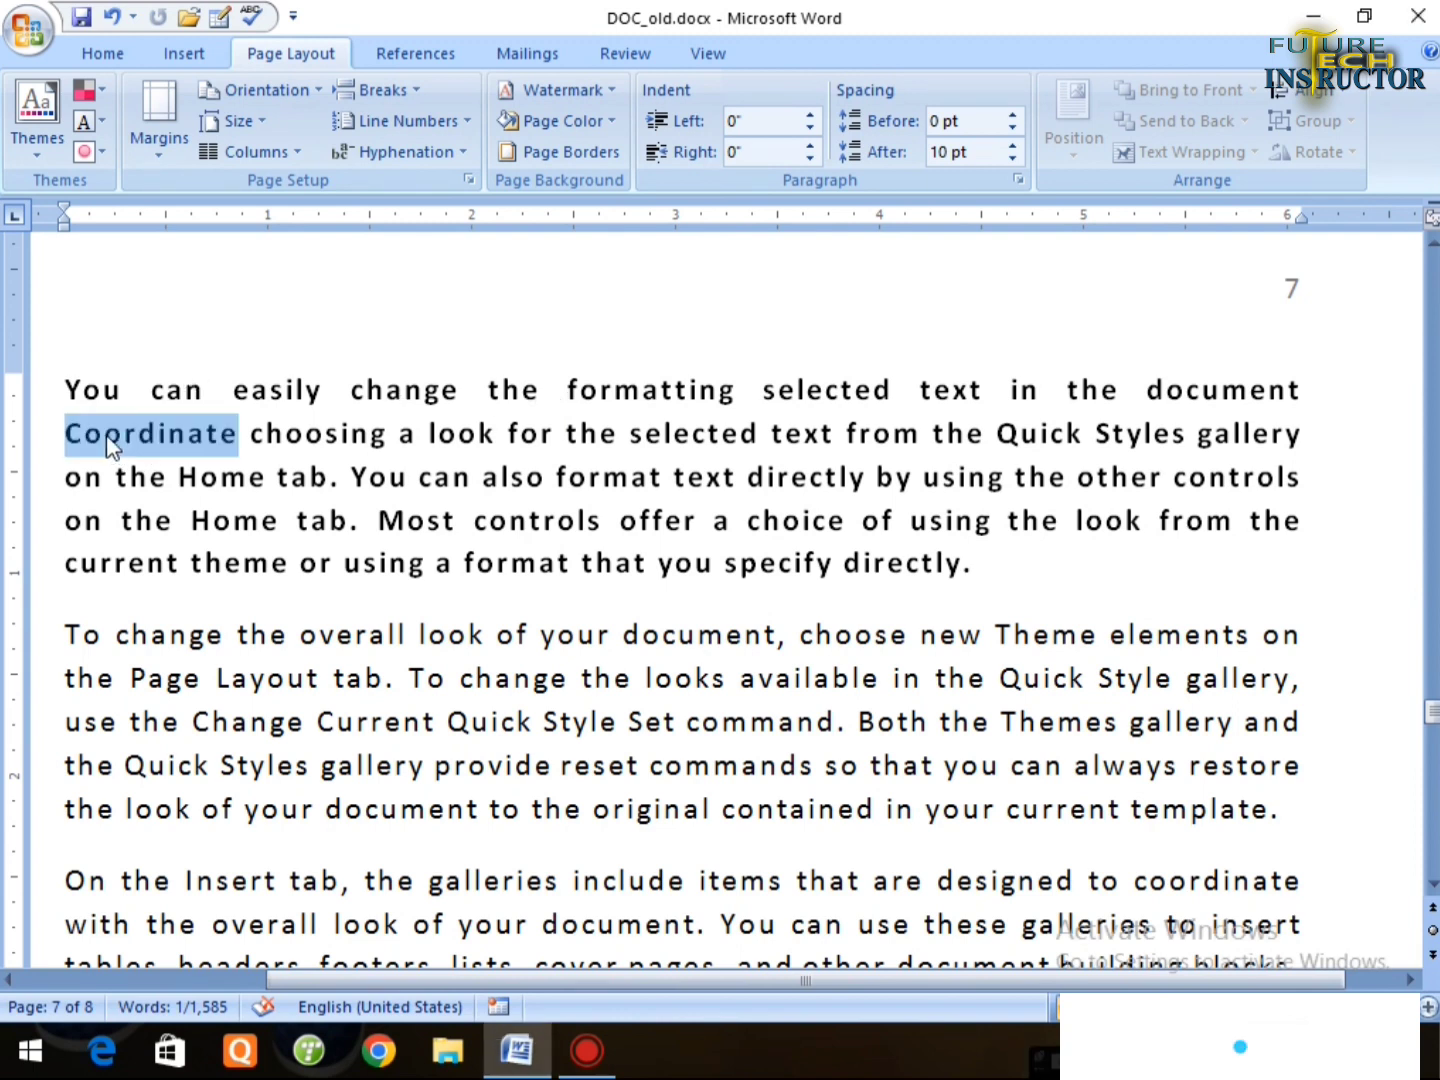
left_click(121, 435)
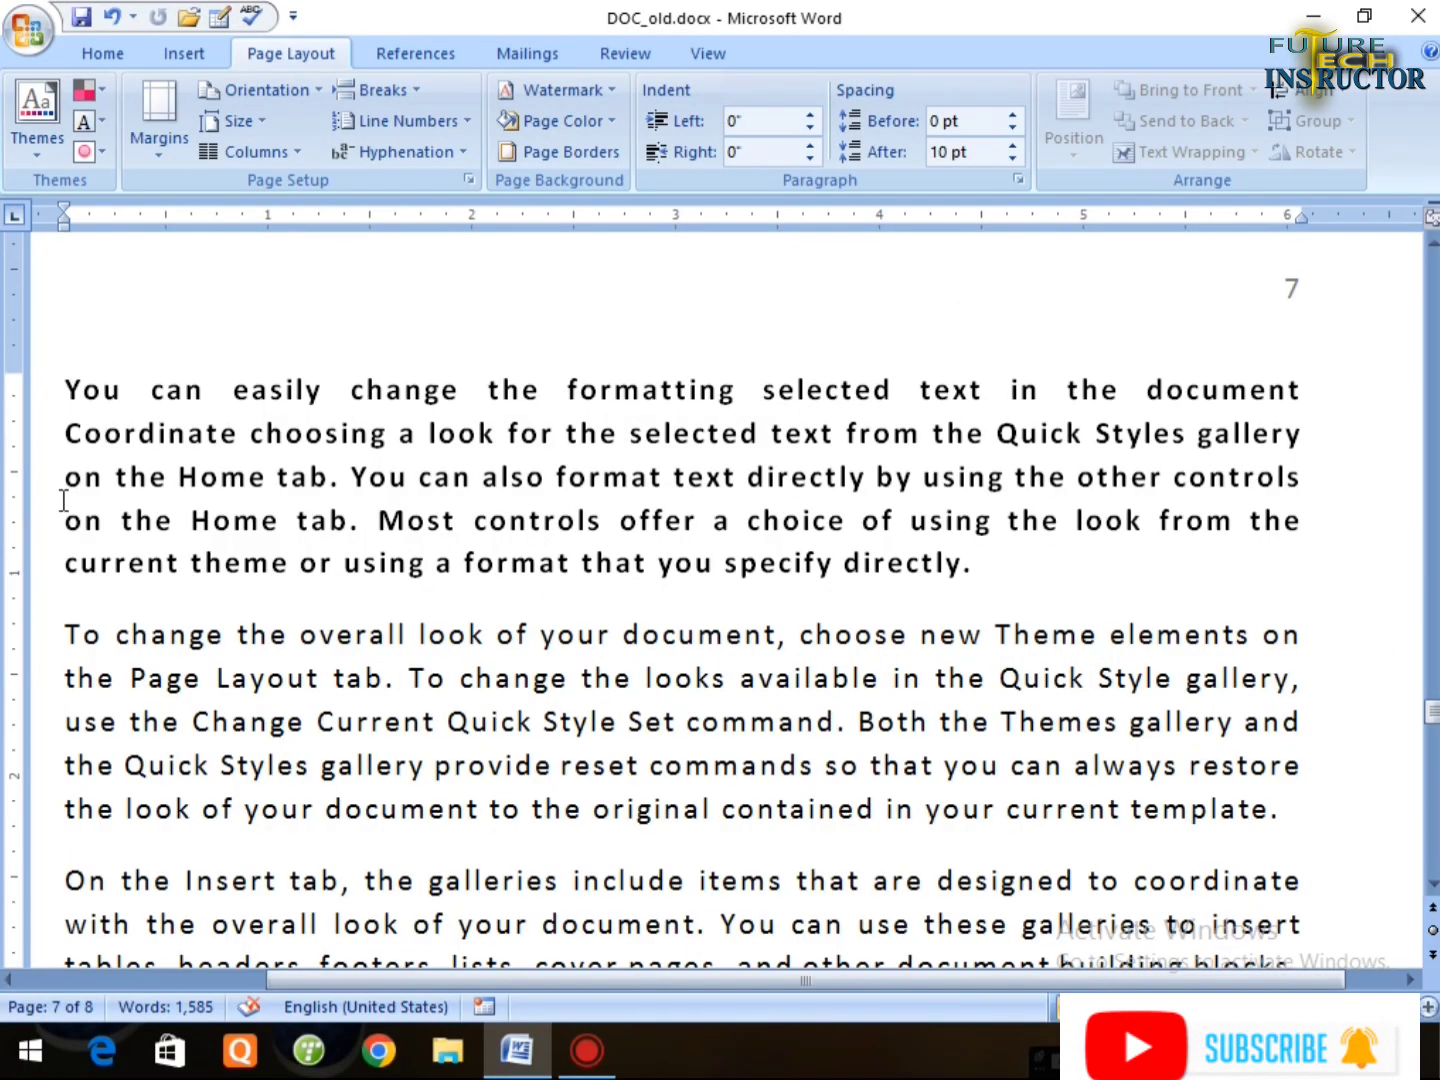
key("ctrl+minus")
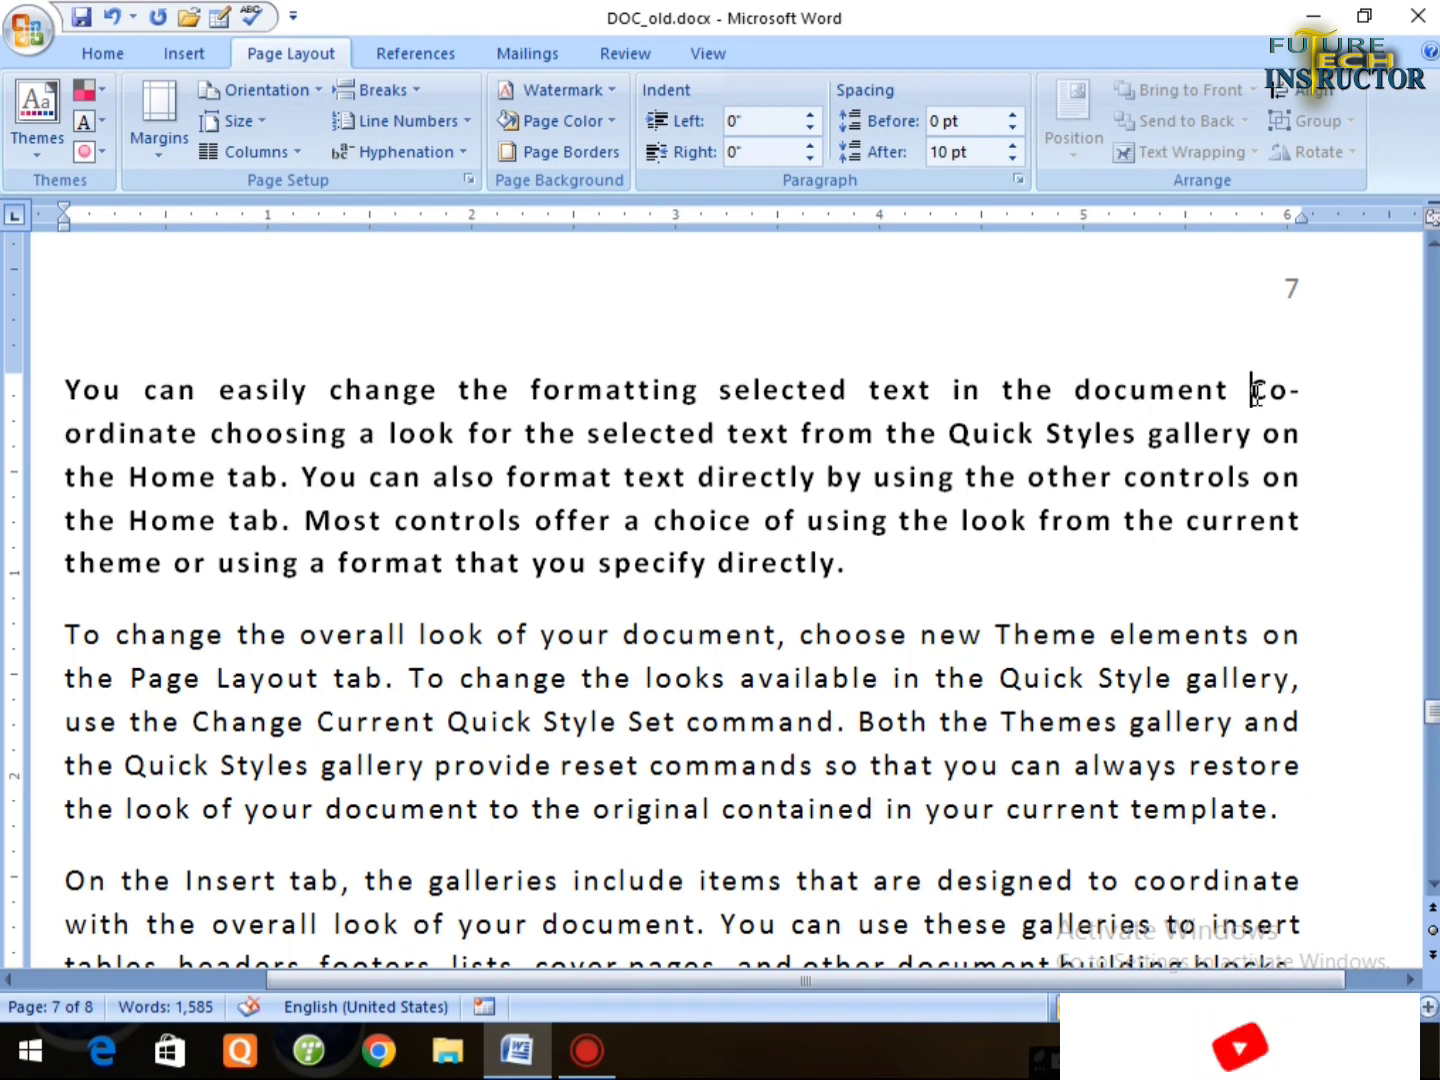
Highlight the parts "Co-" and "ordinate" and the hyphen to examine how the word splits across the bold paragraph's first two lines.
left_click_drag(1252, 391, 1302, 388)
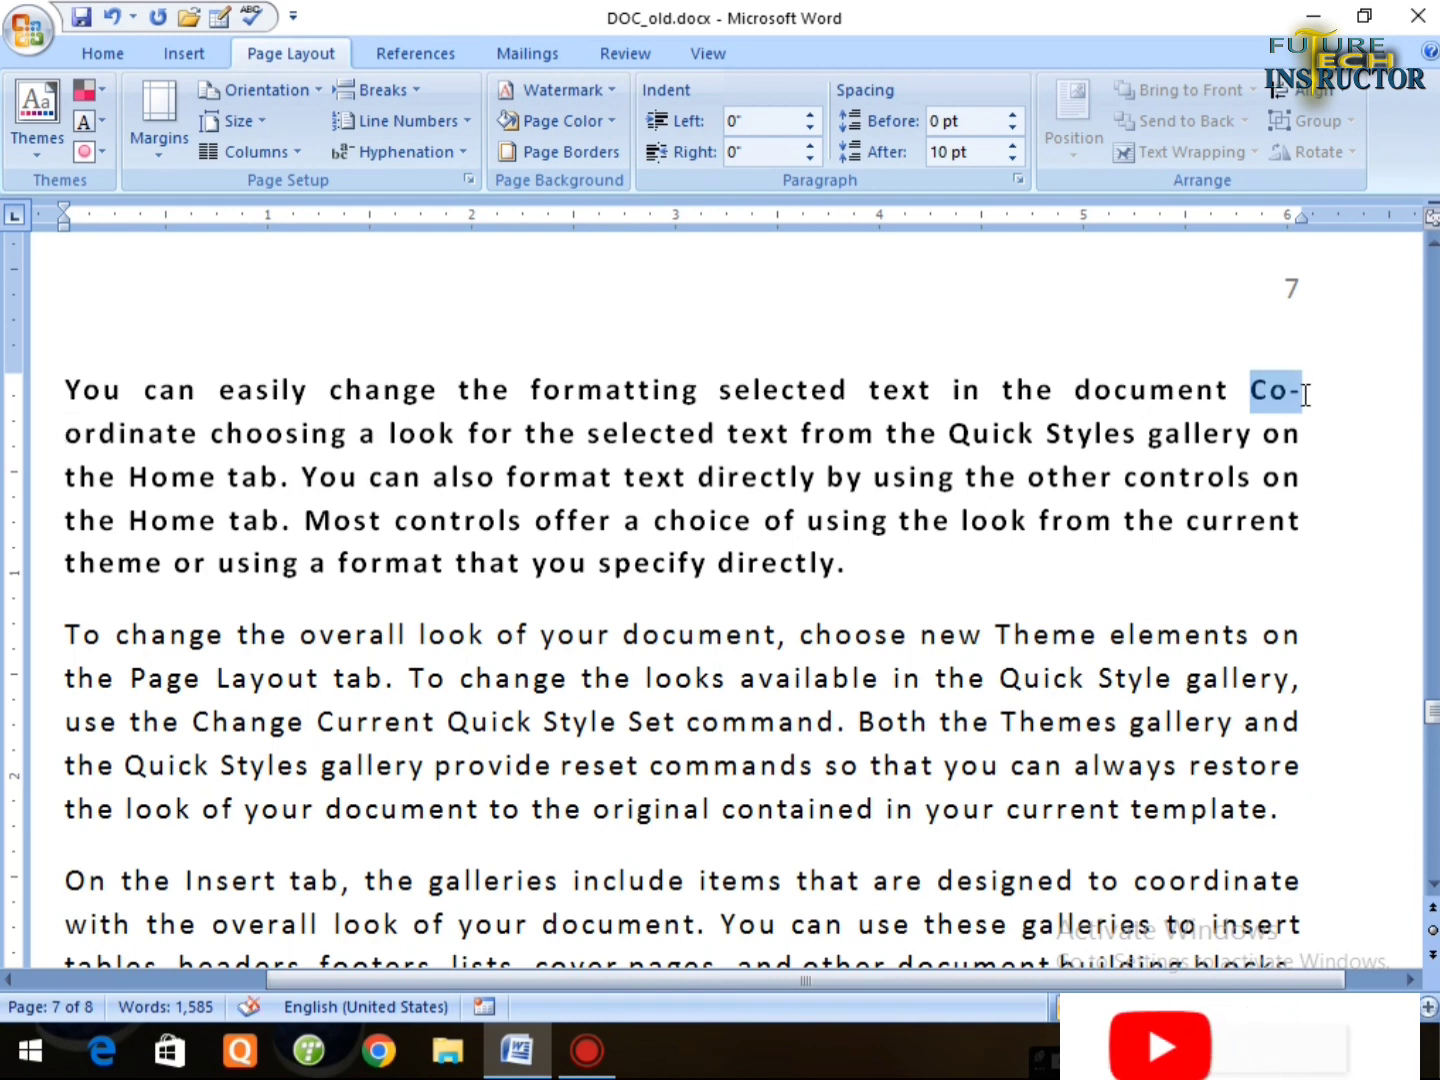
left_click(1255, 392)
left_click_drag(1255, 391, 158, 436)
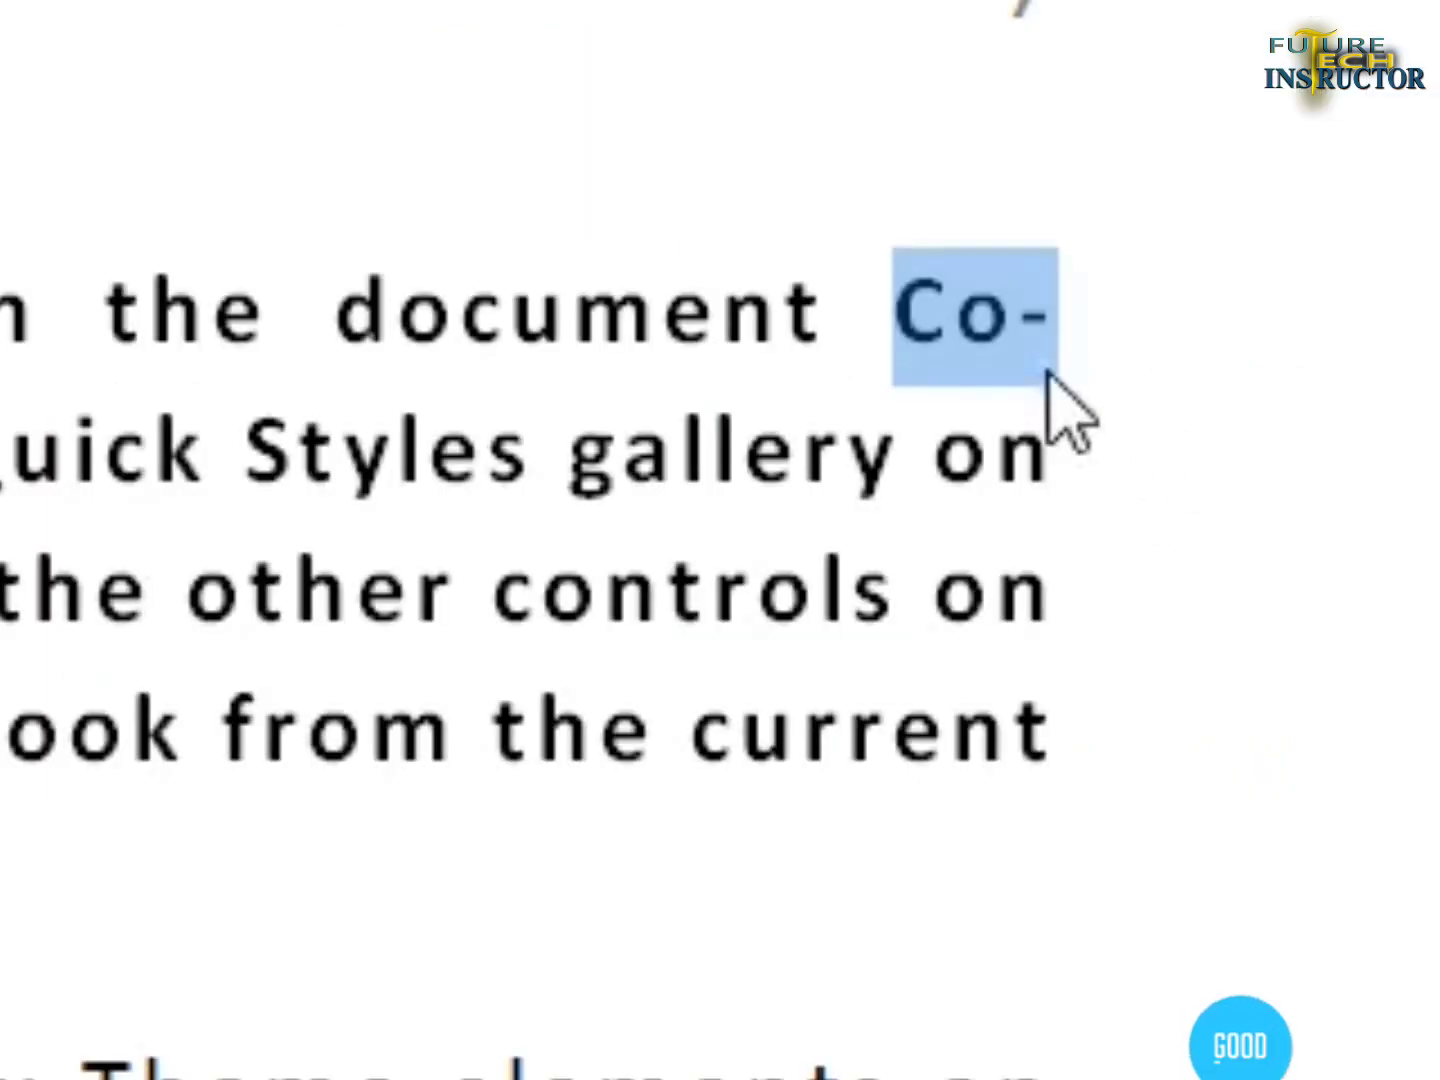
left_click(1289, 392)
left_click_drag(1021, 312, 1080, 334)
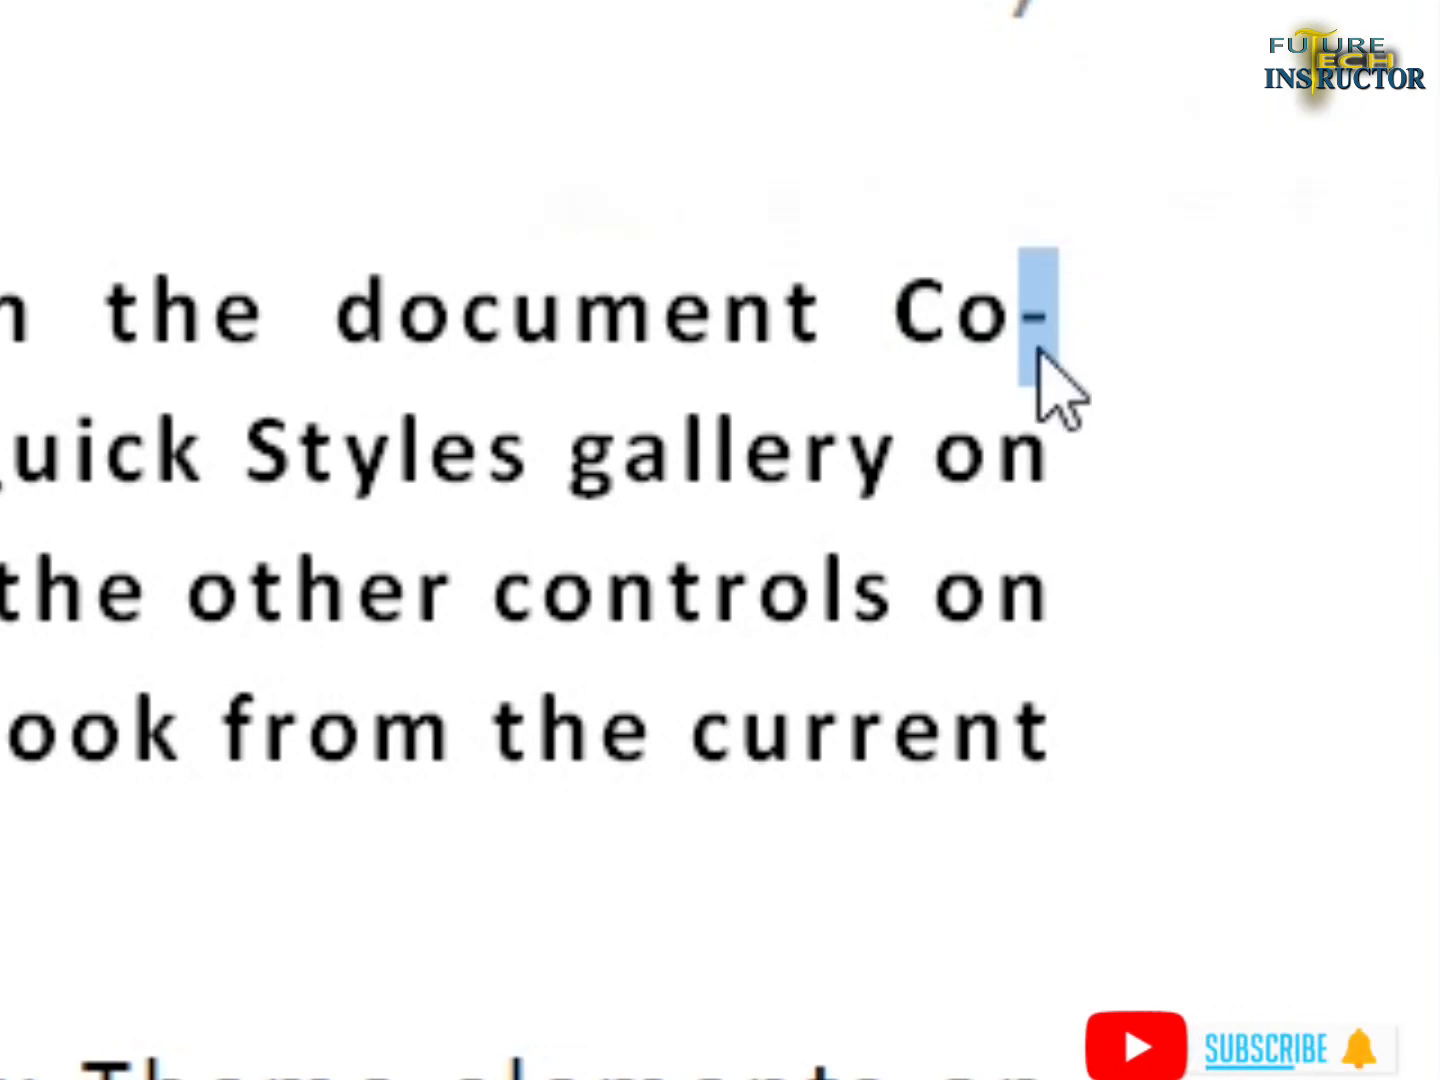
left_click_drag(901, 319, 0, 553)
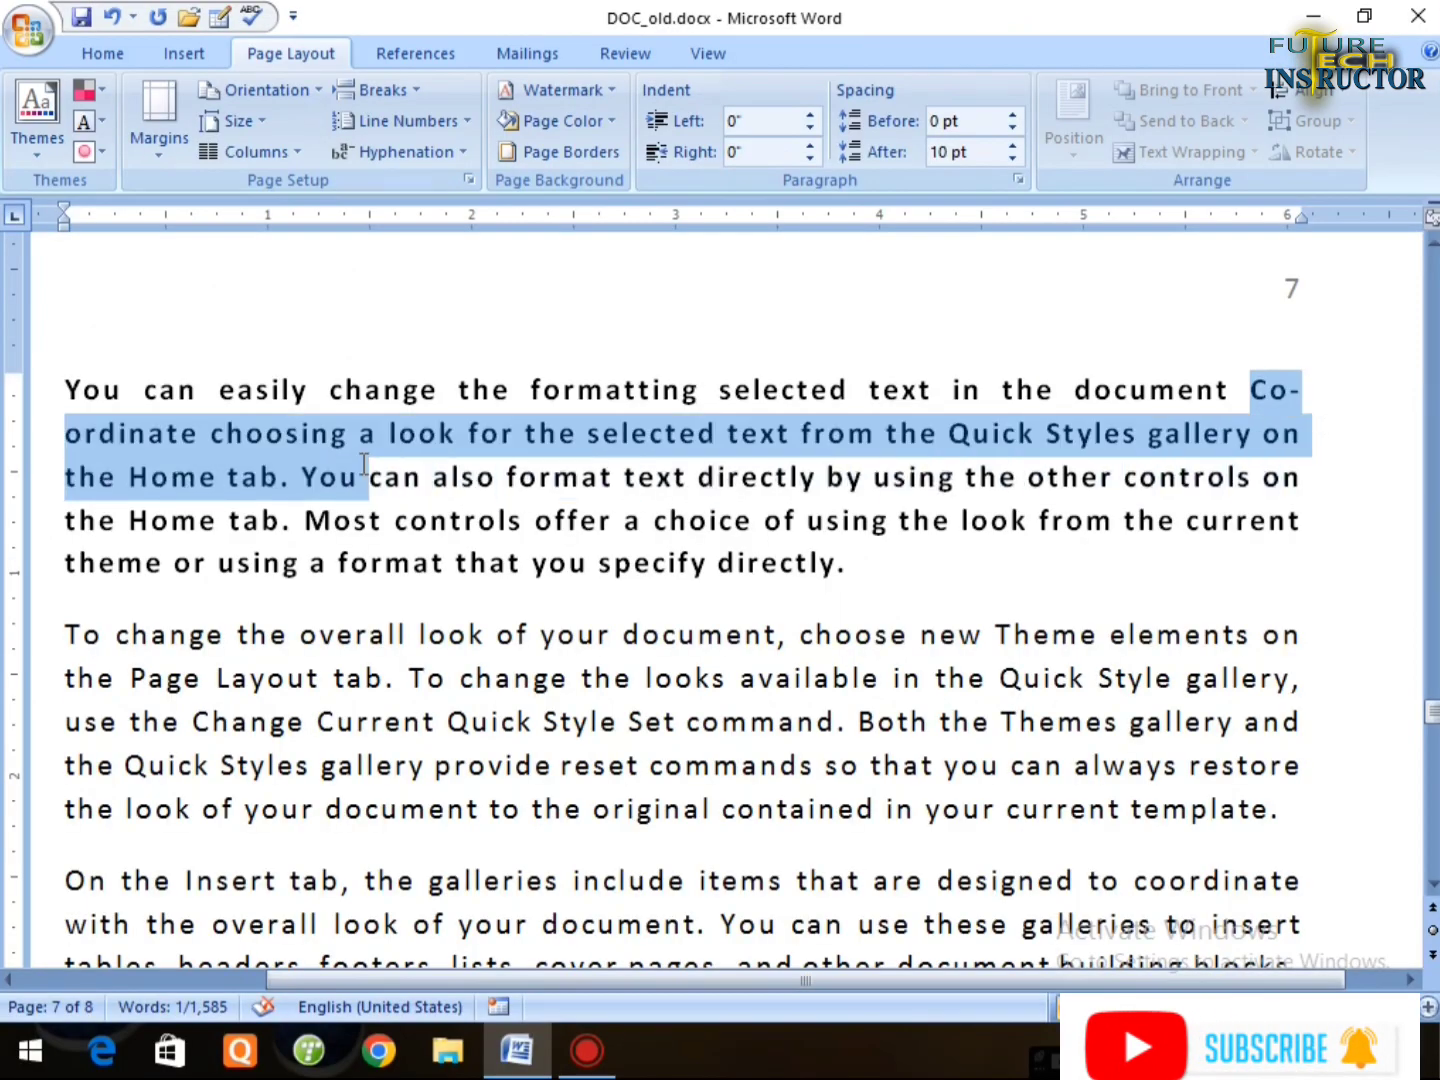
left_click_drag(364, 465, 217, 436)
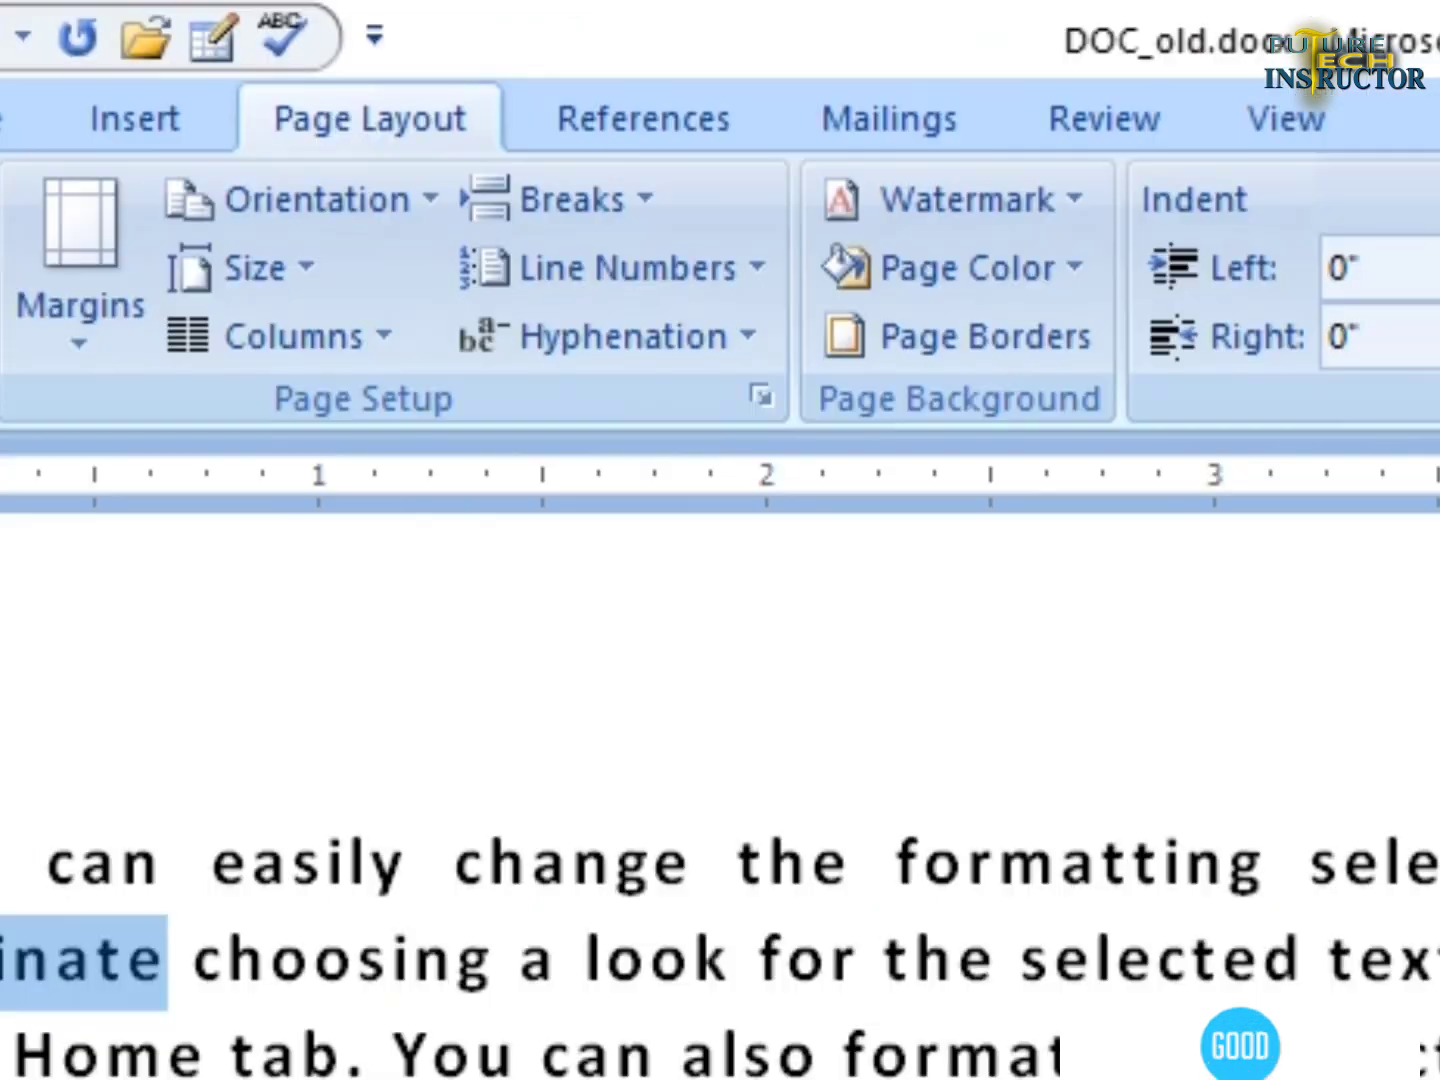
left_click(184, 433)
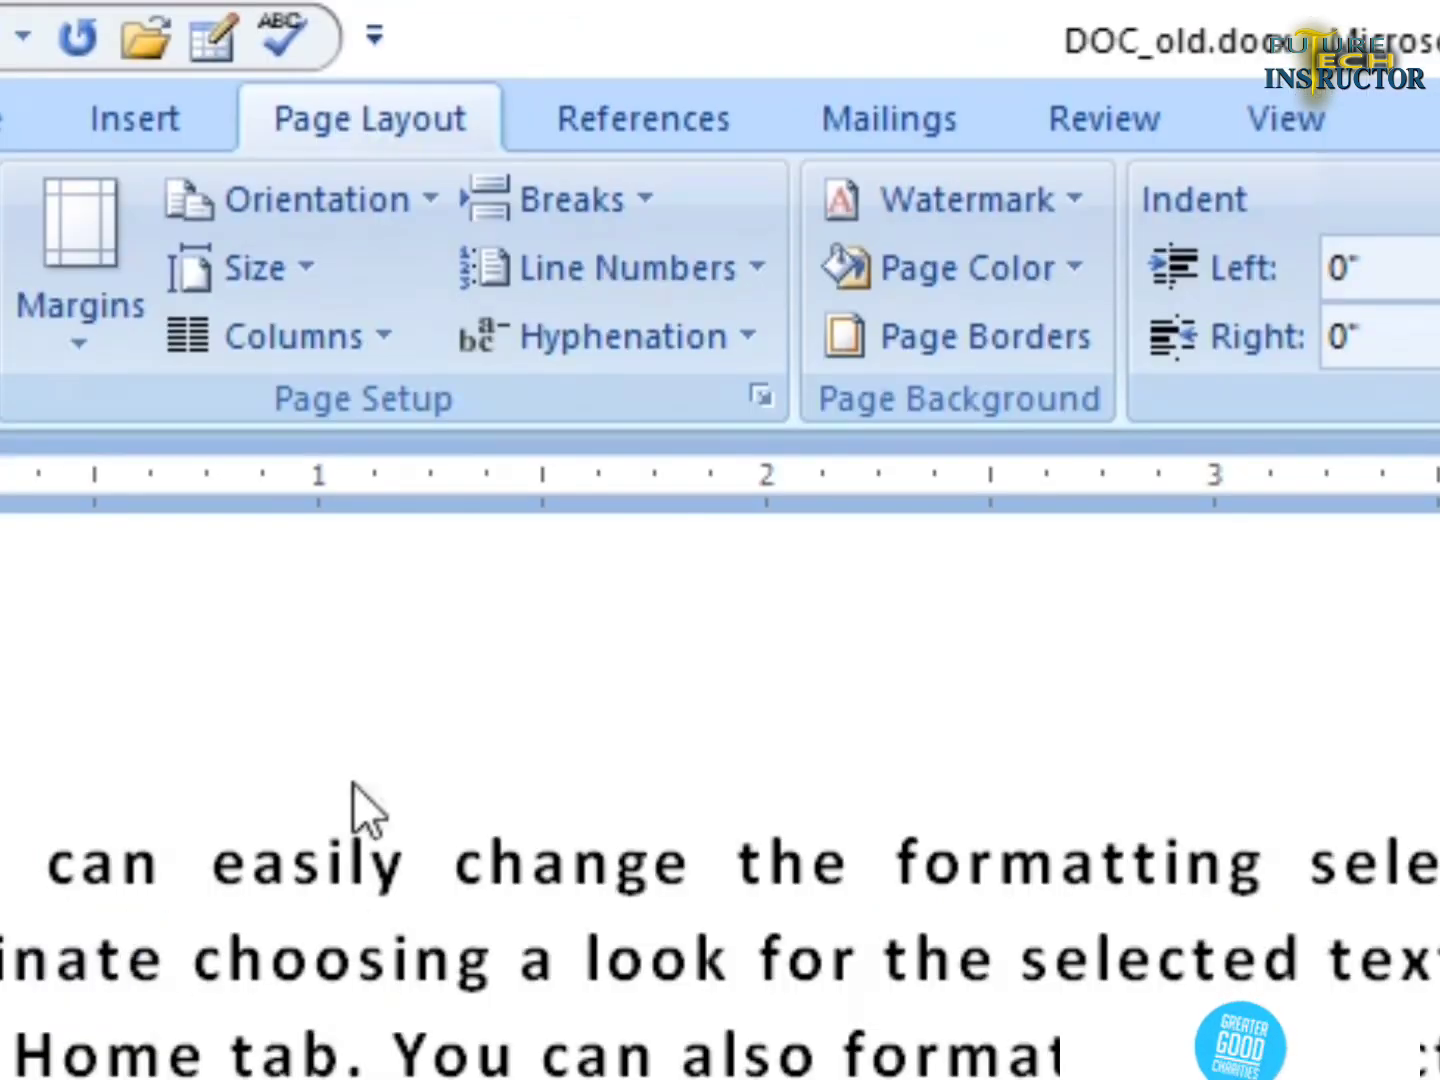